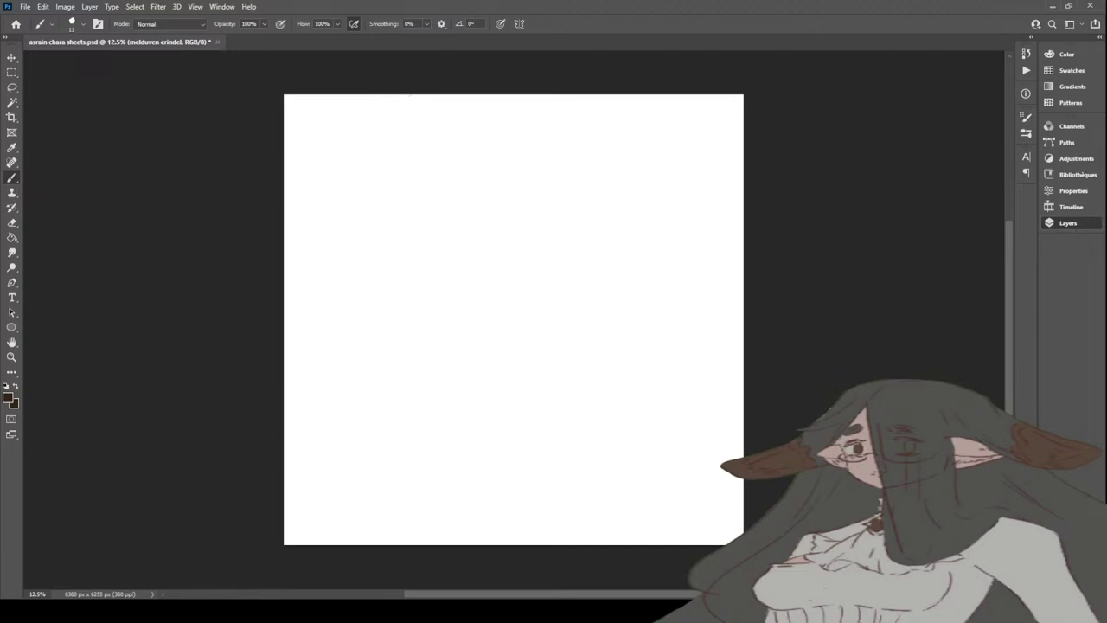
Step: Add a new layer to the character sheets document
{"action": "key", "text": "ctrl+shift+alt+n"}
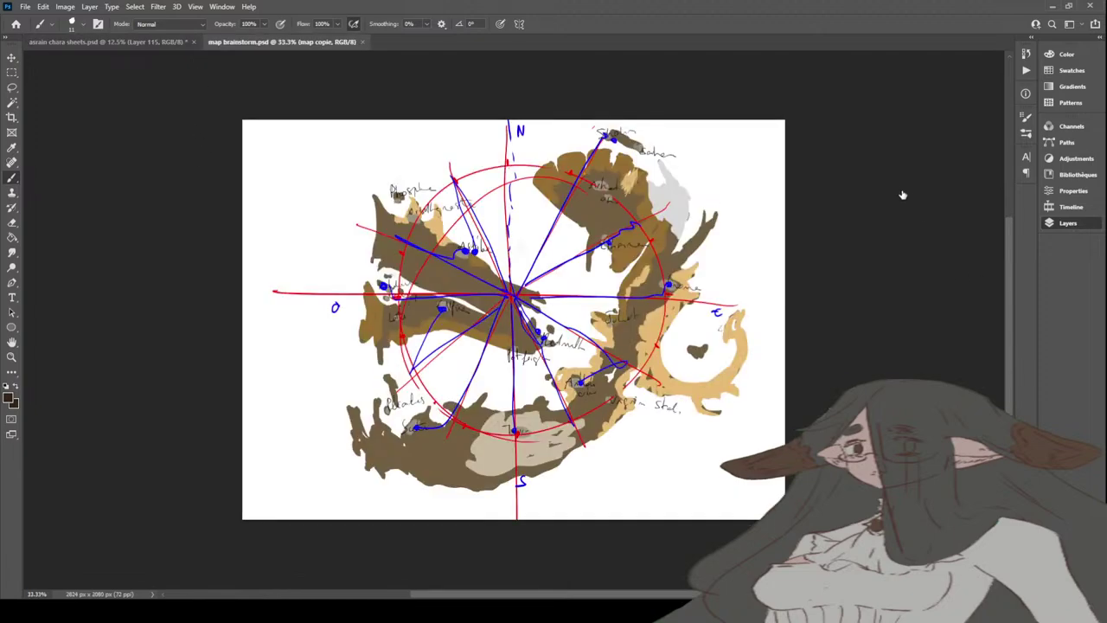
Step: Hide the red and blue direction lines on the map and handwrite "Tet" in the blank upper-left corner of the canvas
{"action": "key", "text": "ctrl+comma"}
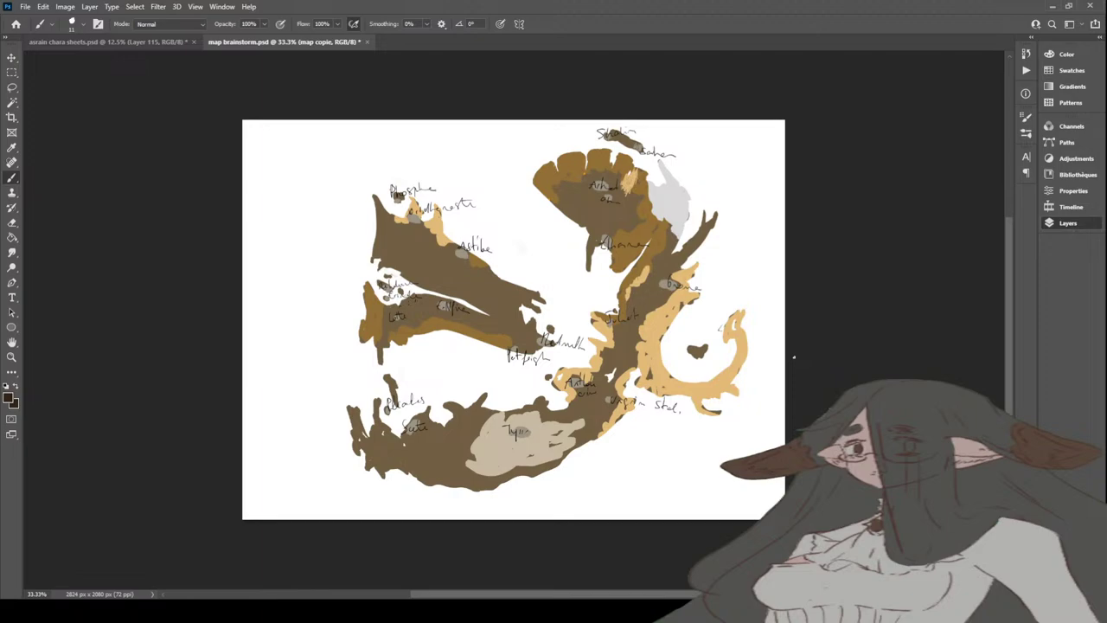
{"action": "mouse_move", "coordinate": [269, 163]}
{"action": "left_mouse_down"}
{"action": "mouse_move", "coordinate": [273, 180]}
{"action": "mouse_move", "coordinate": [282, 154]}
{"action": "mouse_move", "coordinate": [287, 172]}
{"action": "left_mouse_up"}
{"action": "left_click_drag", "start_coordinate": [283, 164], "coordinate": [295, 161]}
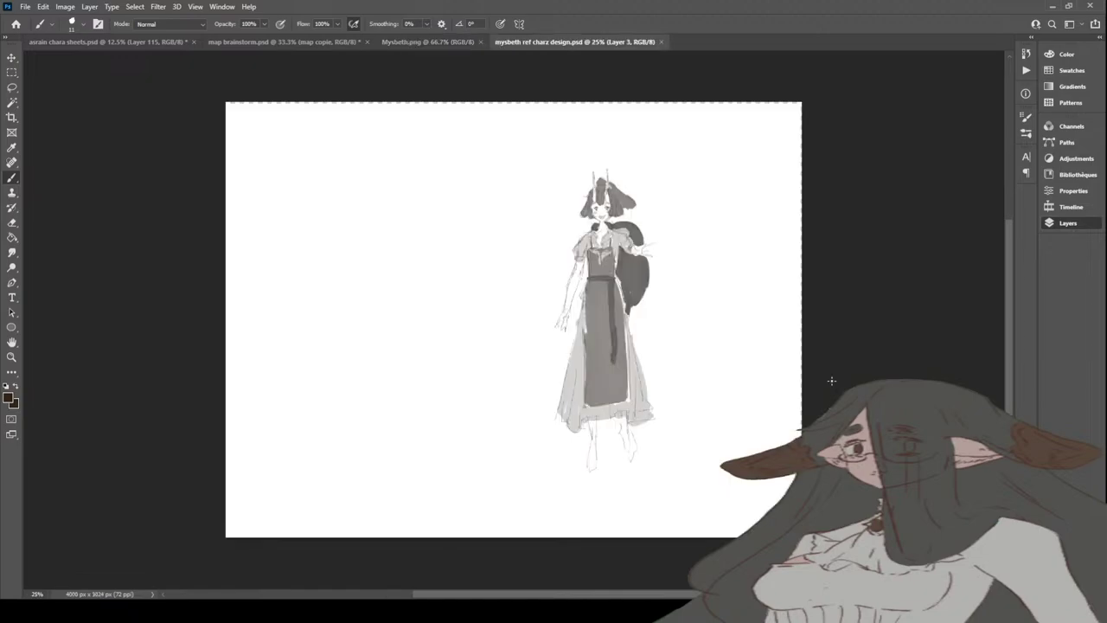
Step: Enlarge the grey character in mysbeth ref charz design.psd to 50% and float Mysbeth.png beside it for comparison
{"action": "left_click", "coordinate": [12, 356]}
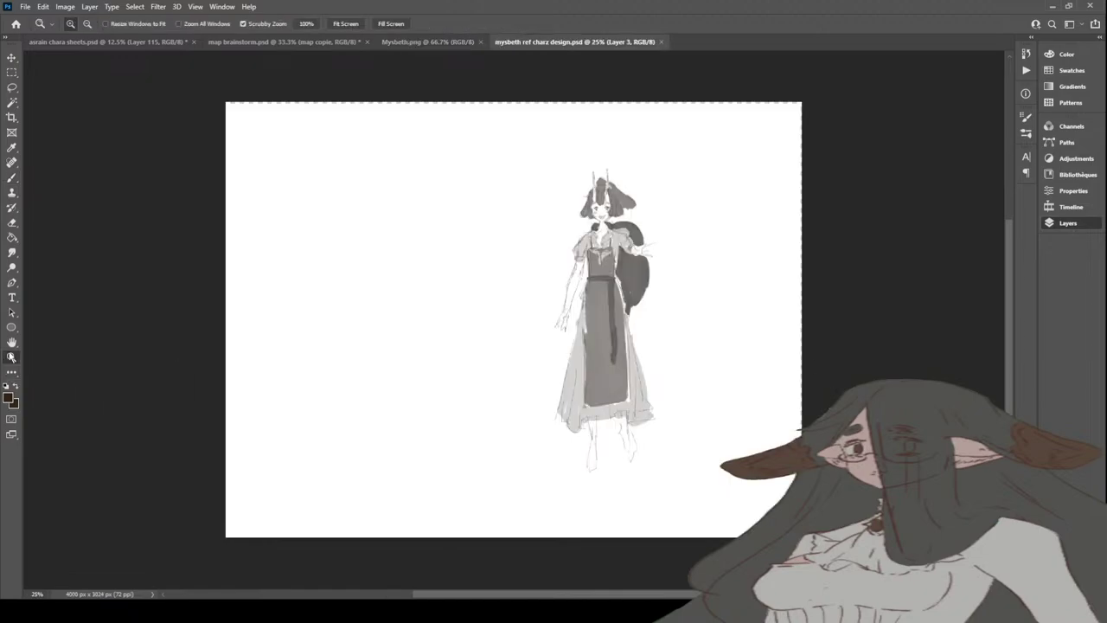
{"action": "left_click", "coordinate": [678, 276]}
{"action": "left_click", "coordinate": [678, 276]}
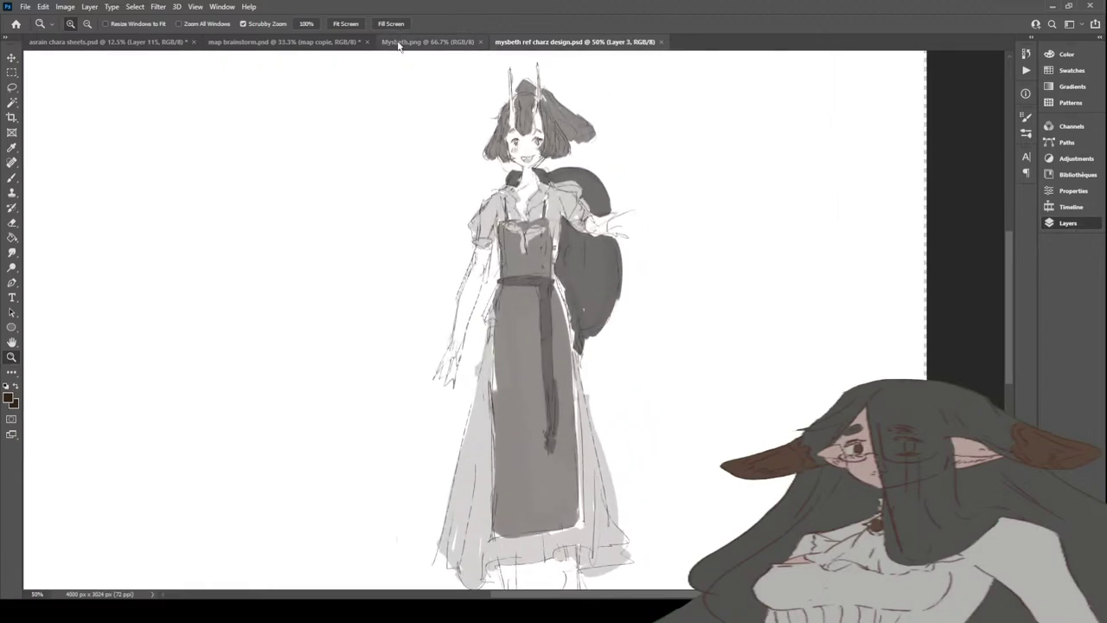
{"action": "left_click_drag", "start_coordinate": [427, 41], "coordinate": [445, 126]}
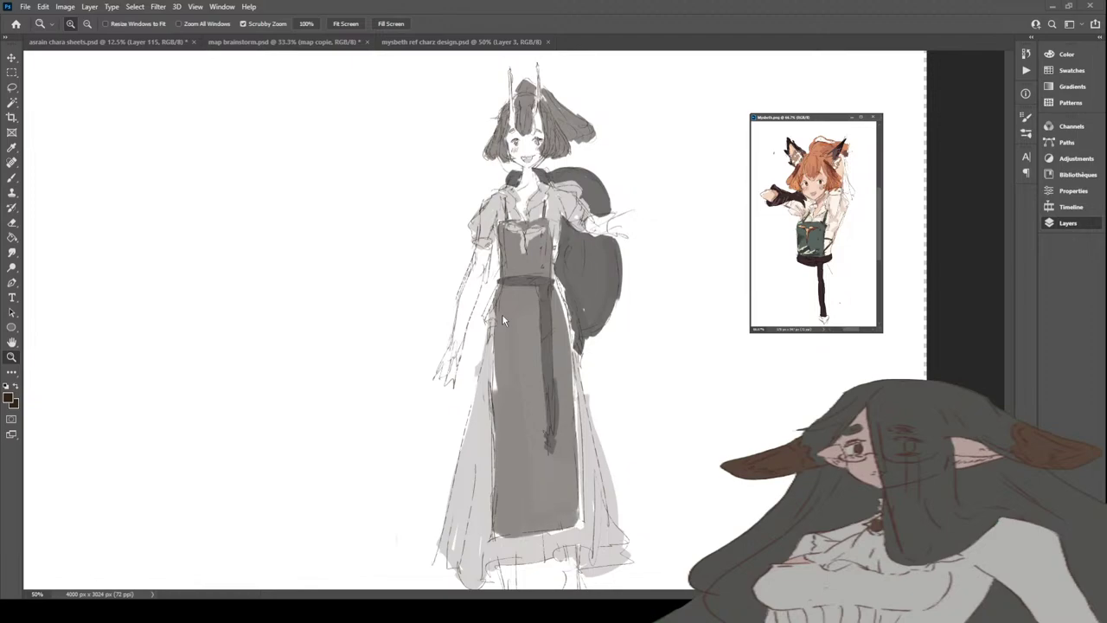
Step: Look at the map in map brainstorm.psd, and close mysbeth ref charz design.psd
{"action": "left_click", "coordinate": [278, 42]}
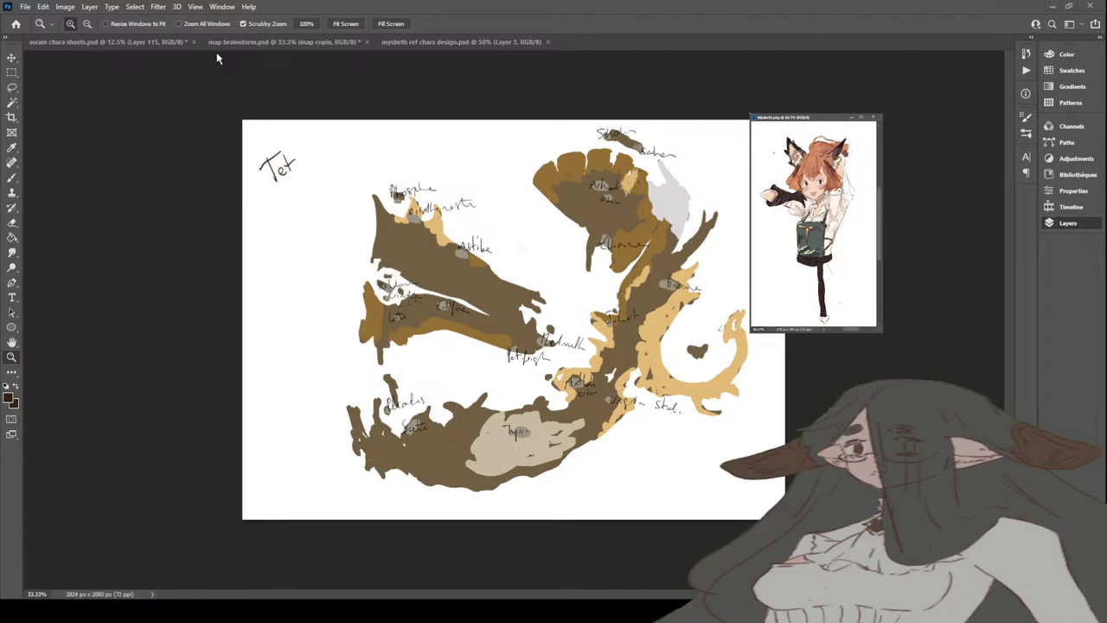
{"action": "left_click", "coordinate": [418, 41]}
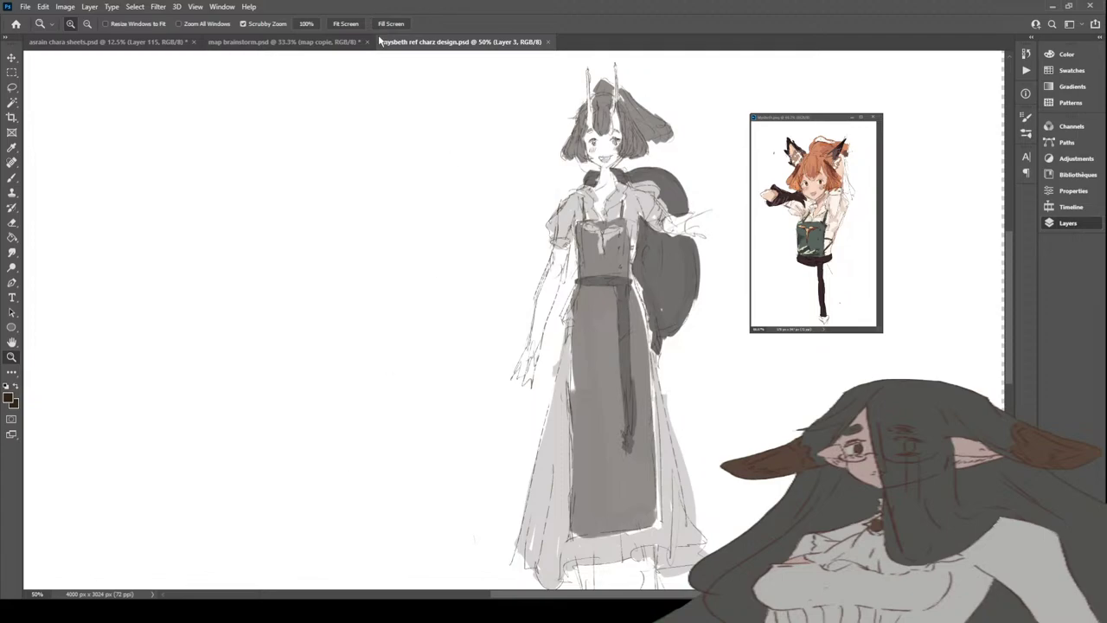
{"action": "left_click", "coordinate": [548, 41]}
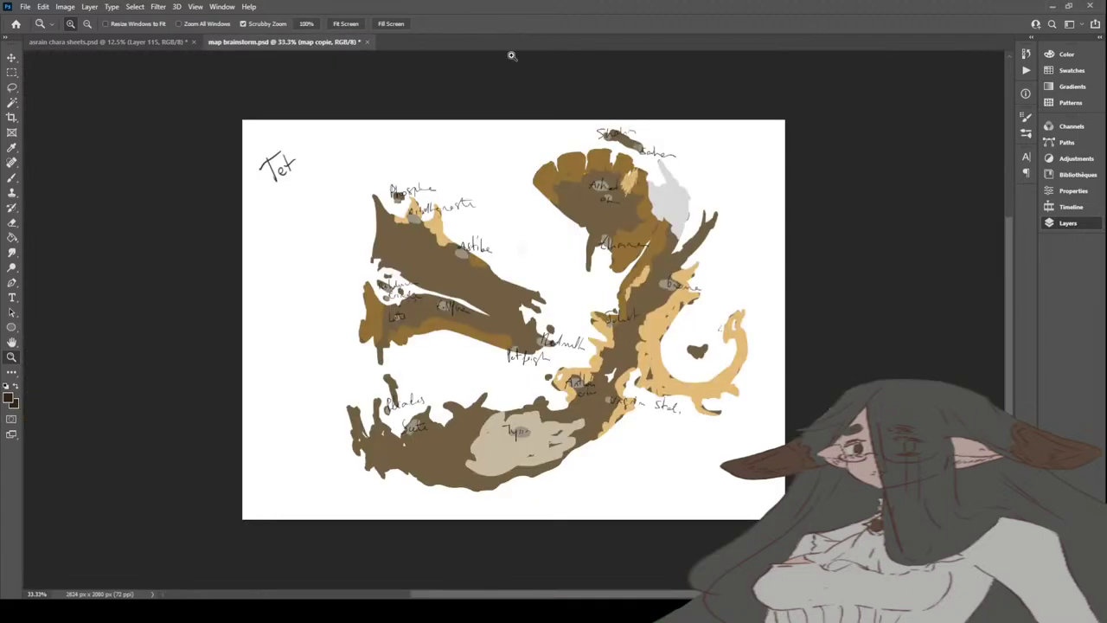
Step: Examine the orange-haired figure marked M in asrain chara sheets.psd up close and return to the full sheet
{"action": "left_click", "coordinate": [95, 46]}
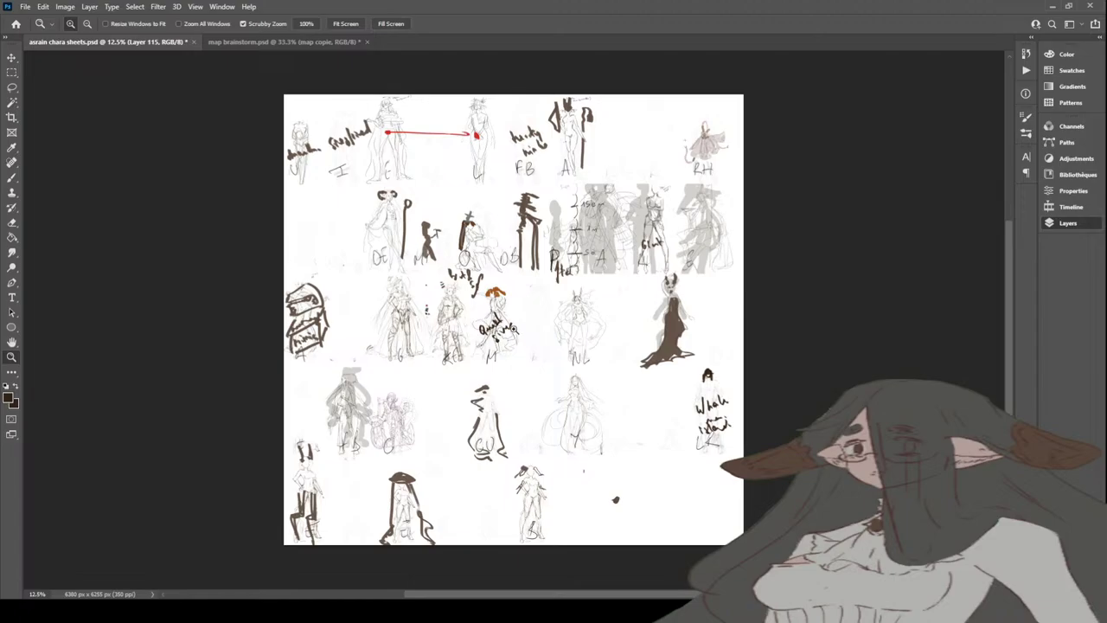
{"action": "left_click", "coordinate": [509, 333]}
{"action": "left_click", "coordinate": [509, 330]}
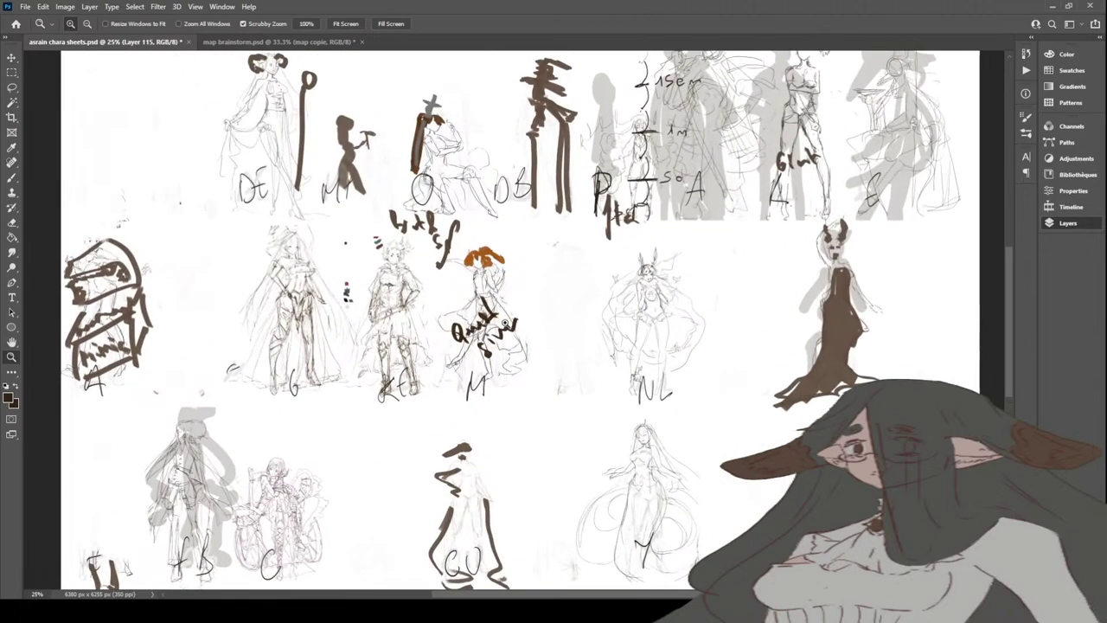
{"action": "left_click", "coordinate": [507, 326]}
{"action": "left_click", "coordinate": [505, 323]}
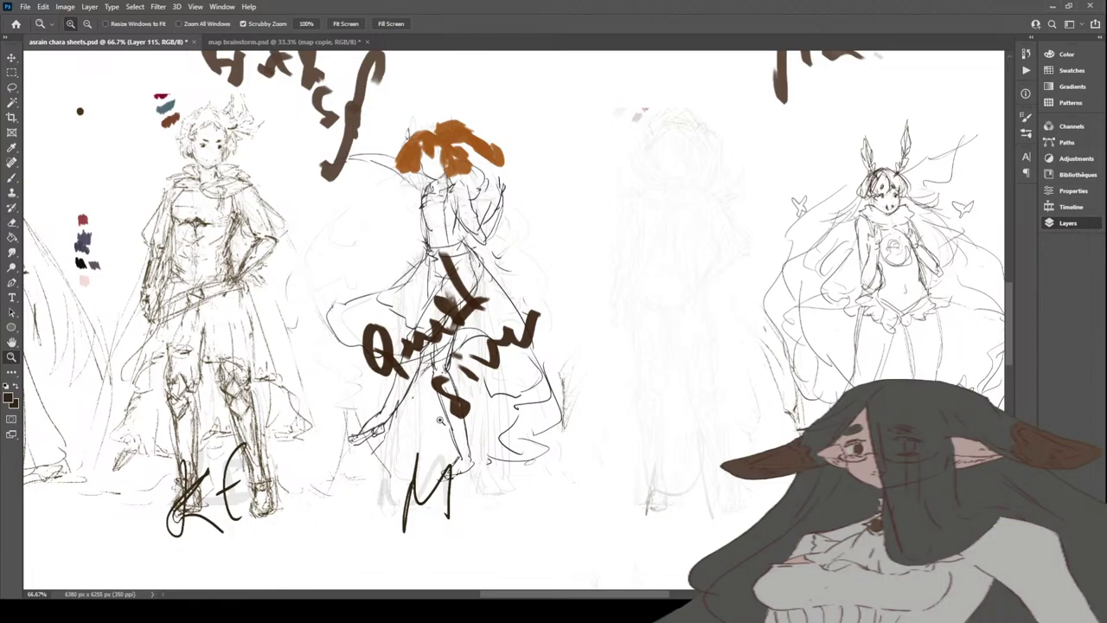
{"action": "left_click", "coordinate": [87, 23]}
{"action": "left_click", "coordinate": [499, 315]}
{"action": "left_click_drag", "start_coordinate": [499, 315], "coordinate": [499, 315]}
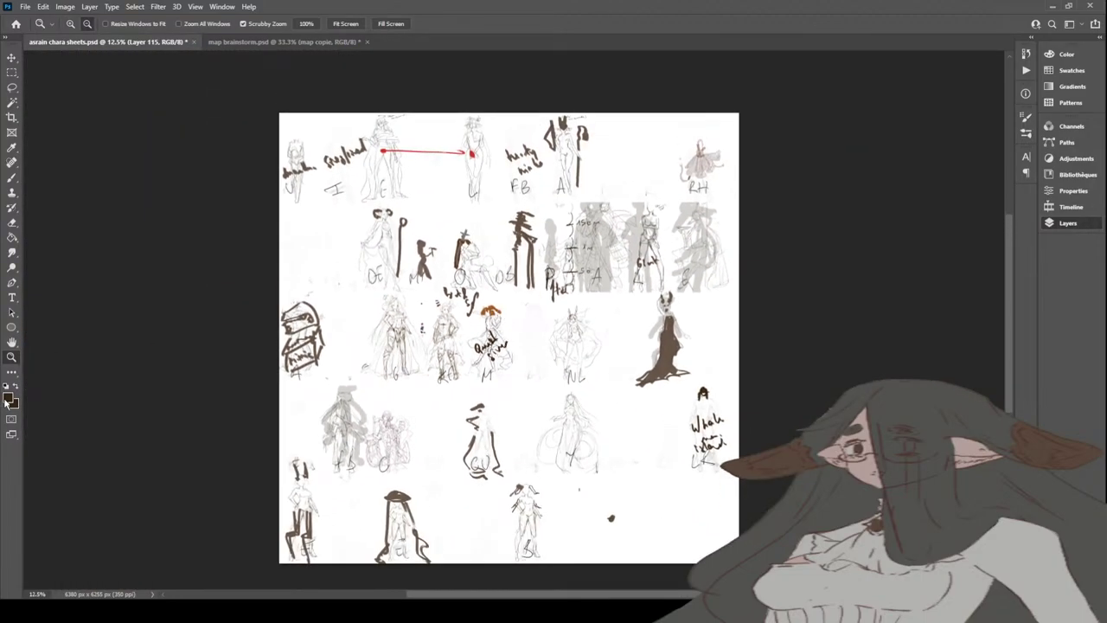
Step: Set the foreground colour to red and circle the orange-haired figure marked M with the Brush
{"action": "key", "text": "i"}
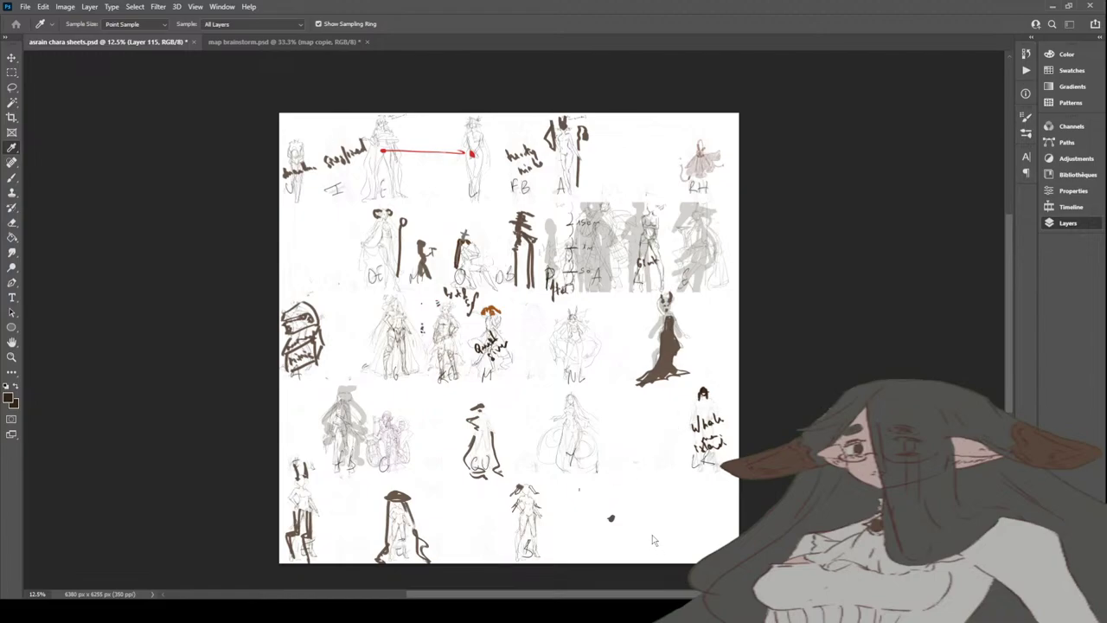
{"action": "key", "text": "z"}
{"action": "key", "text": "x"}
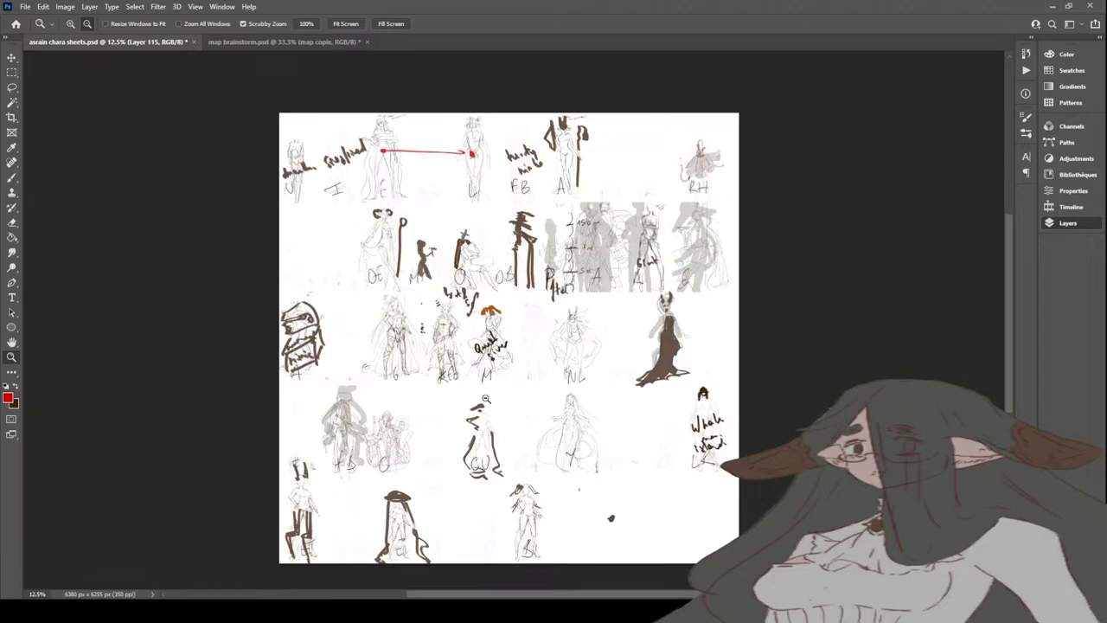
{"action": "key", "text": "b"}
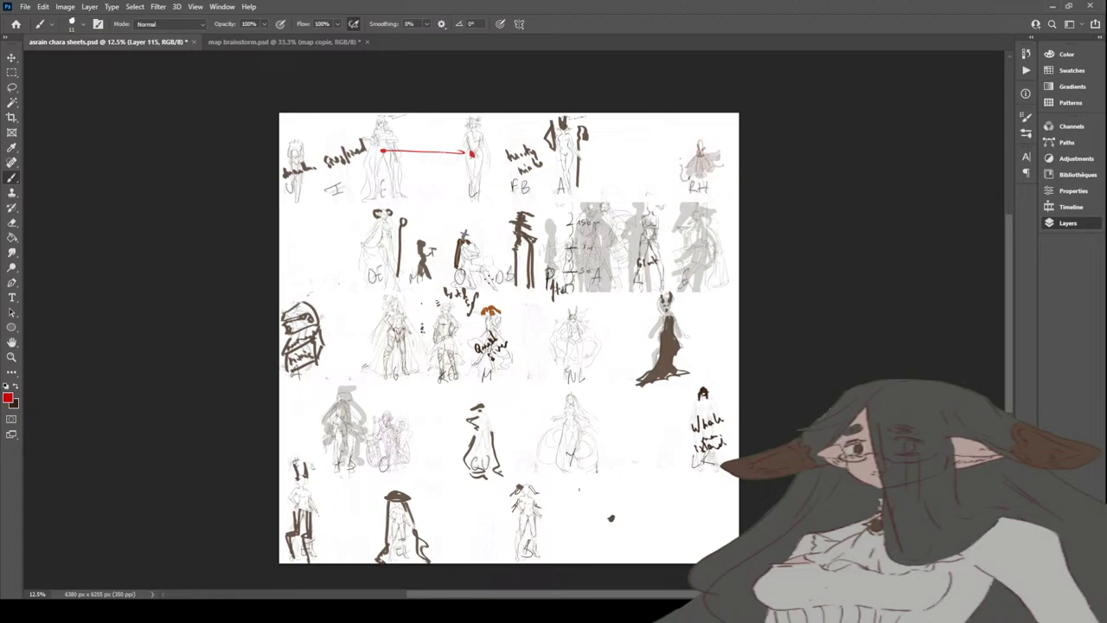
{"action": "mouse_move", "coordinate": [499, 296]}
{"action": "left_mouse_down"}
{"action": "mouse_move", "coordinate": [497, 383]}
{"action": "mouse_move", "coordinate": [496, 295]}
{"action": "left_mouse_up"}
{"action": "key", "text": "ctrl+z"}
{"action": "mouse_move", "coordinate": [521, 319]}
{"action": "left_mouse_down"}
{"action": "mouse_move", "coordinate": [534, 374]}
{"action": "mouse_move", "coordinate": [524, 308]}
{"action": "mouse_move", "coordinate": [471, 322]}
{"action": "mouse_move", "coordinate": [534, 322]}
{"action": "mouse_move", "coordinate": [519, 301]}
{"action": "mouse_move", "coordinate": [484, 294]}
{"action": "mouse_move", "coordinate": [523, 333]}
{"action": "mouse_move", "coordinate": [512, 298]}
{"action": "left_mouse_up"}
{"action": "key", "text": "ctrl+z"}
{"action": "key", "text": "ctrl+z"}
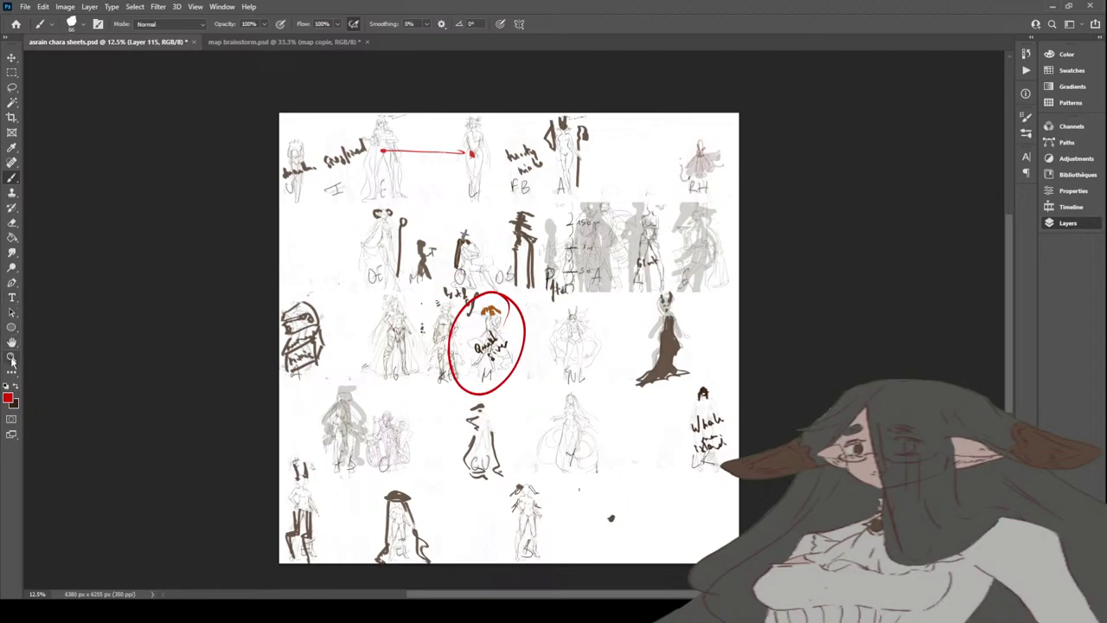
Step: Circle the small figure on the height scale marked P in red and view it up close
{"action": "mouse_move", "coordinate": [578, 241]}
{"action": "left_mouse_down"}
{"action": "mouse_move", "coordinate": [554, 281]}
{"action": "mouse_move", "coordinate": [584, 244]}
{"action": "left_mouse_up"}
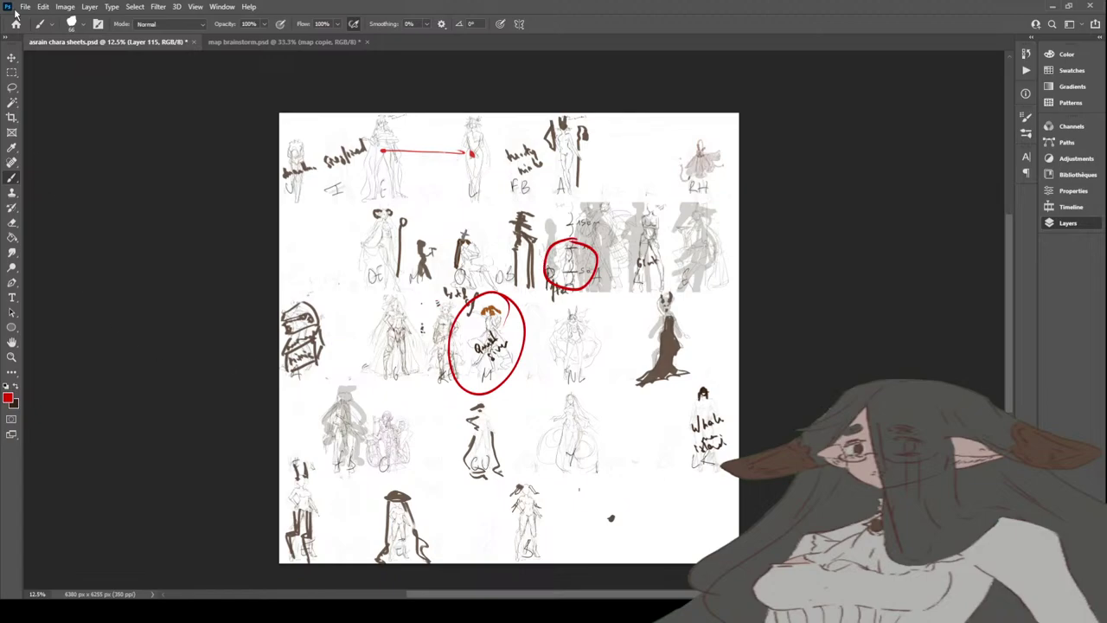
{"action": "left_click", "coordinate": [11, 356]}
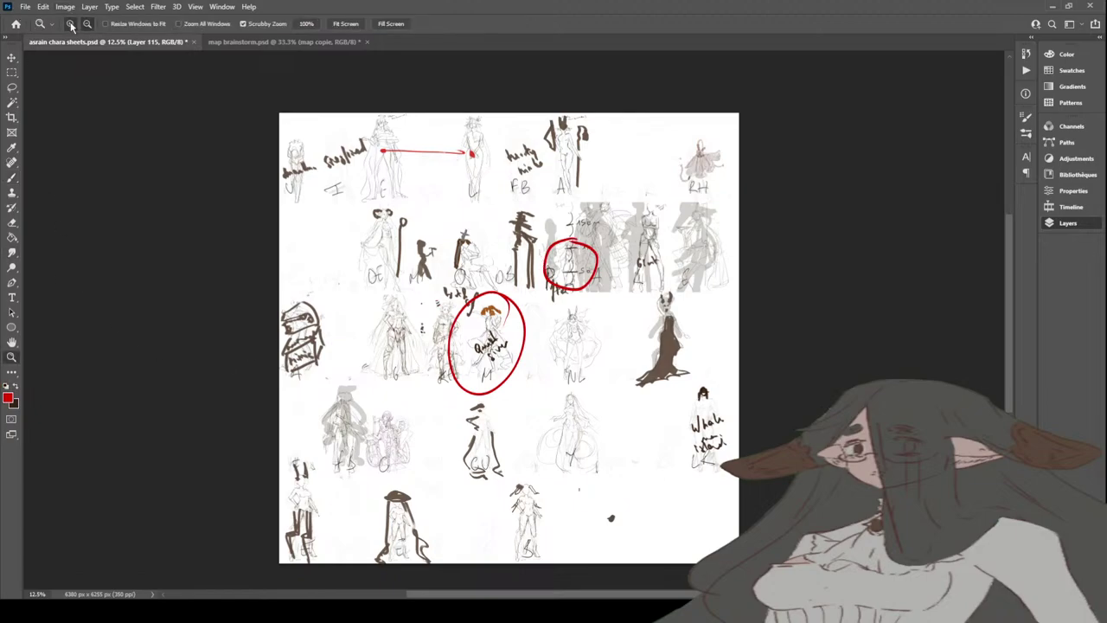
{"action": "left_click", "coordinate": [577, 237]}
{"action": "left_click_drag", "start_coordinate": [576, 238], "coordinate": [558, 304]}
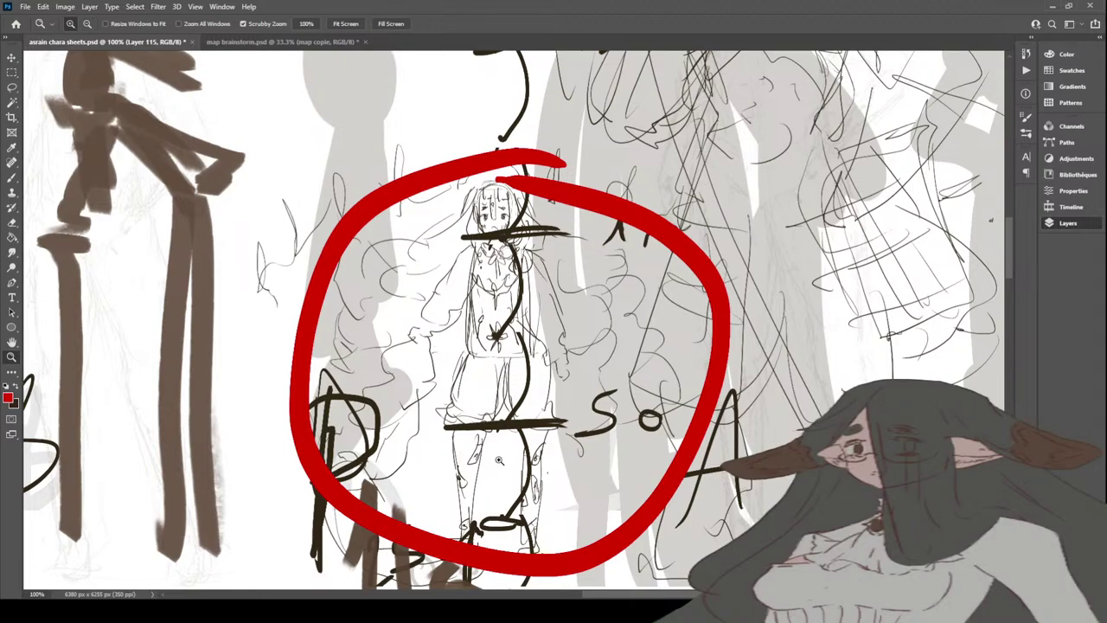
Step: Circle the wheelchair figure marked C in the fourth row with a red brush stroke
{"action": "left_click", "coordinate": [87, 24]}
{"action": "left_click", "coordinate": [305, 384]}
{"action": "left_click", "coordinate": [305, 384]}
{"action": "left_click", "coordinate": [305, 384]}
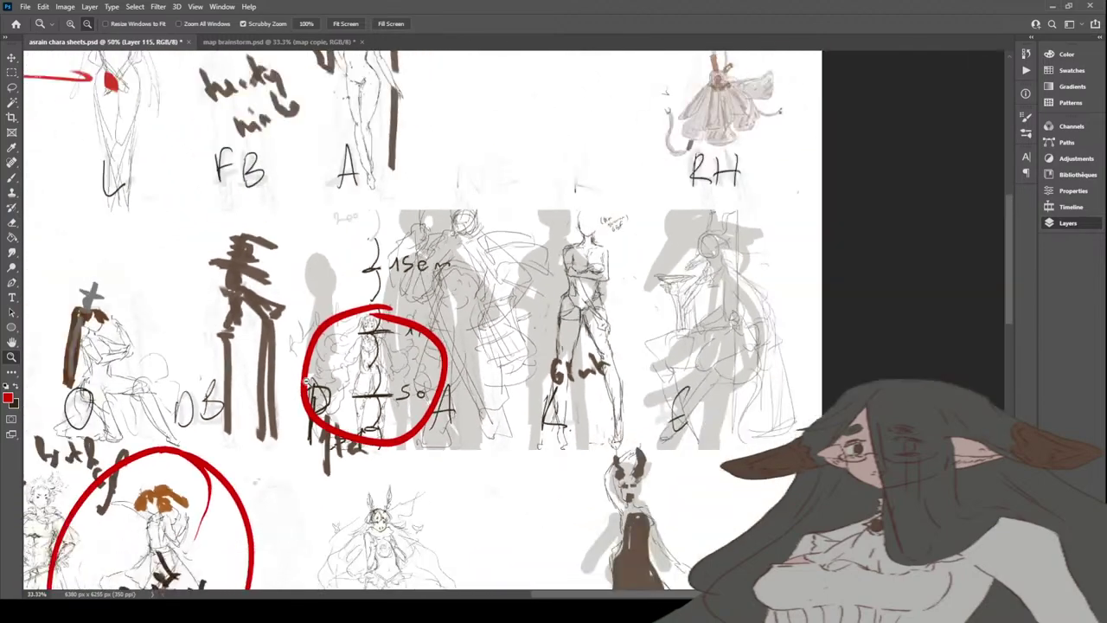
{"action": "left_click", "coordinate": [305, 384]}
{"action": "left_click", "coordinate": [306, 384]}
{"action": "left_click", "coordinate": [322, 394]}
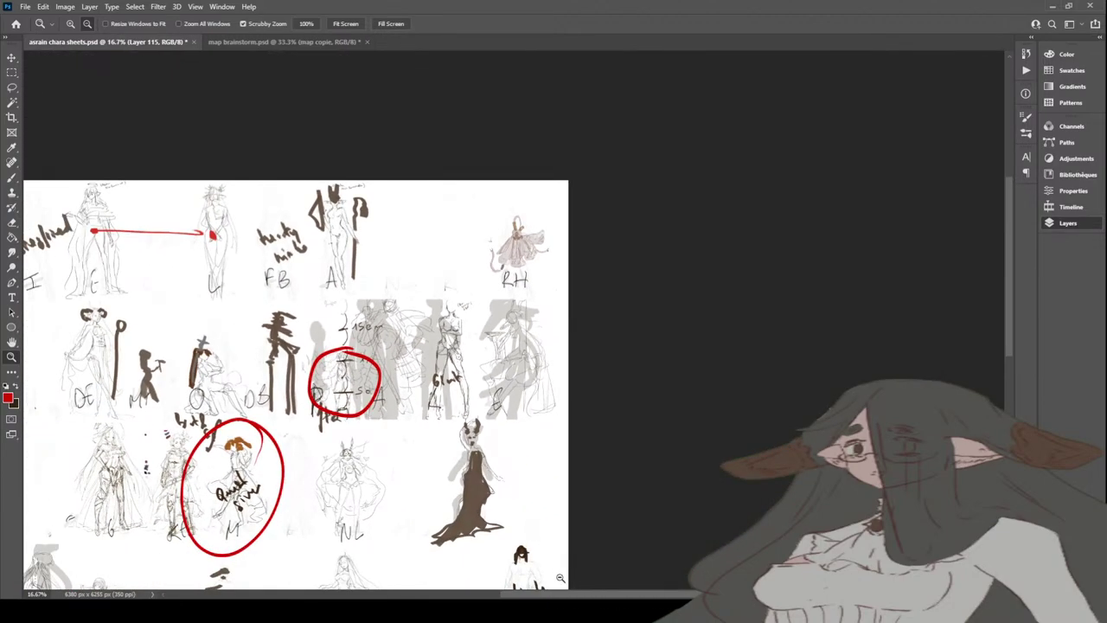
{"action": "left_click_drag", "start_coordinate": [555, 596], "coordinate": [471, 596]}
{"action": "scroll", "coordinate": [575, 464], "scroll_direction": "down", "scroll_amount": 5}
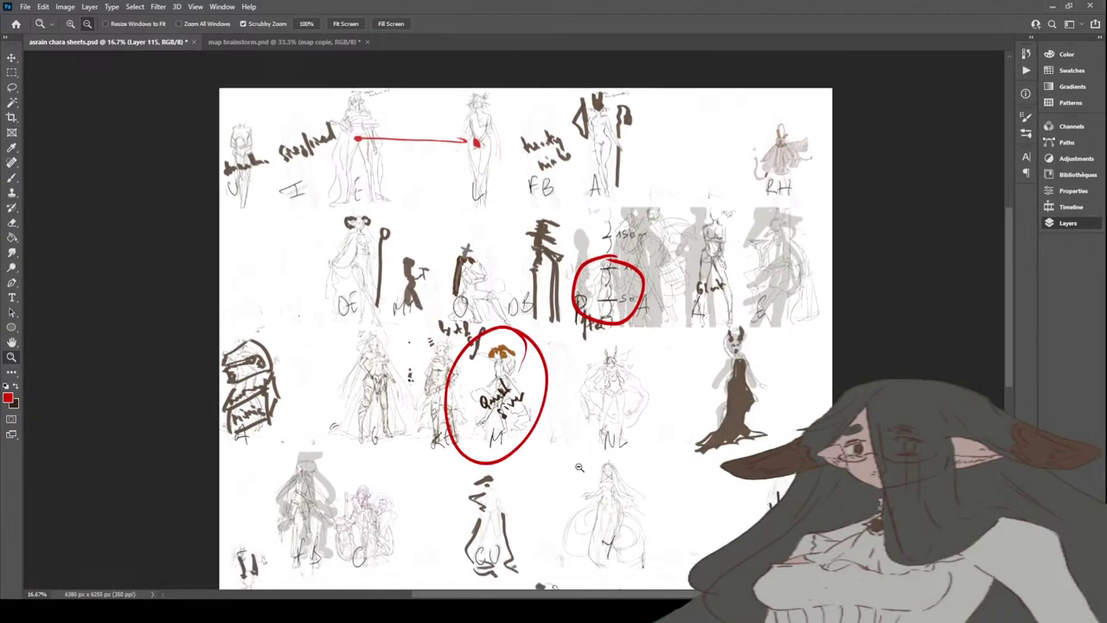
{"action": "scroll", "coordinate": [575, 465], "scroll_direction": "down", "scroll_amount": 2}
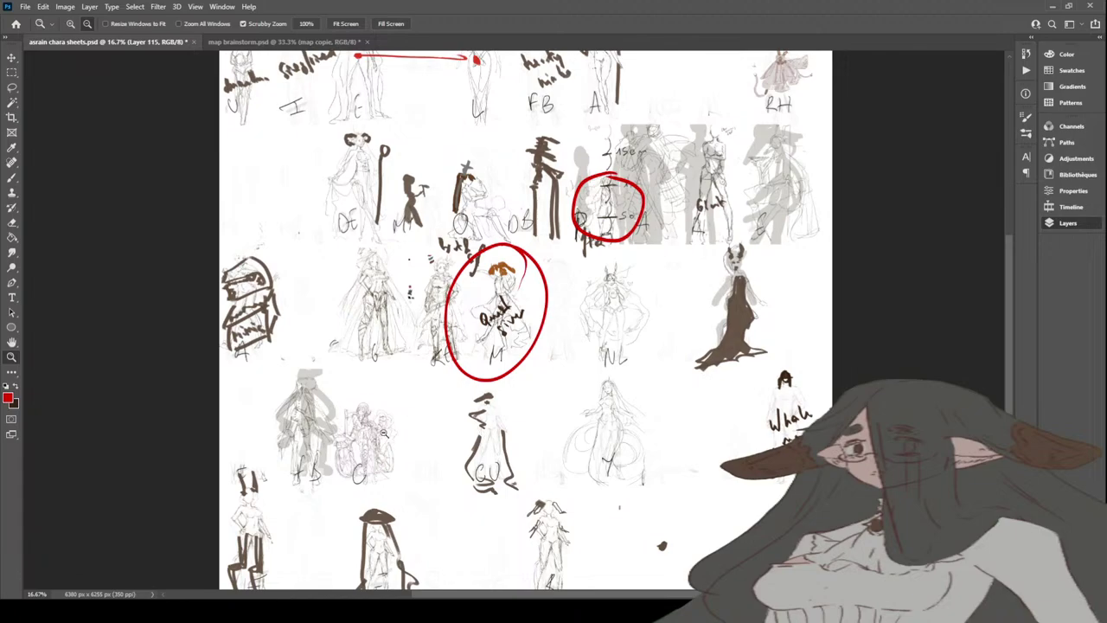
{"action": "mouse_move", "coordinate": [405, 413]}
{"action": "left_mouse_down"}
{"action": "mouse_move", "coordinate": [419, 421]}
{"action": "mouse_move", "coordinate": [357, 487]}
{"action": "mouse_move", "coordinate": [393, 394]}
{"action": "left_mouse_up"}
{"action": "key", "text": "b"}
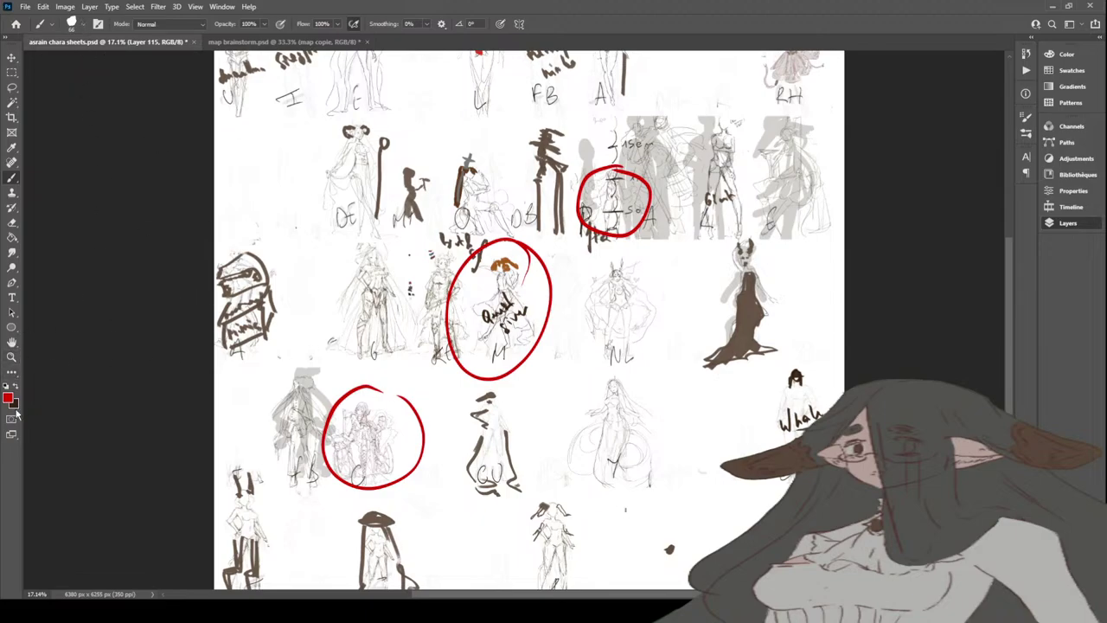
Step: Examine the circled wheelchair figure marked C up close and return to the overview of all the characters
{"action": "left_click", "coordinate": [11, 358]}
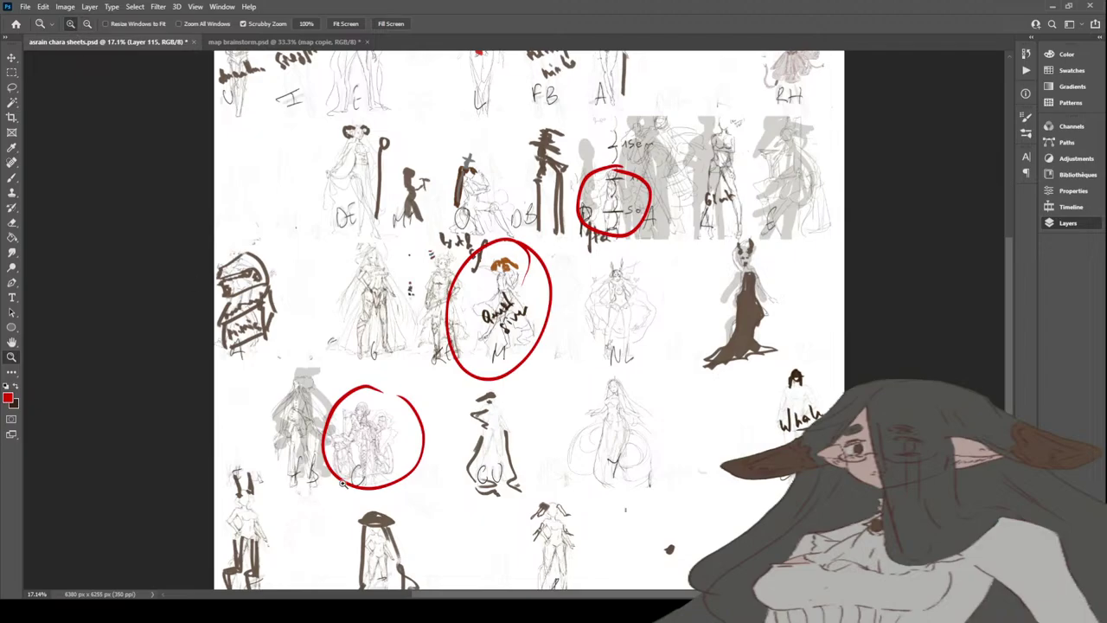
{"action": "left_click", "coordinate": [367, 467]}
{"action": "left_click", "coordinate": [368, 467]}
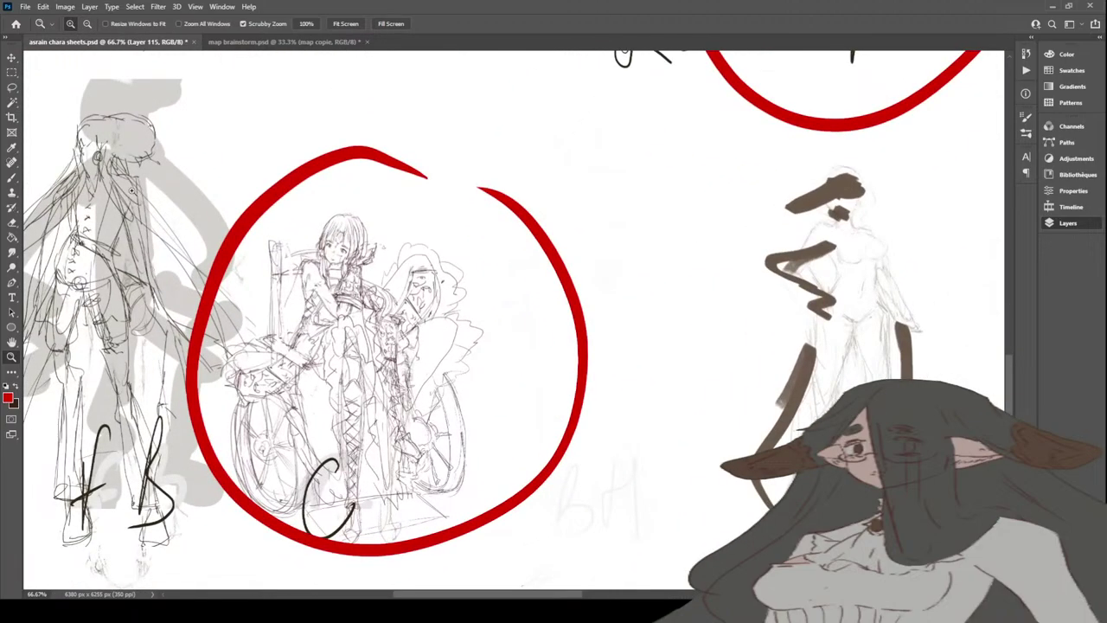
{"action": "left_click", "coordinate": [87, 24]}
{"action": "left_click", "coordinate": [670, 361]}
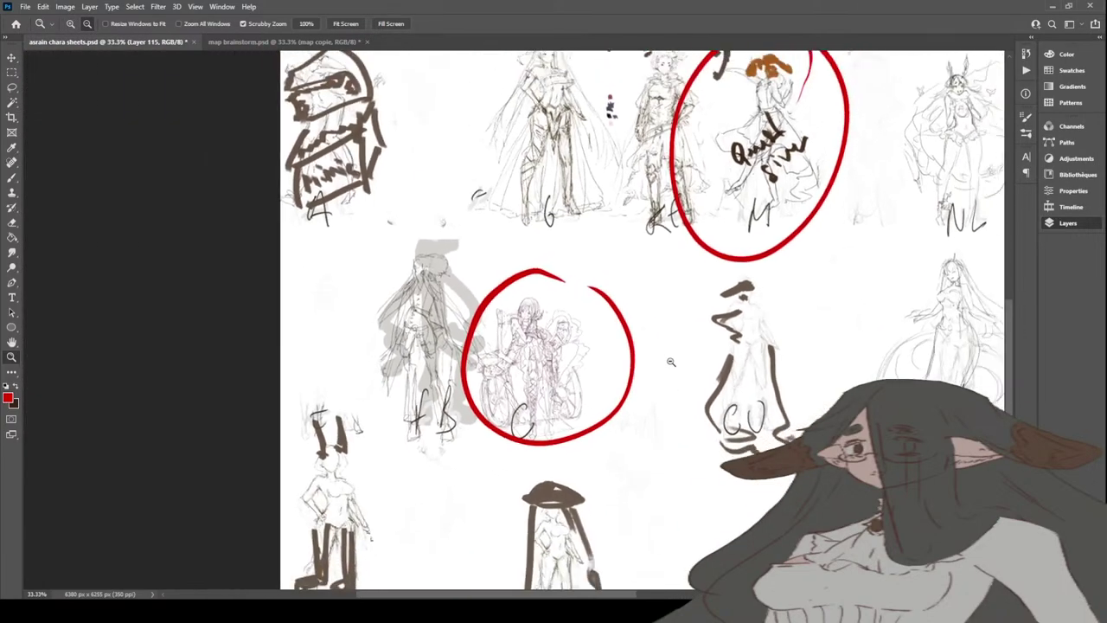
{"action": "left_click", "coordinate": [670, 361]}
{"action": "left_click_drag", "start_coordinate": [571, 595], "coordinate": [654, 596]}
{"action": "scroll", "coordinate": [640, 548], "scroll_direction": "up", "scroll_amount": 5}
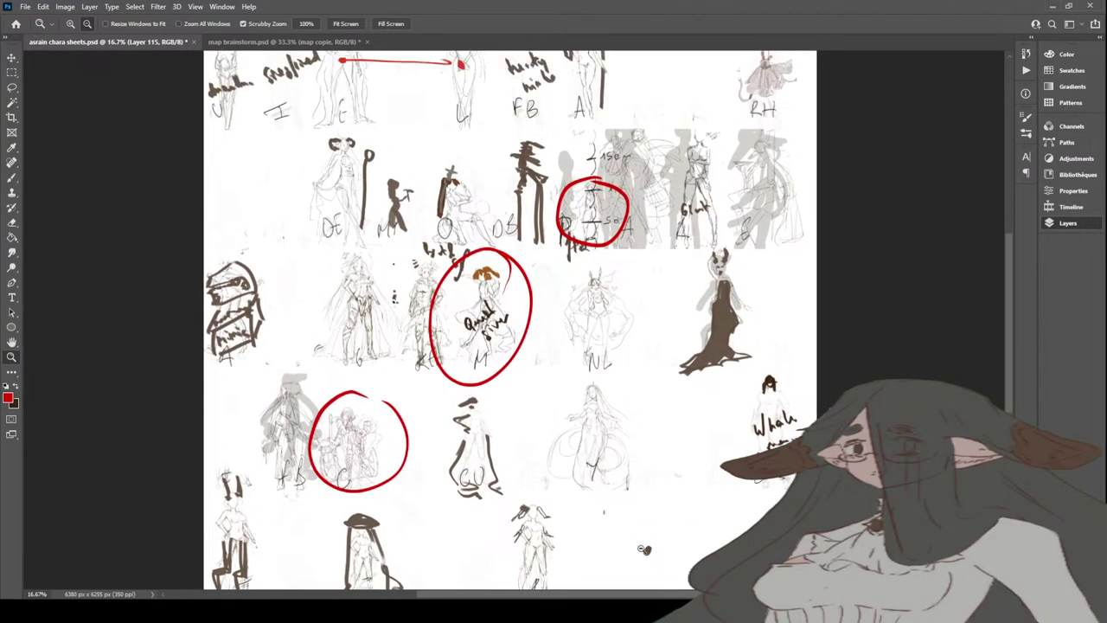
{"action": "scroll", "coordinate": [640, 548], "scroll_direction": "up", "scroll_amount": 1}
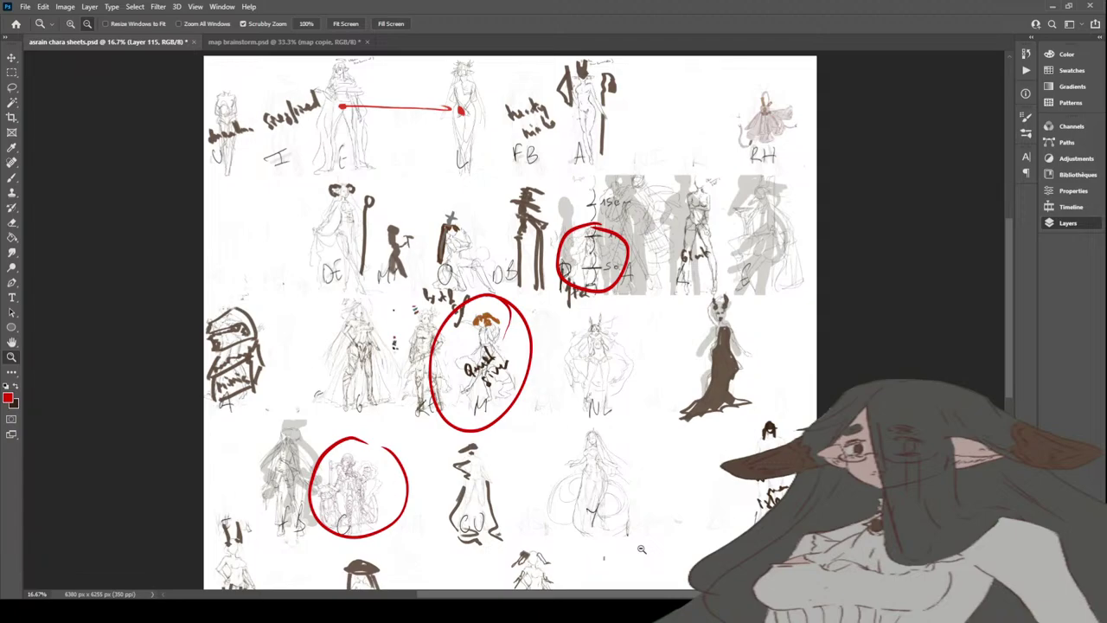
{"action": "scroll", "coordinate": [640, 548], "scroll_direction": "up", "scroll_amount": 1}
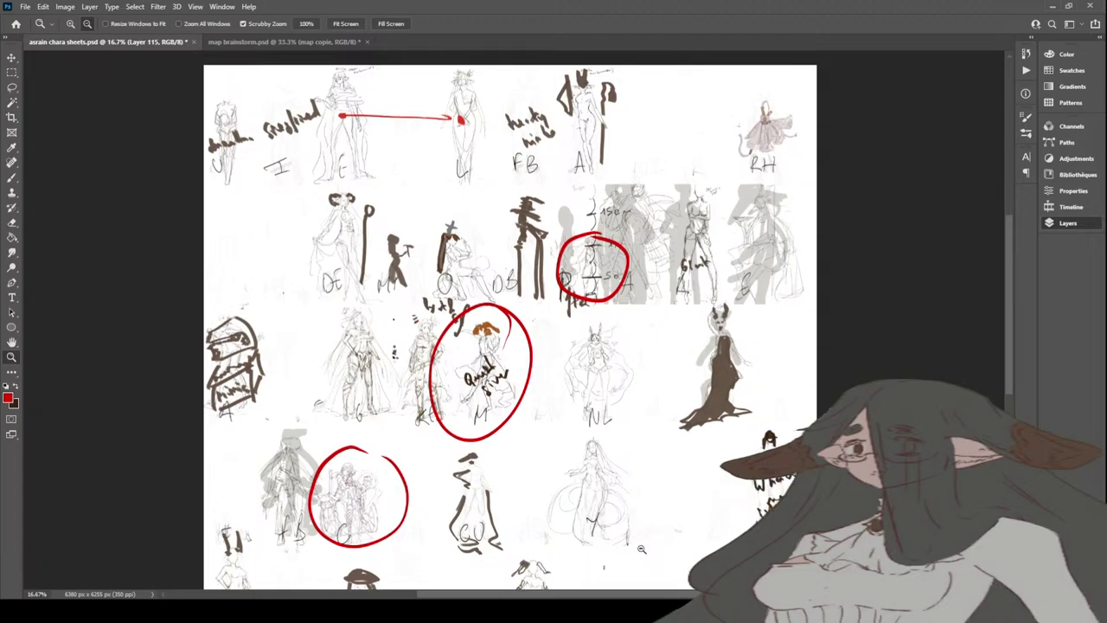
Step: Look closely at the horned figure with the staff marked DE and circle it in red with the Brush
{"action": "left_click", "coordinate": [71, 23]}
{"action": "left_click_drag", "start_coordinate": [315, 222], "coordinate": [316, 222]}
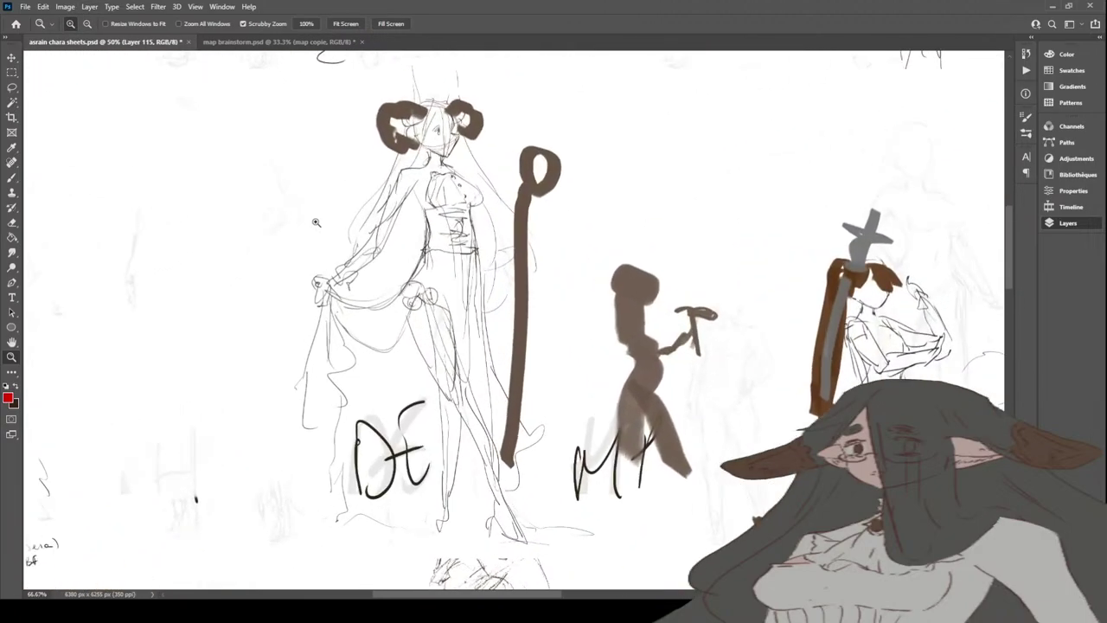
{"action": "left_click", "coordinate": [86, 23]}
{"action": "left_click_drag", "start_coordinate": [383, 391], "coordinate": [382, 391]}
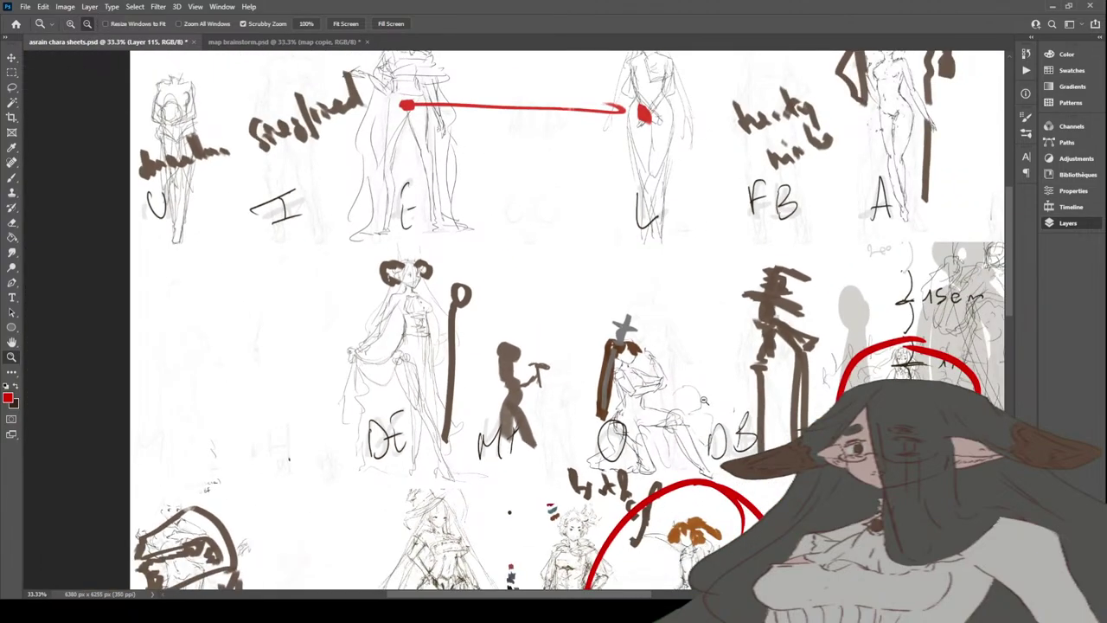
{"action": "key", "text": "b"}
{"action": "mouse_move", "coordinate": [438, 229]}
{"action": "left_mouse_down"}
{"action": "mouse_move", "coordinate": [376, 477]}
{"action": "mouse_move", "coordinate": [450, 253]}
{"action": "left_mouse_up"}
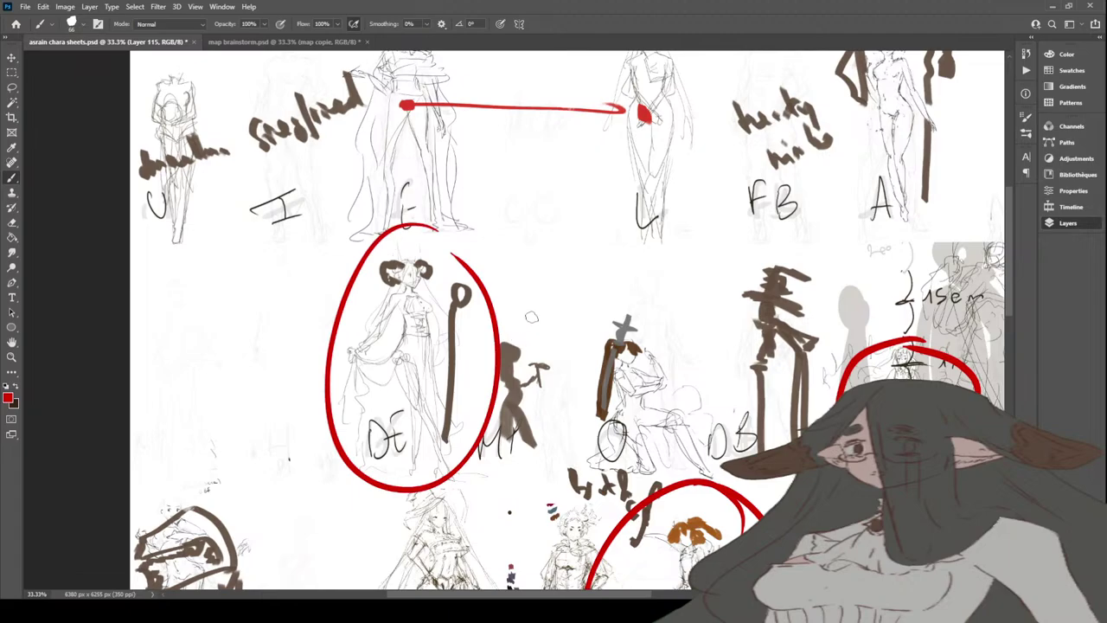
Step: Draw a small red stick figure holding a hammer above the brown silhouette beside the circled DE figure
{"action": "mouse_move", "coordinate": [540, 326]}
{"action": "left_mouse_down"}
{"action": "mouse_move", "coordinate": [480, 342]}
{"action": "mouse_move", "coordinate": [522, 482]}
{"action": "mouse_move", "coordinate": [543, 329]}
{"action": "left_mouse_up"}
{"action": "mouse_move", "coordinate": [552, 244]}
{"action": "left_mouse_down"}
{"action": "mouse_move", "coordinate": [527, 329]}
{"action": "mouse_move", "coordinate": [550, 327]}
{"action": "left_mouse_up"}
{"action": "mouse_move", "coordinate": [540, 282]}
{"action": "left_mouse_down"}
{"action": "mouse_move", "coordinate": [558, 272]}
{"action": "mouse_move", "coordinate": [564, 289]}
{"action": "mouse_move", "coordinate": [574, 264]}
{"action": "left_mouse_up"}
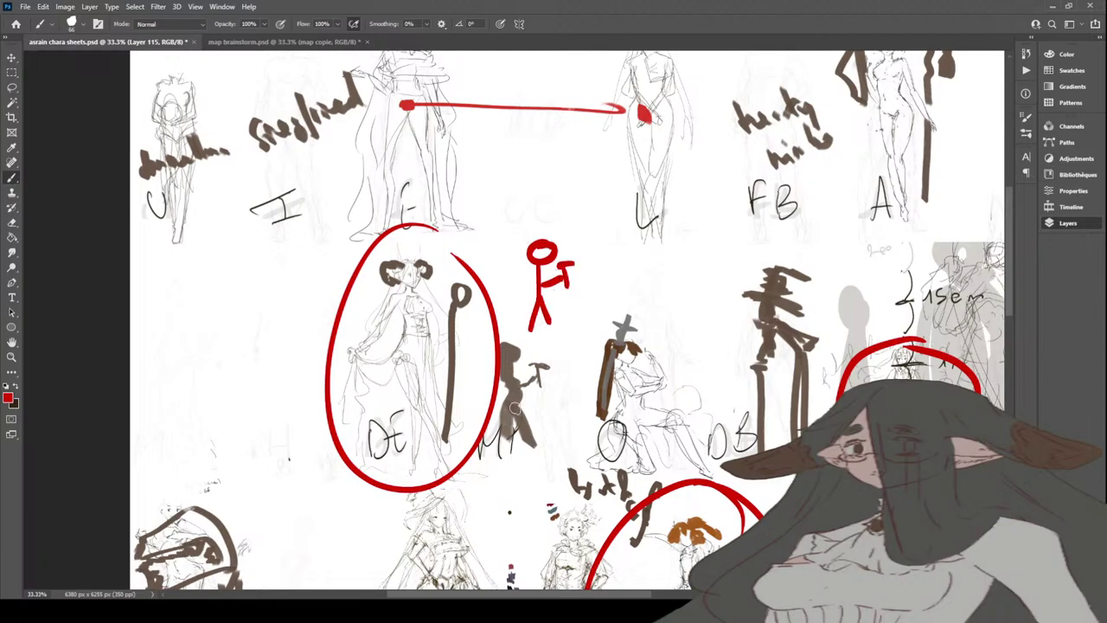
Step: Try tracing the brown silhouette in red and undo that stroke along with strokes of the stick figure above it
{"action": "mouse_move", "coordinate": [521, 358]}
{"action": "left_mouse_down"}
{"action": "mouse_move", "coordinate": [496, 352]}
{"action": "mouse_move", "coordinate": [508, 389]}
{"action": "mouse_move", "coordinate": [505, 439]}
{"action": "mouse_move", "coordinate": [519, 418]}
{"action": "mouse_move", "coordinate": [502, 355]}
{"action": "left_mouse_up"}
{"action": "key", "text": "ctrl+z"}
{"action": "key", "text": "ctrl+z"}
{"action": "key", "text": "ctrl+z"}
{"action": "key", "text": "ctrl+z"}
{"action": "key", "text": "ctrl+z"}
{"action": "key", "text": "ctrl+z"}
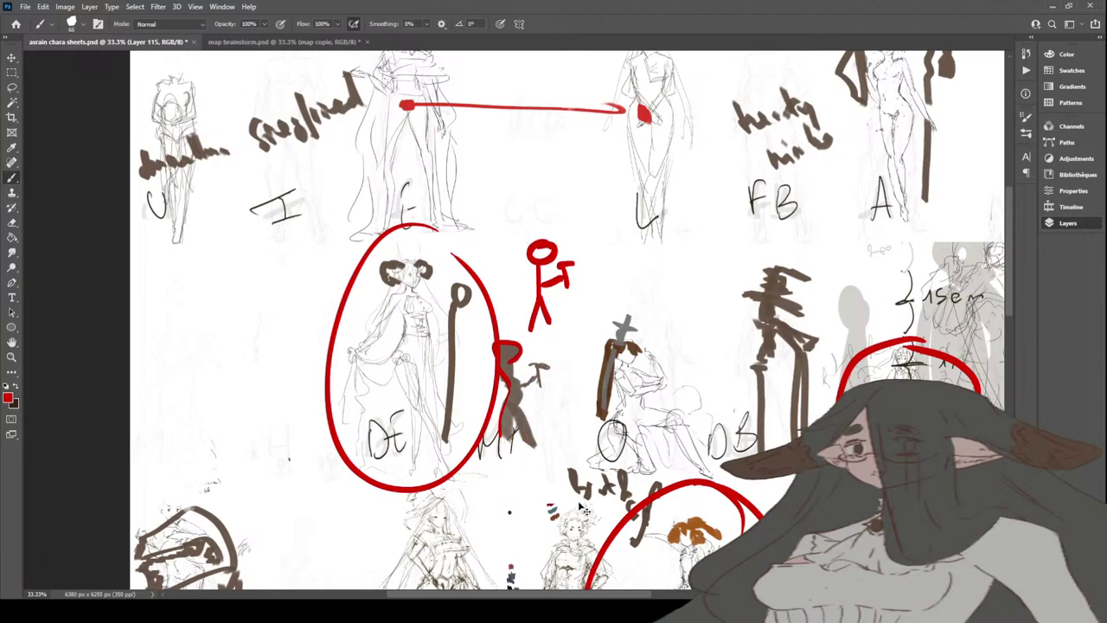
{"action": "key", "text": "ctrl+z"}
{"action": "key", "text": "ctrl+z"}
{"action": "key", "text": "ctrl+z"}
{"action": "key", "text": "ctrl+z"}
{"action": "key", "text": "ctrl+z"}
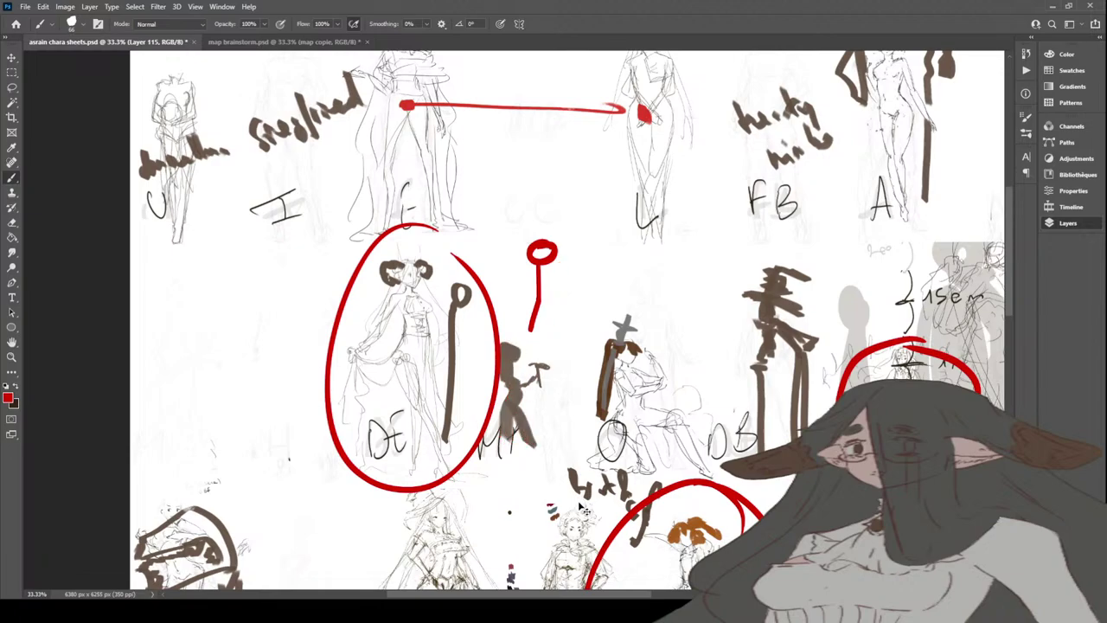
Step: Return to the overview of all the characters on the character sheet
{"action": "left_click", "coordinate": [11, 356]}
{"action": "left_click", "coordinate": [87, 24]}
{"action": "left_click", "coordinate": [386, 253]}
{"action": "left_click", "coordinate": [386, 251]}
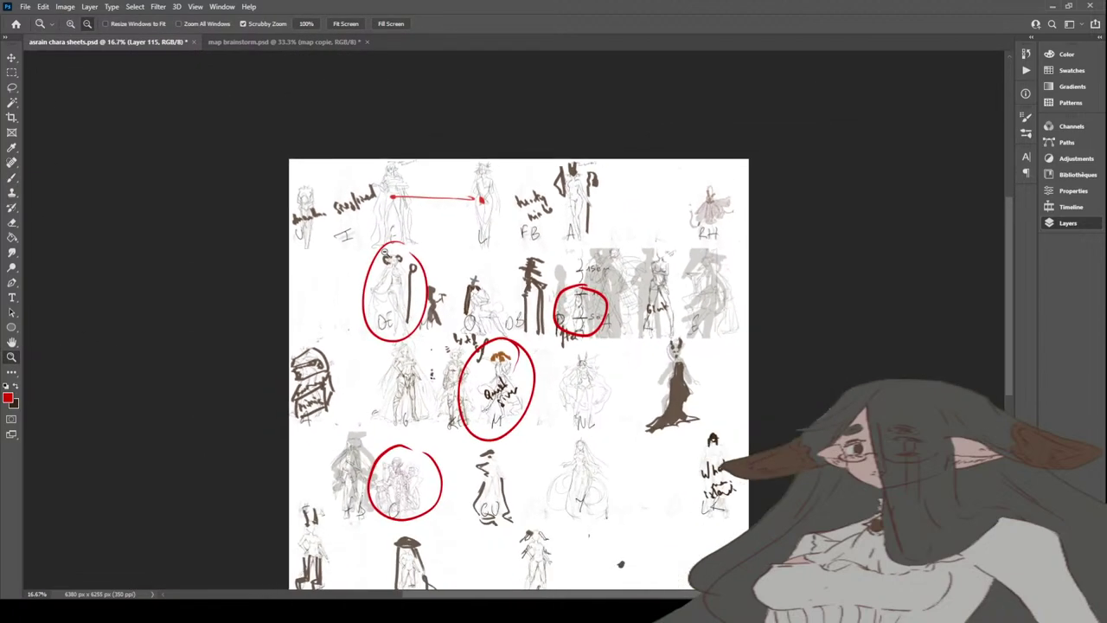
{"action": "scroll", "coordinate": [638, 398], "scroll_direction": "down", "scroll_amount": 1}
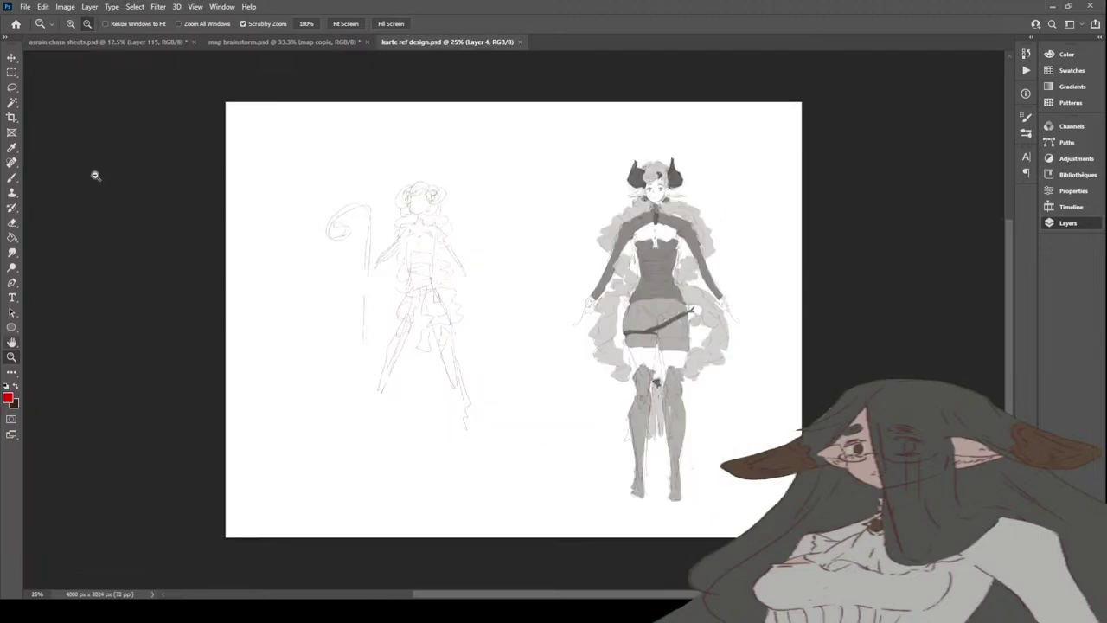
Step: Examine the shaded horned character in karte ref design.psd up close
{"action": "left_click", "coordinate": [70, 23]}
{"action": "left_click", "coordinate": [697, 217]}
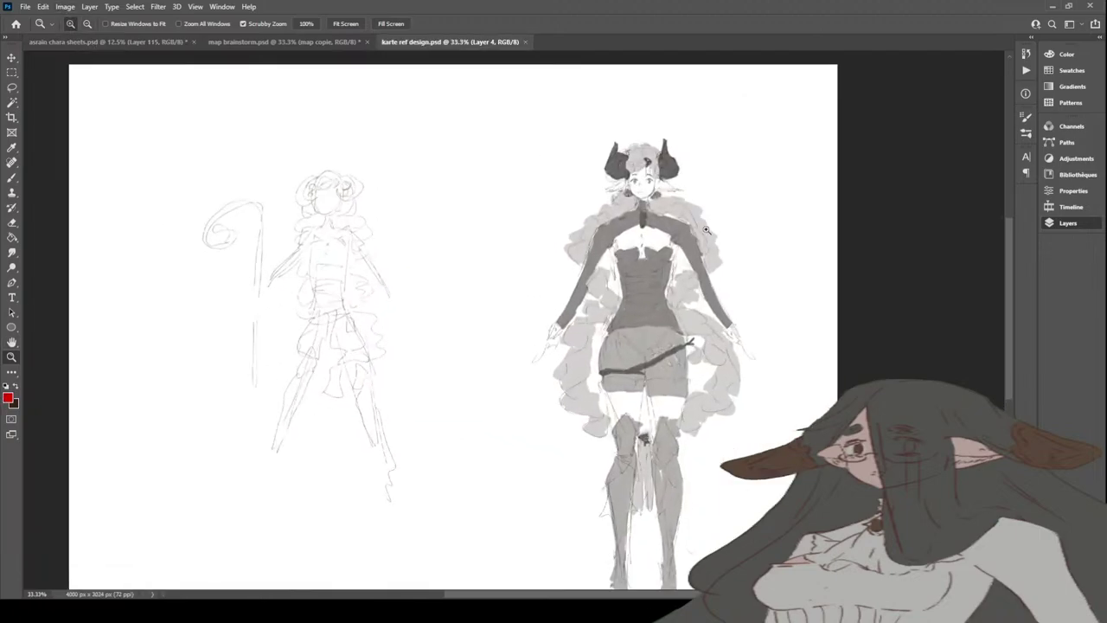
{"action": "scroll", "coordinate": [706, 229], "scroll_direction": "down", "scroll_amount": 2}
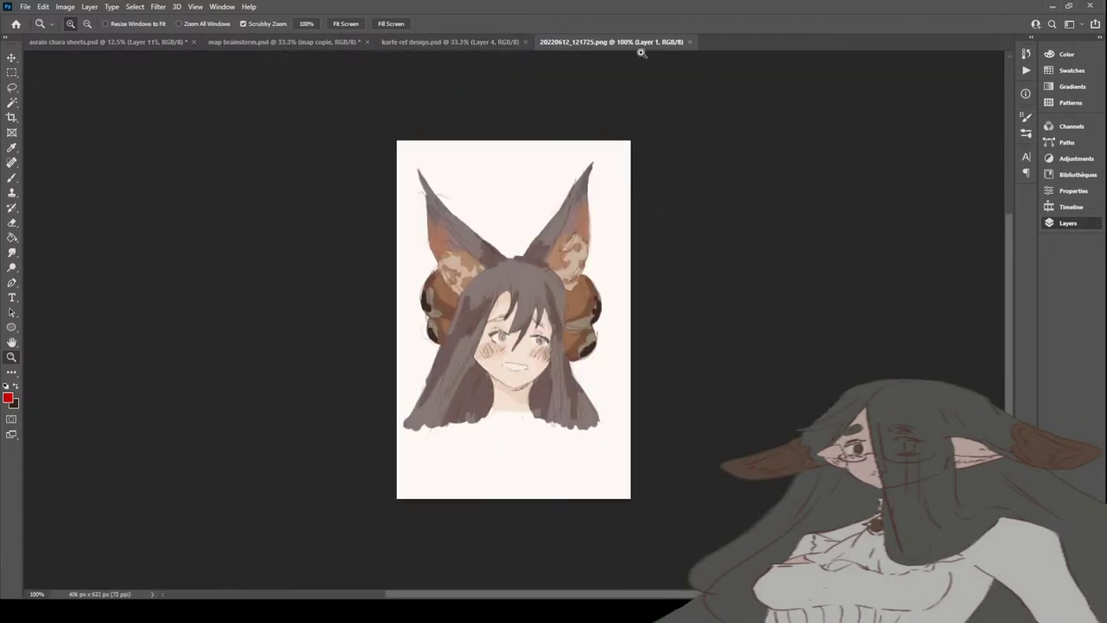
Step: Keep the long-eared portrait in a floating window, view Chara design digital Mysbeth.jpg in its own tab and close it
{"action": "key", "text": "ctrl+w"}
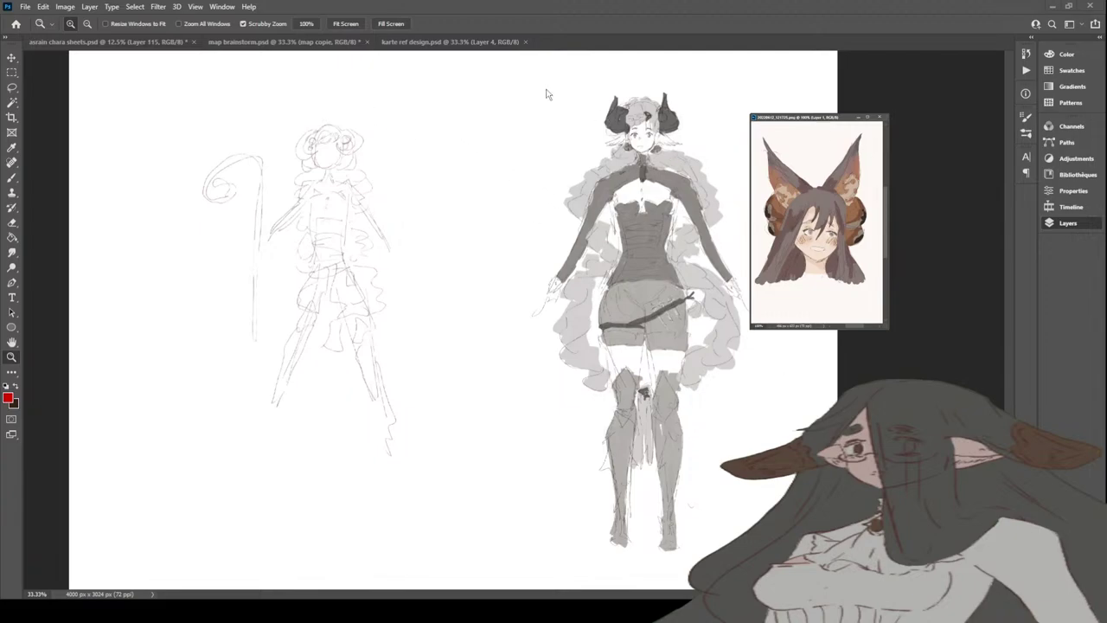
{"action": "key", "text": "ctrl+w"}
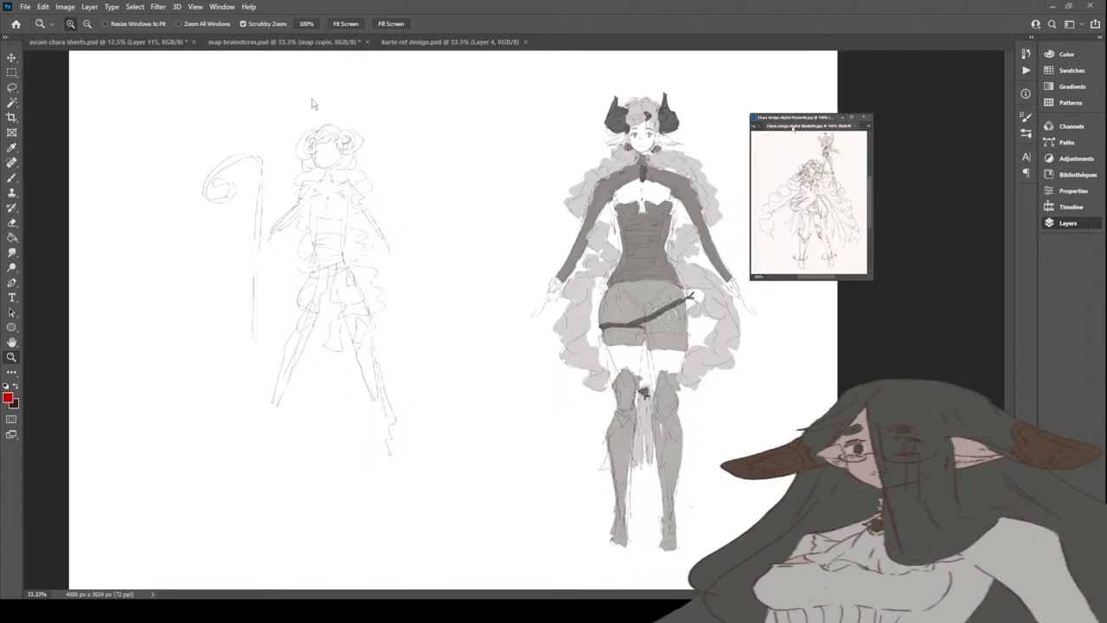
{"action": "key", "text": "ctrl+Tab"}
{"action": "left_click_drag", "start_coordinate": [492, 54], "coordinate": [545, 54]}
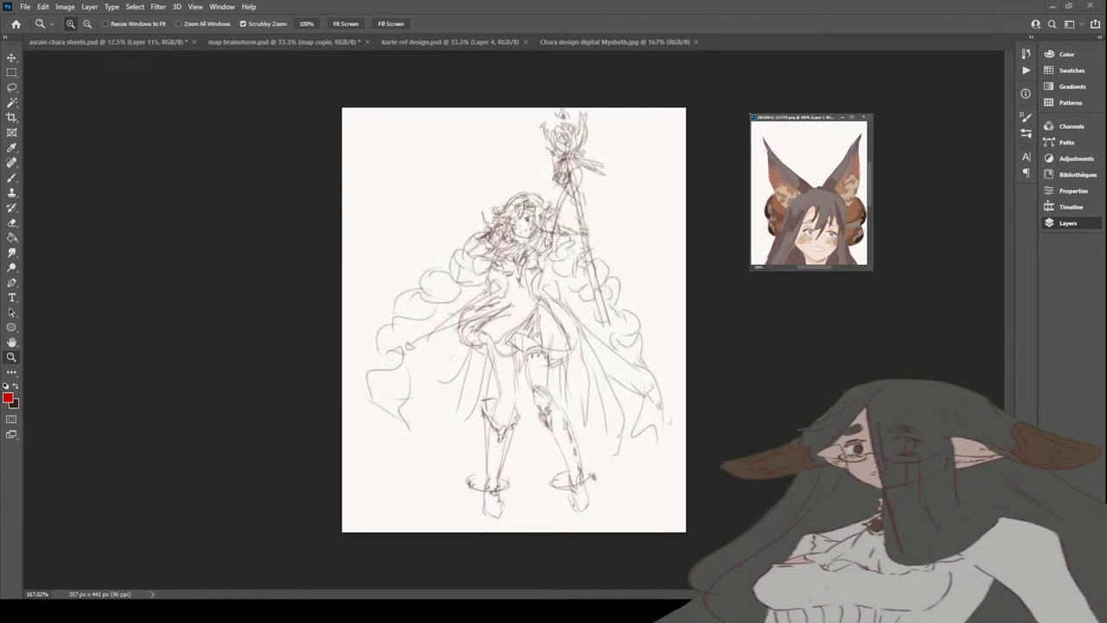
{"action": "left_click", "coordinate": [694, 43]}
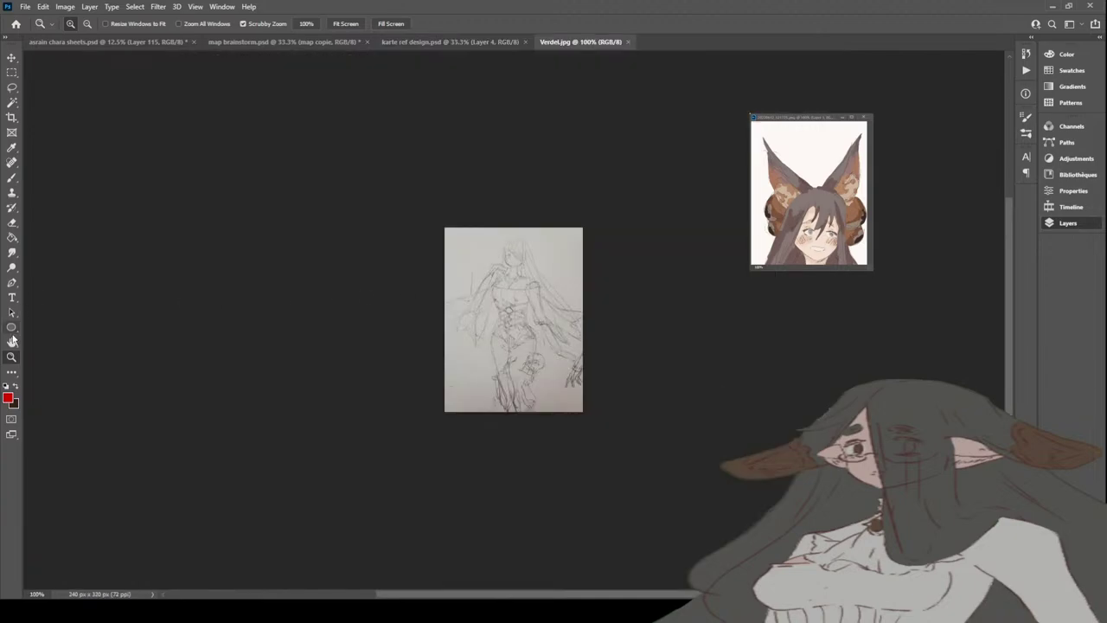
Step: Examine the pencil sketch in Verdel.jpg at 200% and close the file
{"action": "left_click", "coordinate": [500, 257]}
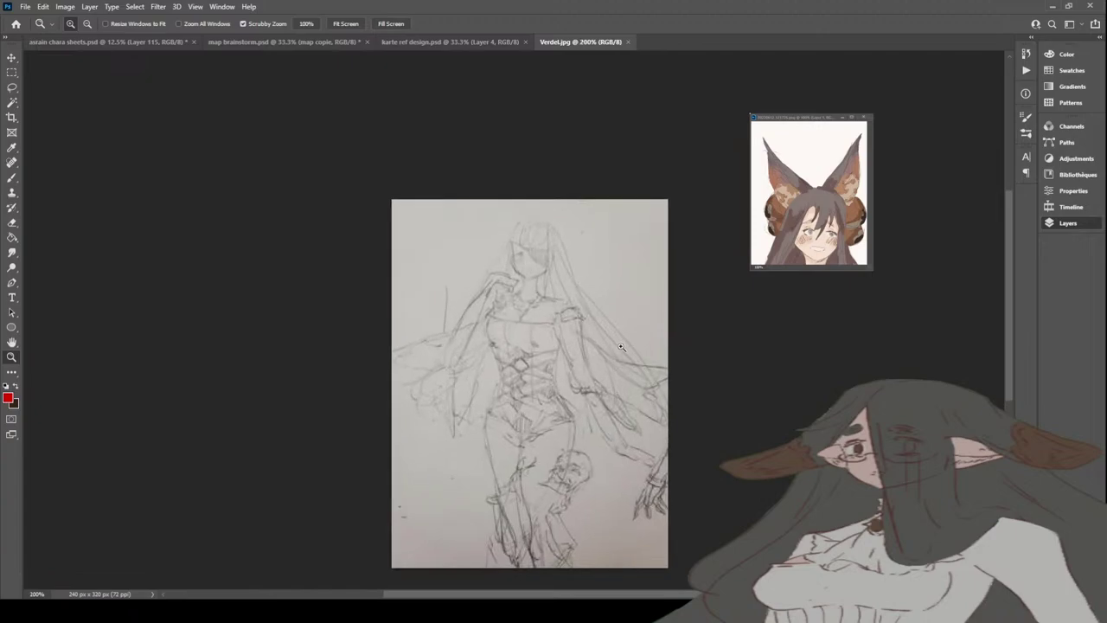
{"action": "scroll", "coordinate": [635, 348], "scroll_direction": "down", "scroll_amount": 1}
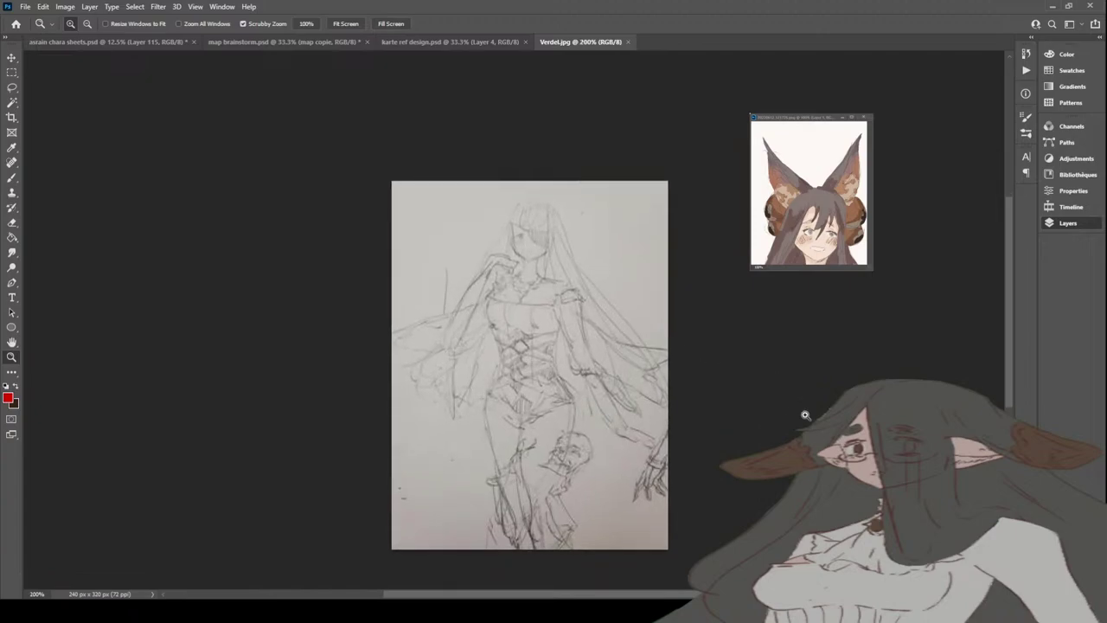
{"action": "scroll", "coordinate": [804, 415], "scroll_direction": "down", "scroll_amount": 1}
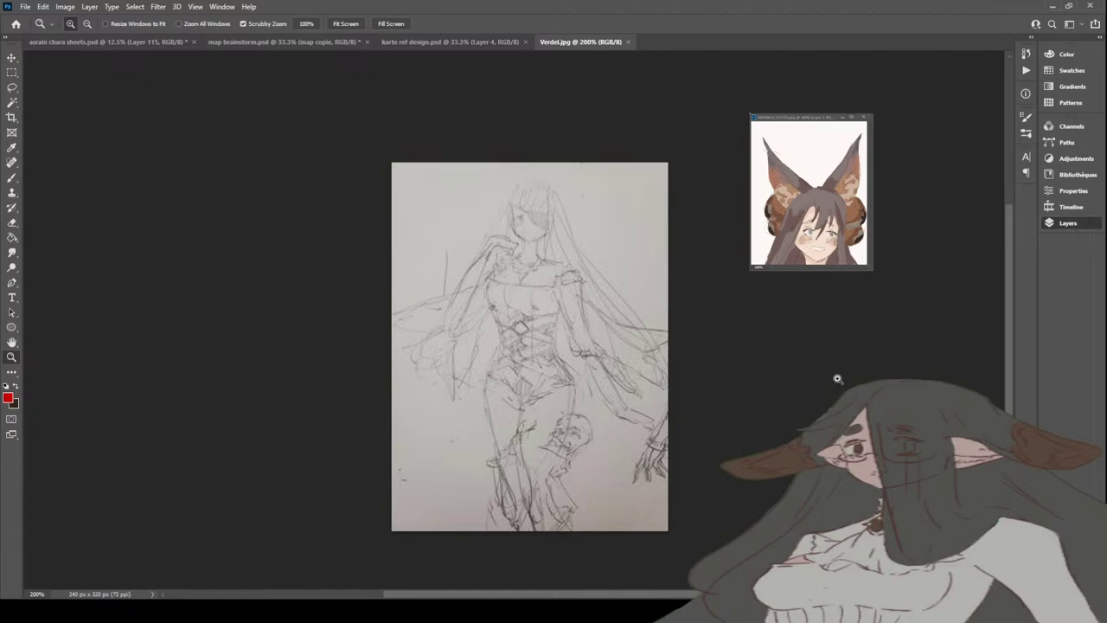
{"action": "left_click", "coordinate": [628, 42]}
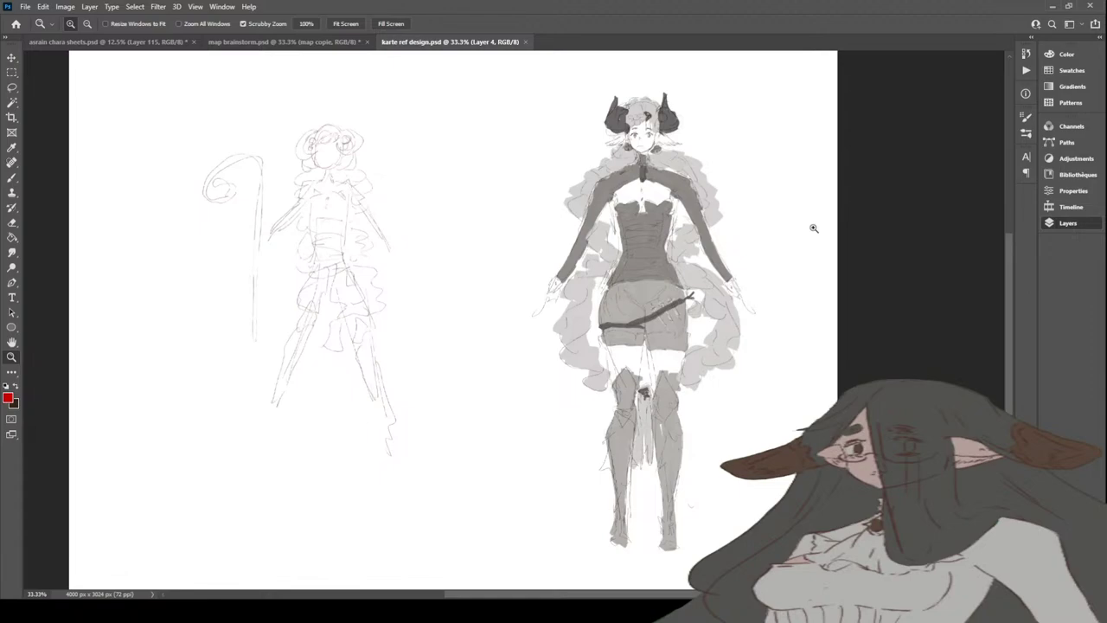
{"action": "left_click", "coordinate": [11, 177]}
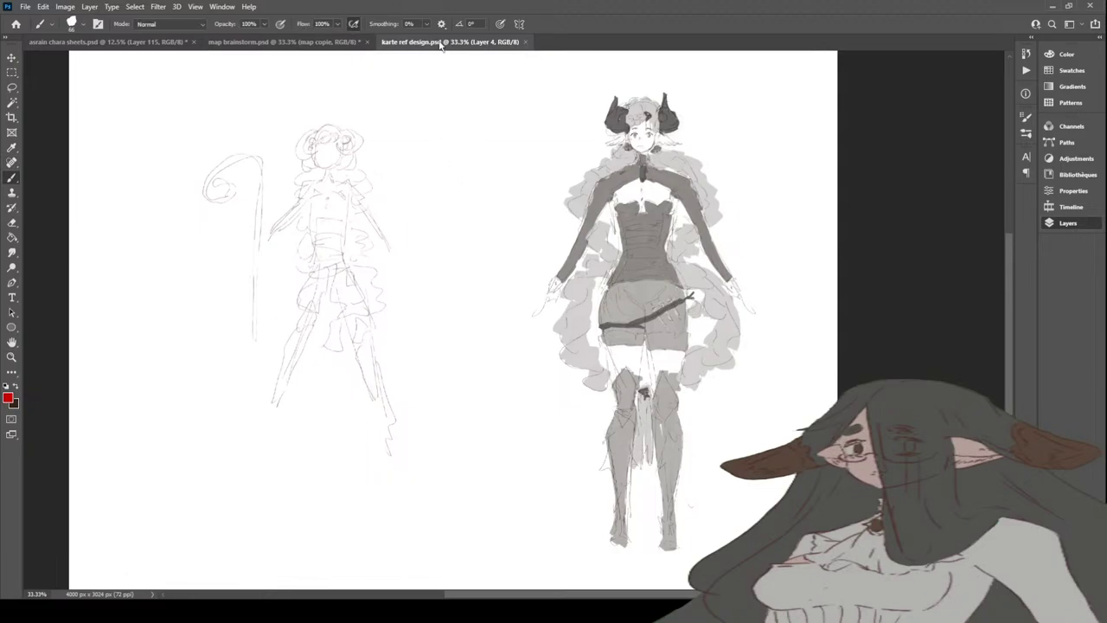
{"action": "mouse_move", "coordinate": [640, 101]}
{"action": "left_mouse_down"}
{"action": "mouse_move", "coordinate": [649, 149]}
{"action": "mouse_move", "coordinate": [636, 146]}
{"action": "left_mouse_up"}
{"action": "left_click_drag", "start_coordinate": [634, 116], "coordinate": [635, 130]}
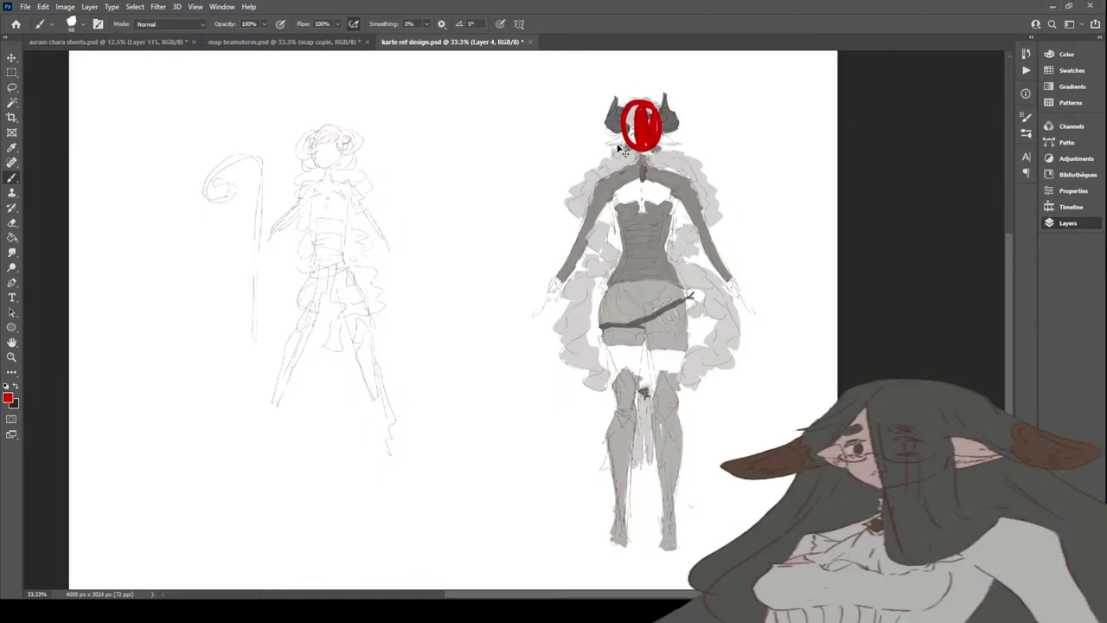
{"action": "key", "text": "ctrl+z"}
{"action": "key", "text": "ctrl+z"}
{"action": "key", "text": "ctrl+z"}
{"action": "key", "text": "ctrl+z"}
{"action": "key", "text": "ctrl+z"}
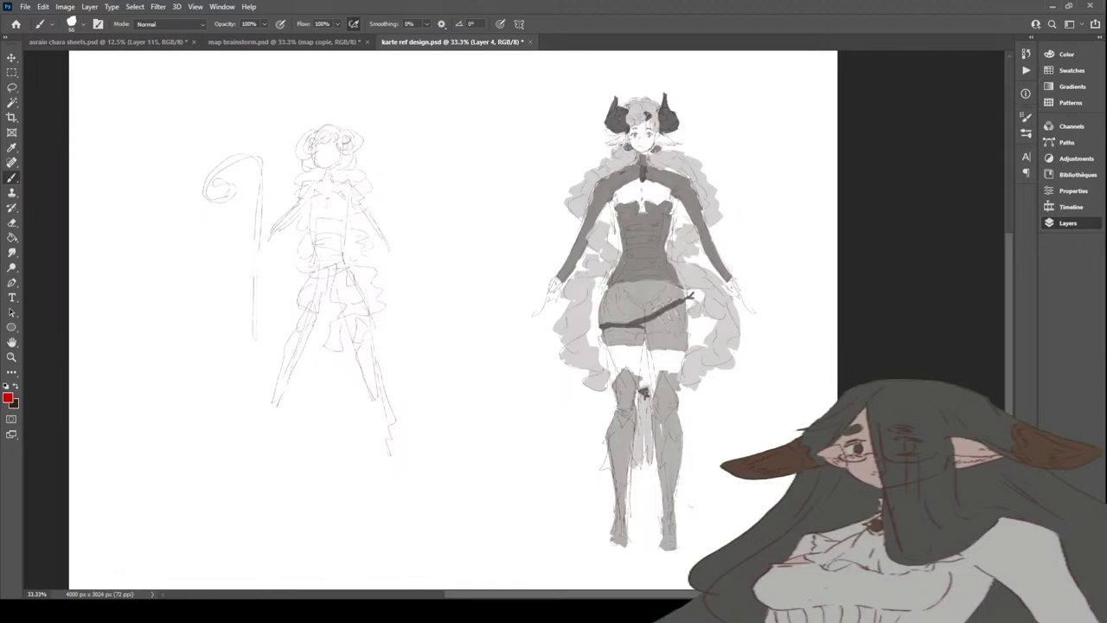
Step: On a new layer, sketch the head, arms, torso and legs in red with the Brush over the shaded horned figure
{"action": "key", "text": "ctrl+shift+alt+n"}
{"action": "mouse_move", "coordinate": [647, 102]}
{"action": "left_mouse_down"}
{"action": "mouse_move", "coordinate": [632, 121]}
{"action": "mouse_move", "coordinate": [655, 138]}
{"action": "mouse_move", "coordinate": [633, 153]}
{"action": "mouse_move", "coordinate": [680, 192]}
{"action": "mouse_move", "coordinate": [747, 301]}
{"action": "left_mouse_up"}
{"action": "mouse_move", "coordinate": [659, 164]}
{"action": "left_mouse_down"}
{"action": "mouse_move", "coordinate": [609, 169]}
{"action": "mouse_move", "coordinate": [562, 290]}
{"action": "left_mouse_up"}
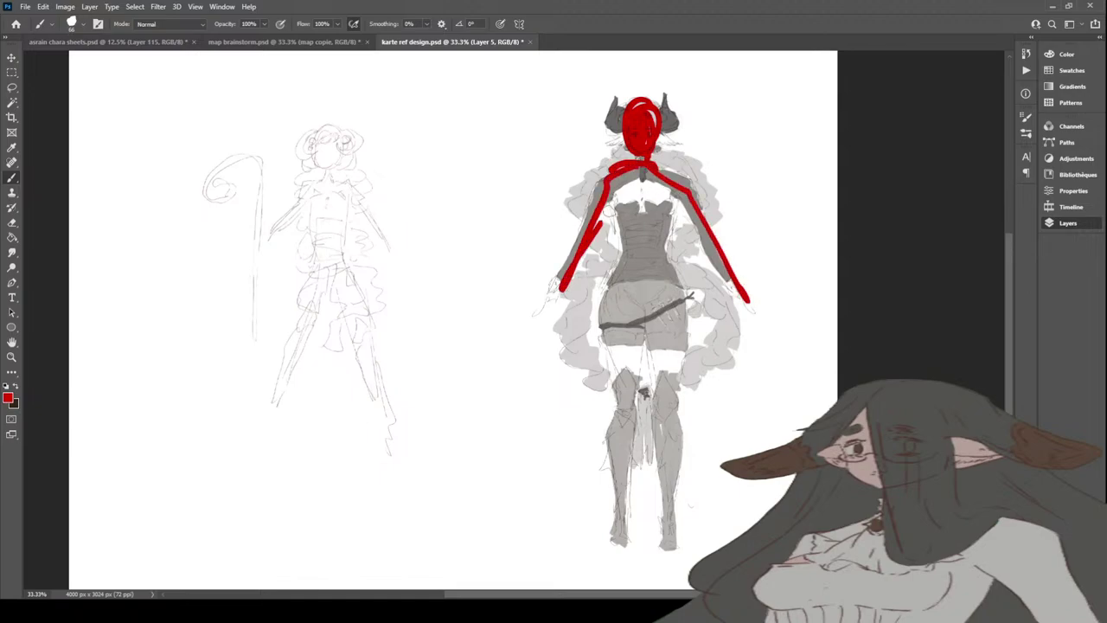
{"action": "mouse_move", "coordinate": [624, 183]}
{"action": "left_mouse_down"}
{"action": "mouse_move", "coordinate": [603, 223]}
{"action": "mouse_move", "coordinate": [619, 307]}
{"action": "mouse_move", "coordinate": [625, 506]}
{"action": "left_mouse_up"}
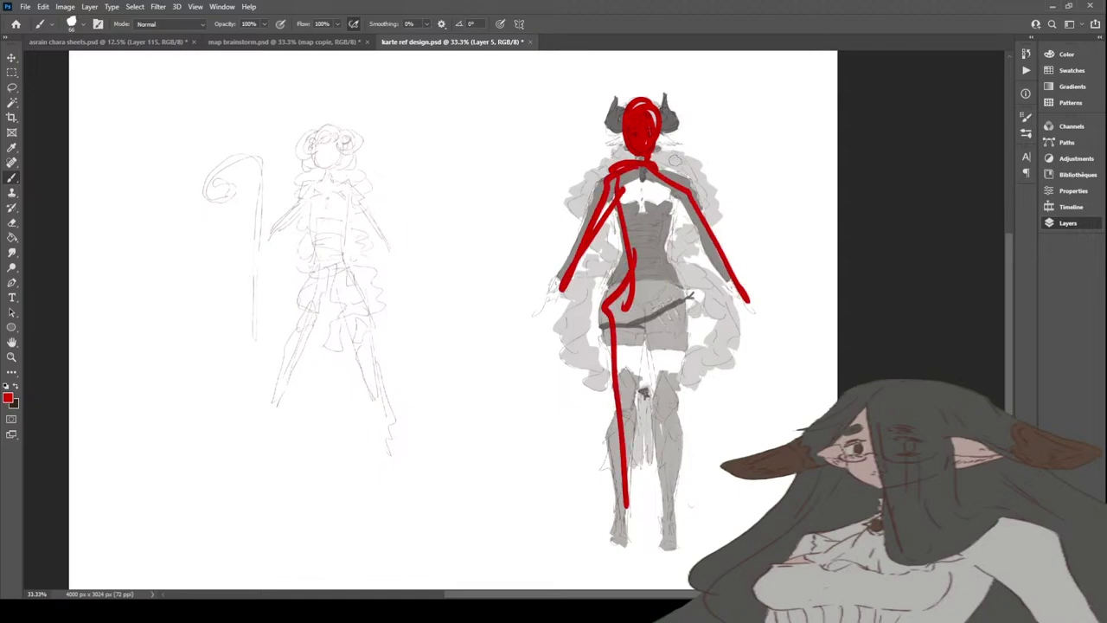
{"action": "left_click_drag", "start_coordinate": [672, 192], "coordinate": [667, 512]}
{"action": "left_click_drag", "start_coordinate": [650, 309], "coordinate": [673, 473]}
{"action": "mouse_move", "coordinate": [657, 310]}
{"action": "left_mouse_down"}
{"action": "mouse_move", "coordinate": [613, 453]}
{"action": "mouse_move", "coordinate": [605, 524]}
{"action": "left_mouse_up"}
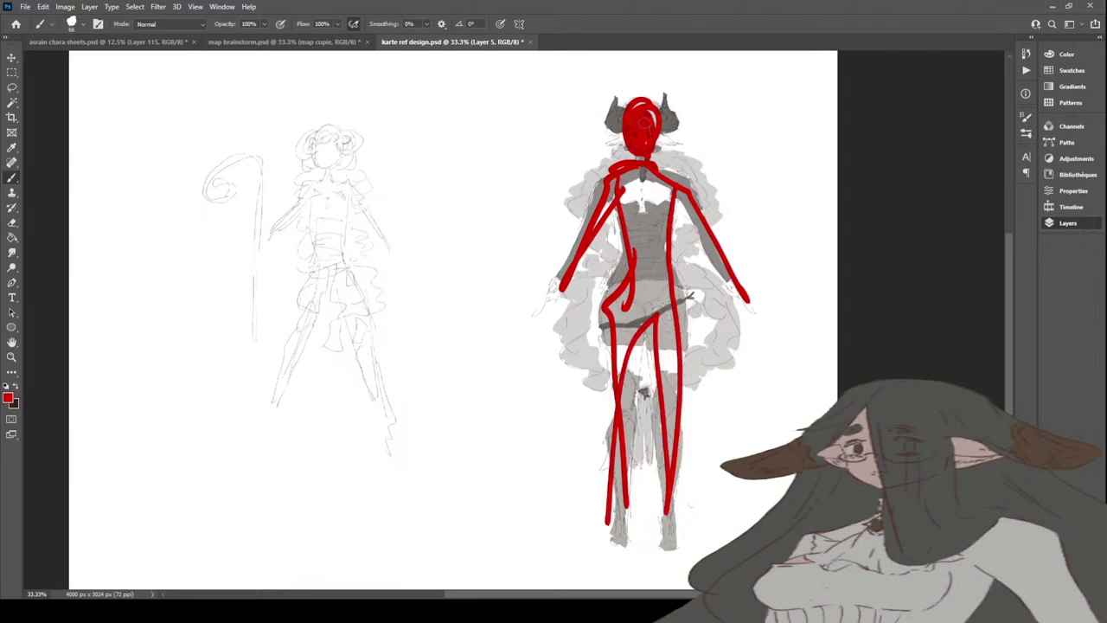
Step: Outline the long hair in red as two rounded sections around the torso and hips, ending in a narrow tip between the legs
{"action": "mouse_move", "coordinate": [657, 146]}
{"action": "left_mouse_down"}
{"action": "mouse_move", "coordinate": [654, 160]}
{"action": "mouse_move", "coordinate": [692, 171]}
{"action": "mouse_move", "coordinate": [707, 226]}
{"action": "mouse_move", "coordinate": [664, 250]}
{"action": "left_mouse_up"}
{"action": "mouse_move", "coordinate": [635, 154]}
{"action": "left_mouse_down"}
{"action": "mouse_move", "coordinate": [581, 211]}
{"action": "mouse_move", "coordinate": [647, 251]}
{"action": "mouse_move", "coordinate": [626, 259]}
{"action": "mouse_move", "coordinate": [578, 328]}
{"action": "mouse_move", "coordinate": [657, 389]}
{"action": "left_mouse_up"}
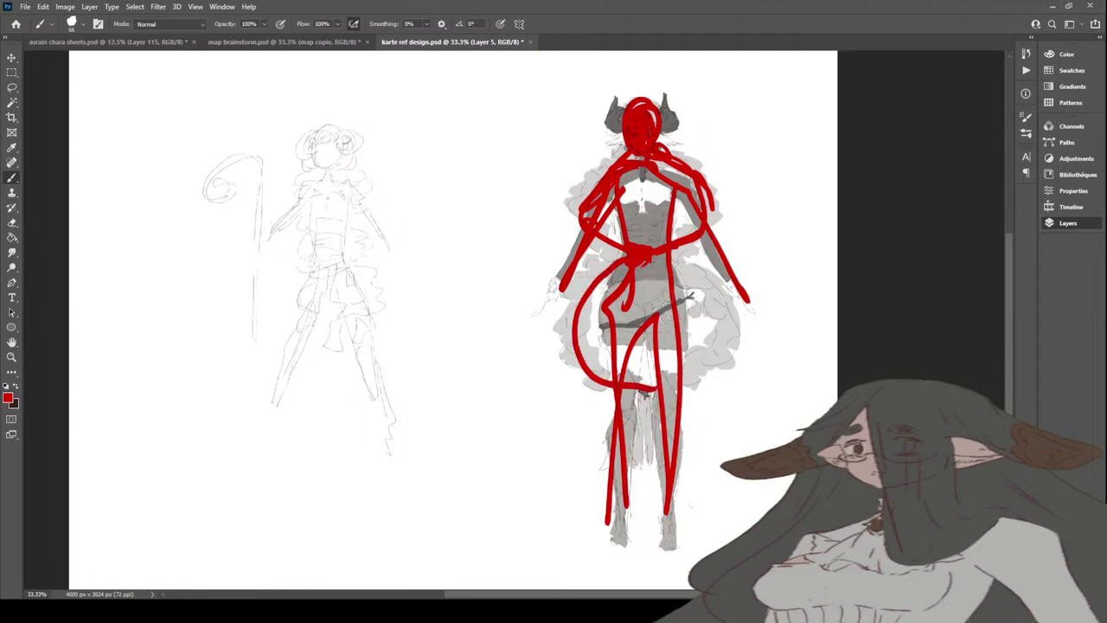
{"action": "mouse_move", "coordinate": [644, 252]}
{"action": "left_mouse_down"}
{"action": "mouse_move", "coordinate": [718, 287]}
{"action": "mouse_move", "coordinate": [666, 387]}
{"action": "mouse_move", "coordinate": [643, 393]}
{"action": "mouse_move", "coordinate": [638, 470]}
{"action": "left_mouse_up"}
{"action": "left_click_drag", "start_coordinate": [643, 400], "coordinate": [640, 474]}
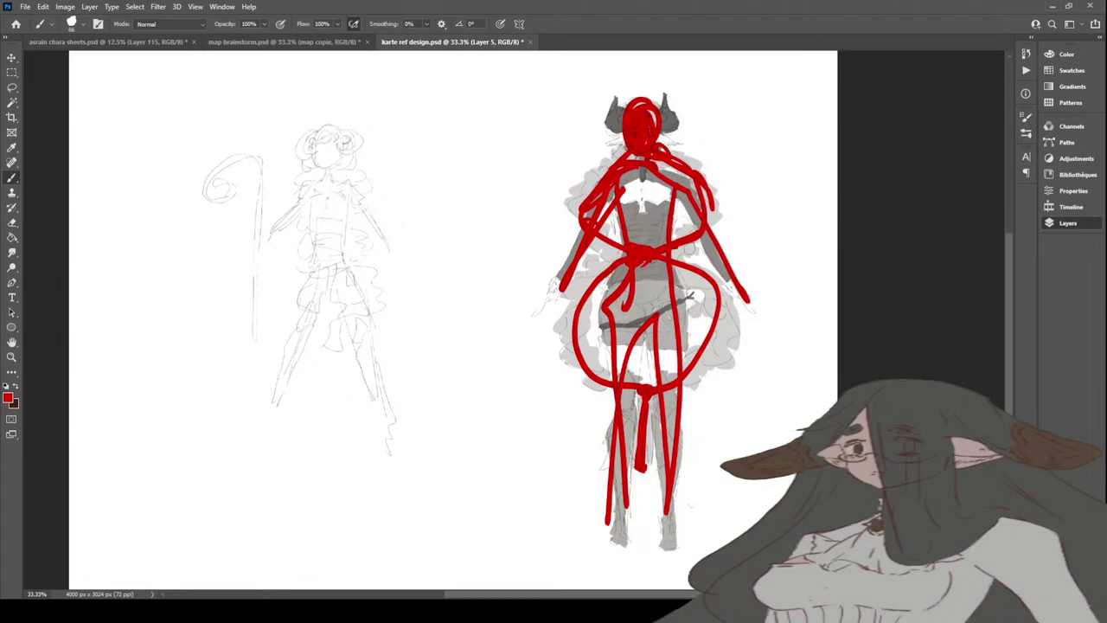
Step: Delete the layer with the red overlay sketch and close karte ref design.psd
{"action": "key", "text": "Delete"}
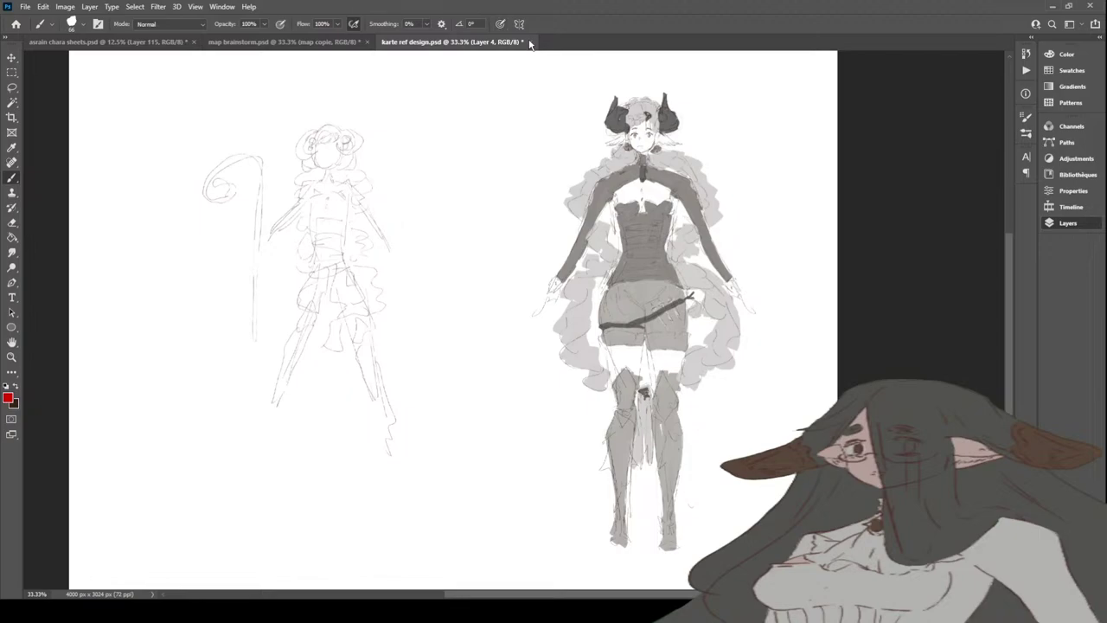
{"action": "left_click", "coordinate": [530, 43]}
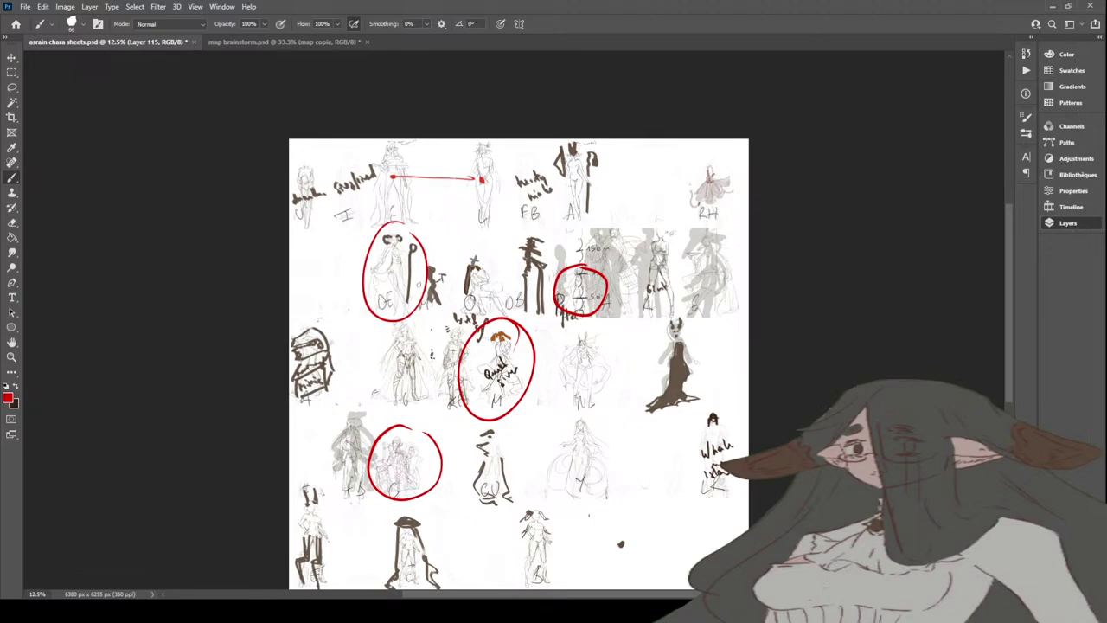
Step: Circle in red the cloaked figure beside the wheelchair figure in the fourth row and the wide-hatted figure in the bottom row
{"action": "scroll", "coordinate": [518, 355], "scroll_direction": "down", "scroll_amount": 1}
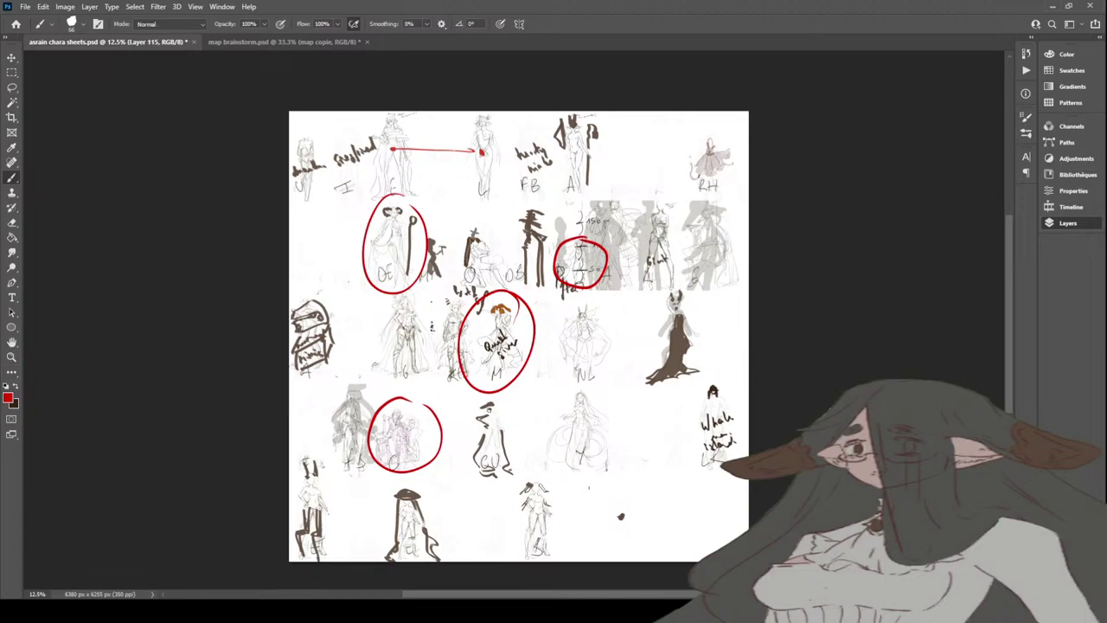
{"action": "mouse_move", "coordinate": [502, 398]}
{"action": "left_mouse_down"}
{"action": "mouse_move", "coordinate": [481, 396]}
{"action": "mouse_move", "coordinate": [506, 476]}
{"action": "mouse_move", "coordinate": [495, 404]}
{"action": "left_mouse_up"}
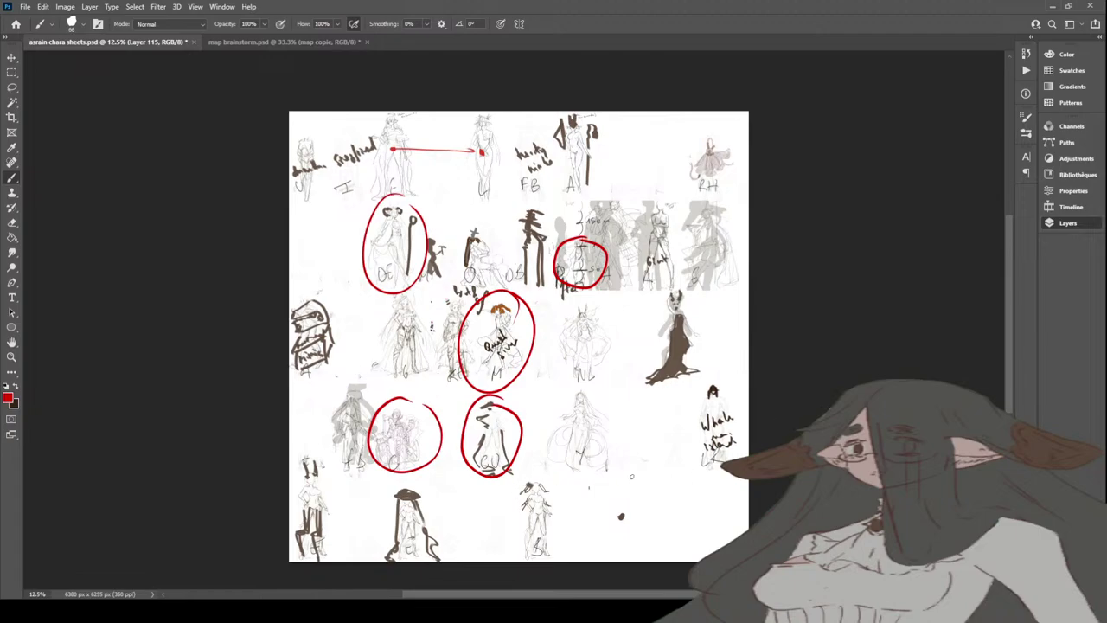
{"action": "scroll", "coordinate": [647, 473], "scroll_direction": "down", "scroll_amount": 2}
{"action": "scroll", "coordinate": [645, 461], "scroll_direction": "down", "scroll_amount": 1}
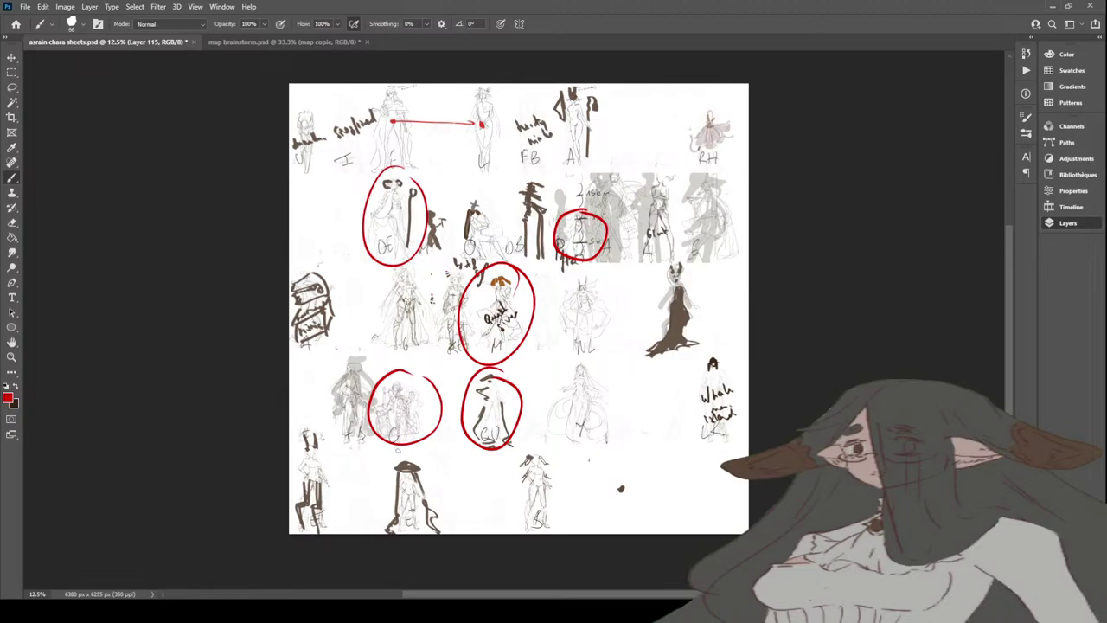
{"action": "mouse_move", "coordinate": [424, 448]}
{"action": "left_mouse_down"}
{"action": "mouse_move", "coordinate": [396, 451]}
{"action": "mouse_move", "coordinate": [461, 481]}
{"action": "mouse_move", "coordinate": [422, 449]}
{"action": "left_mouse_up"}
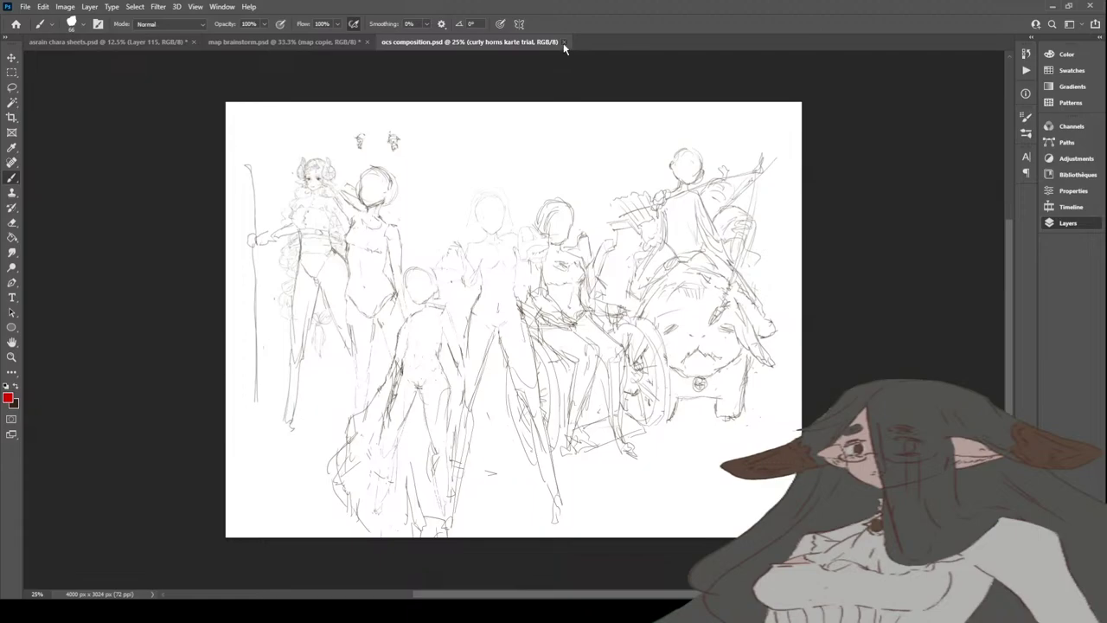
Step: Close ocs composition.psd and rotate the brown group painting placed on the character sheet so that it stands upright
{"action": "left_click", "coordinate": [563, 42]}
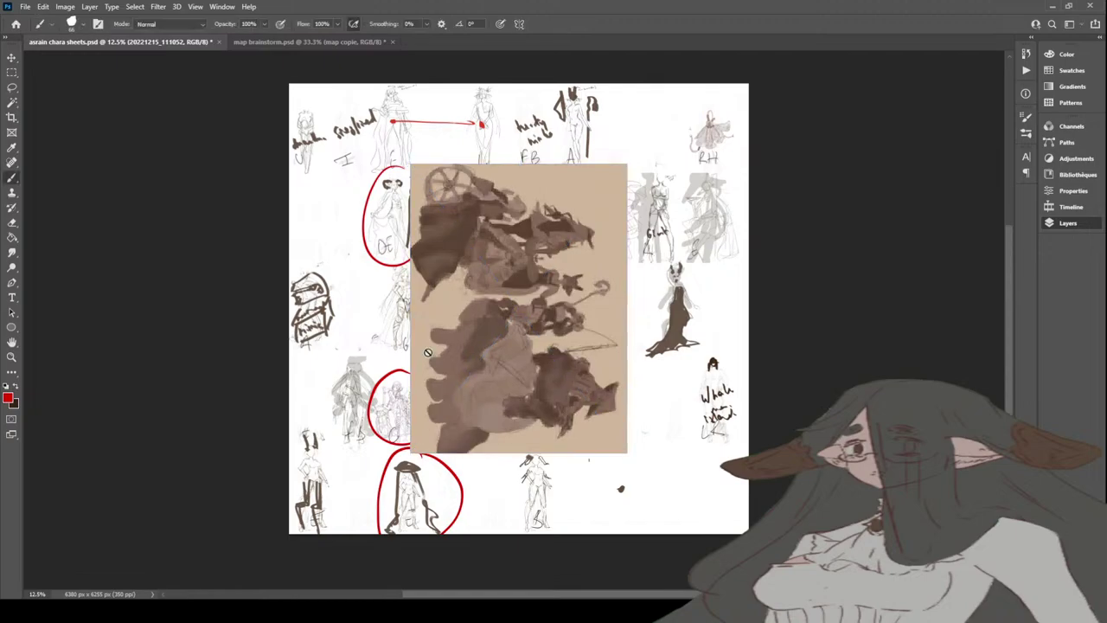
{"action": "left_click_drag", "start_coordinate": [629, 475], "coordinate": [687, 199]}
{"action": "key", "text": "Return"}
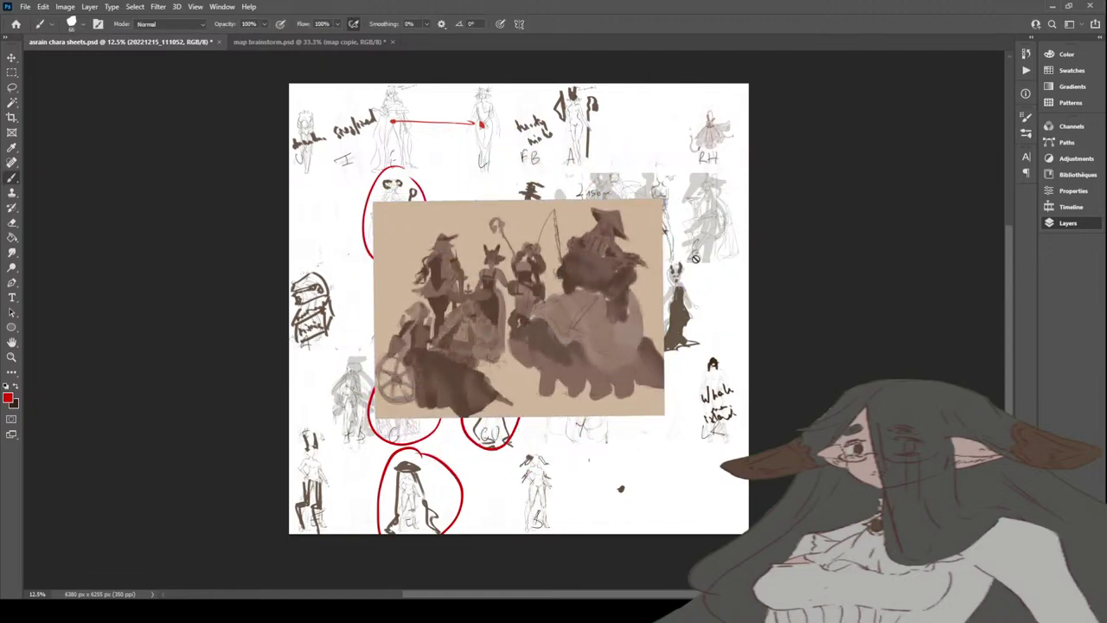
Step: Select Layer 115 with the red circles and bring it in front of the brown group painting
{"action": "left_click", "coordinate": [12, 357]}
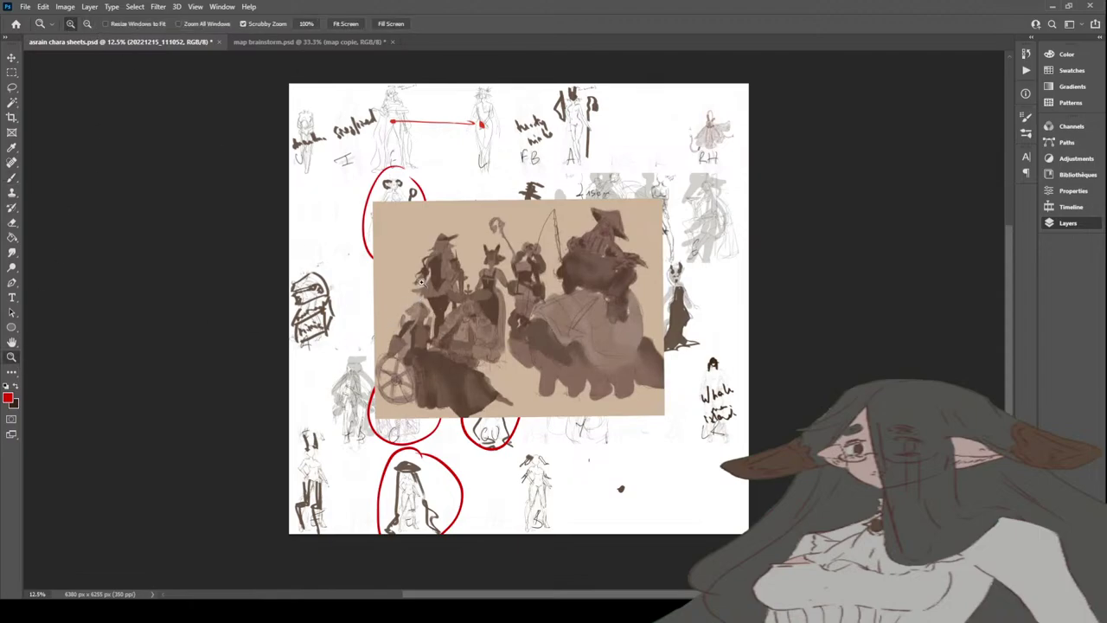
{"action": "left_click", "coordinate": [421, 233]}
{"action": "left_click", "coordinate": [546, 332]}
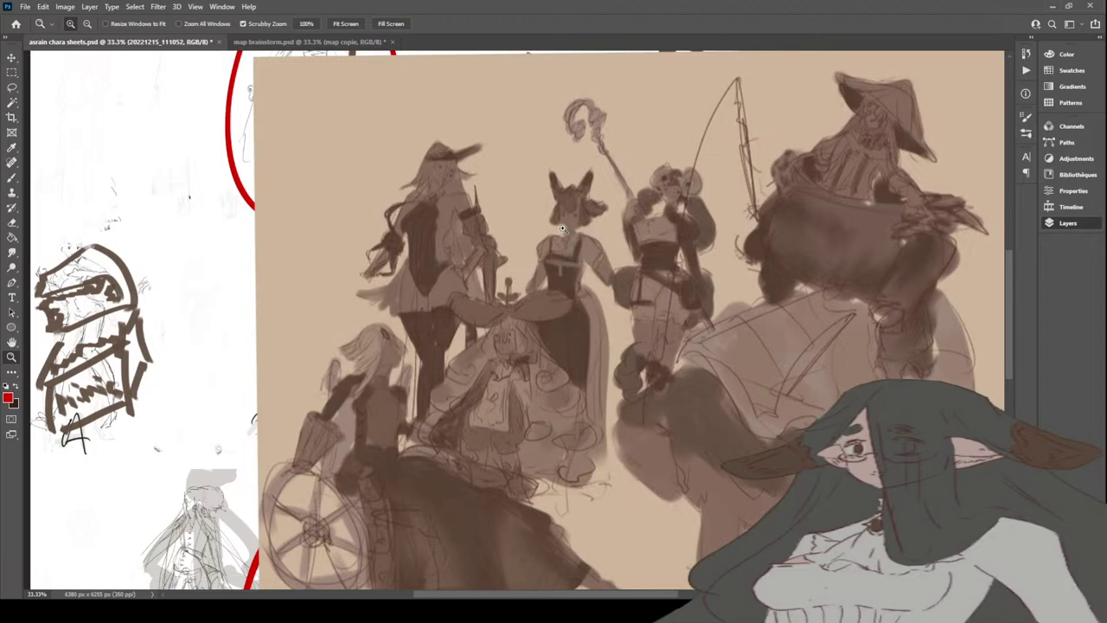
{"action": "key", "text": "b"}
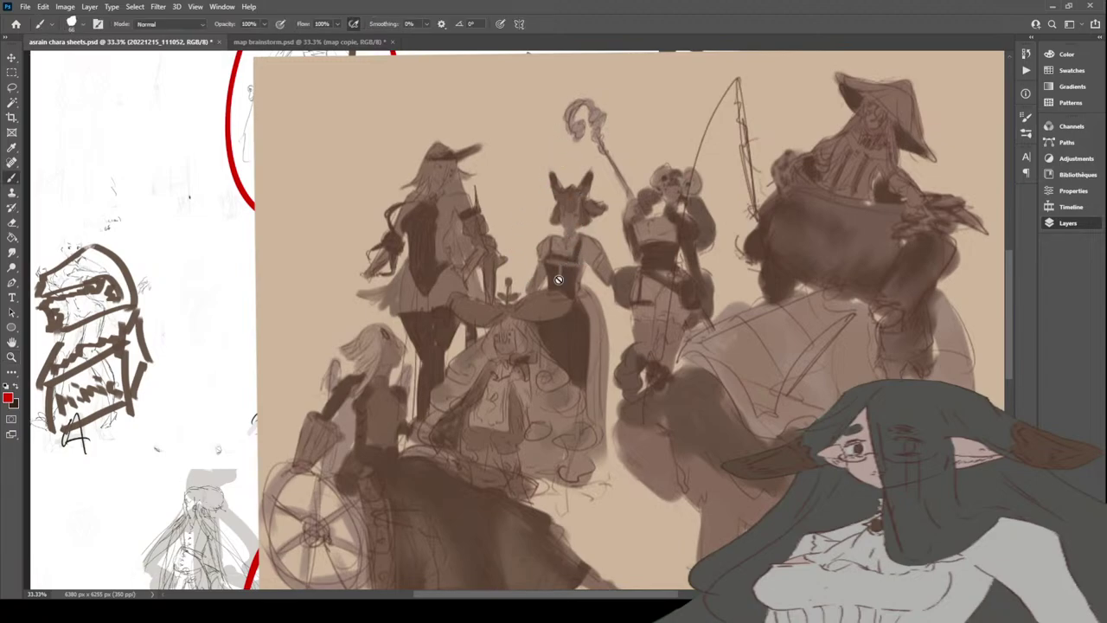
{"action": "key", "text": "alt+bracketleft"}
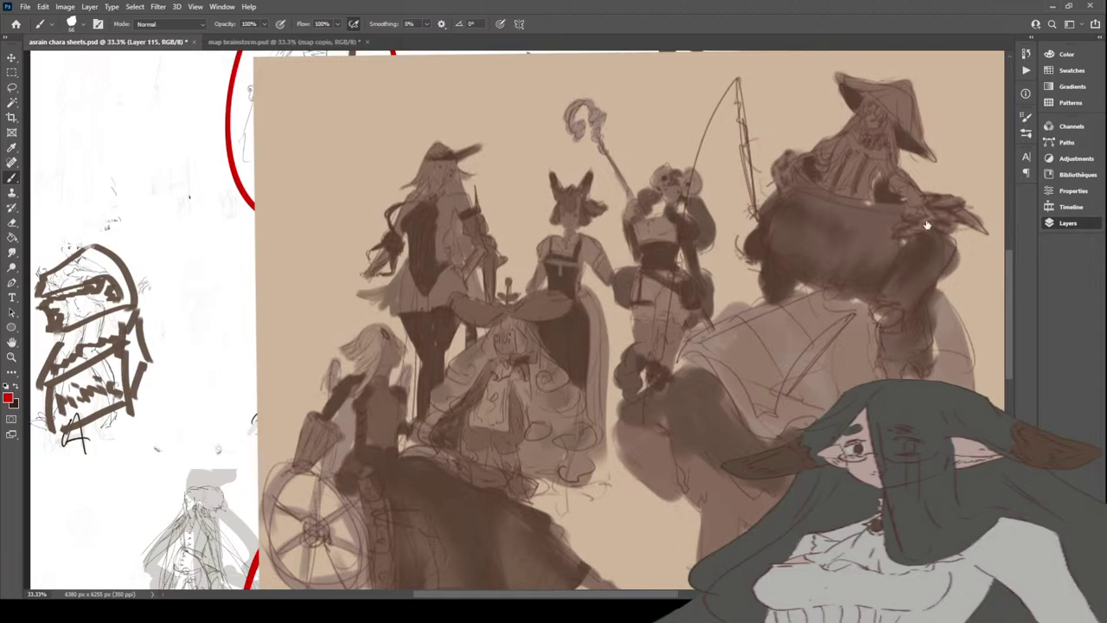
{"action": "key", "text": "ctrl+shift+bracketright"}
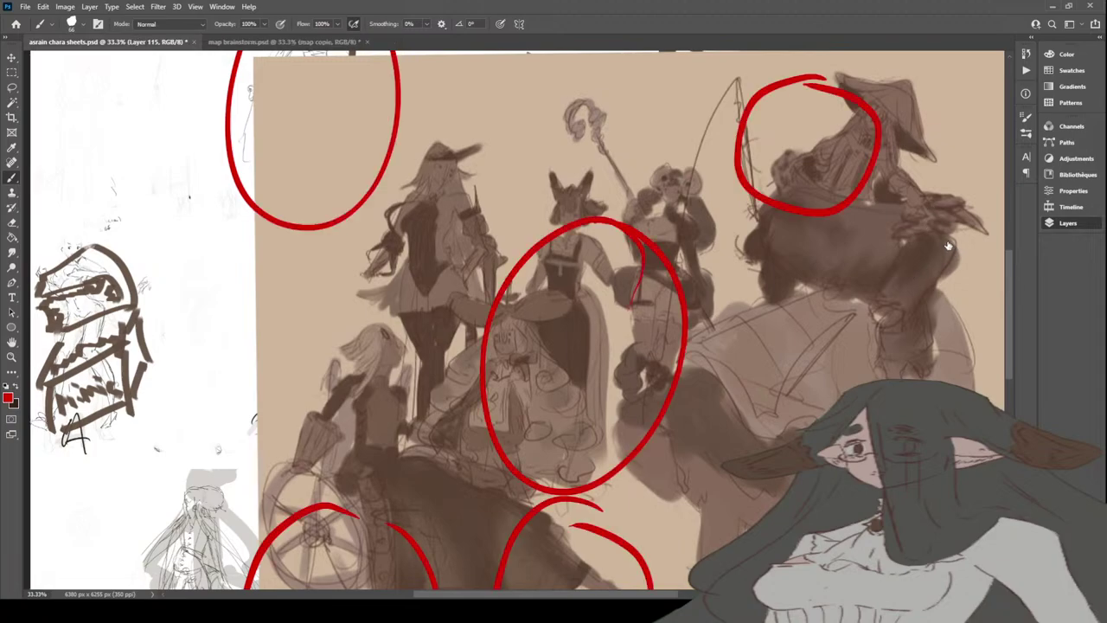
Step: Undo bringing Layer 115 in front of the brown group painting and add a new layer above the painting
{"action": "key", "text": "ctrl+z"}
{"action": "key", "text": "alt+bracketright"}
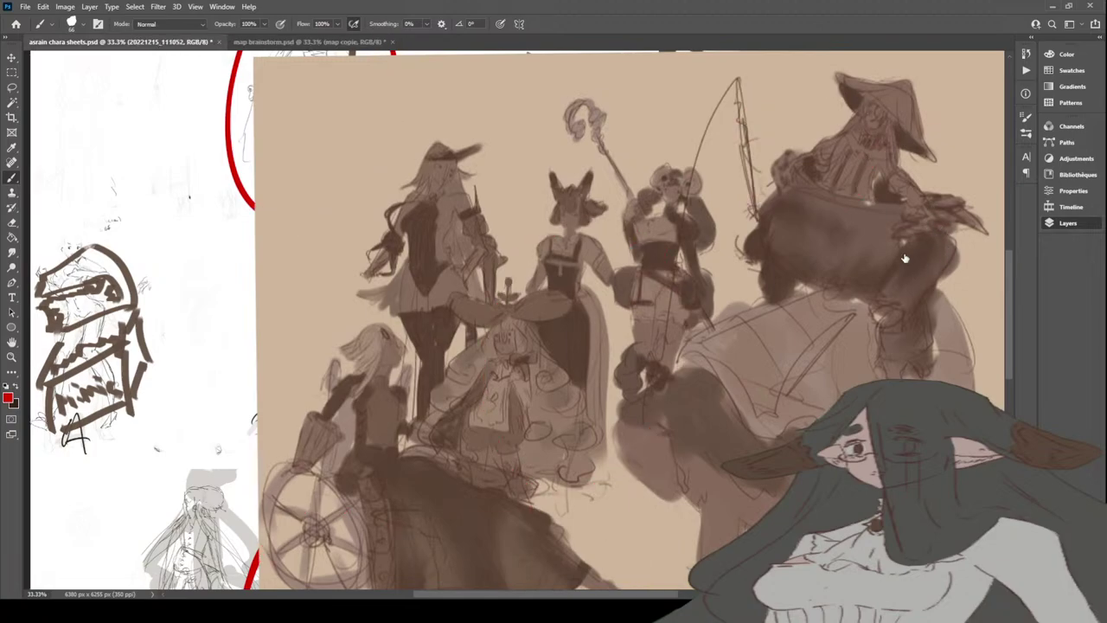
{"action": "key", "text": "alt+bracketright"}
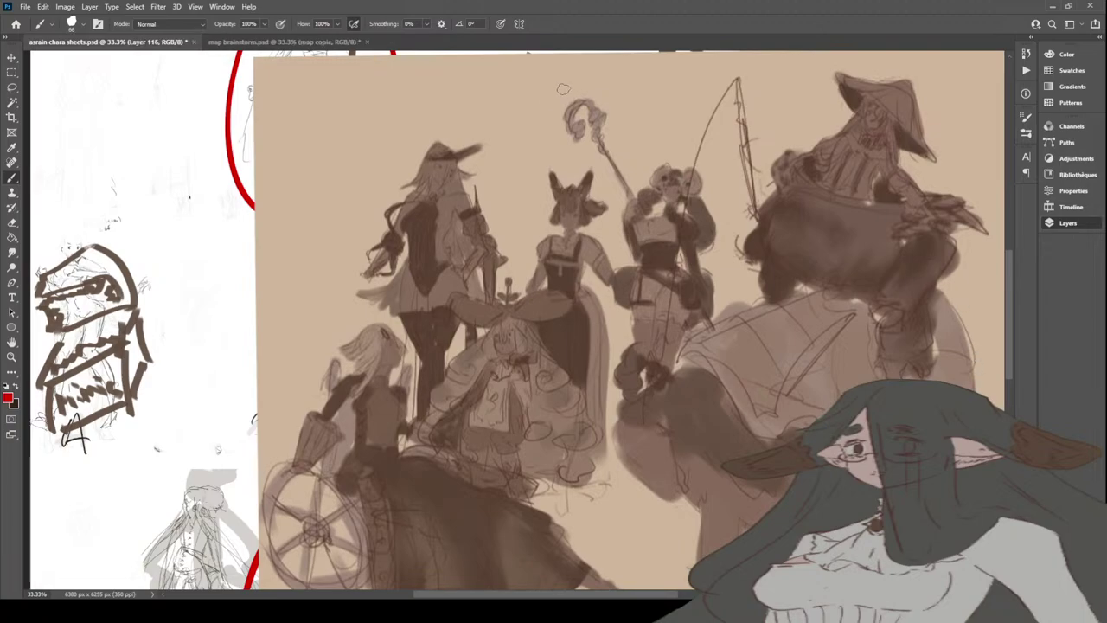
Step: Trace the standing figure's pointed ears in red and circle the long-haired hatted figure, the wide-hatted figure in front and the wheelchair figure
{"action": "mouse_move", "coordinate": [550, 196]}
{"action": "left_mouse_down"}
{"action": "mouse_move", "coordinate": [560, 183]}
{"action": "mouse_move", "coordinate": [594, 183]}
{"action": "left_mouse_up"}
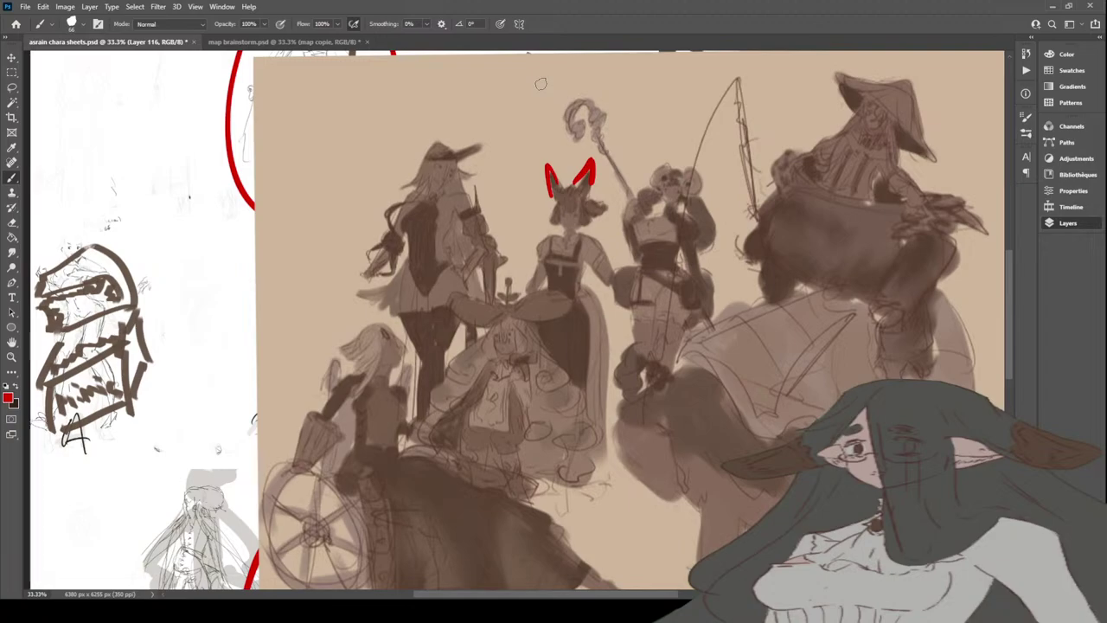
{"action": "mouse_move", "coordinate": [563, 335]}
{"action": "left_mouse_down"}
{"action": "mouse_move", "coordinate": [443, 407]}
{"action": "mouse_move", "coordinate": [571, 370]}
{"action": "left_mouse_up"}
{"action": "mouse_move", "coordinate": [456, 152]}
{"action": "left_mouse_down"}
{"action": "mouse_move", "coordinate": [467, 291]}
{"action": "mouse_move", "coordinate": [443, 166]}
{"action": "left_mouse_up"}
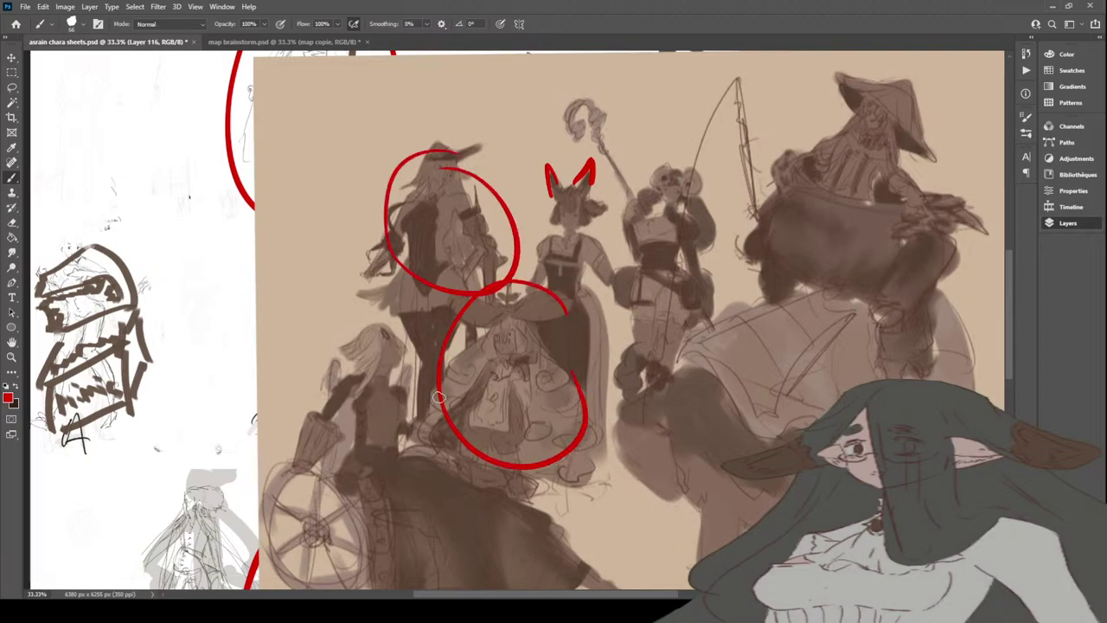
{"action": "mouse_move", "coordinate": [389, 362]}
{"action": "left_mouse_down"}
{"action": "mouse_move", "coordinate": [397, 518]}
{"action": "mouse_move", "coordinate": [432, 408]}
{"action": "left_mouse_up"}
Step: Circle the skull-faced staff bearer in red and outline the body and conical hat of the giant fishing figure
{"action": "left_click_drag", "start_coordinate": [528, 594], "coordinate": [586, 594]}
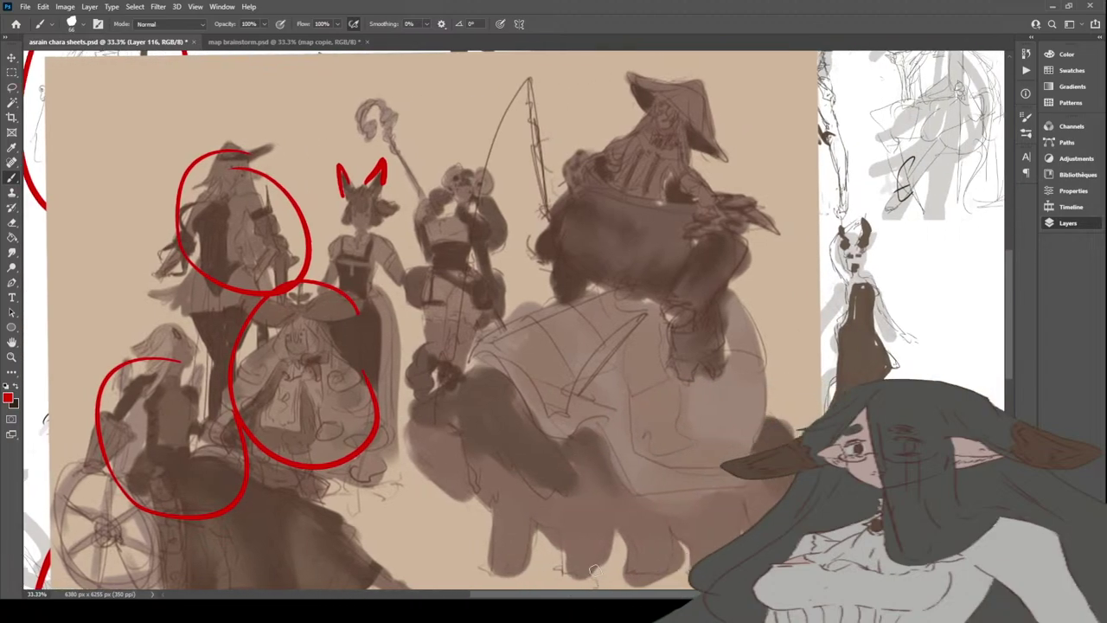
{"action": "left_click_drag", "start_coordinate": [482, 145], "coordinate": [538, 251]}
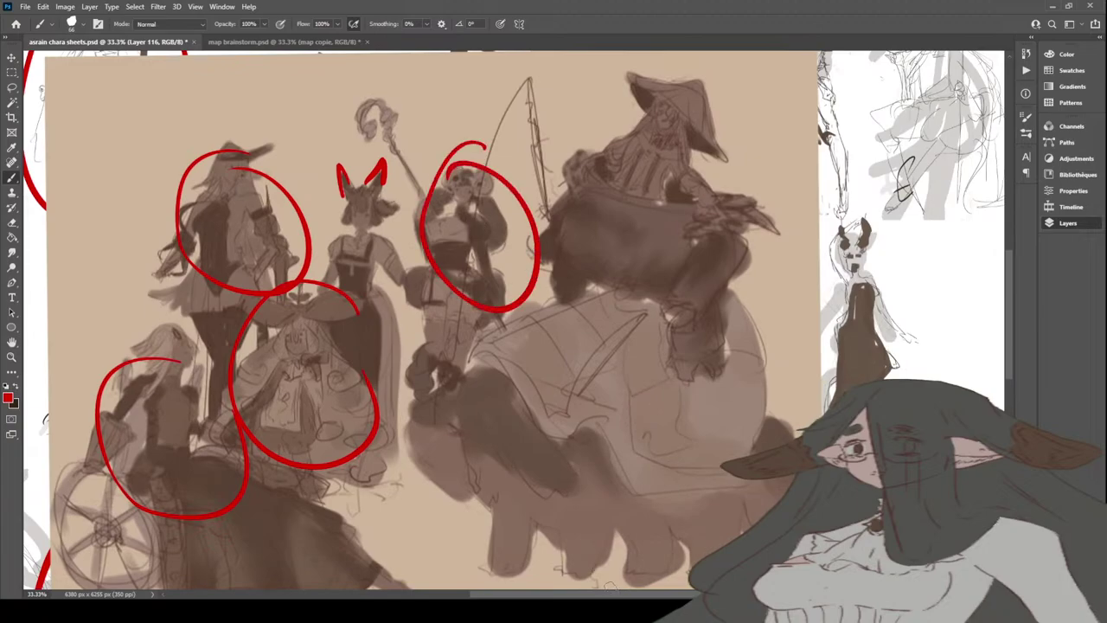
{"action": "left_click_drag", "start_coordinate": [594, 594], "coordinate": [612, 593]}
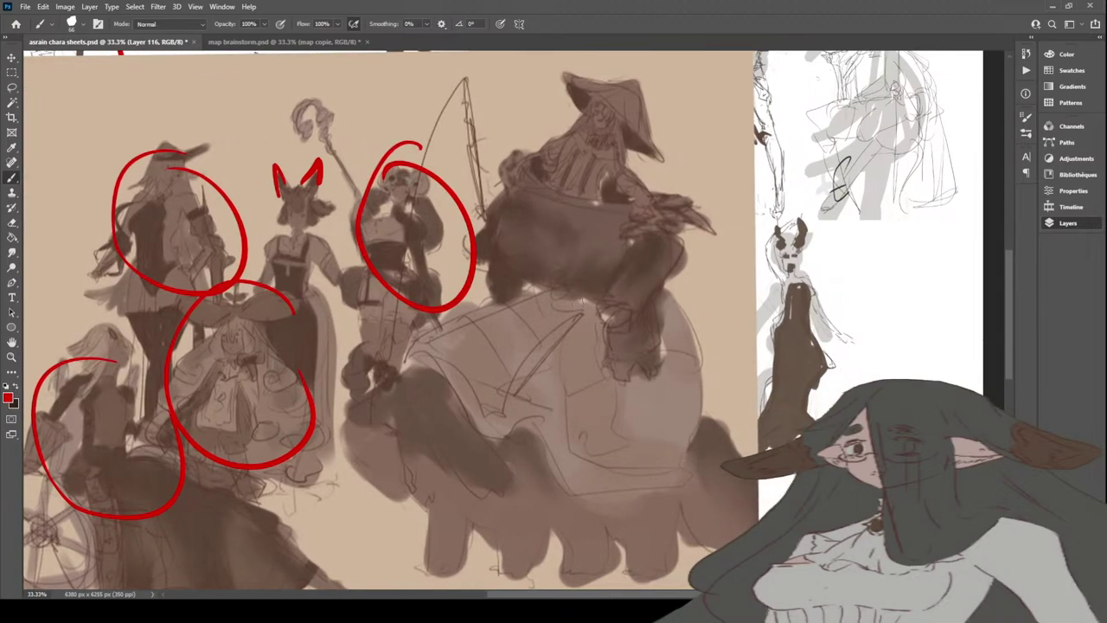
{"action": "mouse_move", "coordinate": [553, 148]}
{"action": "left_mouse_down"}
{"action": "mouse_move", "coordinate": [557, 195]}
{"action": "mouse_move", "coordinate": [654, 195]}
{"action": "mouse_move", "coordinate": [574, 205]}
{"action": "mouse_move", "coordinate": [552, 164]}
{"action": "mouse_move", "coordinate": [510, 179]}
{"action": "mouse_move", "coordinate": [493, 273]}
{"action": "mouse_move", "coordinate": [590, 298]}
{"action": "left_mouse_up"}
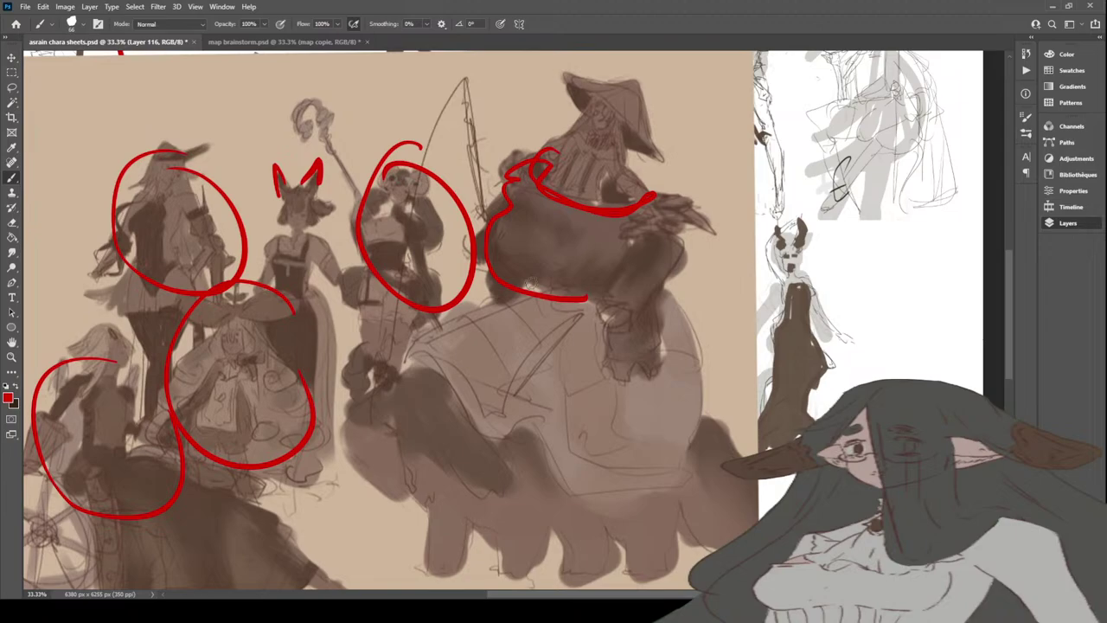
{"action": "mouse_move", "coordinate": [637, 80]}
{"action": "left_mouse_down"}
{"action": "mouse_move", "coordinate": [650, 151]}
{"action": "mouse_move", "coordinate": [571, 84]}
{"action": "mouse_move", "coordinate": [574, 114]}
{"action": "mouse_move", "coordinate": [649, 156]}
{"action": "mouse_move", "coordinate": [635, 77]}
{"action": "mouse_move", "coordinate": [572, 90]}
{"action": "left_mouse_up"}
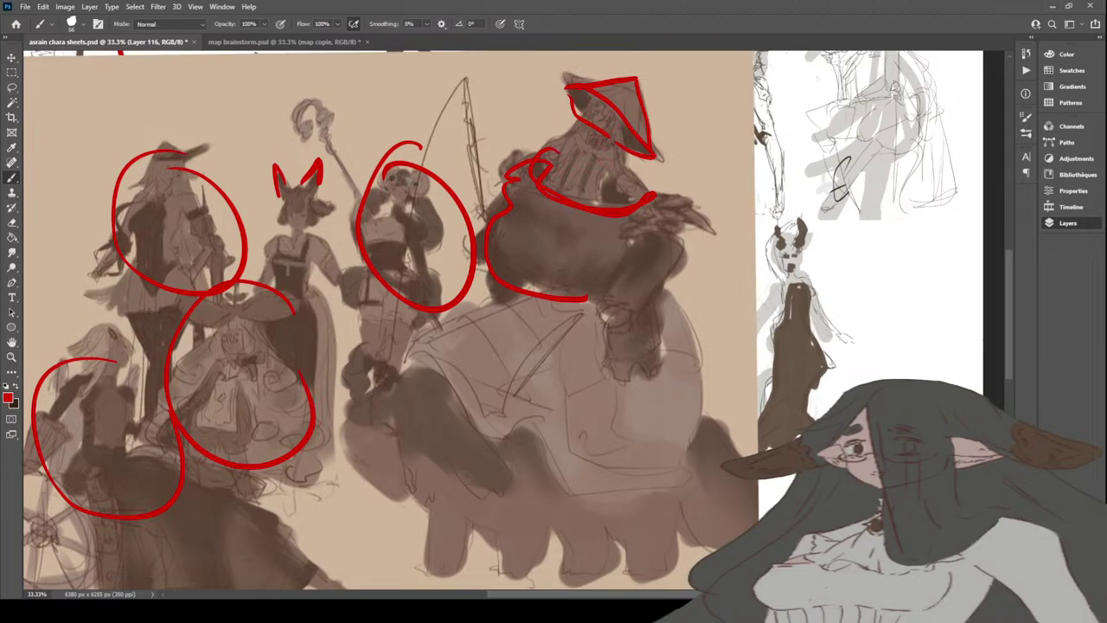
Step: Trace in red the trunk, head, legs and back of the large many-legged creature beneath the giant figure
{"action": "mouse_move", "coordinate": [430, 436]}
{"action": "left_mouse_down"}
{"action": "mouse_move", "coordinate": [490, 504]}
{"action": "mouse_move", "coordinate": [461, 404]}
{"action": "left_mouse_up"}
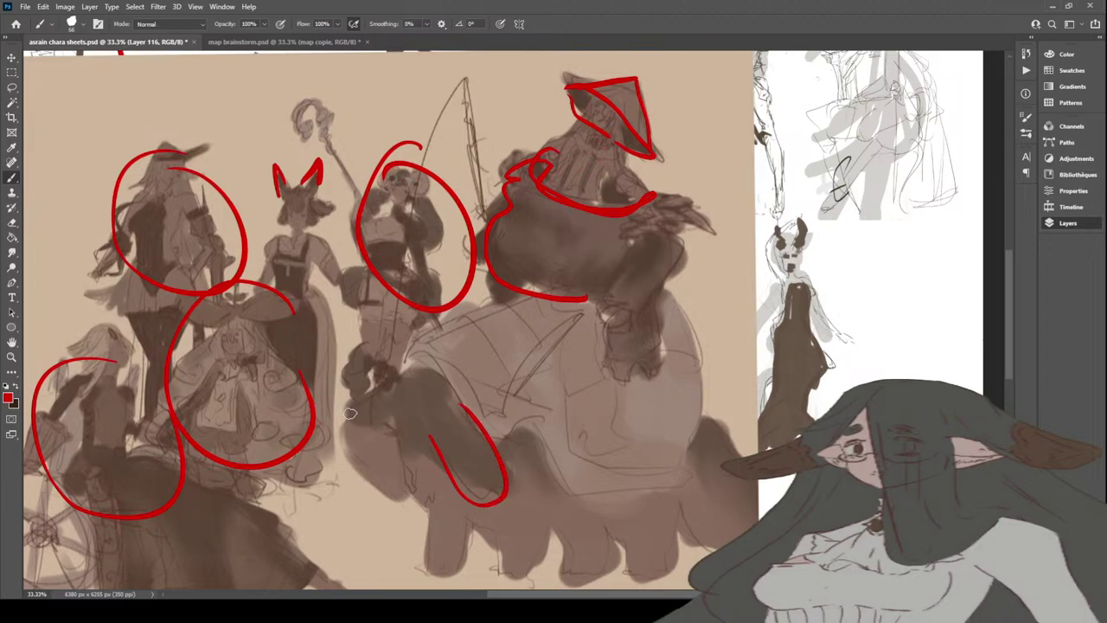
{"action": "mouse_move", "coordinate": [420, 372]}
{"action": "left_mouse_down"}
{"action": "mouse_move", "coordinate": [330, 423]}
{"action": "mouse_move", "coordinate": [390, 480]}
{"action": "mouse_move", "coordinate": [412, 485]}
{"action": "mouse_move", "coordinate": [425, 560]}
{"action": "mouse_move", "coordinate": [465, 577]}
{"action": "mouse_move", "coordinate": [473, 518]}
{"action": "mouse_move", "coordinate": [500, 571]}
{"action": "mouse_move", "coordinate": [542, 528]}
{"action": "mouse_move", "coordinate": [582, 585]}
{"action": "mouse_move", "coordinate": [663, 547]}
{"action": "left_mouse_up"}
{"action": "left_click_drag", "start_coordinate": [692, 525], "coordinate": [726, 547]}
{"action": "left_click_drag", "start_coordinate": [700, 413], "coordinate": [757, 524]}
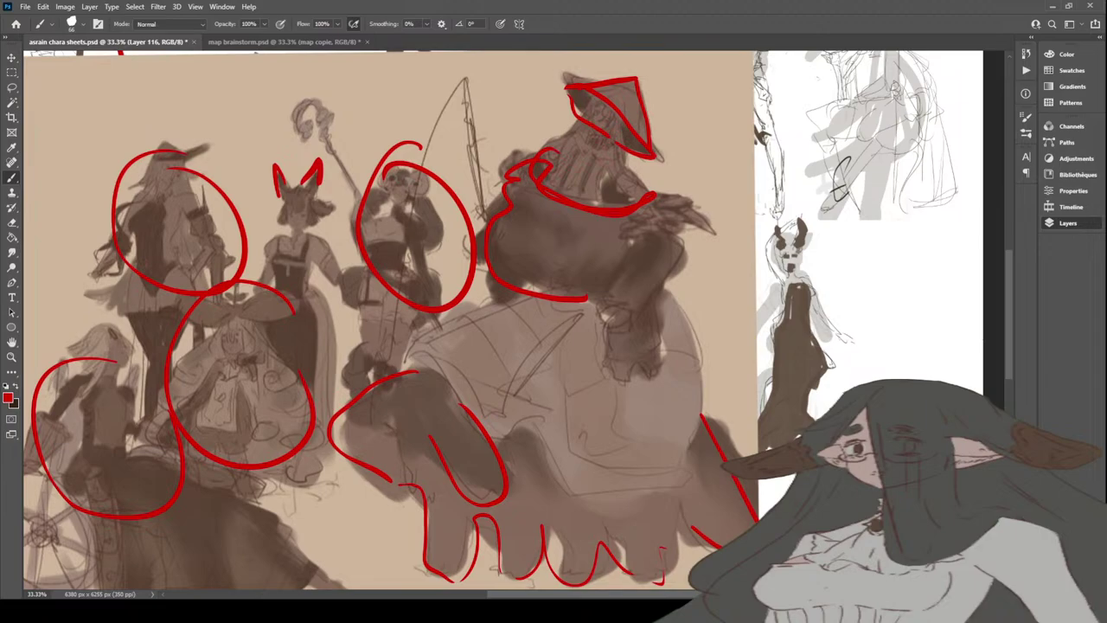
Step: Delete the layer with the red annotations and the brown group painting from the character sheet
{"action": "key", "text": "Delete"}
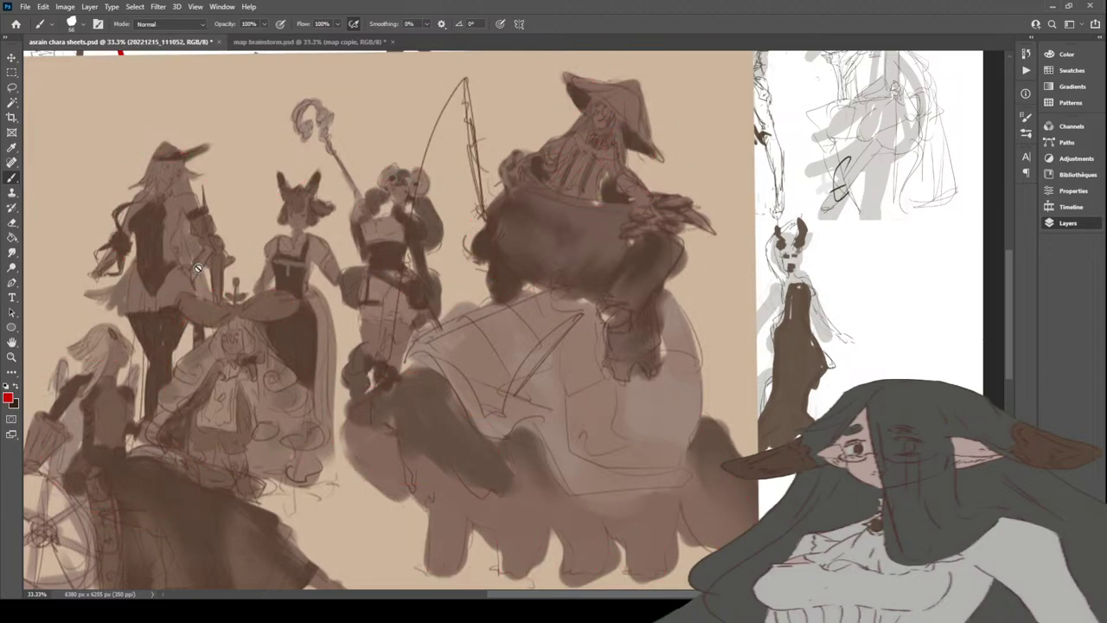
{"action": "left_click", "coordinate": [11, 356]}
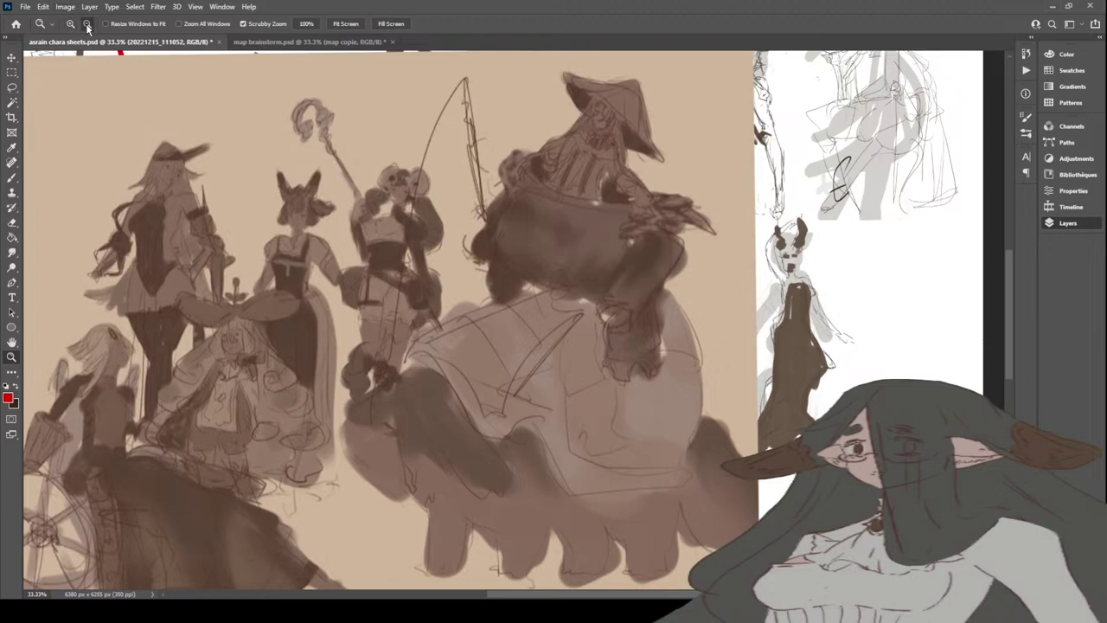
{"action": "left_click", "coordinate": [87, 25]}
{"action": "left_click_drag", "start_coordinate": [626, 597], "coordinate": [529, 597]}
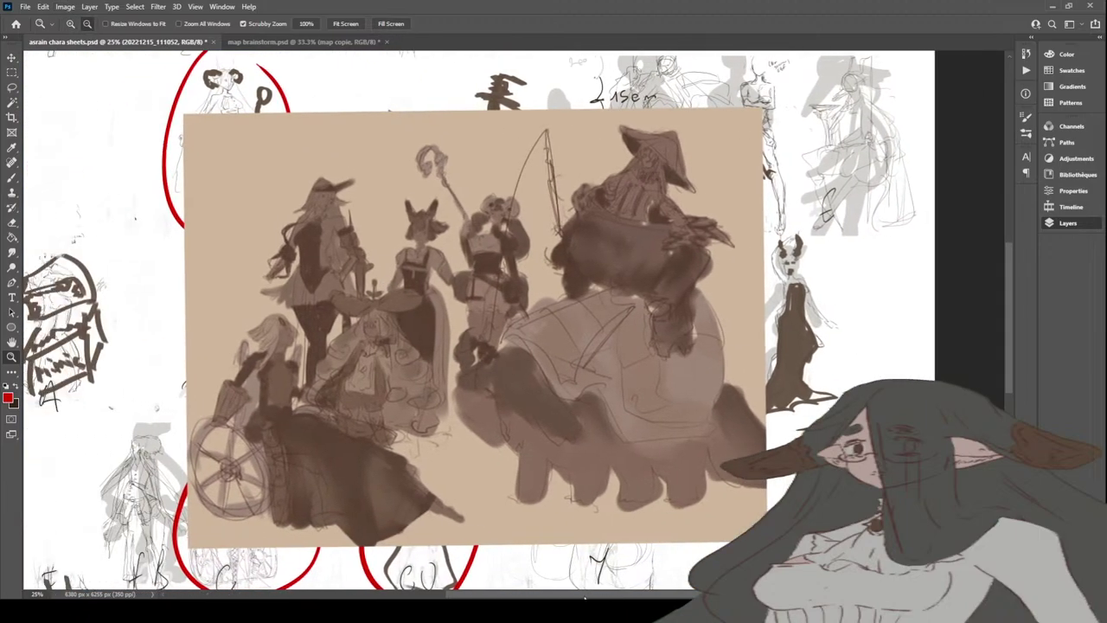
{"action": "left_click", "coordinate": [941, 249], "text": "alt"}
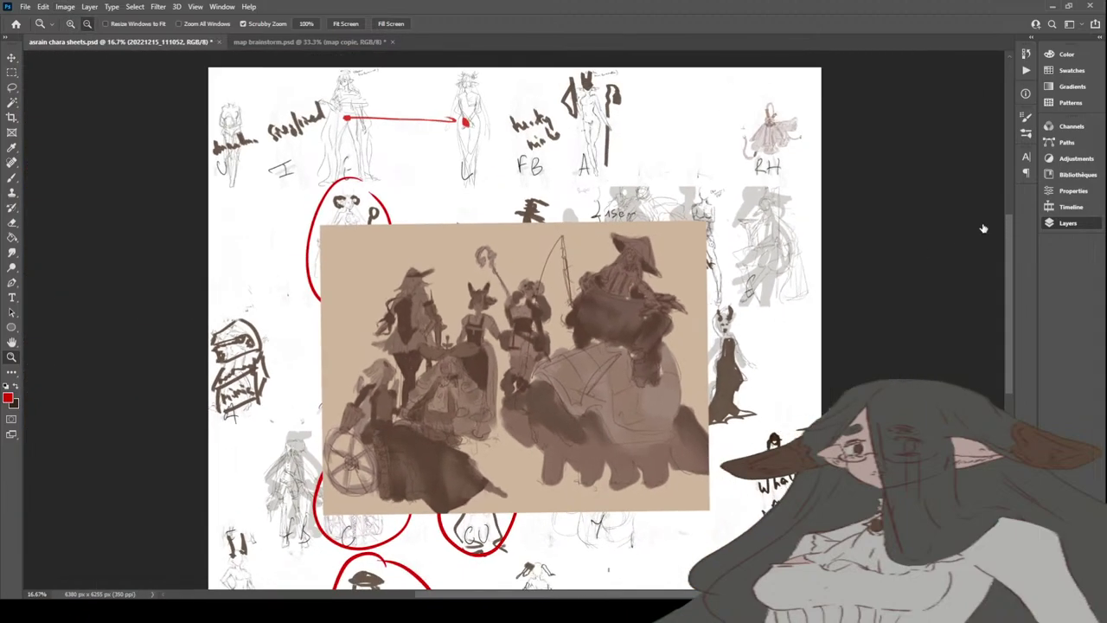
{"action": "key", "text": "Delete"}
Step: Trace in red the hat and cloak of the circled wide-hatted figure in the bottom row and undo the strokes
{"action": "scroll", "coordinate": [711, 390], "scroll_direction": "down", "scroll_amount": 2}
{"action": "scroll", "coordinate": [711, 394], "scroll_direction": "down", "scroll_amount": 1}
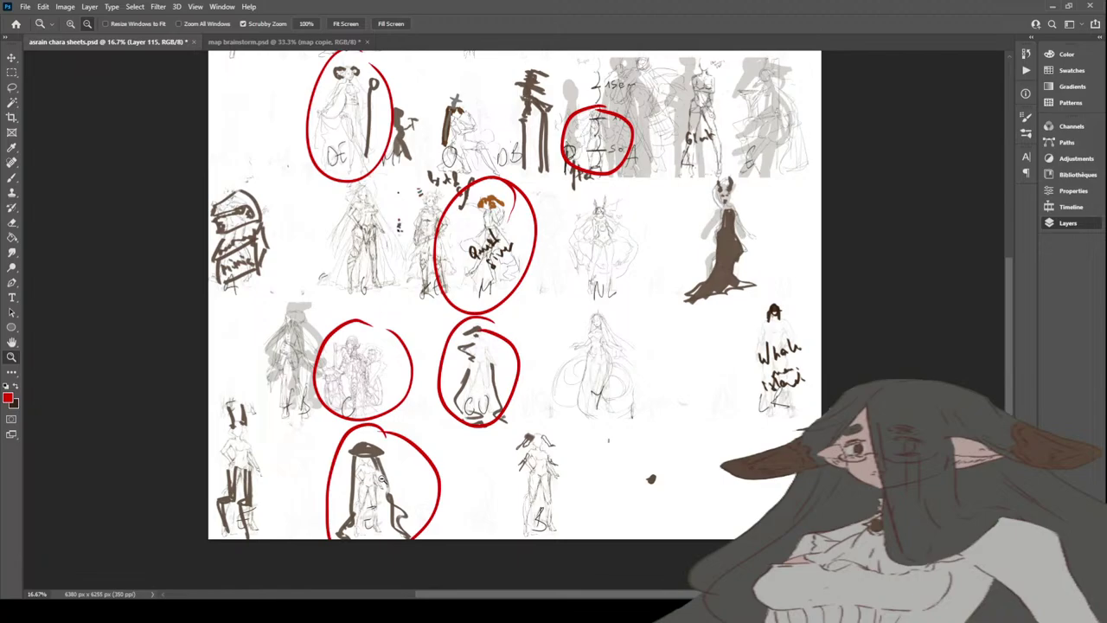
{"action": "key", "text": "b"}
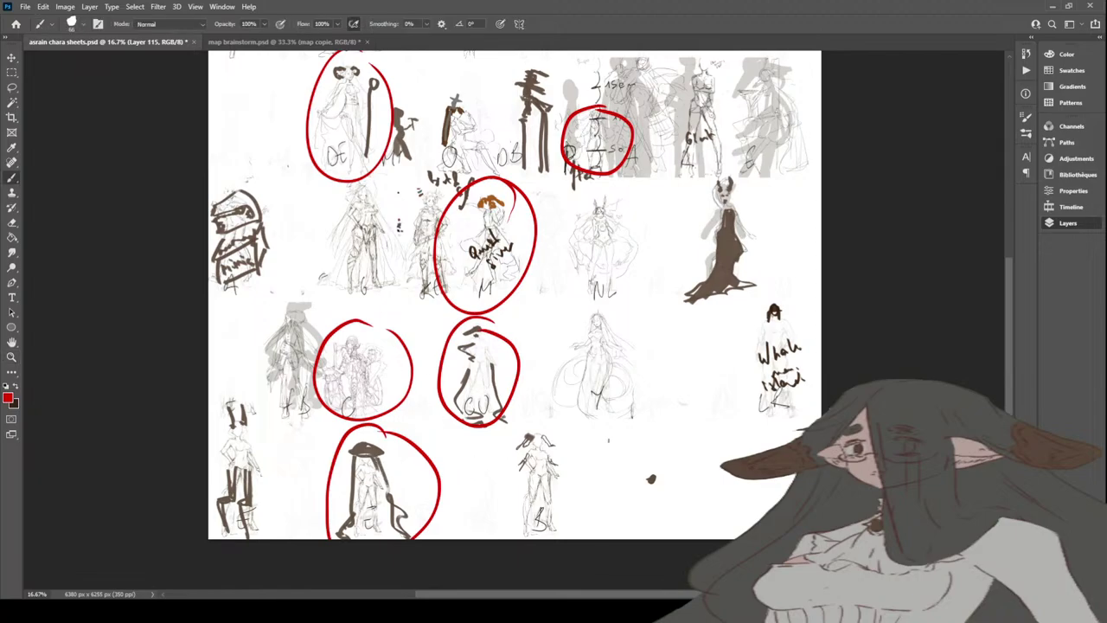
{"action": "mouse_move", "coordinate": [379, 455]}
{"action": "left_mouse_down"}
{"action": "mouse_move", "coordinate": [356, 443]}
{"action": "mouse_move", "coordinate": [377, 458]}
{"action": "mouse_move", "coordinate": [339, 534]}
{"action": "mouse_move", "coordinate": [385, 514]}
{"action": "mouse_move", "coordinate": [391, 536]}
{"action": "left_mouse_up"}
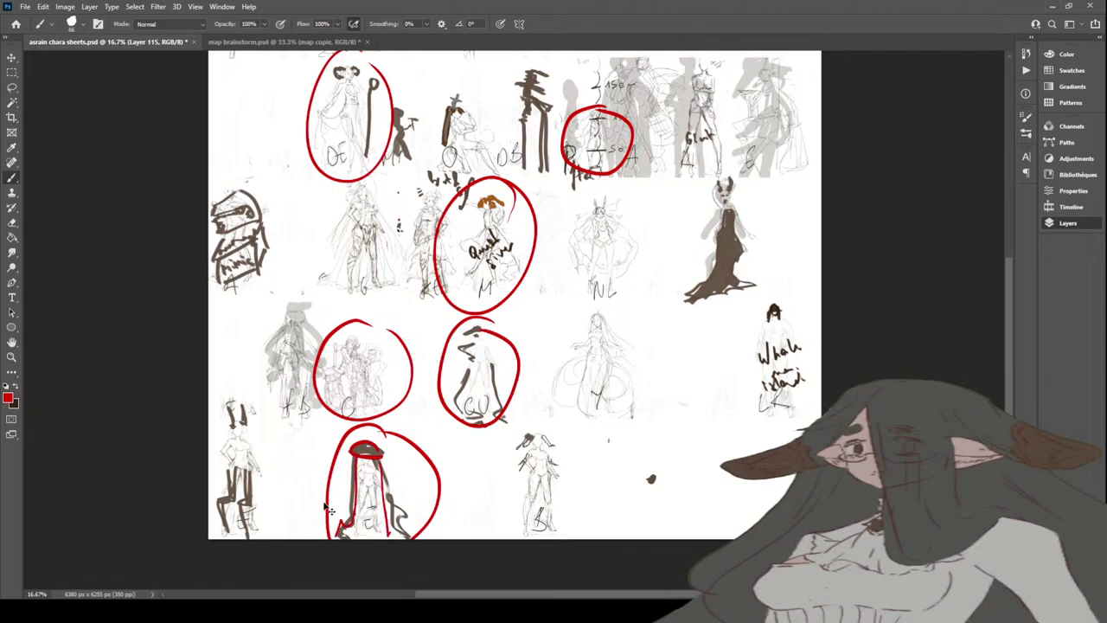
{"action": "key", "text": "ctrl+z"}
{"action": "key", "text": "ctrl+z"}
{"action": "key", "text": "ctrl+z"}
{"action": "key", "text": "ctrl+z"}
{"action": "key", "text": "ctrl+z"}
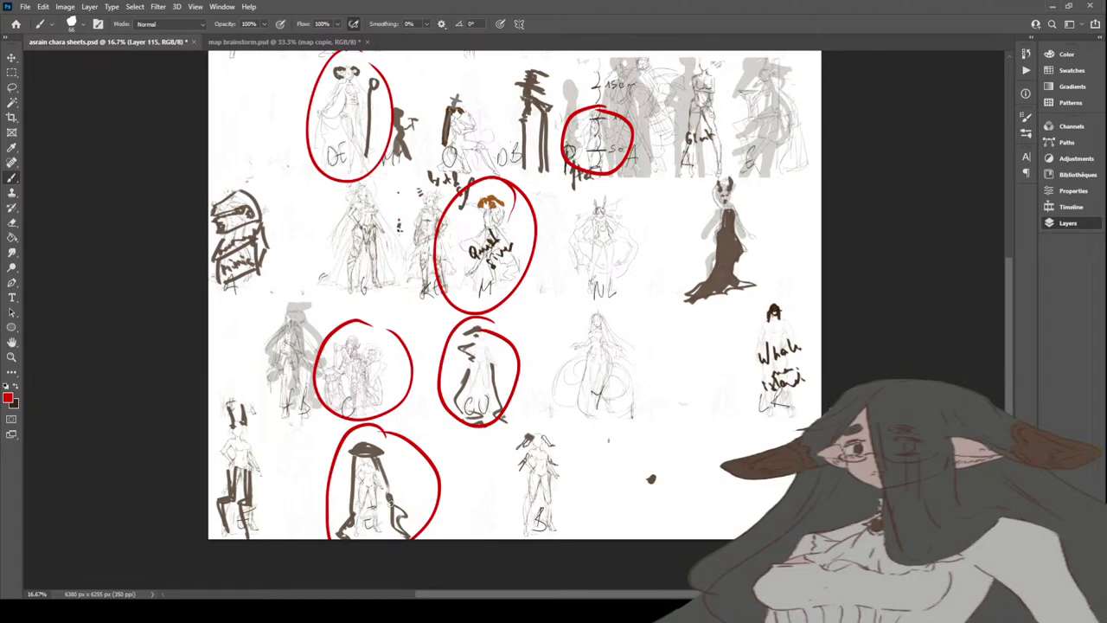
Step: Write "Mobidique" in red above the RH figure at the end of the top row
{"action": "scroll", "coordinate": [514, 310], "scroll_direction": "up", "scroll_amount": 2}
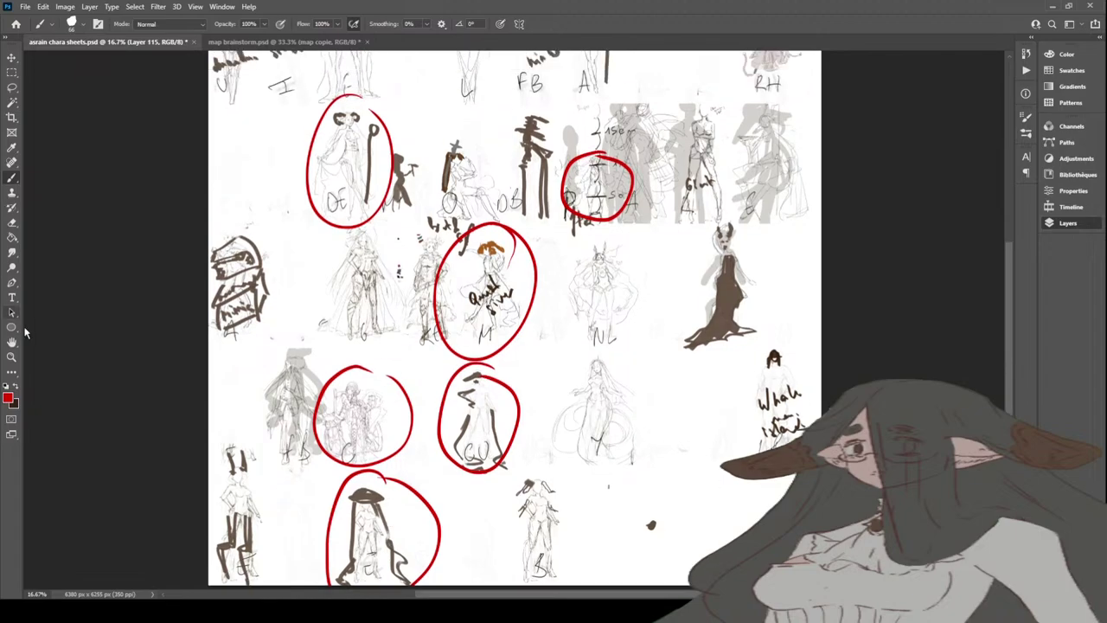
{"action": "left_click", "coordinate": [11, 356]}
{"action": "left_click", "coordinate": [373, 285], "text": "alt"}
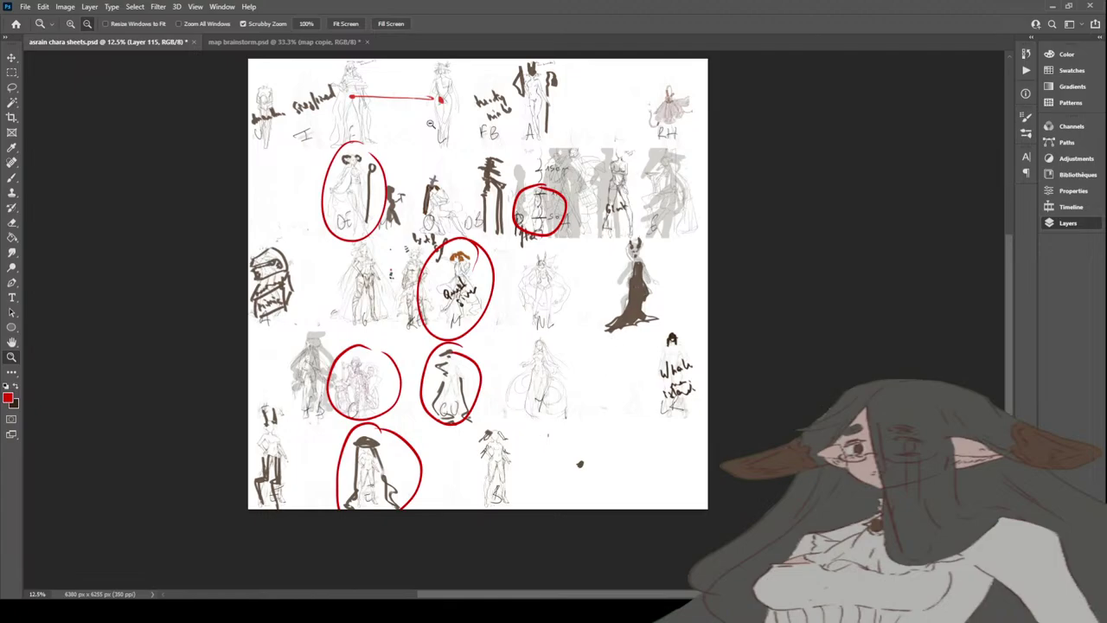
{"action": "left_click", "coordinate": [685, 90]}
{"action": "left_click", "coordinate": [685, 90]}
{"action": "left_click", "coordinate": [685, 90]}
{"action": "scroll", "coordinate": [652, 175], "scroll_direction": "up", "scroll_amount": 3}
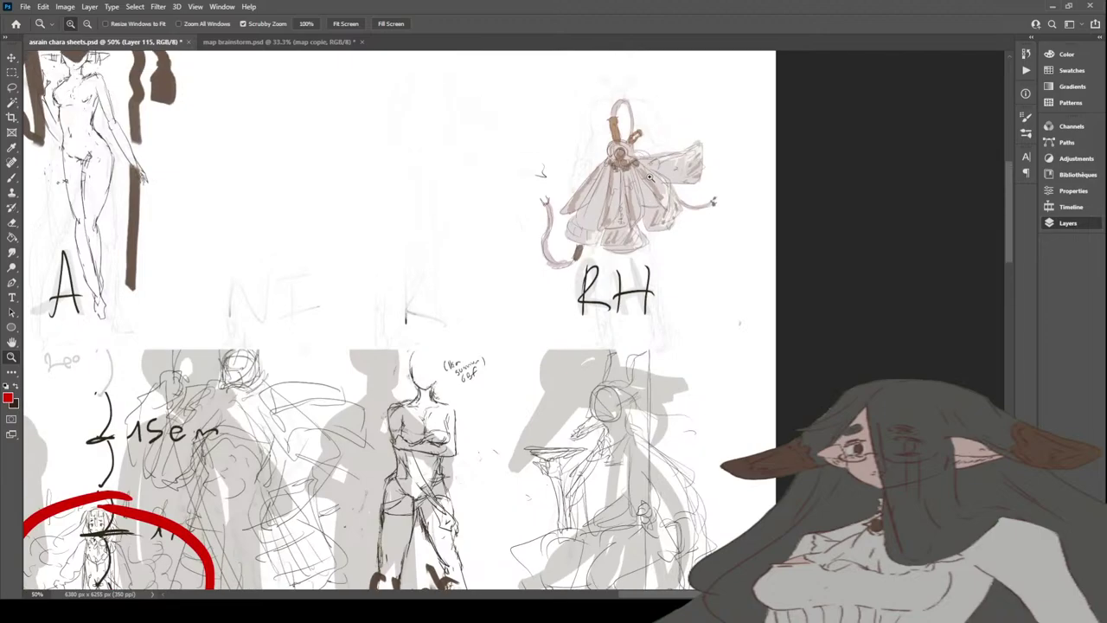
{"action": "left_click", "coordinate": [682, 150]}
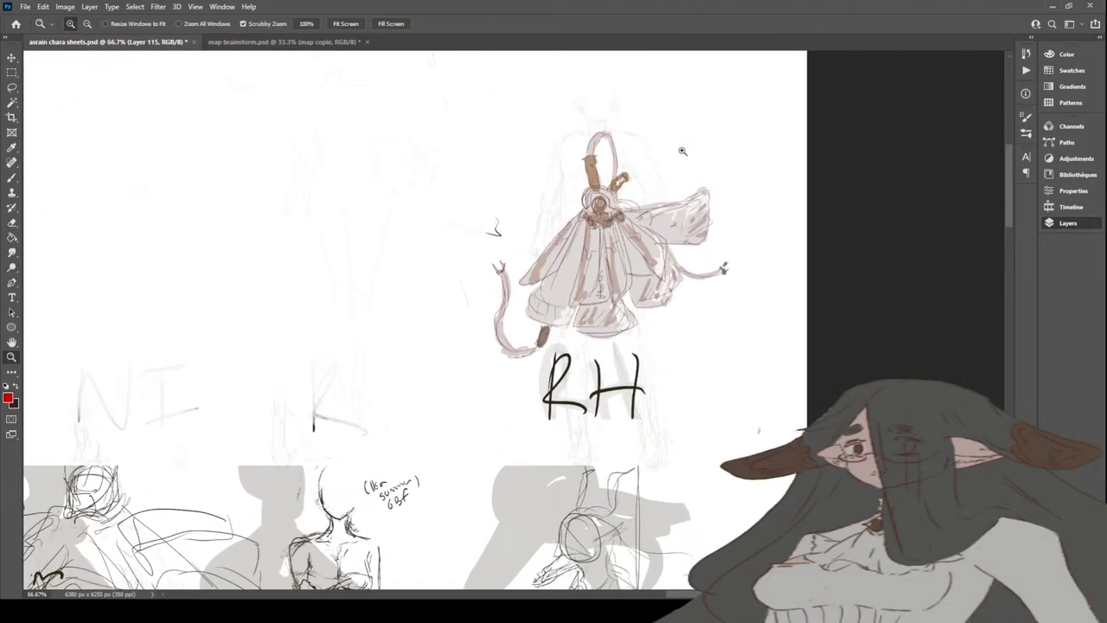
{"action": "scroll", "coordinate": [681, 150], "scroll_direction": "up", "scroll_amount": 1}
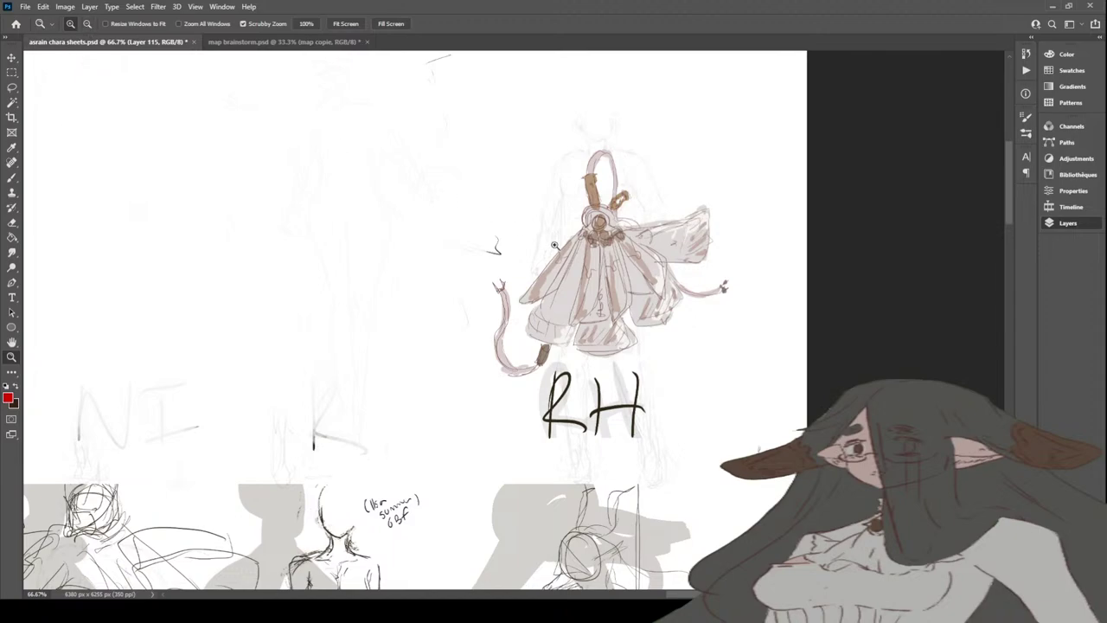
{"action": "key", "text": "b"}
{"action": "mouse_move", "coordinate": [383, 195]}
{"action": "left_mouse_down"}
{"action": "mouse_move", "coordinate": [395, 128]}
{"action": "mouse_move", "coordinate": [421, 179]}
{"action": "mouse_move", "coordinate": [422, 153]}
{"action": "mouse_move", "coordinate": [469, 144]}
{"action": "mouse_move", "coordinate": [465, 115]}
{"action": "mouse_move", "coordinate": [500, 136]}
{"action": "mouse_move", "coordinate": [523, 94]}
{"action": "mouse_move", "coordinate": [562, 111]}
{"action": "mouse_move", "coordinate": [574, 143]}
{"action": "mouse_move", "coordinate": [584, 115]}
{"action": "mouse_move", "coordinate": [662, 106]}
{"action": "left_mouse_up"}
{"action": "left_click", "coordinate": [525, 93]}
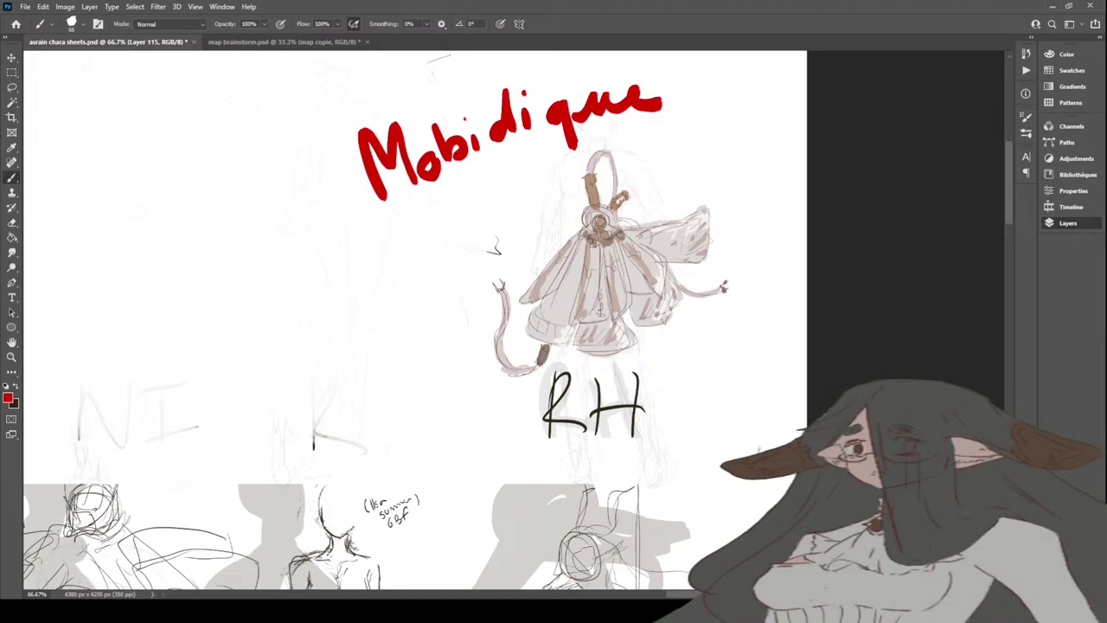
Step: Undo all the red "Mobidique" lettering above the RH figure
{"action": "key", "text": "ctrl+z"}
{"action": "key", "text": "ctrl+z"}
{"action": "key", "text": "ctrl+z"}
{"action": "key", "text": "ctrl+z"}
{"action": "key", "text": "ctrl+z"}
{"action": "key", "text": "ctrl+z"}
{"action": "key", "text": "ctrl+z"}
{"action": "key", "text": "ctrl+z"}
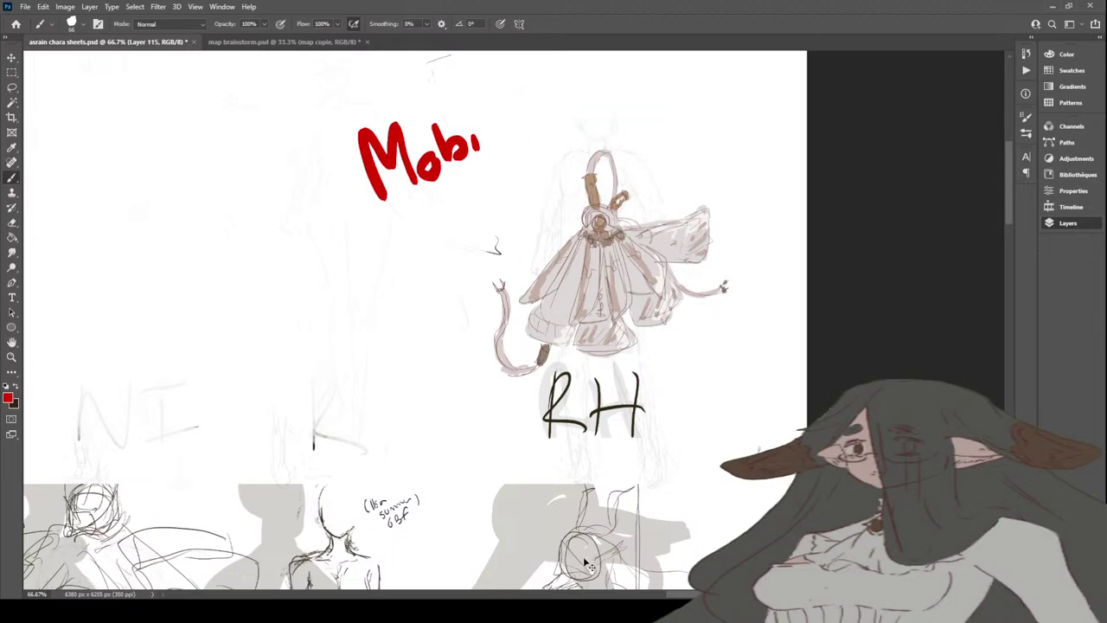
{"action": "key", "text": "ctrl+z"}
{"action": "key", "text": "ctrl+z"}
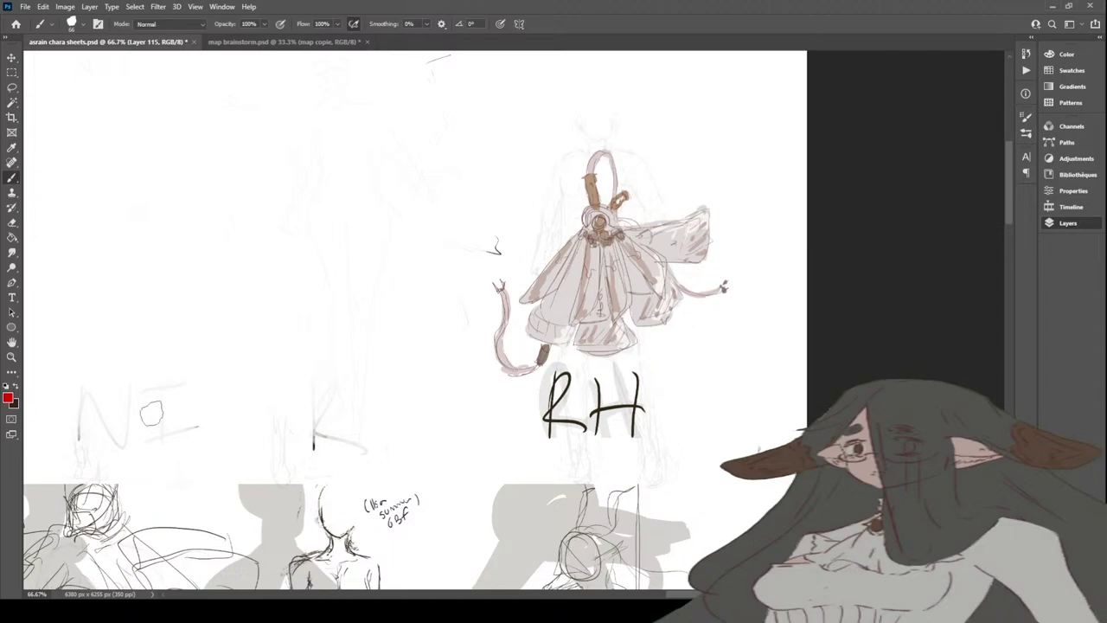
Step: Mark two spots in red on the circled group sketch in the fourth row and undo the marks
{"action": "left_click", "coordinate": [12, 357]}
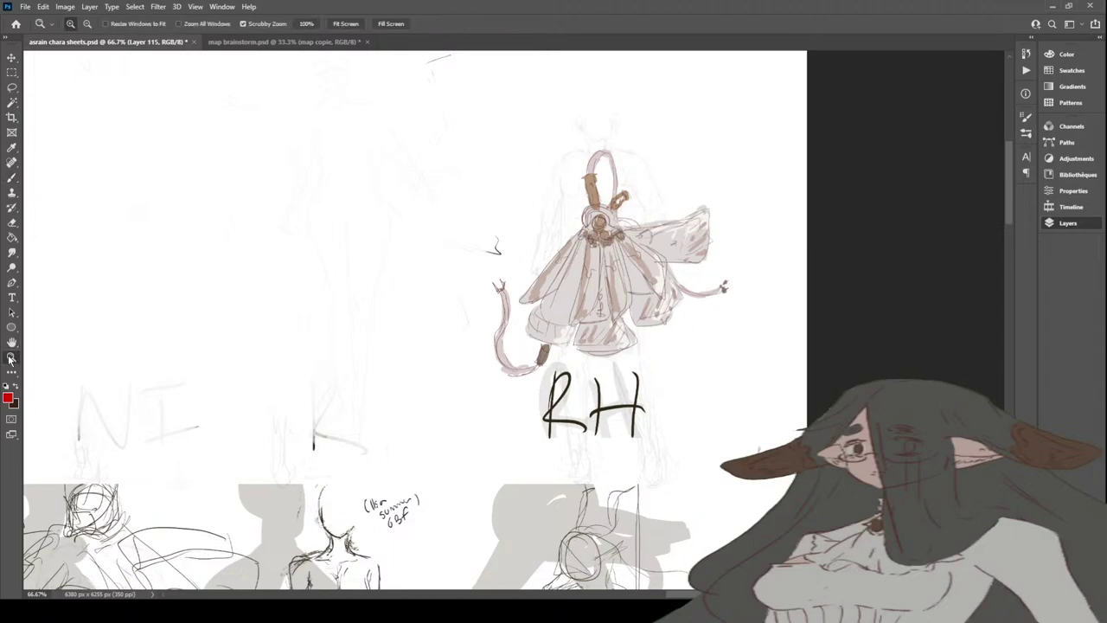
{"action": "left_click", "coordinate": [212, 221], "text": "alt"}
{"action": "left_click", "coordinate": [412, 417], "text": "alt"}
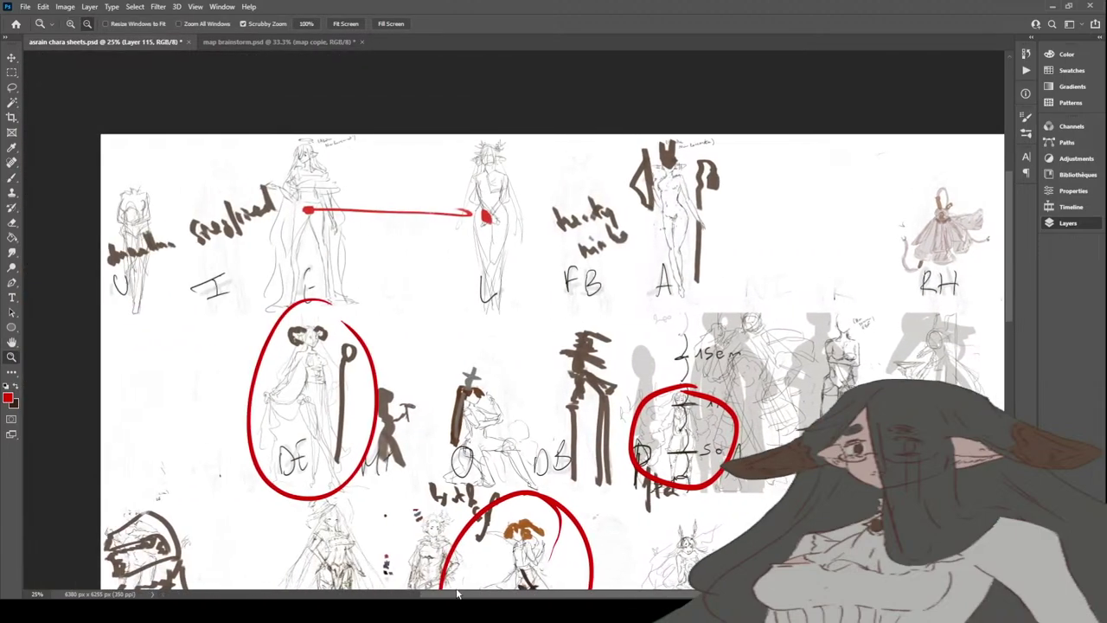
{"action": "scroll", "coordinate": [412, 417], "scroll_direction": "down", "scroll_amount": 10}
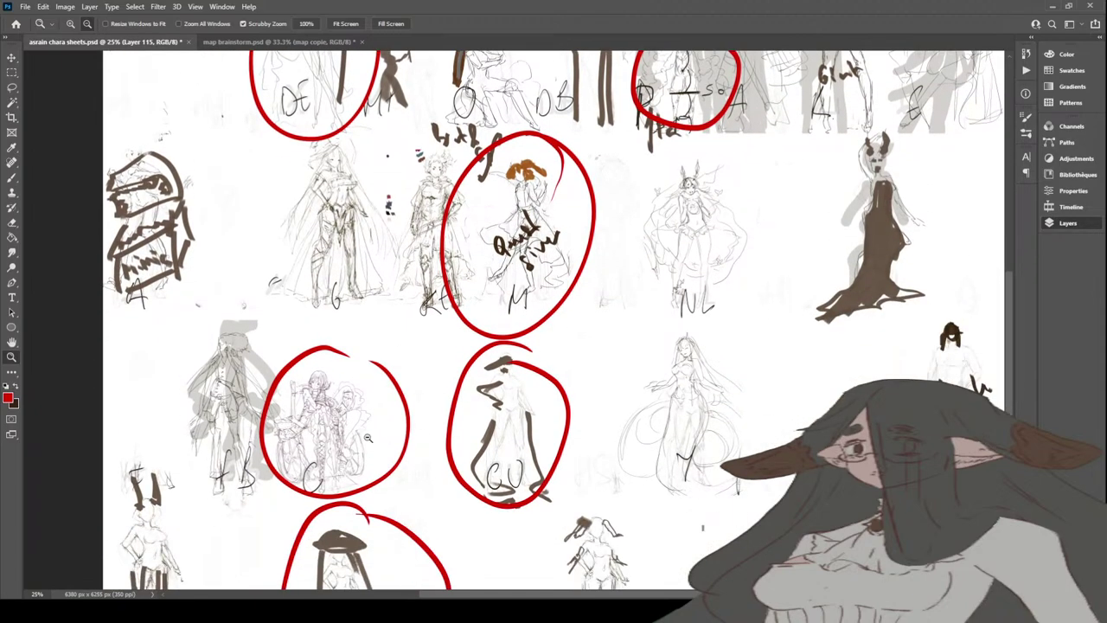
{"action": "key", "text": "b"}
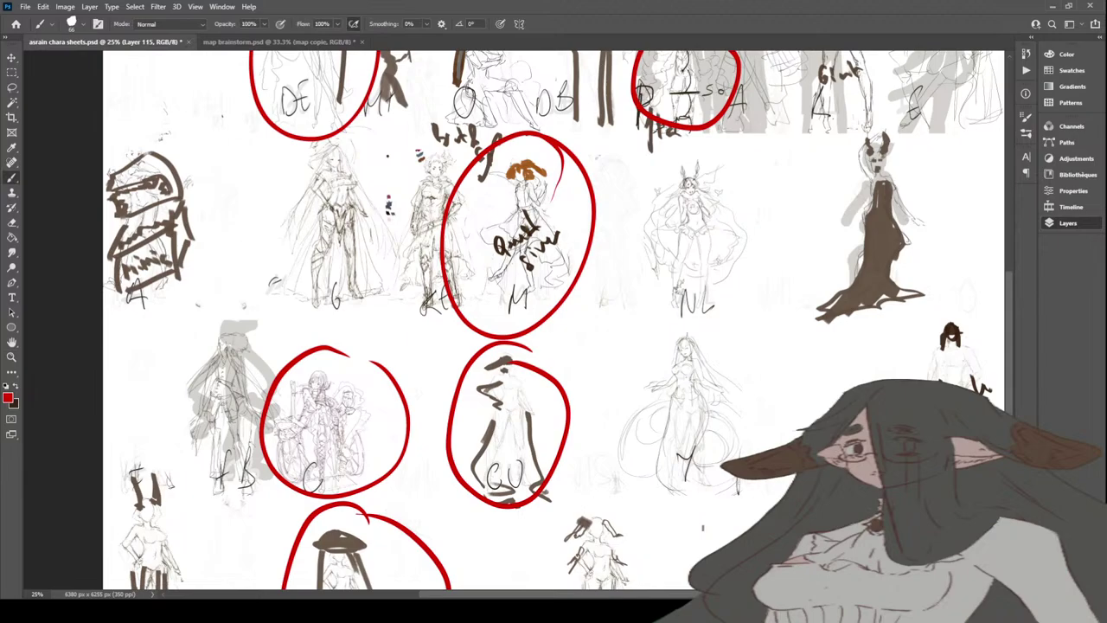
{"action": "left_click_drag", "start_coordinate": [305, 416], "coordinate": [306, 433]}
{"action": "left_click_drag", "start_coordinate": [344, 413], "coordinate": [376, 429]}
{"action": "key", "text": "ctrl+z"}
{"action": "key", "text": "ctrl+z"}
Step: Circle in red the RH figure at the end of the top row of the character sheet
{"action": "left_click", "coordinate": [12, 357]}
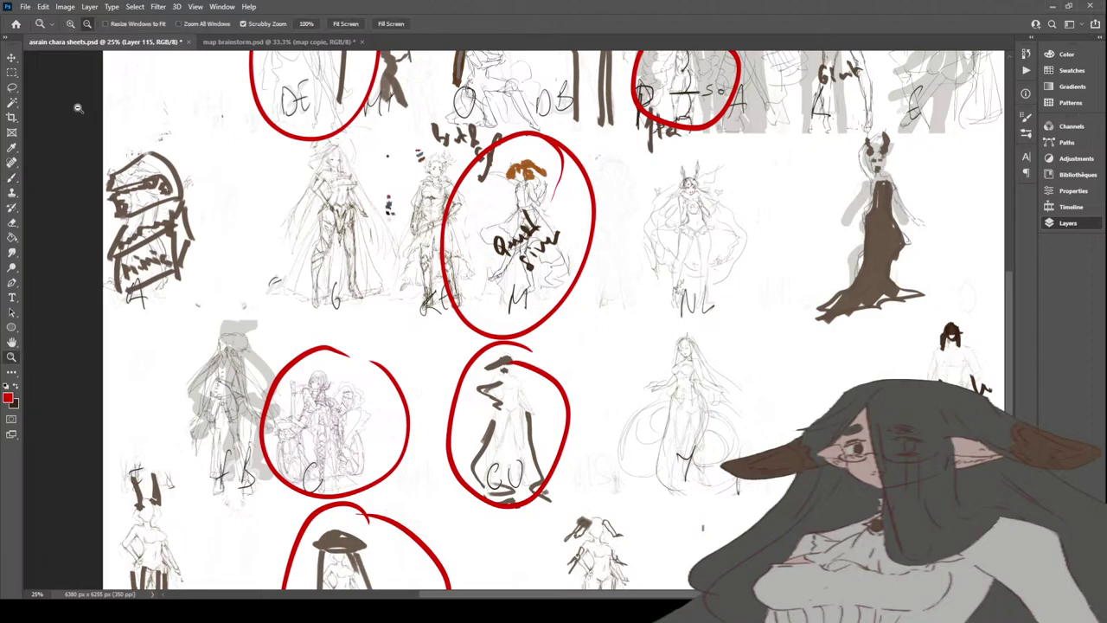
{"action": "left_click", "coordinate": [468, 315], "text": "alt"}
{"action": "left_click", "coordinate": [468, 314], "text": "alt"}
{"action": "scroll", "coordinate": [468, 314], "scroll_direction": "up", "scroll_amount": 2}
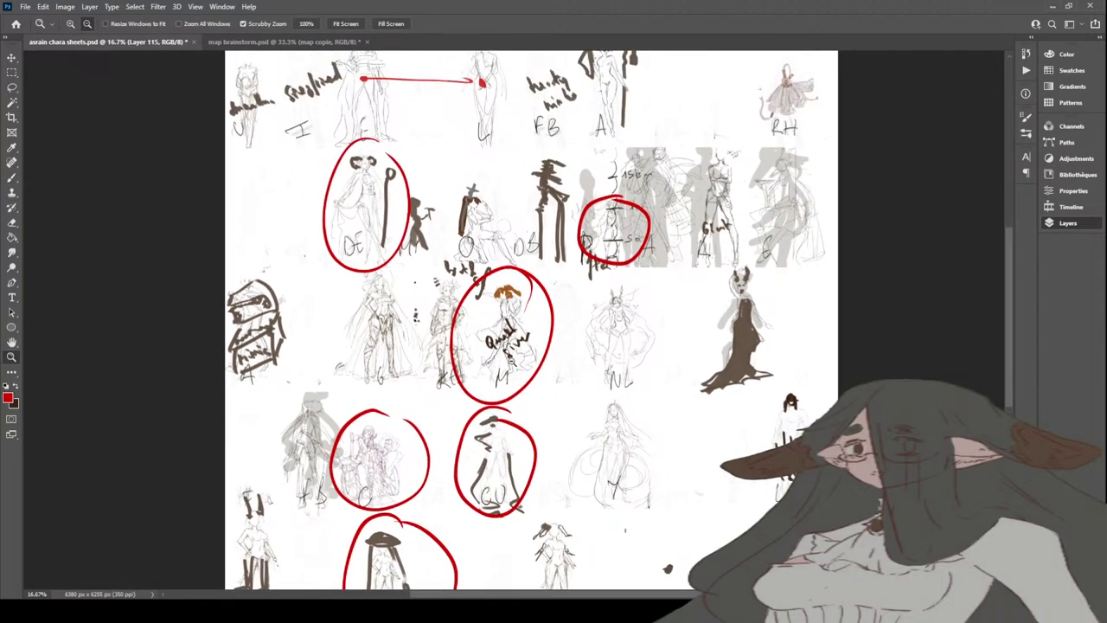
{"action": "key", "text": "ctrl+minus"}
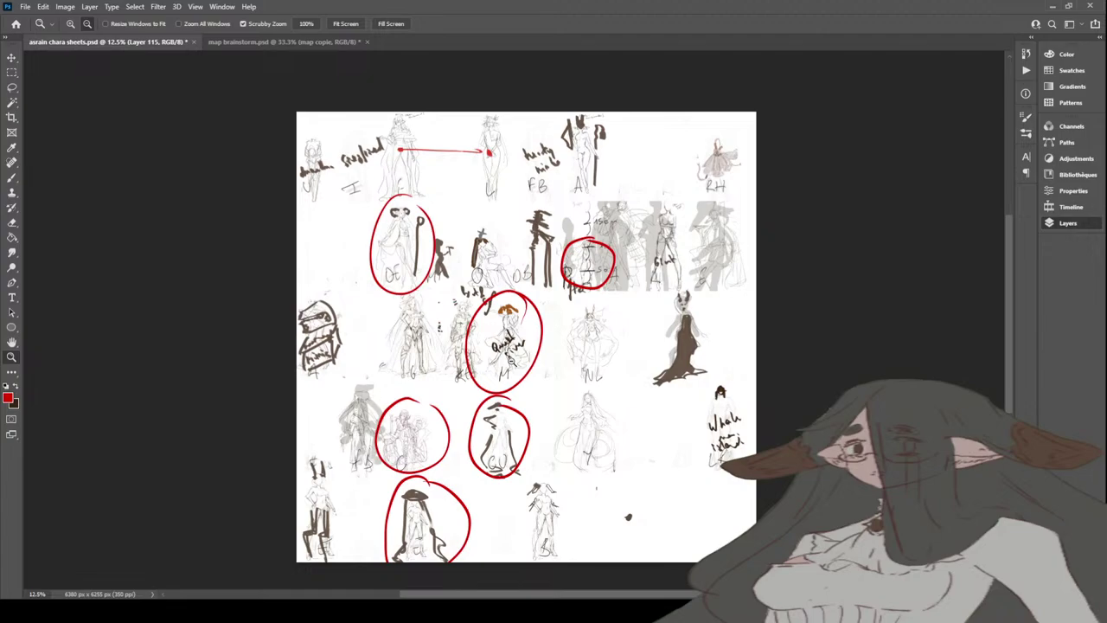
{"action": "key", "text": "b"}
{"action": "mouse_move", "coordinate": [735, 135]}
{"action": "left_mouse_down"}
{"action": "mouse_move", "coordinate": [697, 140]}
{"action": "mouse_move", "coordinate": [742, 166]}
{"action": "left_mouse_up"}
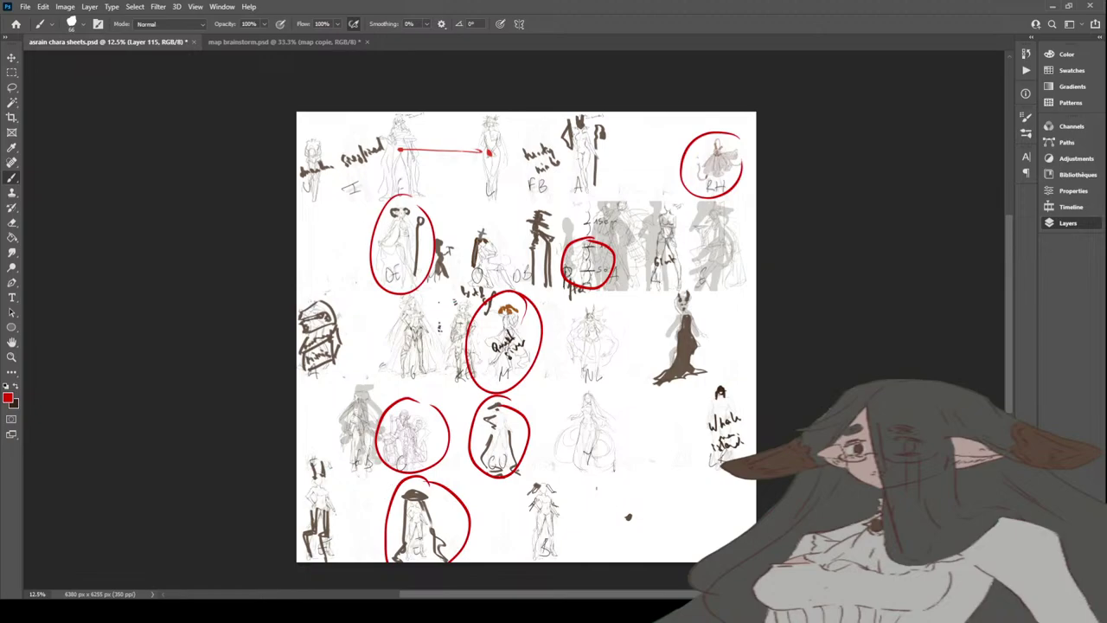
Step: Detach the chibi color palette image into its own floating window beside the Unfeer design
{"action": "left_click", "coordinate": [11, 356]}
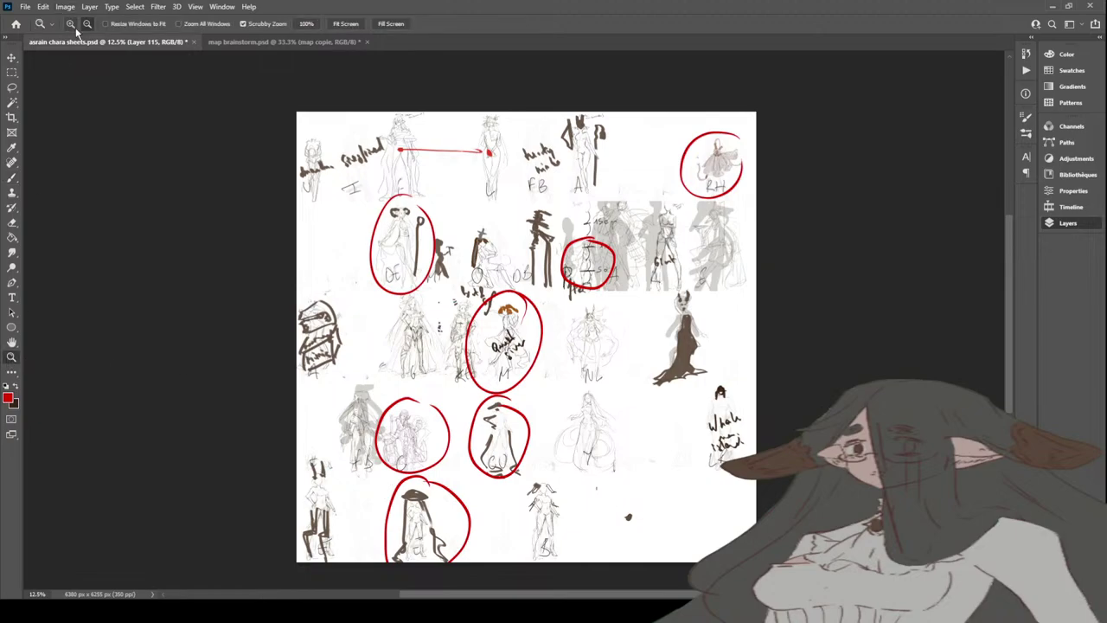
{"action": "left_click_drag", "start_coordinate": [251, 98], "coordinate": [253, 99]}
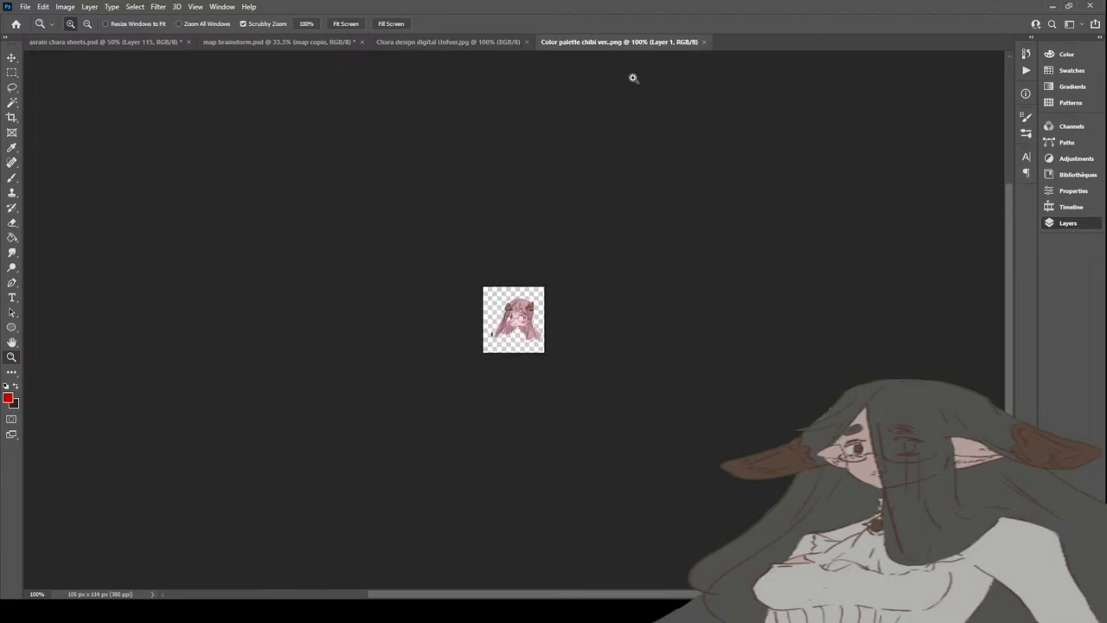
{"action": "key", "text": "ctrl+w"}
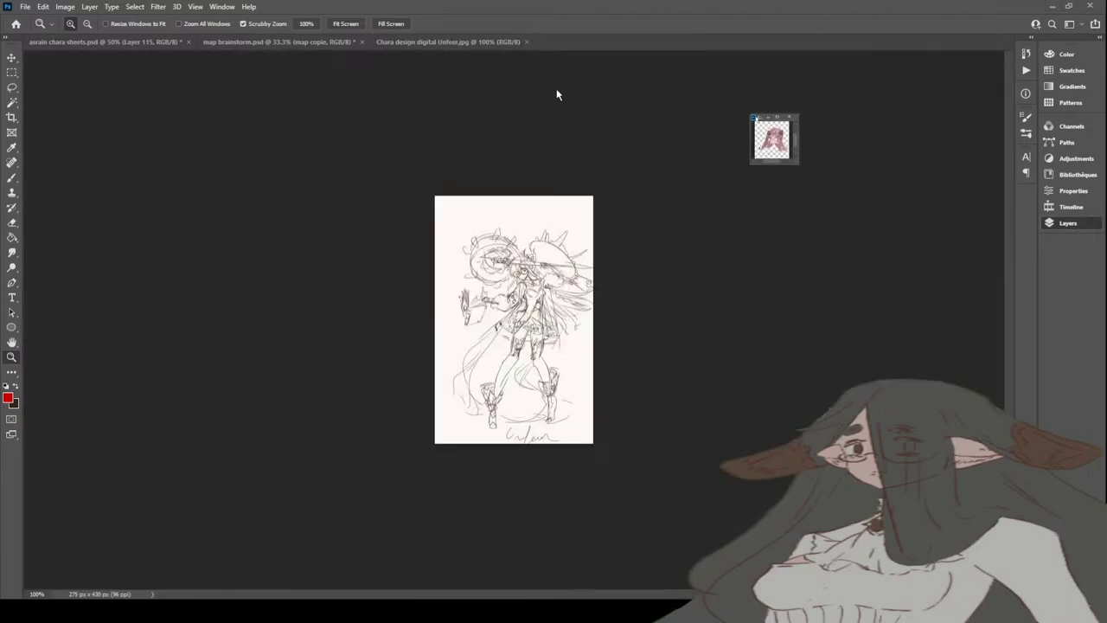
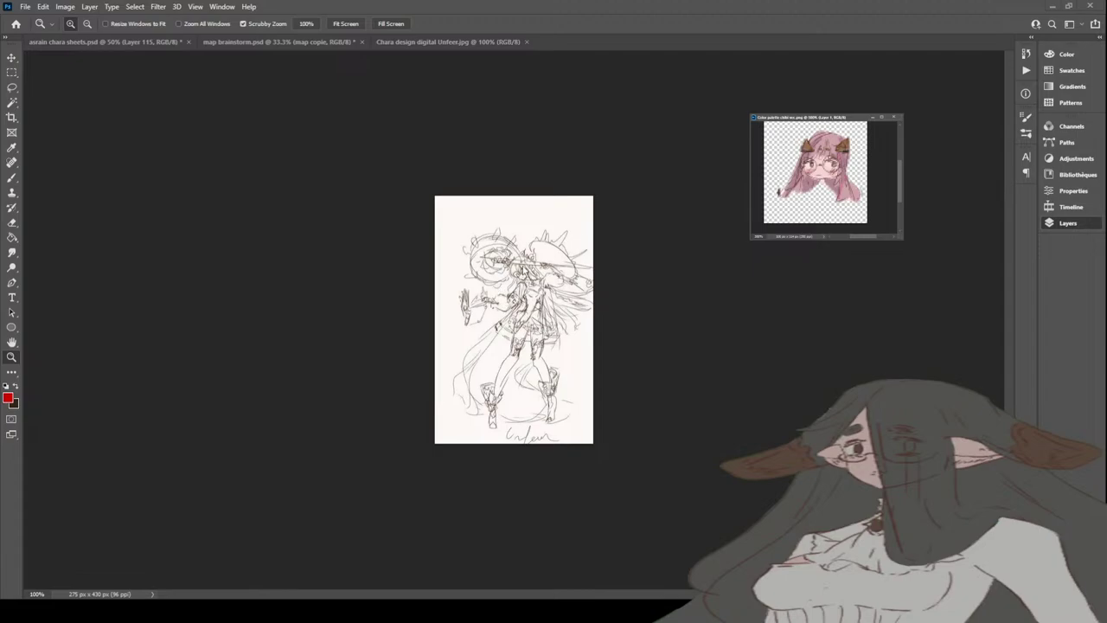
Step: Mark the head and the raised hand of the Unfeer design sketch in red, and close that image
{"action": "key", "text": "b"}
{"action": "left_click_drag", "start_coordinate": [389, 170], "coordinate": [391, 173]}
{"action": "left_click_drag", "start_coordinate": [868, 128], "coordinate": [868, 185]}
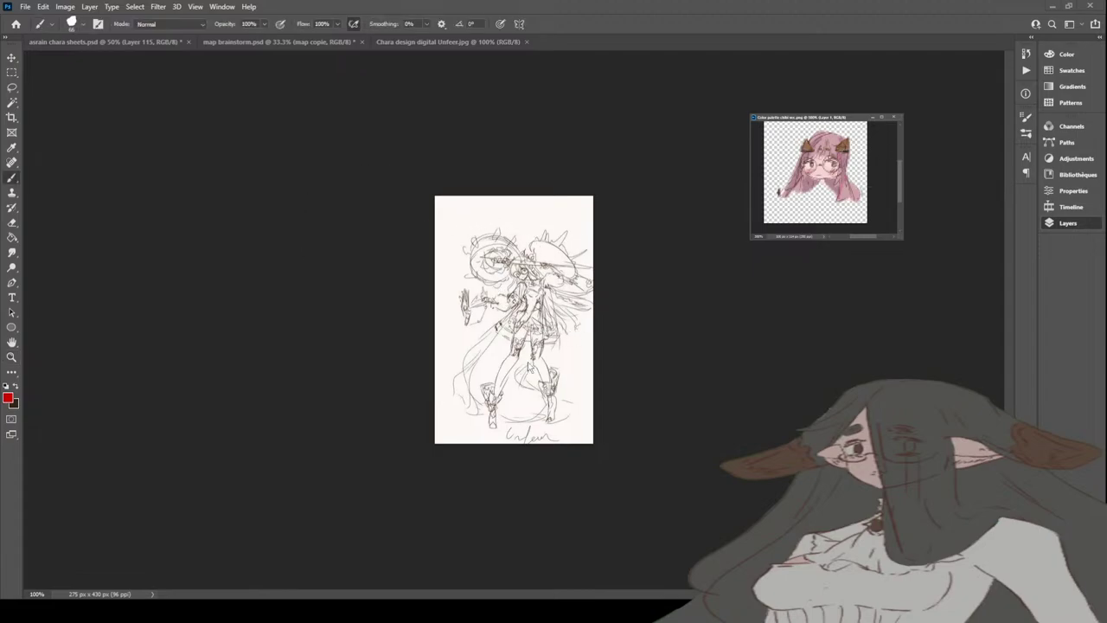
{"action": "left_click", "coordinate": [511, 323], "text": "alt"}
{"action": "left_click", "coordinate": [513, 358], "text": "alt"}
{"action": "left_click", "coordinate": [499, 340], "text": "alt"}
{"action": "left_click", "coordinate": [122, 43]}
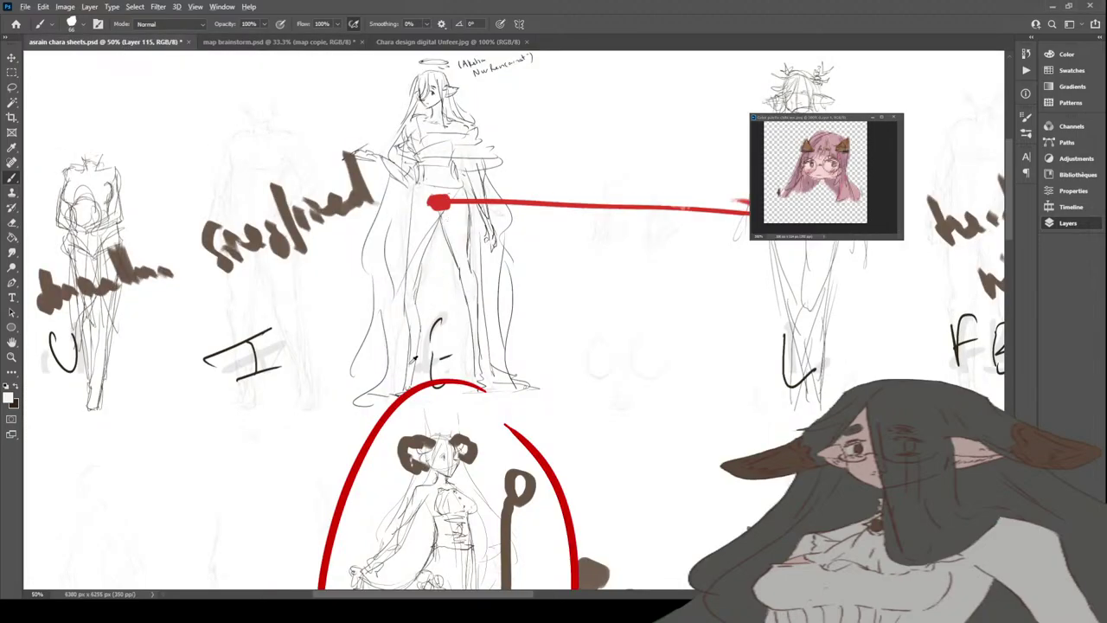
{"action": "left_click", "coordinate": [411, 41]}
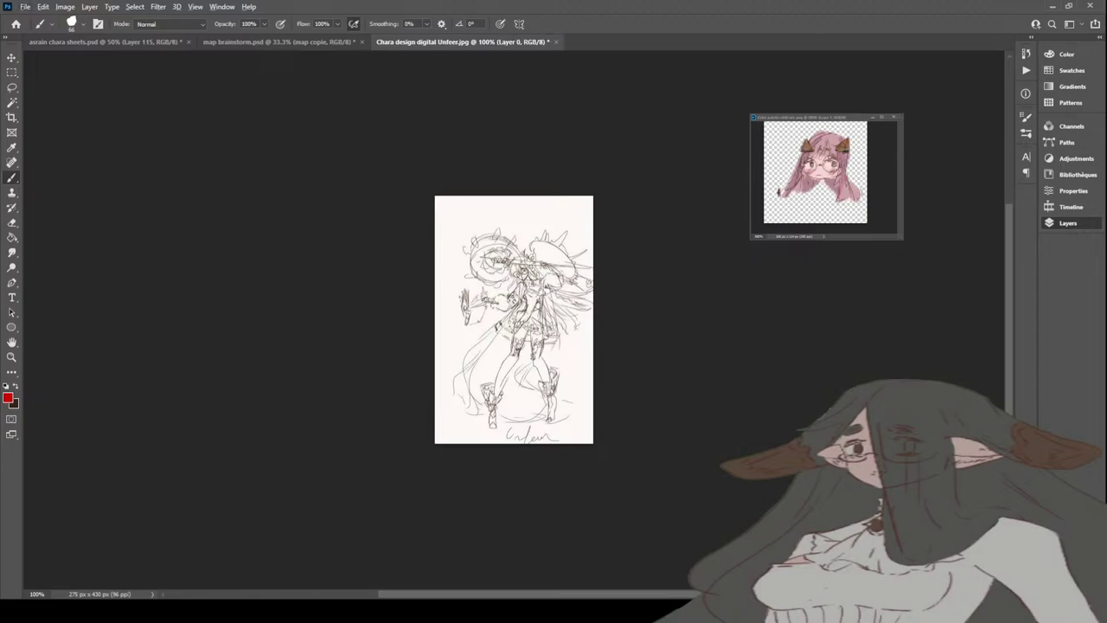
{"action": "mouse_move", "coordinate": [517, 270]}
{"action": "left_mouse_down"}
{"action": "mouse_move", "coordinate": [536, 275]}
{"action": "mouse_move", "coordinate": [472, 294]}
{"action": "left_mouse_up"}
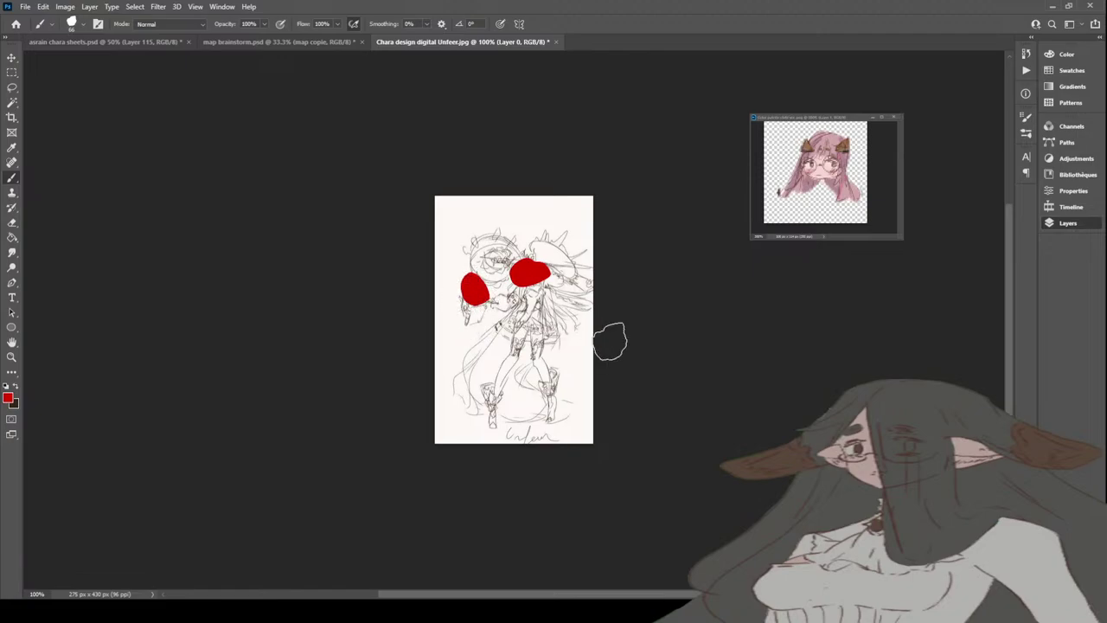
{"action": "left_click", "coordinate": [555, 42]}
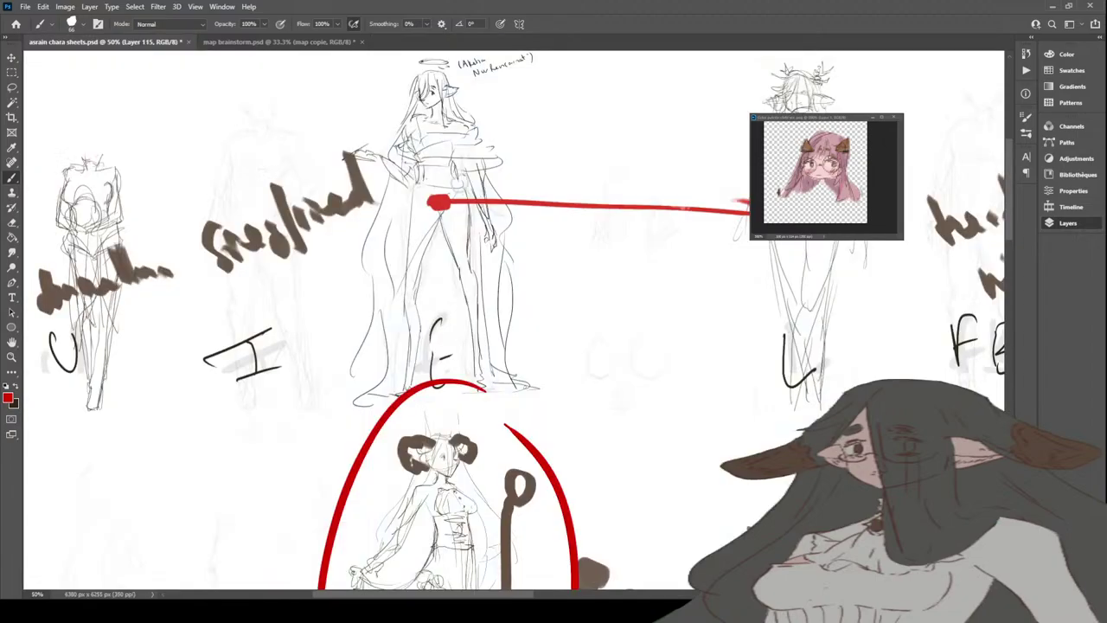
Step: At 99% brush opacity, trace in red the squared upper body and inner circle of the first figure in the top row
{"action": "scroll", "coordinate": [542, 573], "scroll_direction": "left", "scroll_amount": 5}
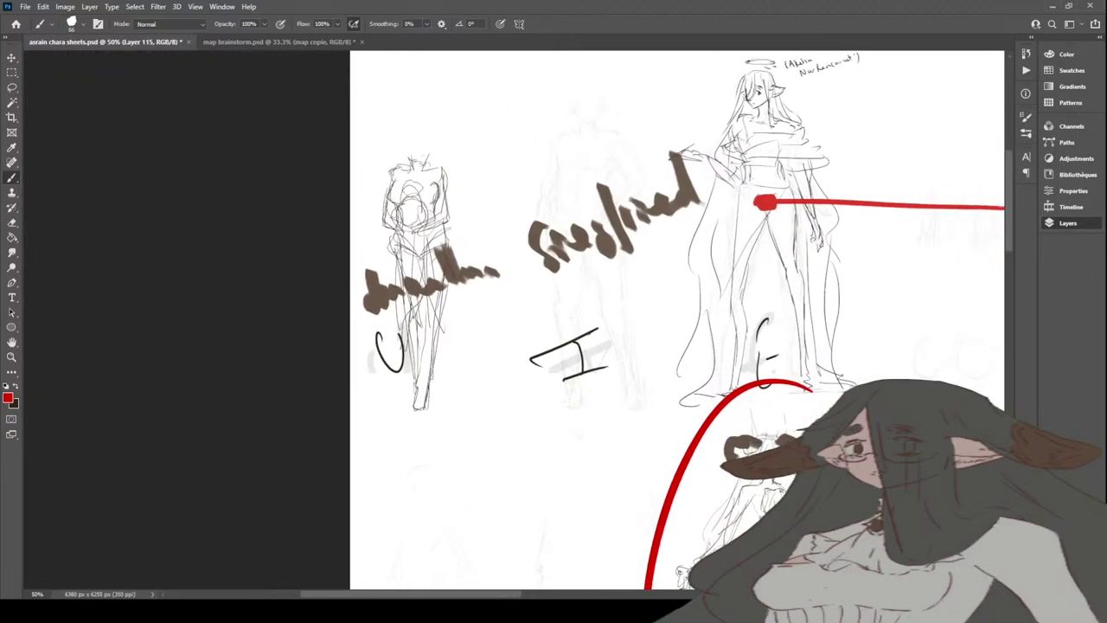
{"action": "key", "text": "9"}
{"action": "key", "text": "9"}
{"action": "mouse_move", "coordinate": [392, 170]}
{"action": "left_mouse_down"}
{"action": "mouse_move", "coordinate": [424, 161]}
{"action": "mouse_move", "coordinate": [446, 195]}
{"action": "mouse_move", "coordinate": [413, 226]}
{"action": "left_mouse_up"}
{"action": "mouse_move", "coordinate": [450, 180]}
{"action": "left_mouse_down"}
{"action": "mouse_move", "coordinate": [451, 213]}
{"action": "mouse_move", "coordinate": [407, 236]}
{"action": "left_mouse_up"}
{"action": "mouse_move", "coordinate": [405, 178]}
{"action": "left_mouse_down"}
{"action": "mouse_move", "coordinate": [389, 221]}
{"action": "mouse_move", "coordinate": [408, 230]}
{"action": "left_mouse_up"}
{"action": "mouse_move", "coordinate": [391, 173]}
{"action": "left_mouse_down"}
{"action": "mouse_move", "coordinate": [382, 206]}
{"action": "mouse_move", "coordinate": [403, 230]}
{"action": "left_mouse_up"}
{"action": "left_click_drag", "start_coordinate": [389, 227], "coordinate": [408, 233]}
{"action": "mouse_move", "coordinate": [428, 194]}
{"action": "left_mouse_down"}
{"action": "mouse_move", "coordinate": [425, 221]}
{"action": "mouse_move", "coordinate": [407, 223]}
{"action": "left_mouse_up"}
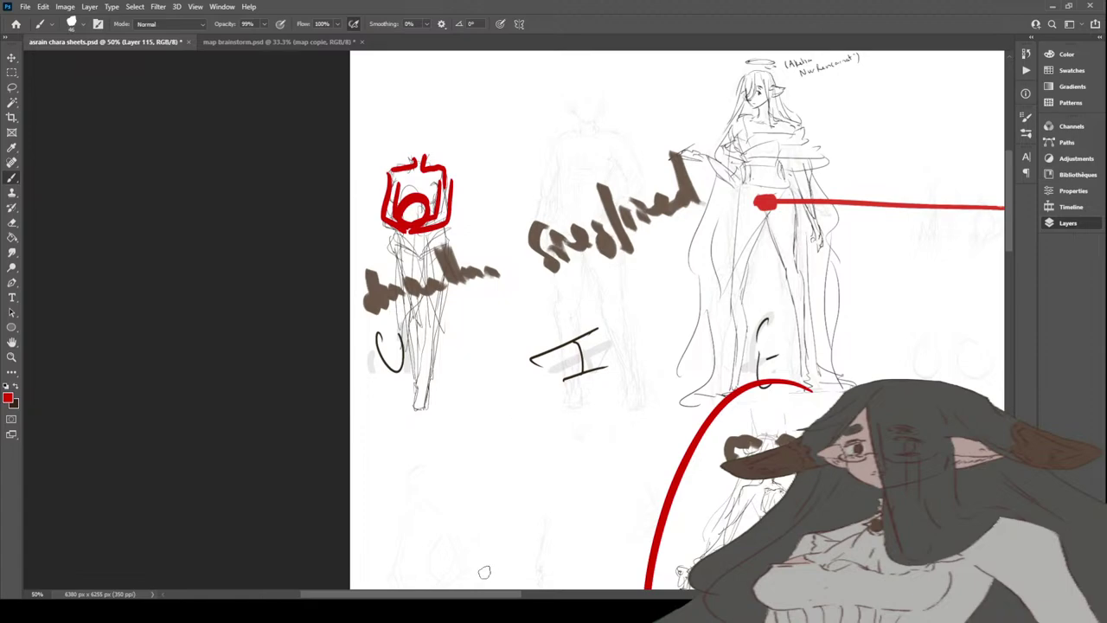
Step: Write "Siegfried" in red over the brown lettering above the I label in the top row
{"action": "left_click_drag", "start_coordinate": [478, 595], "coordinate": [511, 595]}
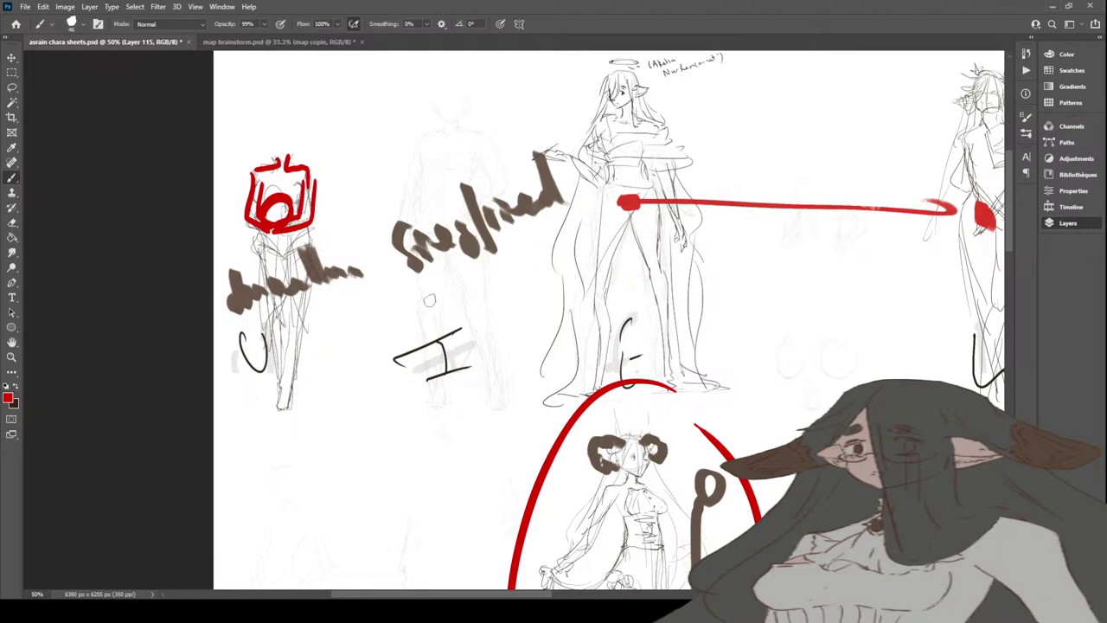
{"action": "mouse_move", "coordinate": [417, 223]}
{"action": "left_mouse_down"}
{"action": "mouse_move", "coordinate": [403, 268]}
{"action": "mouse_move", "coordinate": [427, 234]}
{"action": "mouse_move", "coordinate": [457, 232]}
{"action": "mouse_move", "coordinate": [476, 263]}
{"action": "mouse_move", "coordinate": [466, 270]}
{"action": "left_mouse_up"}
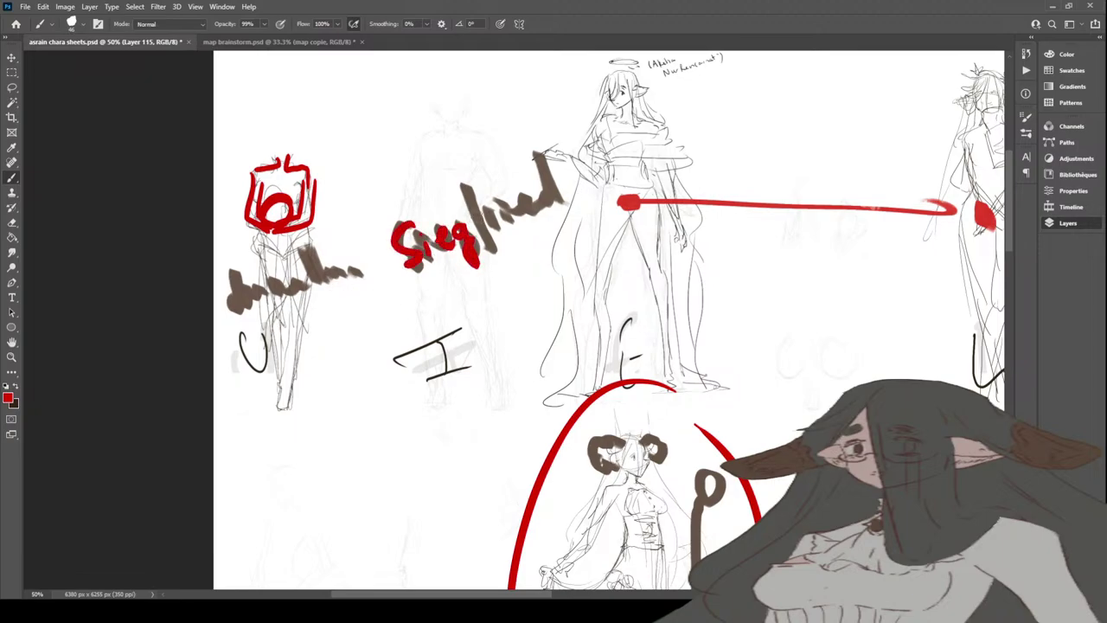
{"action": "mouse_move", "coordinate": [474, 179]}
{"action": "left_mouse_down"}
{"action": "mouse_move", "coordinate": [488, 247]}
{"action": "mouse_move", "coordinate": [483, 221]}
{"action": "mouse_move", "coordinate": [491, 244]}
{"action": "mouse_move", "coordinate": [500, 190]}
{"action": "mouse_move", "coordinate": [539, 199]}
{"action": "left_mouse_up"}
{"action": "left_click_drag", "start_coordinate": [538, 151], "coordinate": [554, 205]}
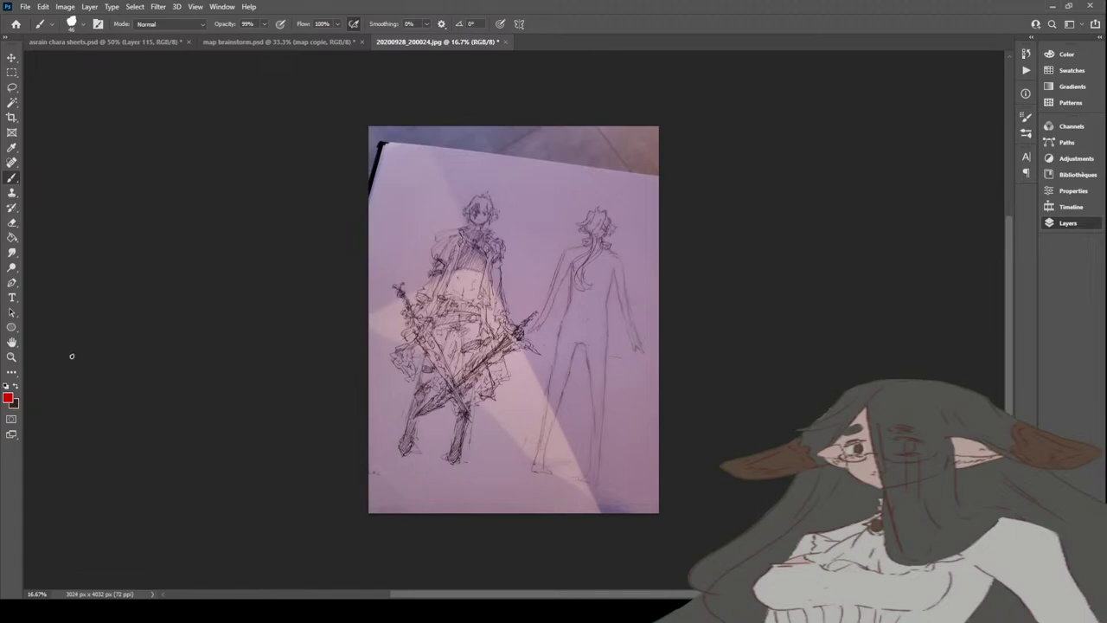
Step: Trace the two crossed swords in red on the sketchbook photo 20200928_200024.jpg, and close the photo
{"action": "left_click", "coordinate": [12, 356]}
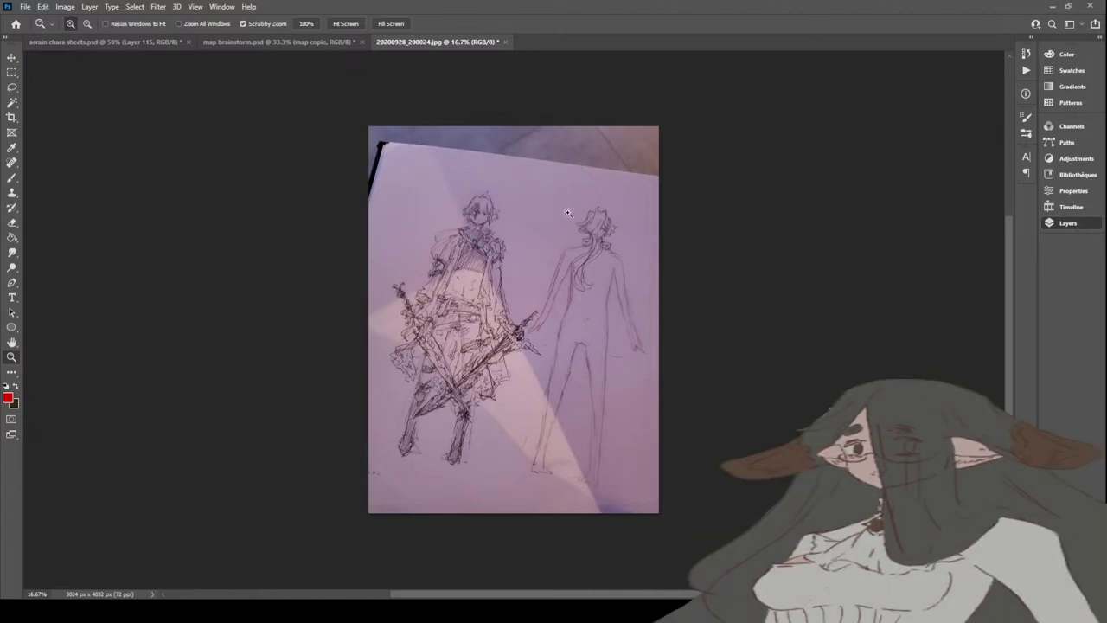
{"action": "key", "text": "b"}
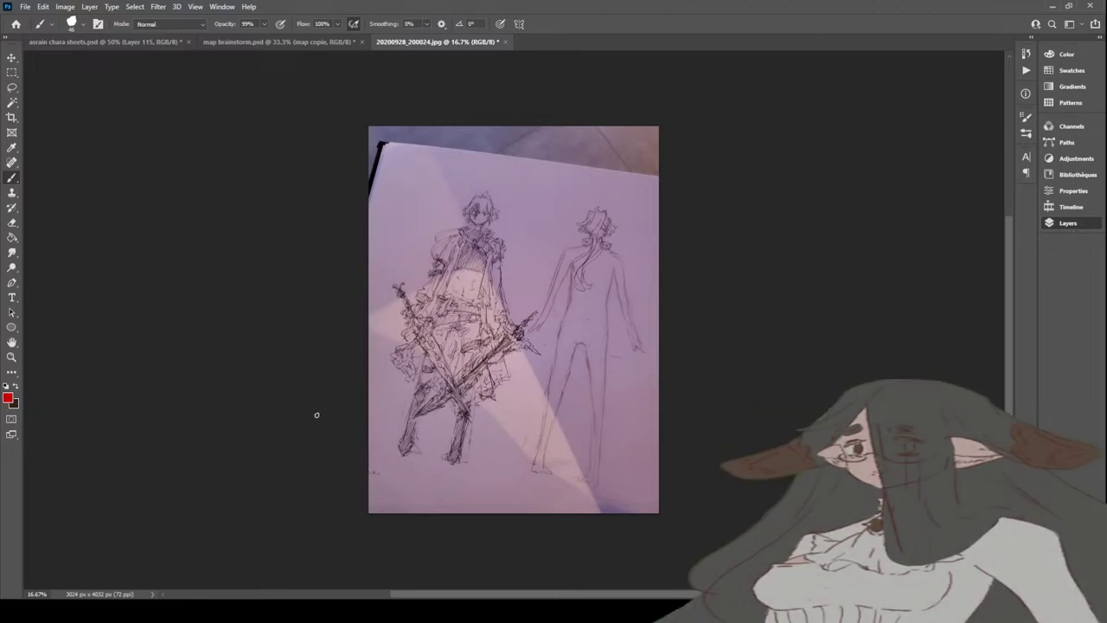
{"action": "mouse_move", "coordinate": [398, 293]}
{"action": "left_mouse_down"}
{"action": "mouse_move", "coordinate": [413, 325]}
{"action": "mouse_move", "coordinate": [403, 338]}
{"action": "mouse_move", "coordinate": [421, 315]}
{"action": "mouse_move", "coordinate": [460, 422]}
{"action": "left_mouse_up"}
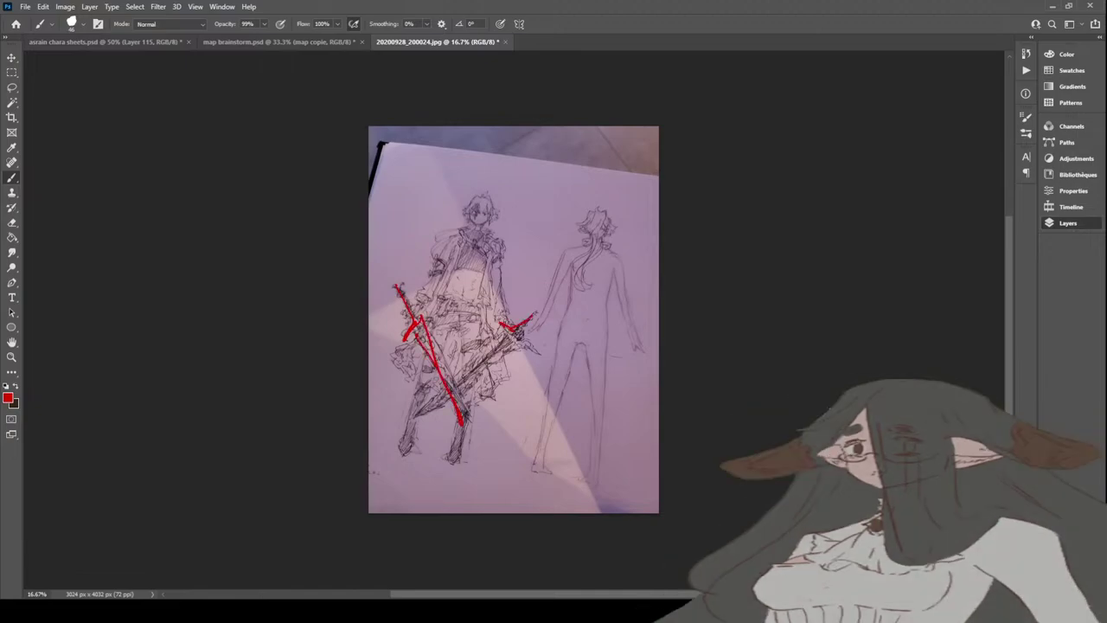
{"action": "mouse_move", "coordinate": [503, 327]}
{"action": "left_mouse_down"}
{"action": "mouse_move", "coordinate": [439, 396]}
{"action": "mouse_move", "coordinate": [512, 345]}
{"action": "left_mouse_up"}
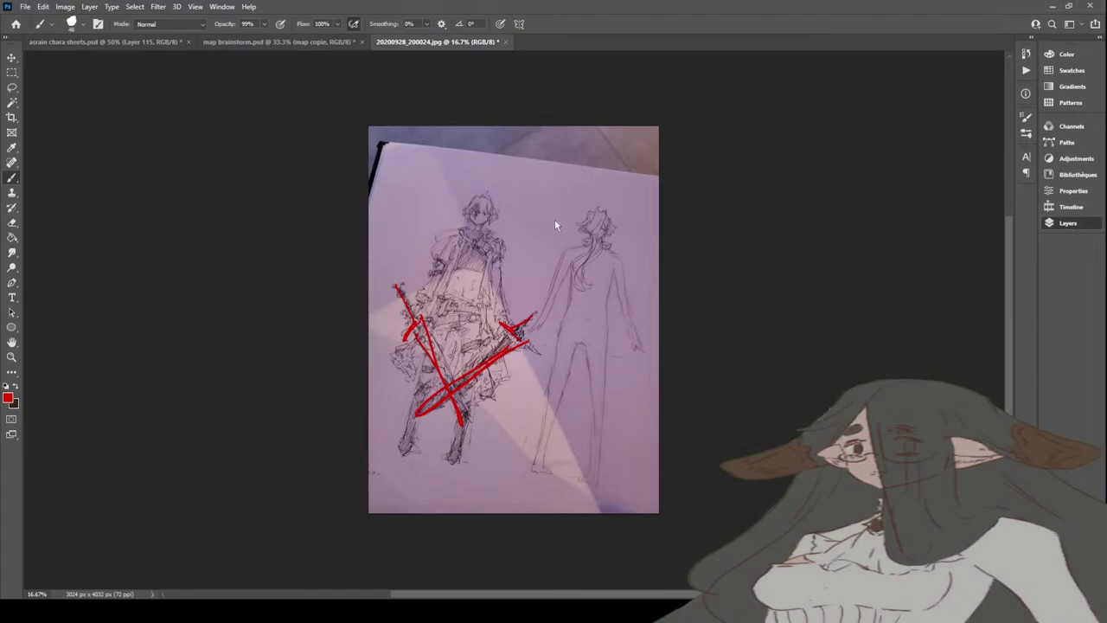
{"action": "key", "text": "ctrl+w"}
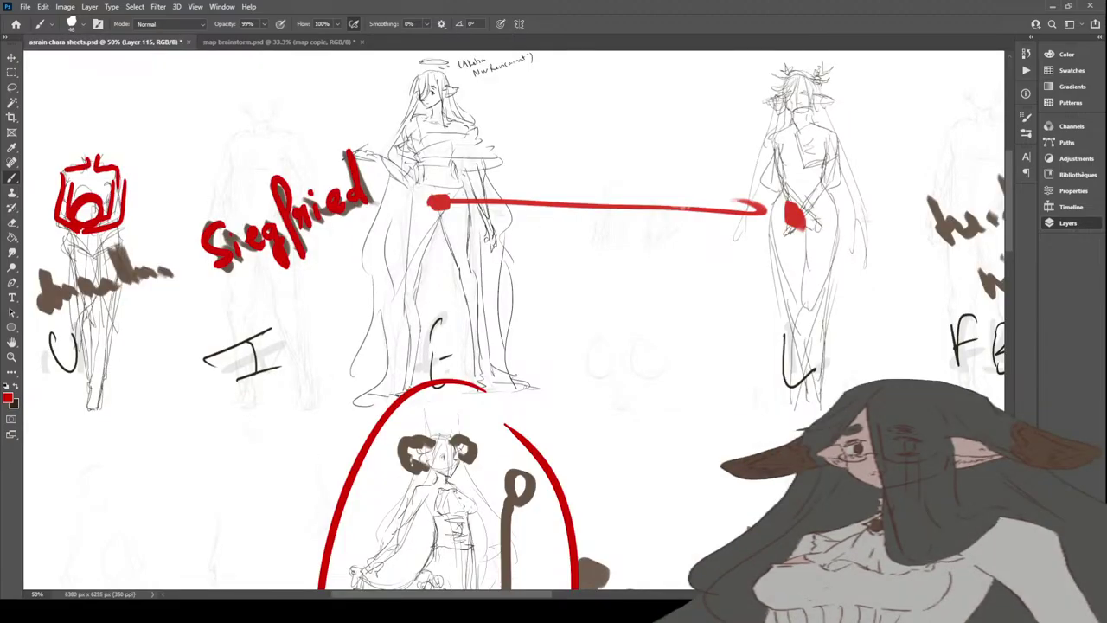
Step: Circle the torsos of the two figures joined by the red arrow, link the circles with a curved arrow, and undo these marks
{"action": "left_click_drag", "start_coordinate": [149, 351], "coordinate": [15, 350]}
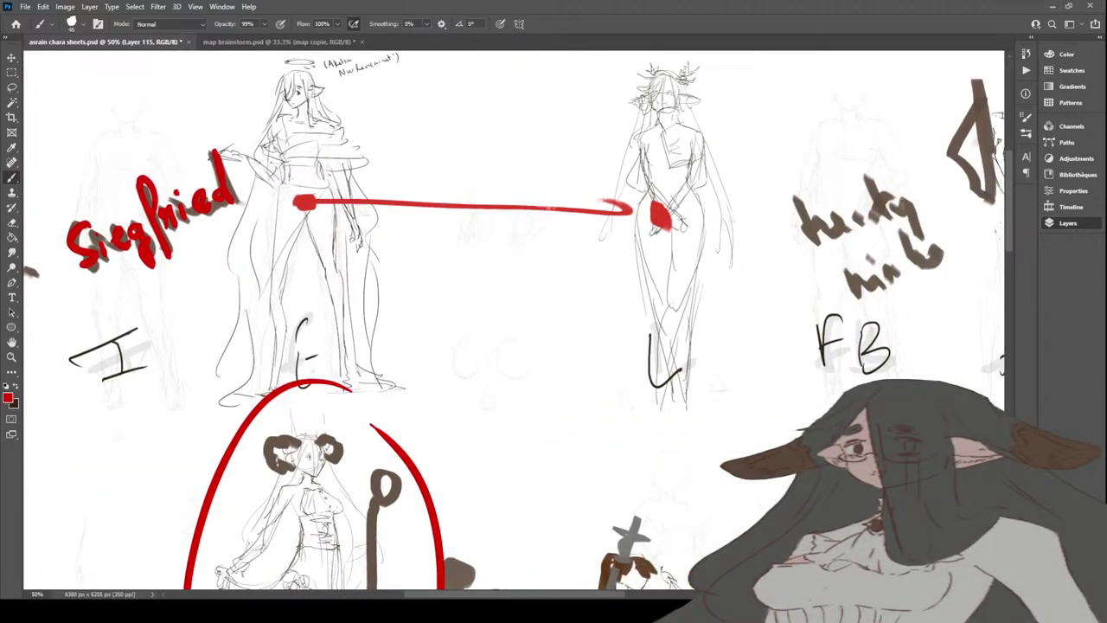
{"action": "left_click", "coordinate": [12, 355]}
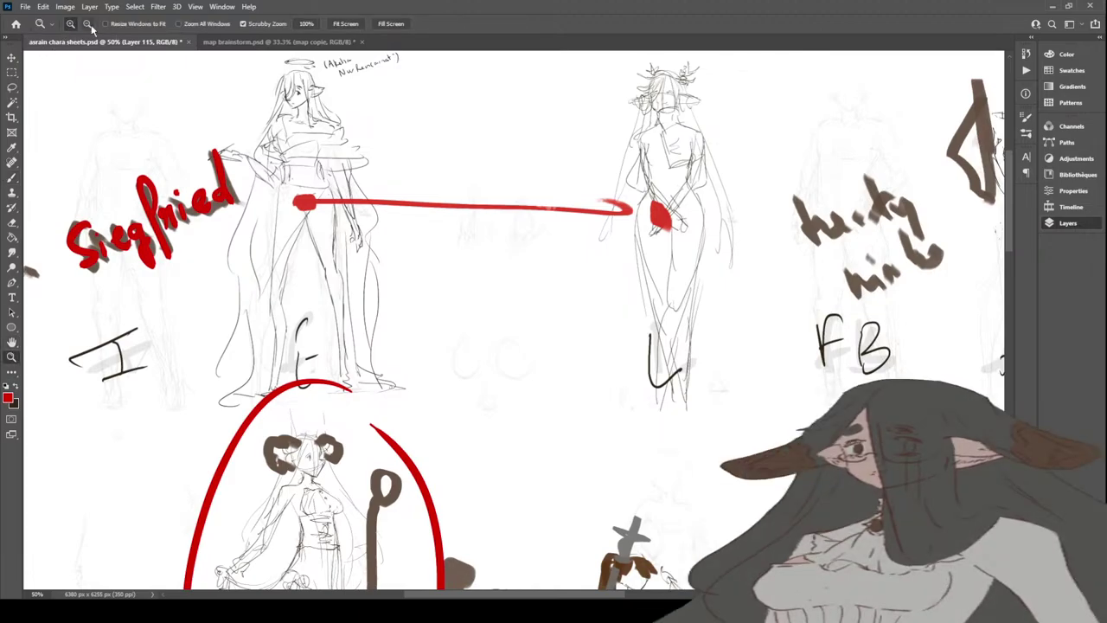
{"action": "left_click", "coordinate": [485, 209], "text": "alt"}
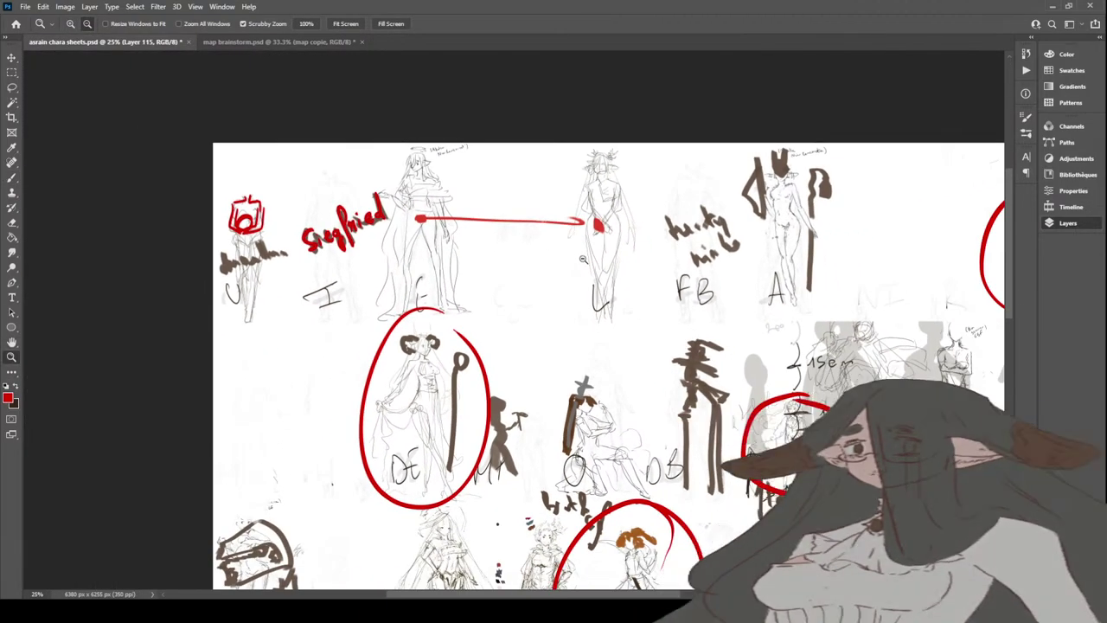
{"action": "key", "text": "b"}
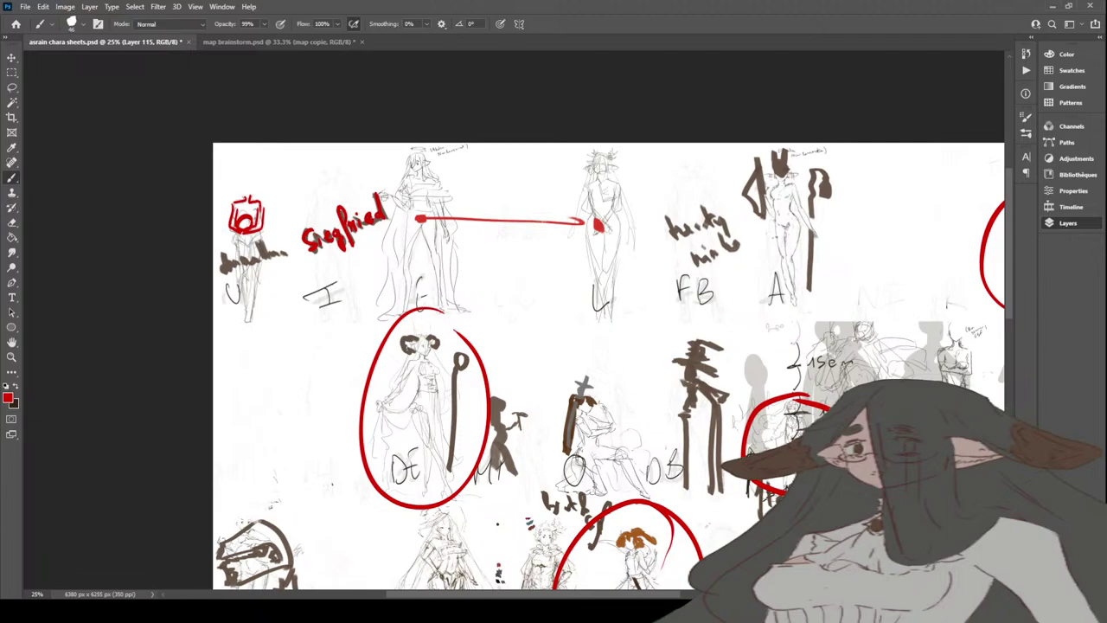
{"action": "left_click_drag", "start_coordinate": [428, 174], "coordinate": [447, 192]}
{"action": "left_click_drag", "start_coordinate": [601, 177], "coordinate": [454, 180]}
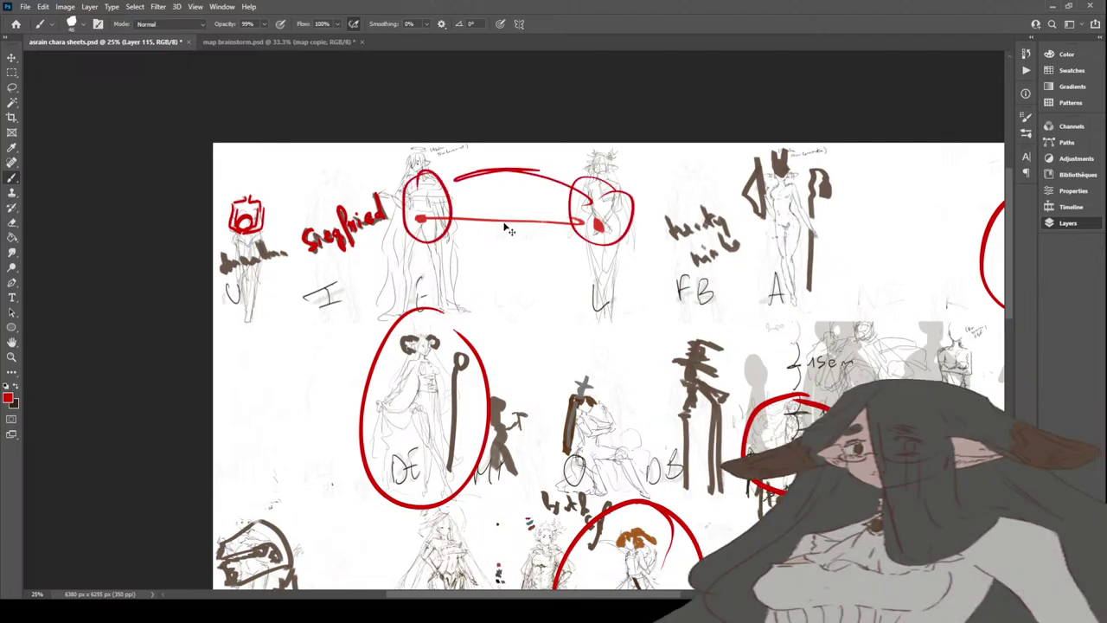
{"action": "key", "text": "ctrl+z"}
{"action": "key", "text": "ctrl+z"}
{"action": "key", "text": "ctrl+z"}
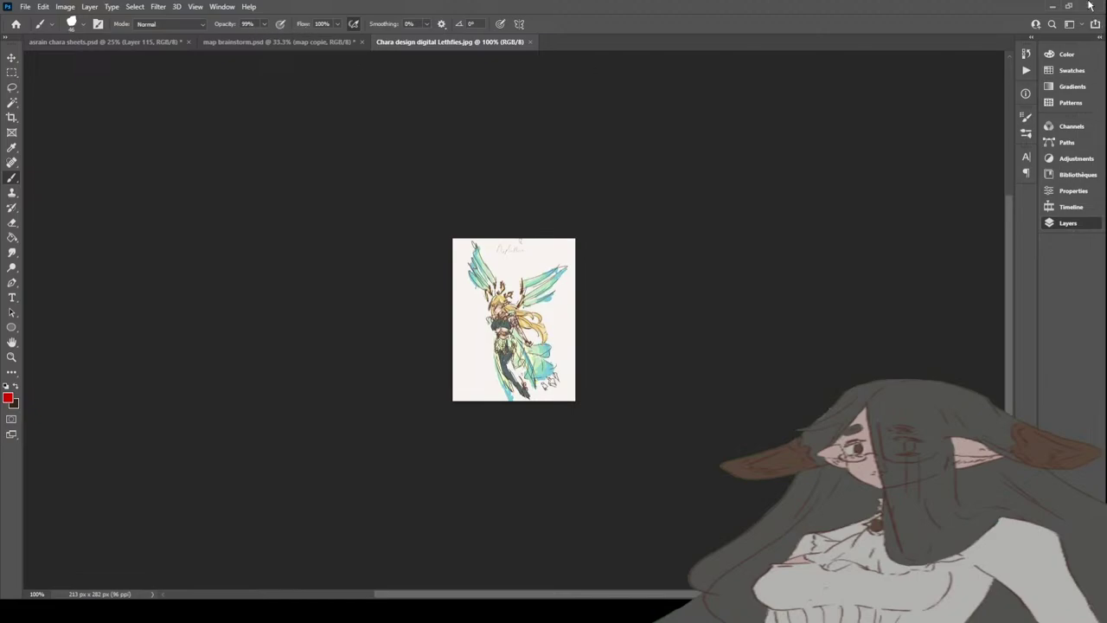
Step: Examine the colored winged figure in the Lethfies design at 300%, and close the image
{"action": "left_click", "coordinate": [11, 357]}
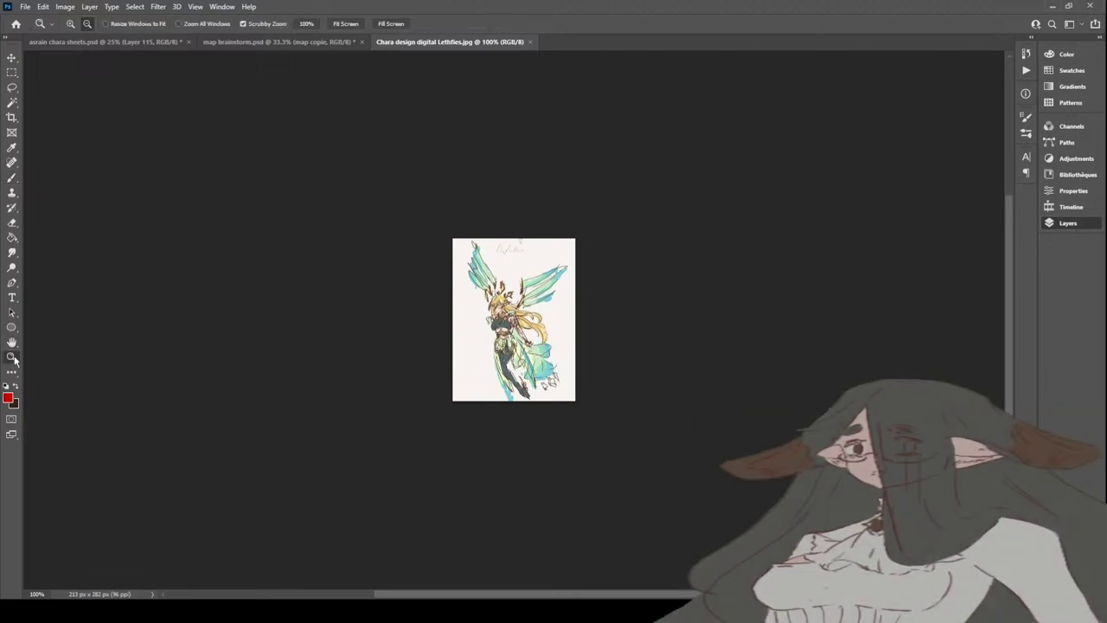
{"action": "left_click", "coordinate": [70, 23]}
{"action": "left_click", "coordinate": [509, 292]}
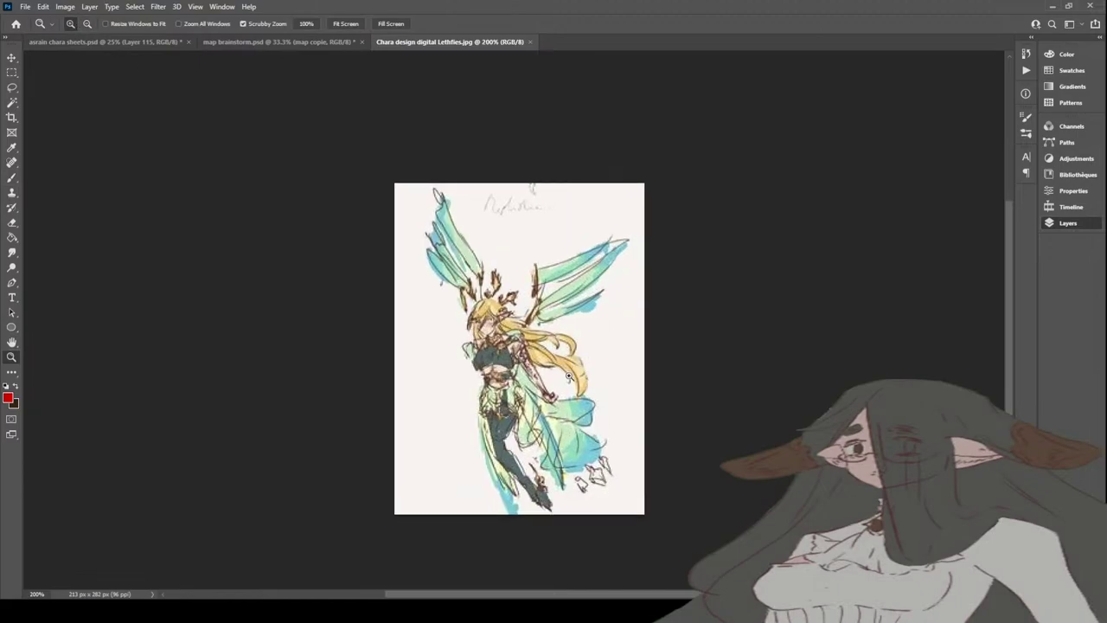
{"action": "left_click", "coordinate": [566, 370]}
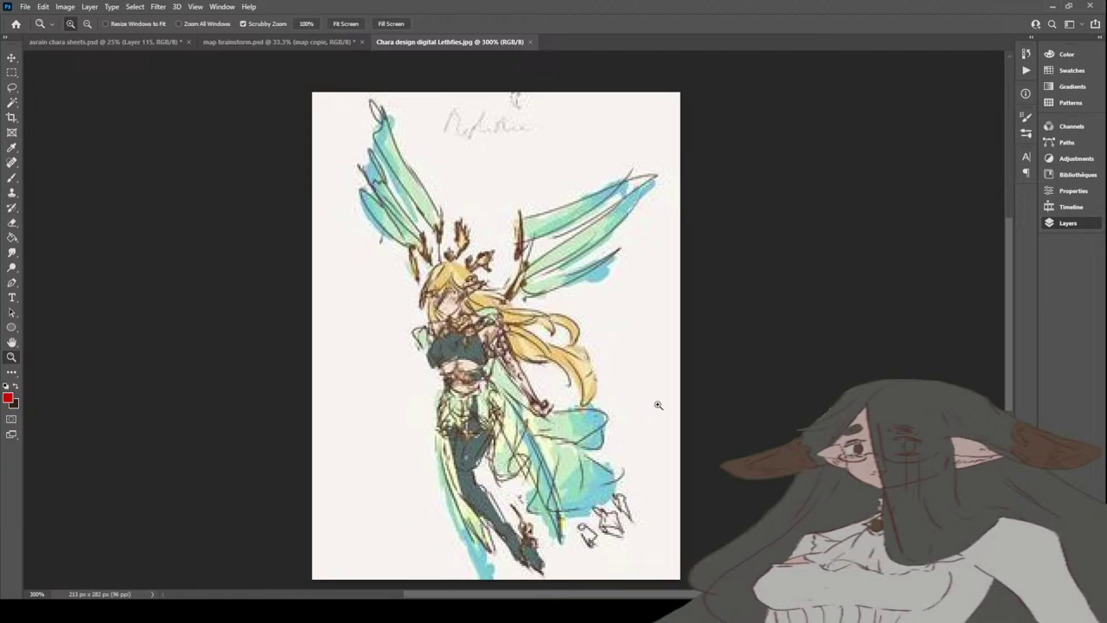
{"action": "scroll", "coordinate": [657, 405], "scroll_direction": "down", "scroll_amount": 1}
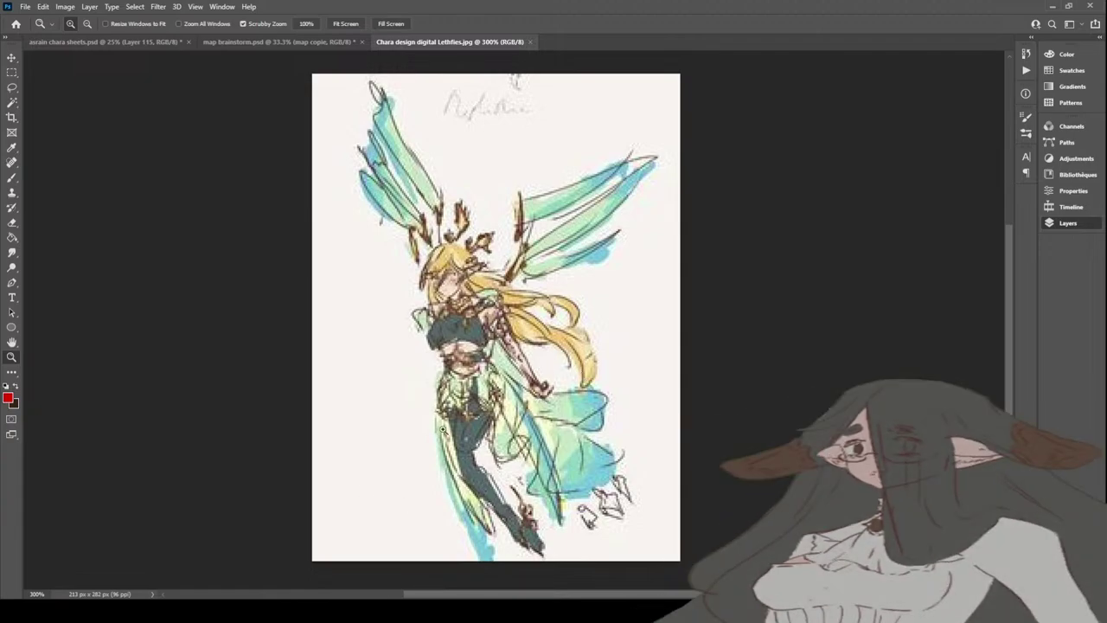
{"action": "key", "text": "b"}
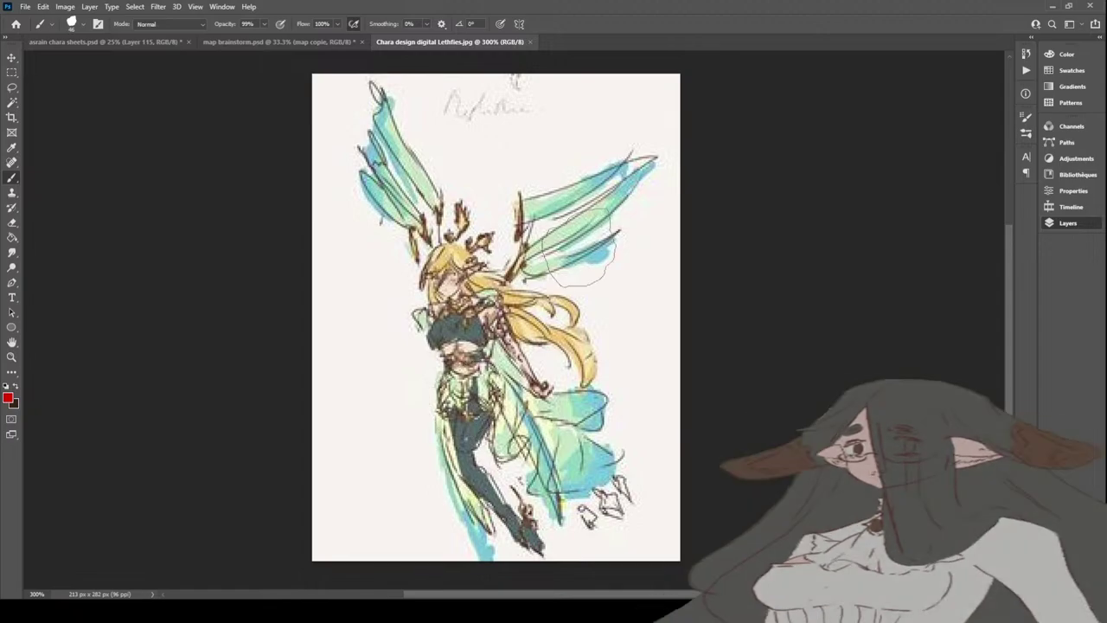
{"action": "left_click", "coordinate": [528, 41]}
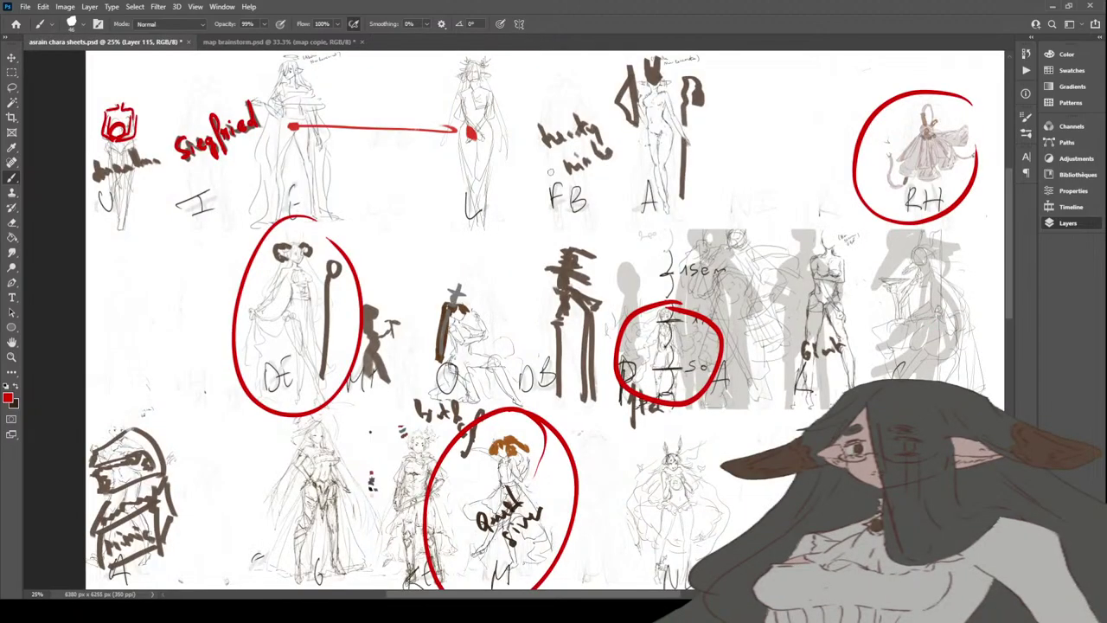
Step: Examine the dark-haired figure in Chara design digital.jpg at 400%, and close the image
{"action": "scroll", "coordinate": [520, 124], "scroll_direction": "up", "scroll_amount": 1}
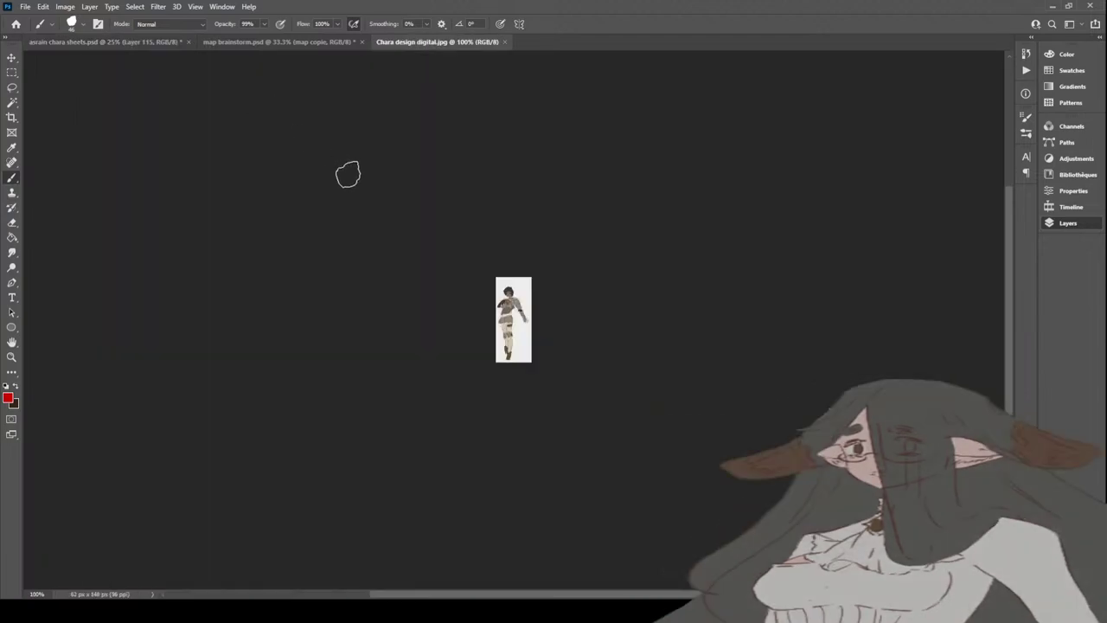
{"action": "left_click", "coordinate": [12, 356]}
{"action": "left_click", "coordinate": [531, 302]}
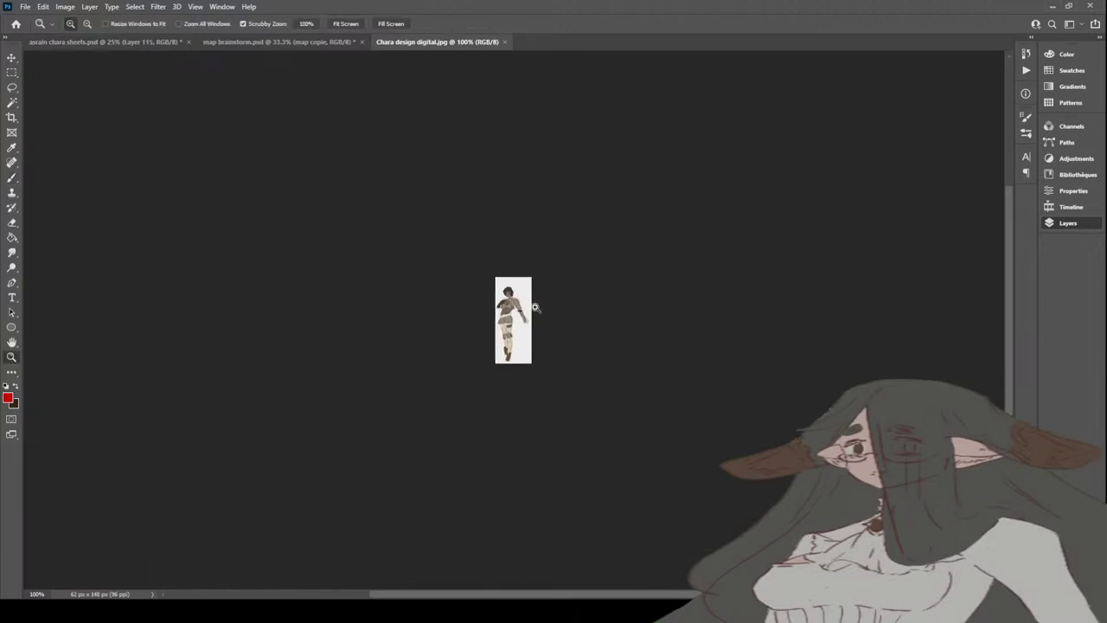
{"action": "left_click", "coordinate": [535, 306]}
{"action": "left_click", "coordinate": [535, 306]}
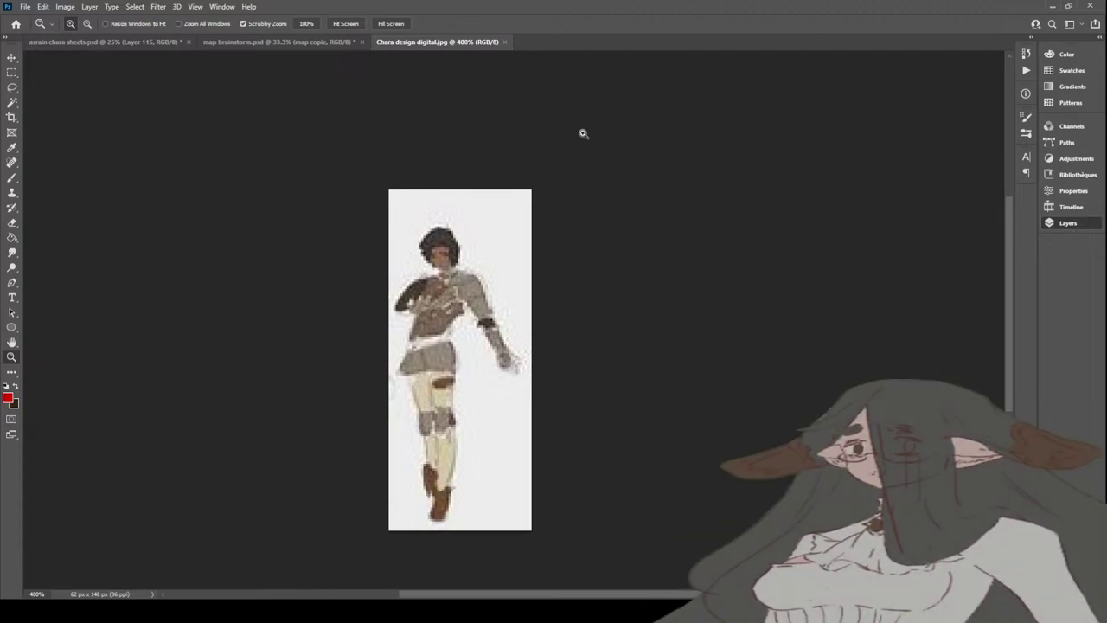
{"action": "left_click", "coordinate": [503, 42]}
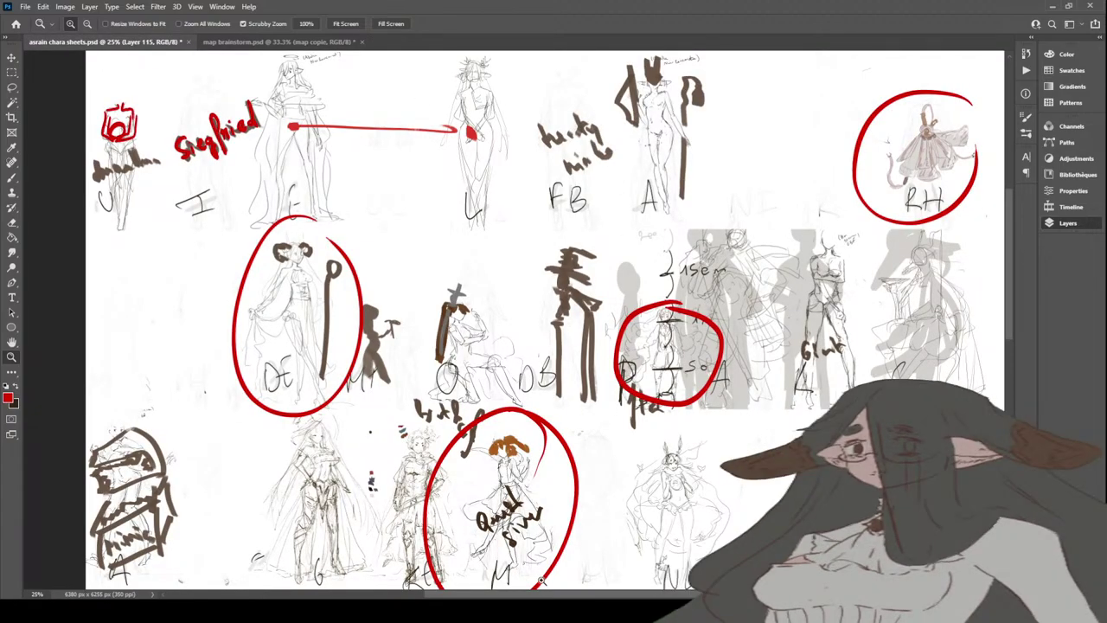
Step: Examine the figure with the lantern staff in Abelezt.png, close the image, and look over the map brainstorm
{"action": "left_click_drag", "start_coordinate": [758, 330], "coordinate": [629, 377]}
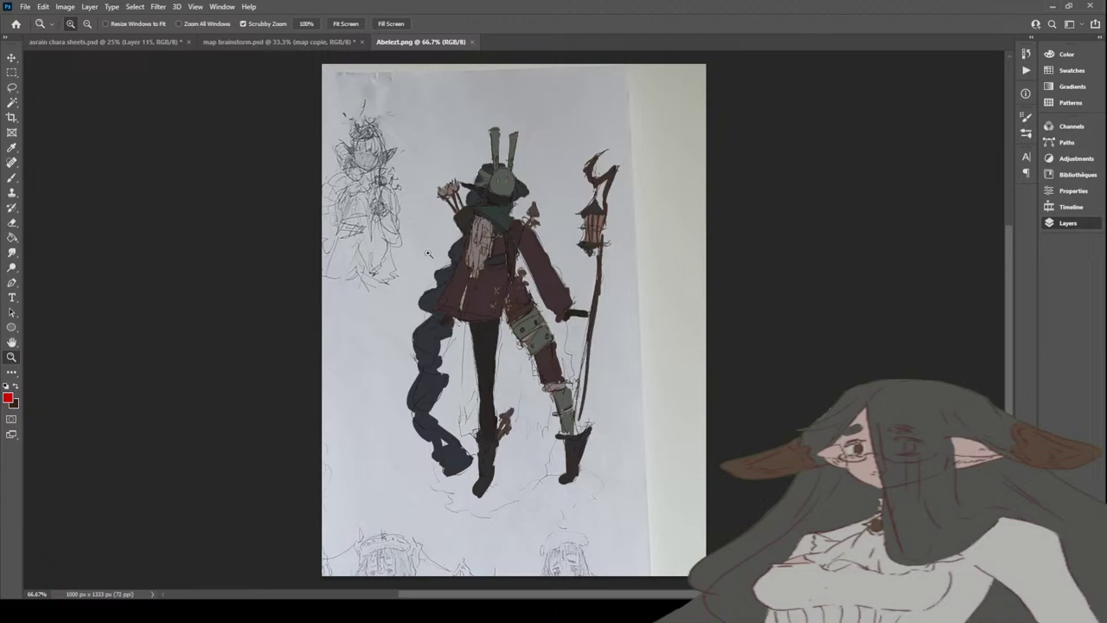
{"action": "left_click", "coordinate": [471, 42]}
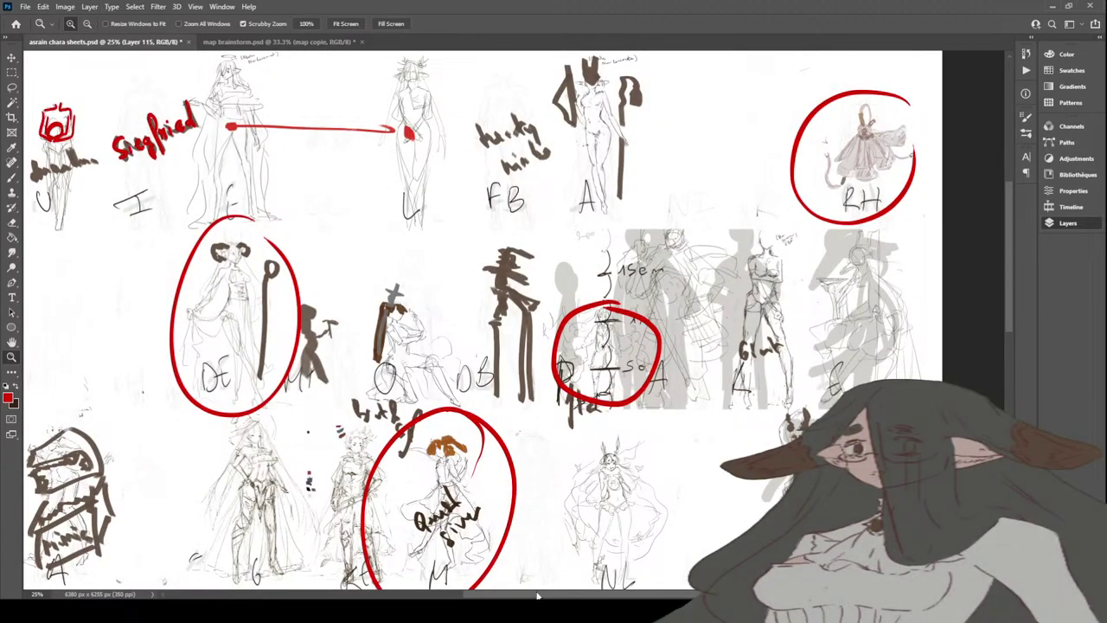
{"action": "left_click_drag", "start_coordinate": [537, 595], "coordinate": [492, 597]}
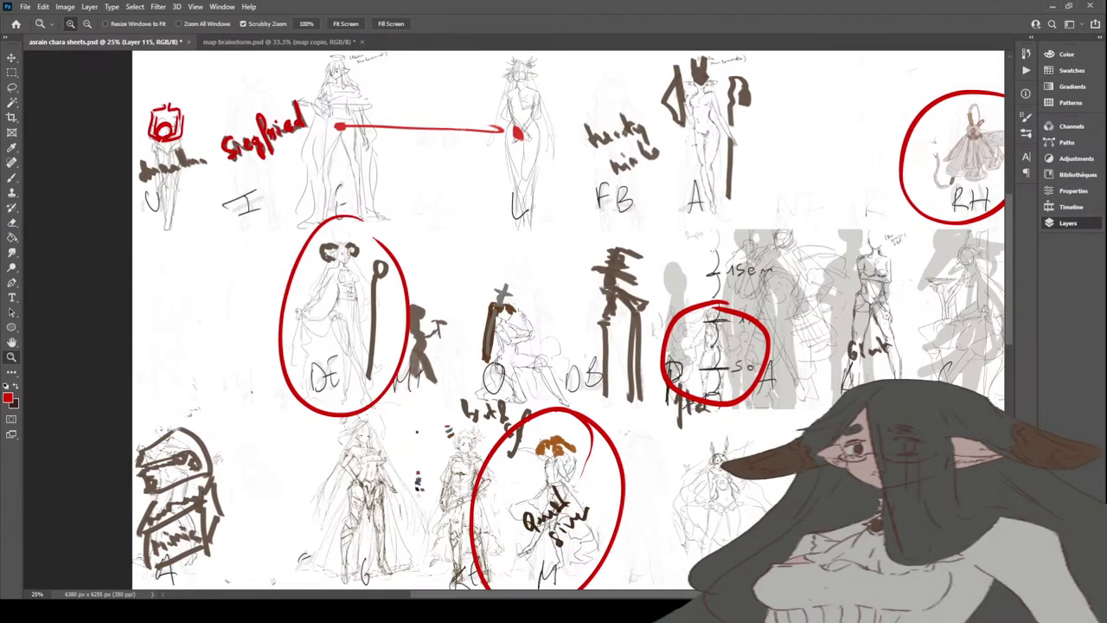
{"action": "scroll", "coordinate": [437, 289], "scroll_direction": "down", "scroll_amount": 5}
{"action": "scroll", "coordinate": [437, 289], "scroll_direction": "up", "scroll_amount": 5}
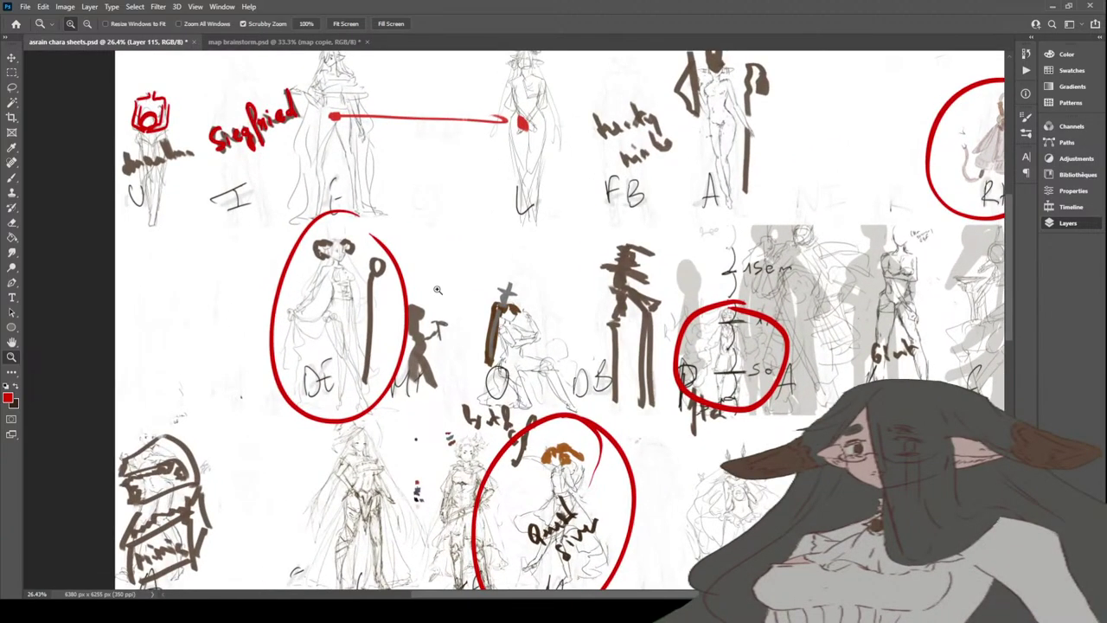
{"action": "left_click", "coordinate": [221, 42]}
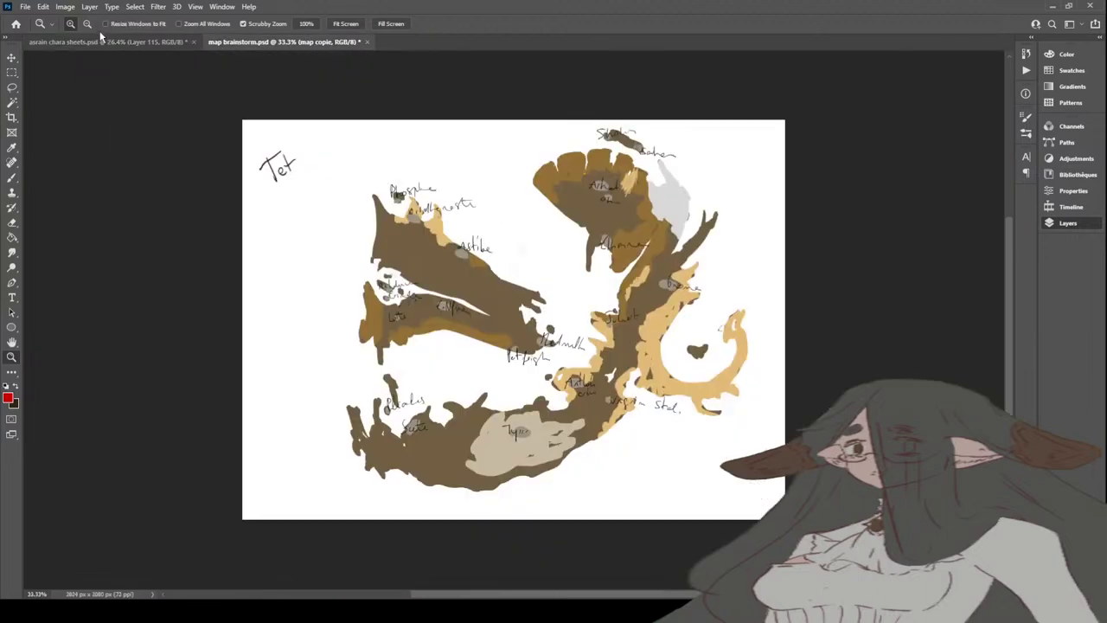
{"action": "left_click", "coordinate": [100, 40]}
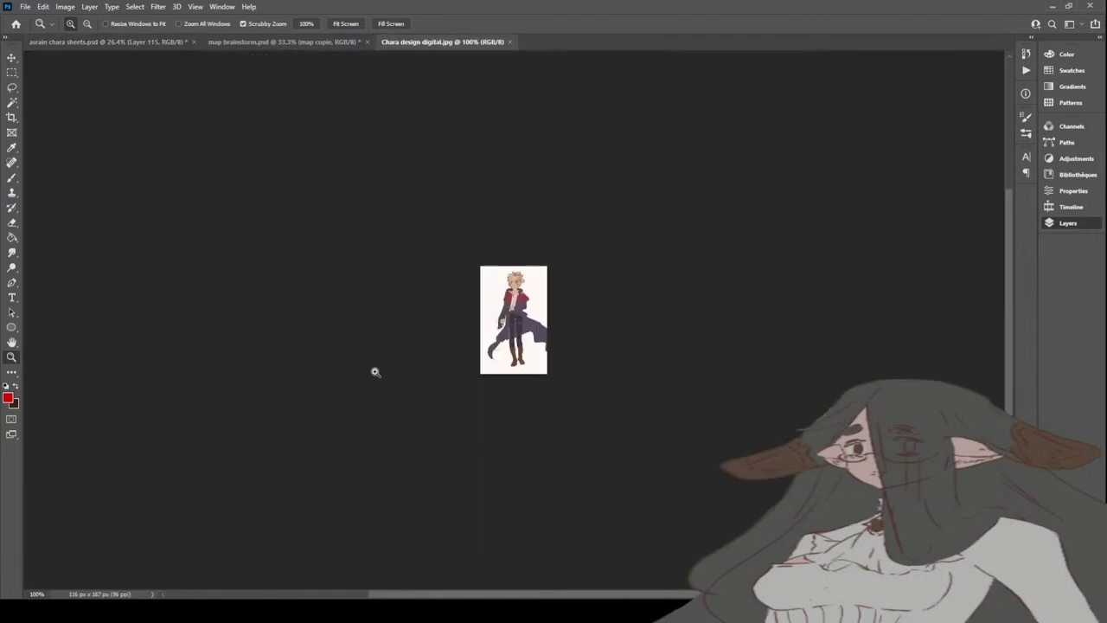
Step: Examine the blond figure in Chara design digital.jpg at 300% and the witch sketches in 20201021_223928.jpg at 33.3%, and close both images
{"action": "left_click", "coordinate": [548, 285]}
{"action": "left_click", "coordinate": [547, 285]}
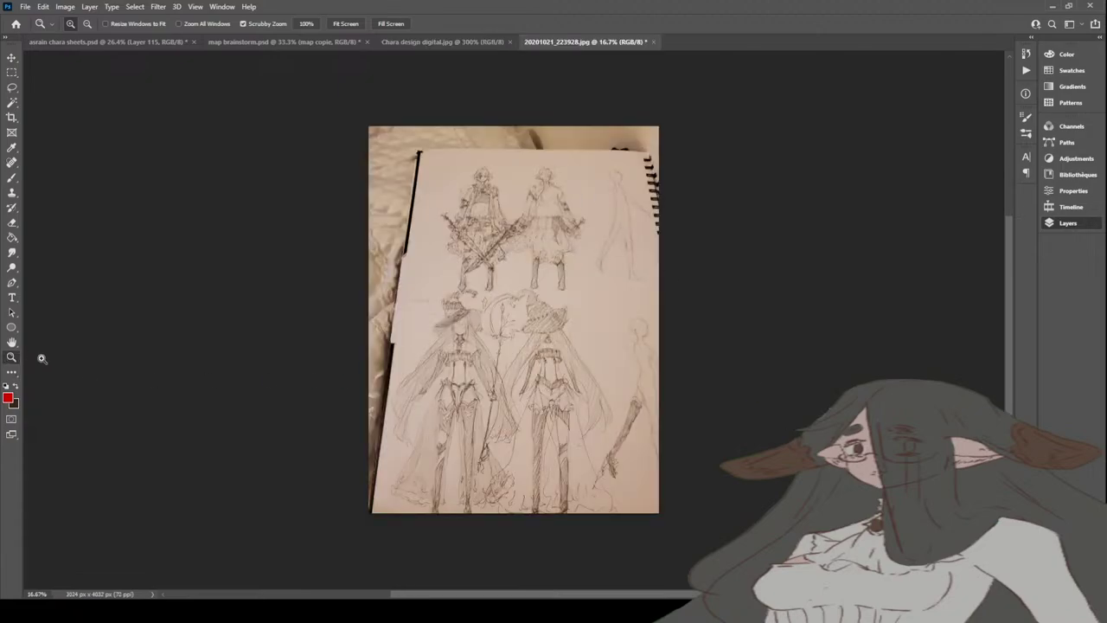
{"action": "left_click", "coordinate": [483, 443]}
{"action": "left_click", "coordinate": [483, 443]}
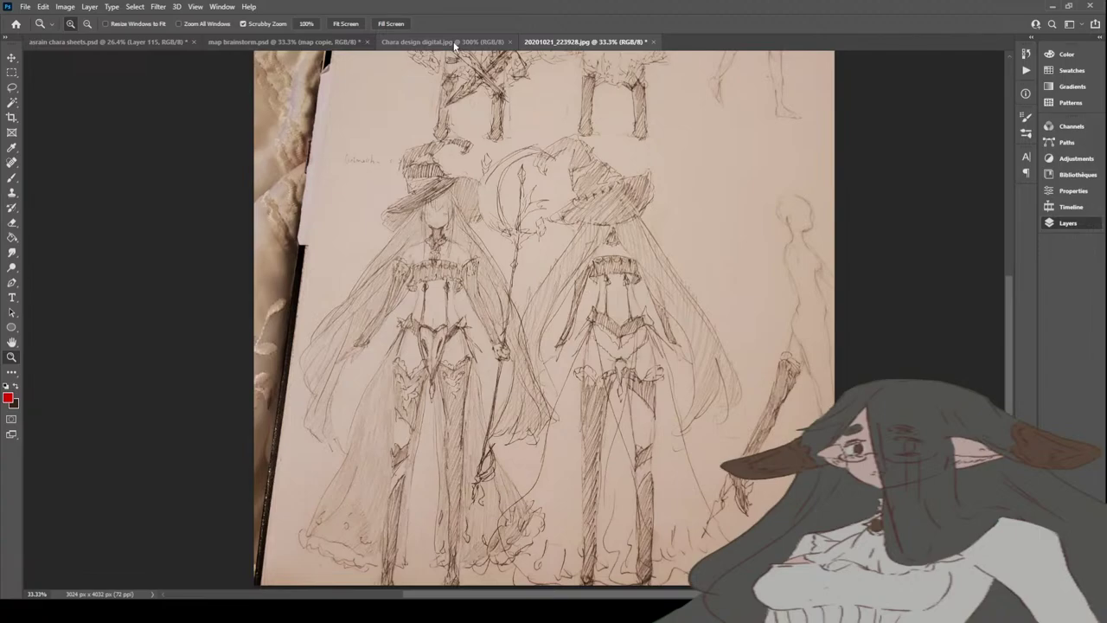
{"action": "left_click", "coordinate": [454, 43]}
{"action": "left_click_drag", "start_coordinate": [454, 45], "coordinate": [521, 105]}
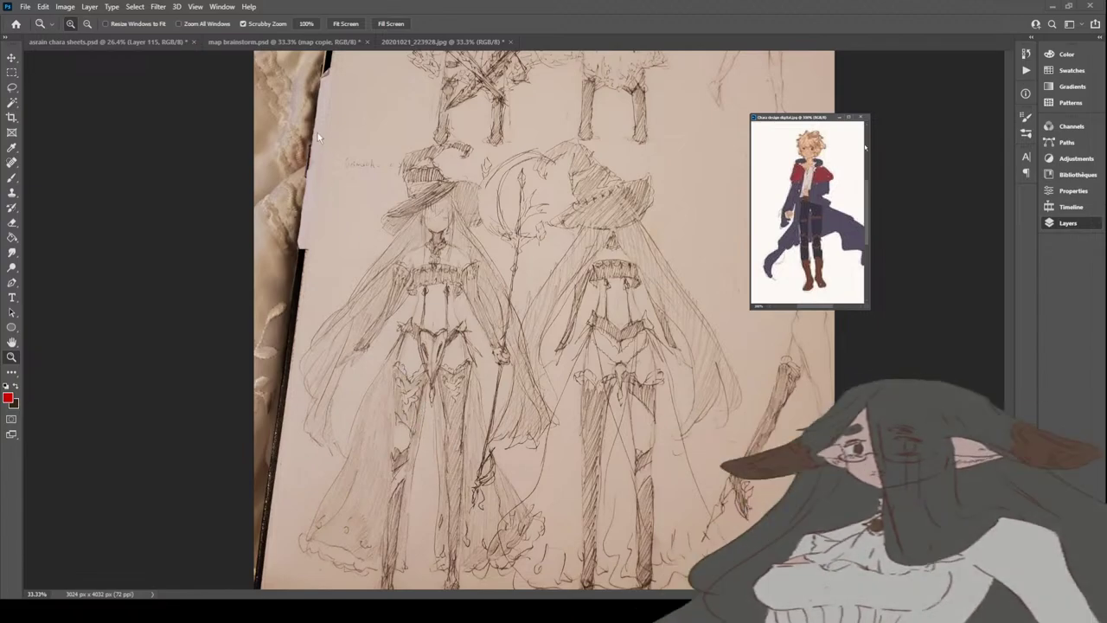
{"action": "left_click", "coordinate": [471, 42]}
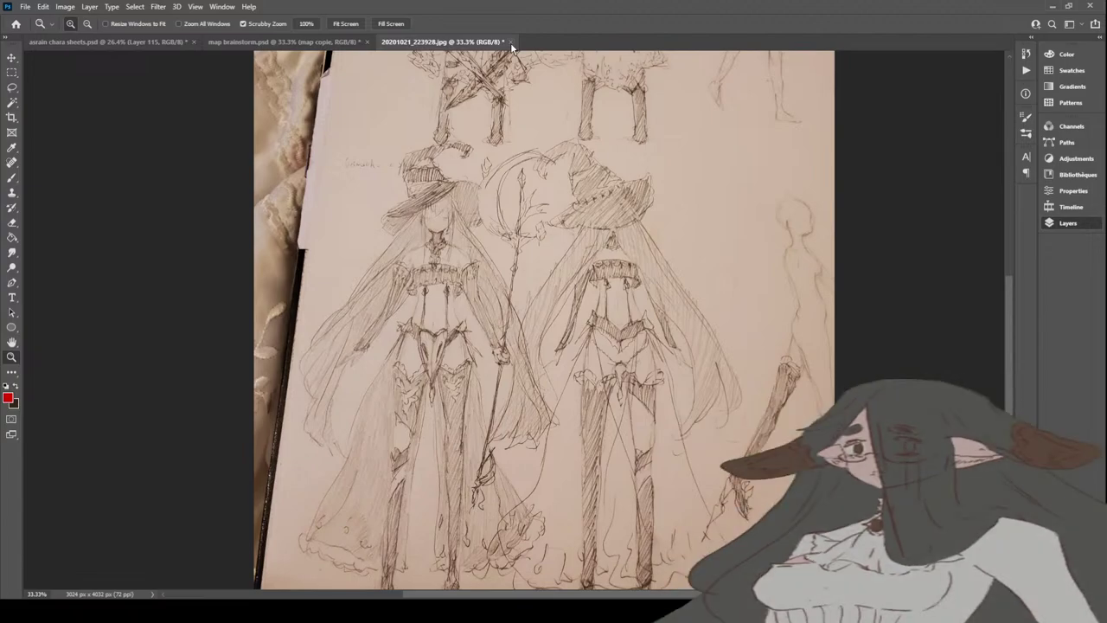
{"action": "left_click", "coordinate": [510, 42]}
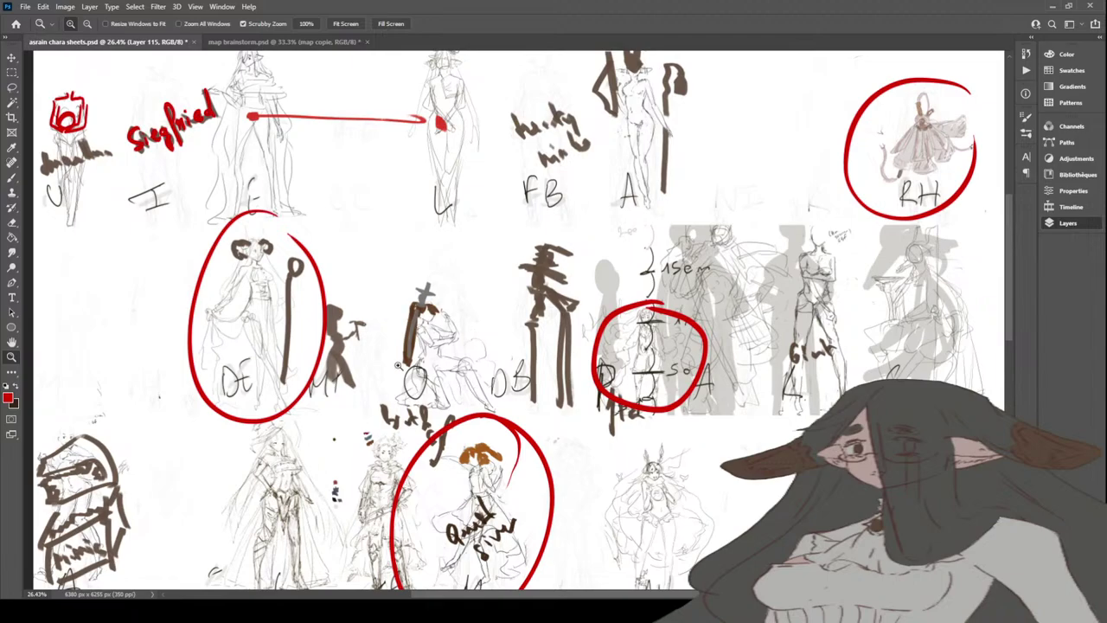
Step: Circle in red the dark silhouette holding a hammer and the caped figure marked G on the character sheet
{"action": "key", "text": "b"}
{"action": "mouse_move", "coordinate": [321, 266]}
{"action": "left_mouse_down"}
{"action": "mouse_move", "coordinate": [367, 317]}
{"action": "mouse_move", "coordinate": [322, 268]}
{"action": "left_mouse_up"}
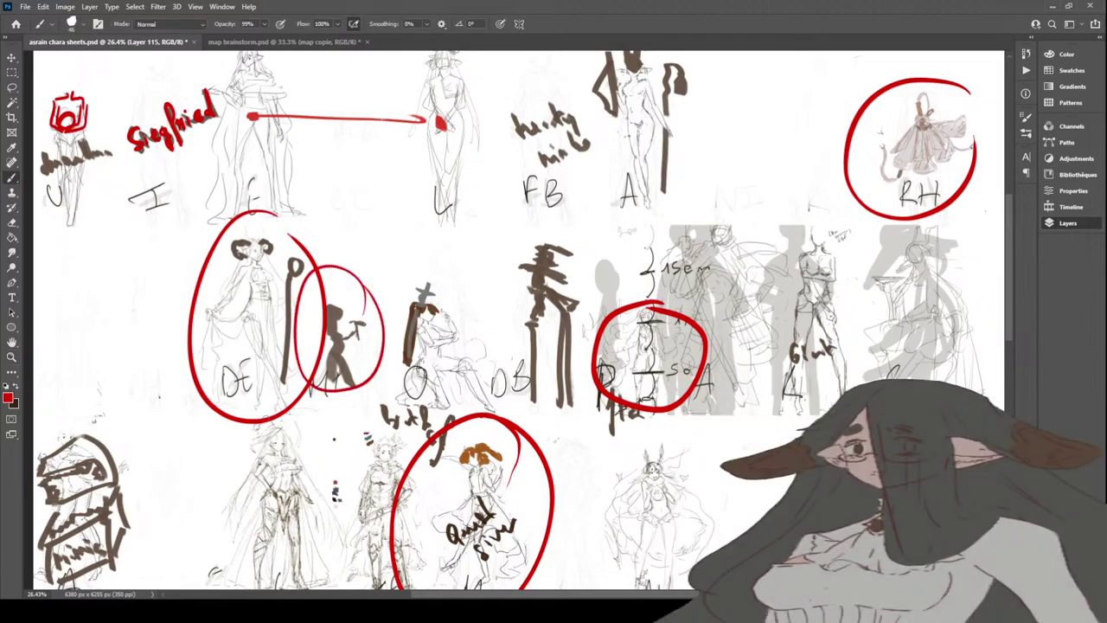
{"action": "mouse_move", "coordinate": [309, 407]}
{"action": "left_mouse_down"}
{"action": "mouse_move", "coordinate": [227, 437]}
{"action": "mouse_move", "coordinate": [330, 432]}
{"action": "mouse_move", "coordinate": [261, 396]}
{"action": "left_mouse_up"}
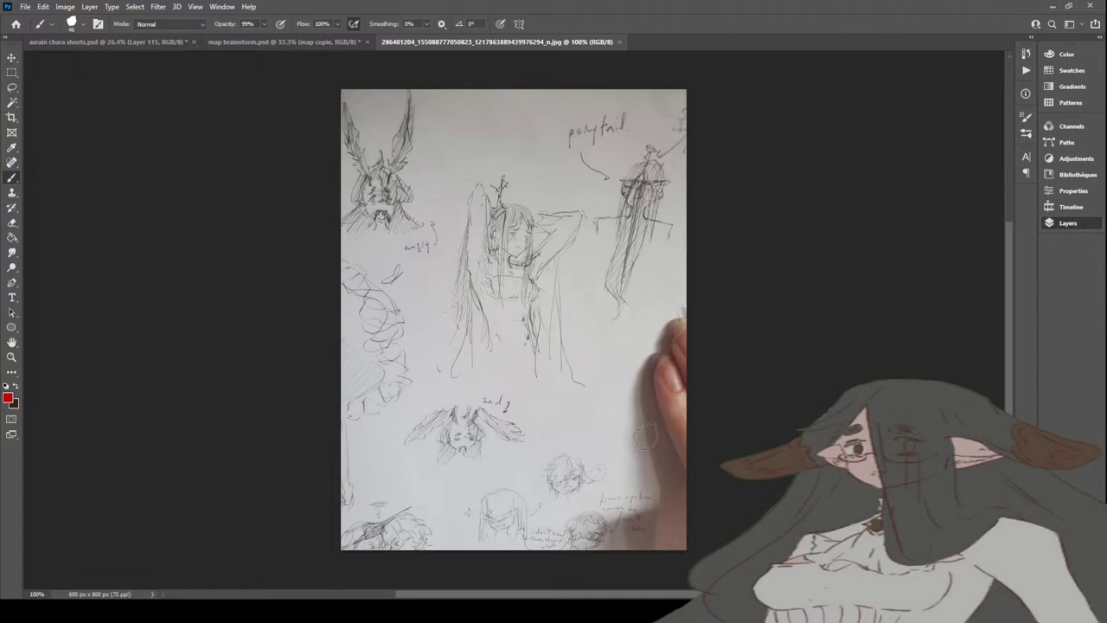
Step: Examine the ponytail sketch photo at 100% and the two swordsman views in 20201021_223932.jpg at 50%, and close both photos
{"action": "left_click", "coordinate": [244, 45]}
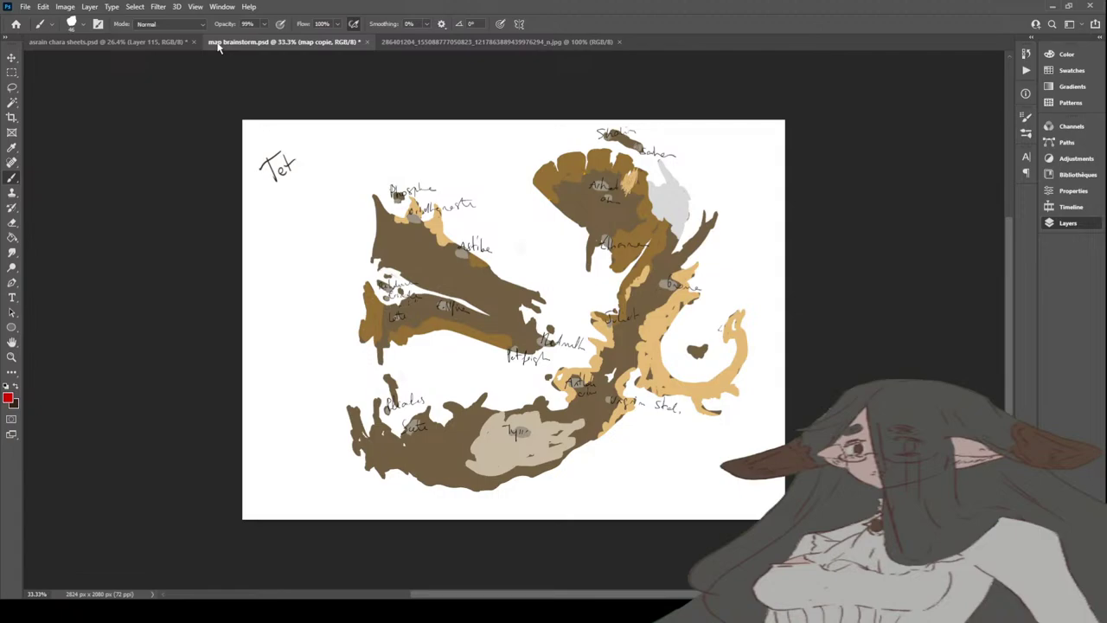
{"action": "left_click", "coordinate": [151, 43]}
{"action": "left_click", "coordinate": [563, 45]}
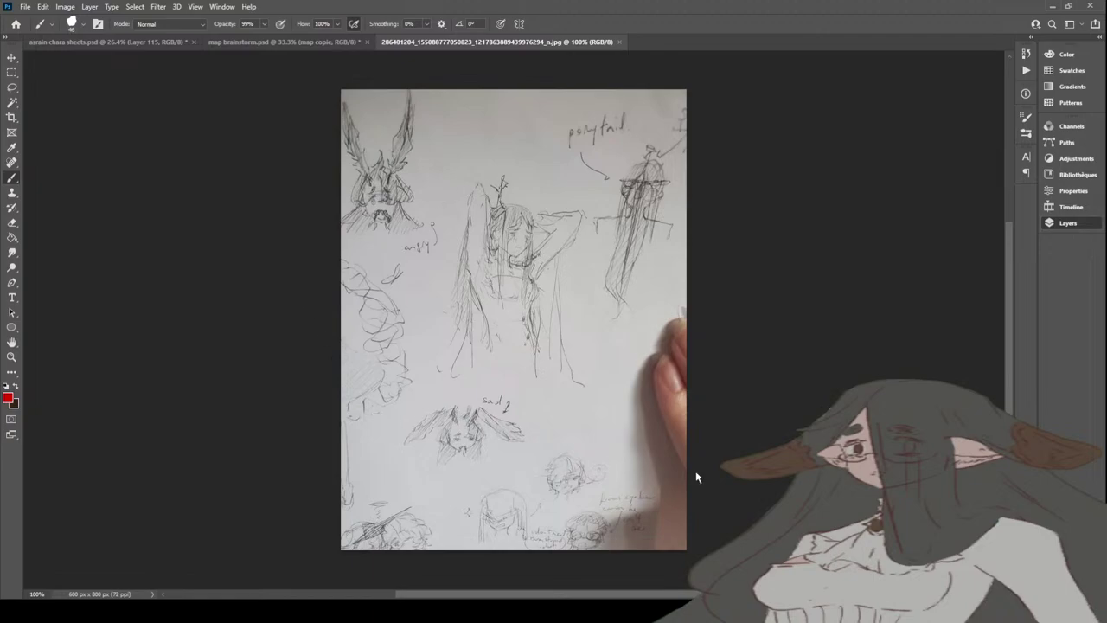
{"action": "key", "text": "z"}
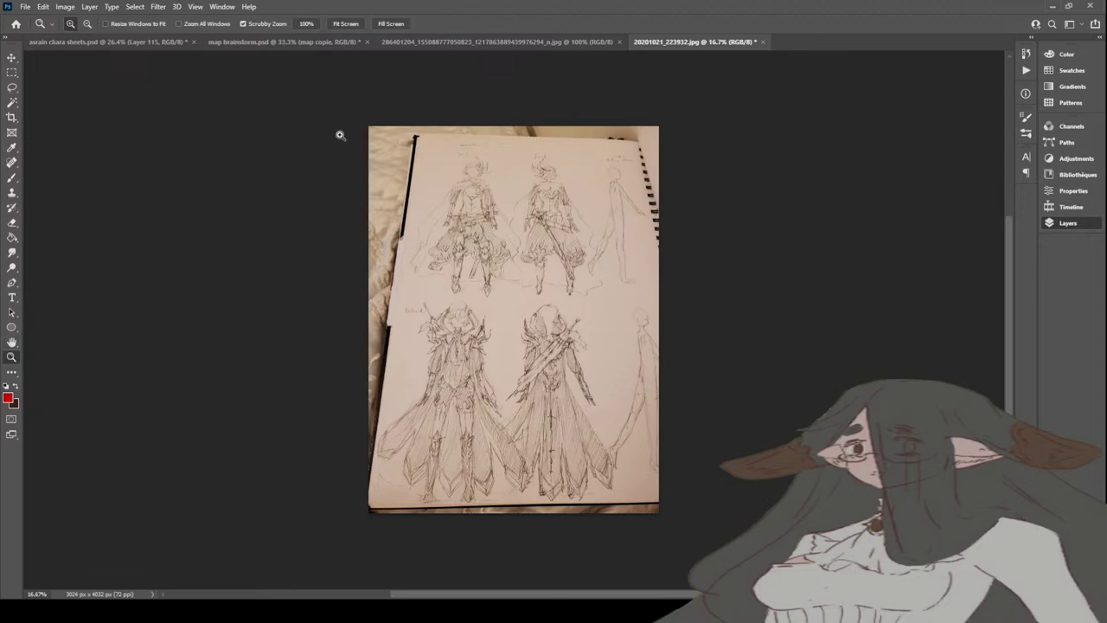
{"action": "left_click", "coordinate": [531, 167]}
{"action": "left_click", "coordinate": [447, 170]}
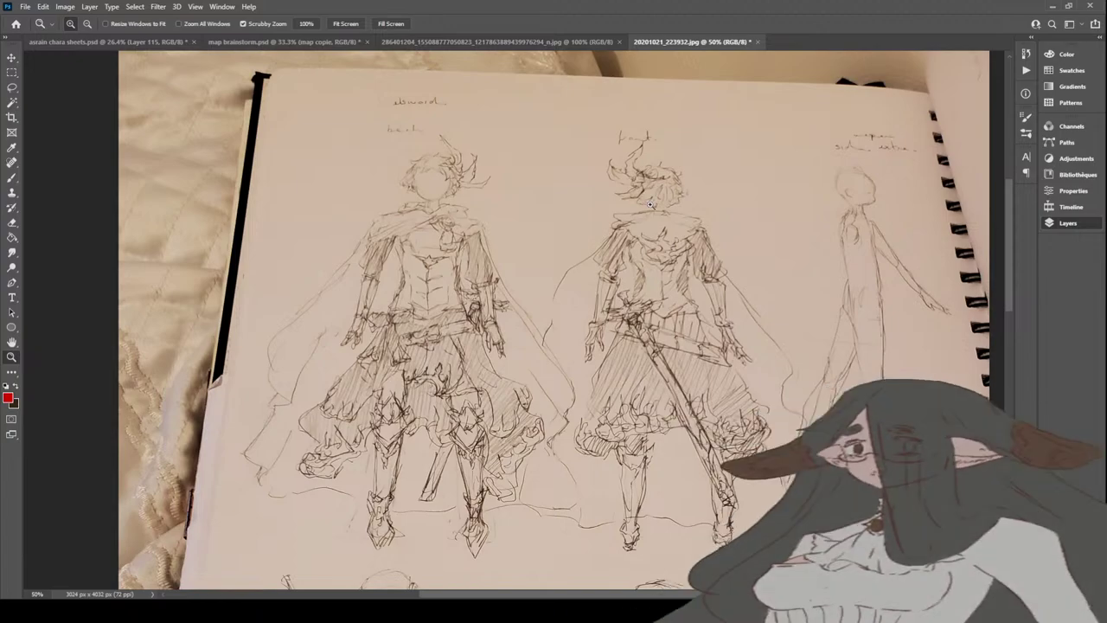
{"action": "left_click", "coordinate": [547, 46]}
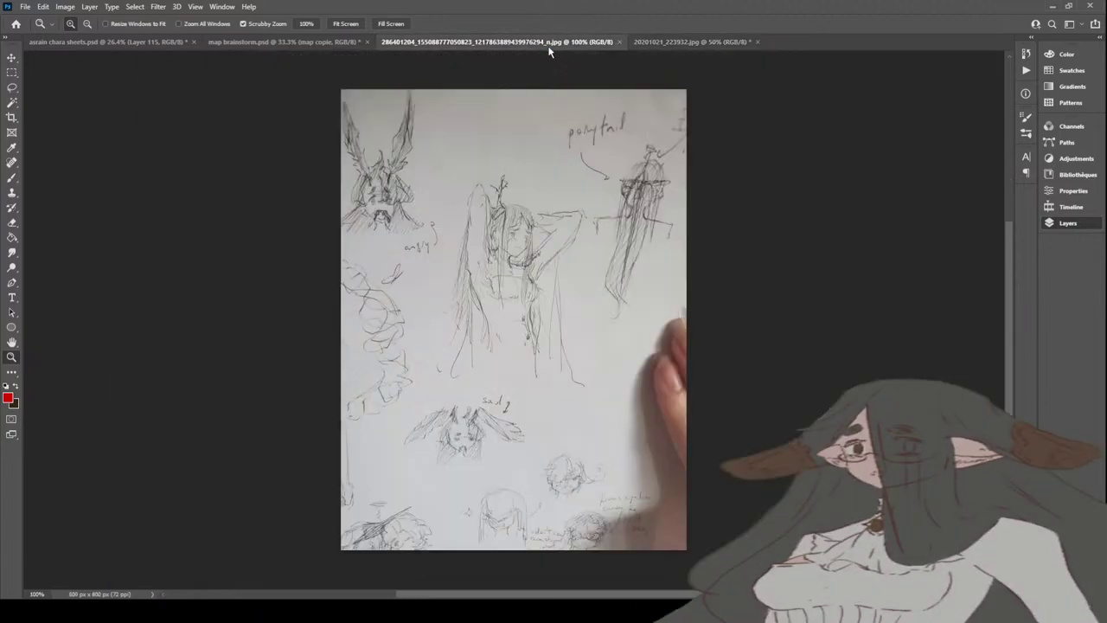
{"action": "left_click", "coordinate": [620, 42]}
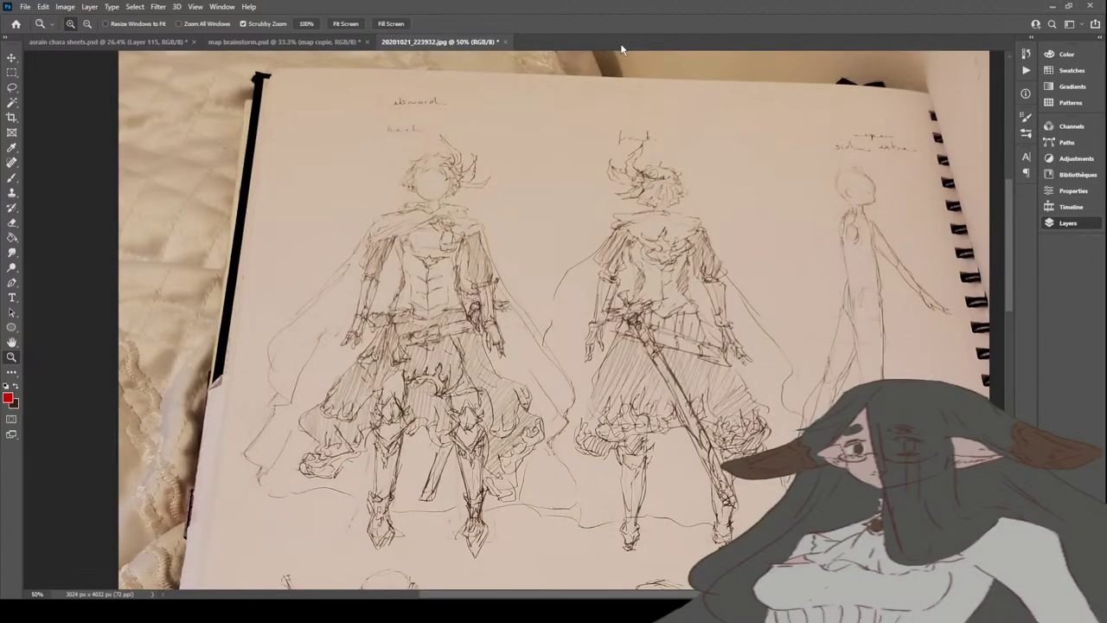
{"action": "left_click", "coordinate": [506, 41]}
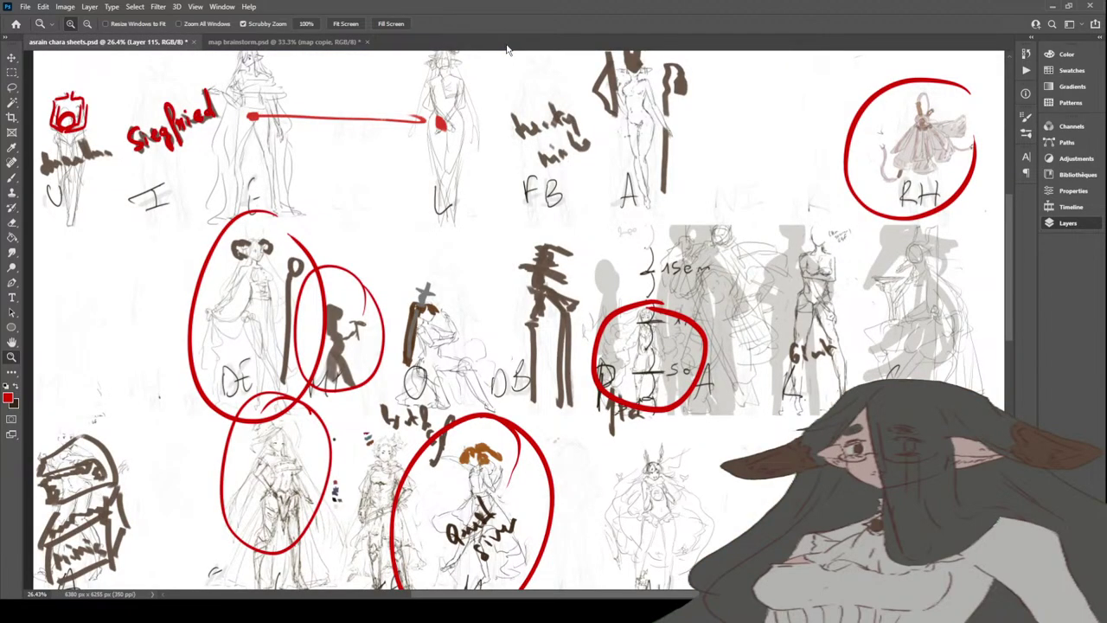
Step: Trace the head, the cross and the dark bar of the seated figure marked O in red, and undo these marks
{"action": "key", "text": "b"}
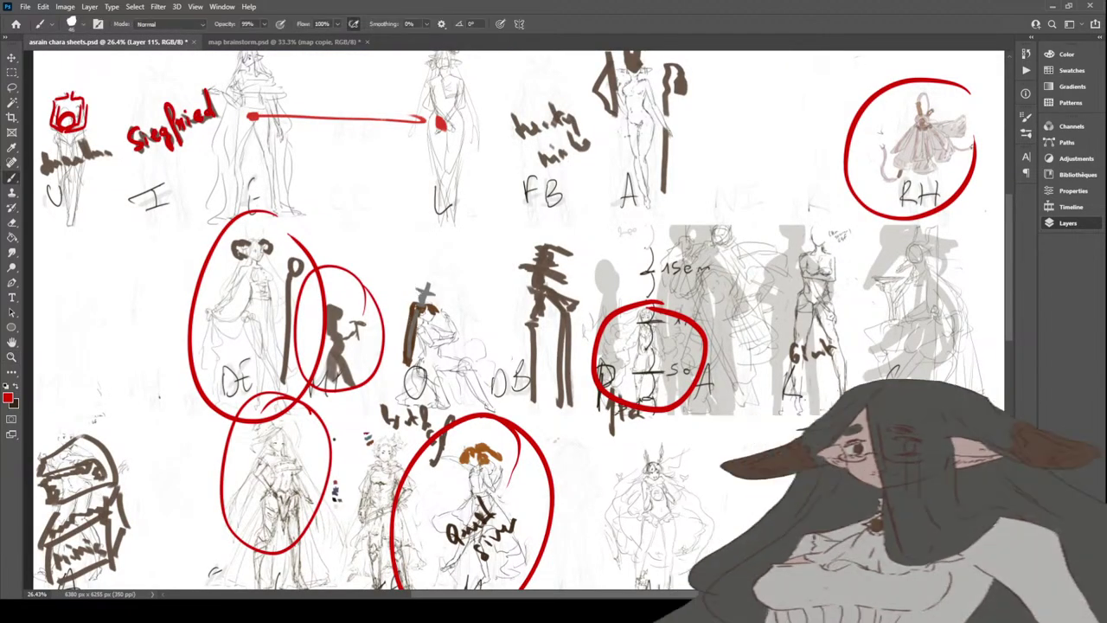
{"action": "mouse_move", "coordinate": [428, 308]}
{"action": "left_mouse_down"}
{"action": "mouse_move", "coordinate": [437, 310]}
{"action": "mouse_move", "coordinate": [406, 345]}
{"action": "mouse_move", "coordinate": [415, 311]}
{"action": "mouse_move", "coordinate": [406, 352]}
{"action": "mouse_move", "coordinate": [435, 294]}
{"action": "mouse_move", "coordinate": [408, 348]}
{"action": "left_mouse_up"}
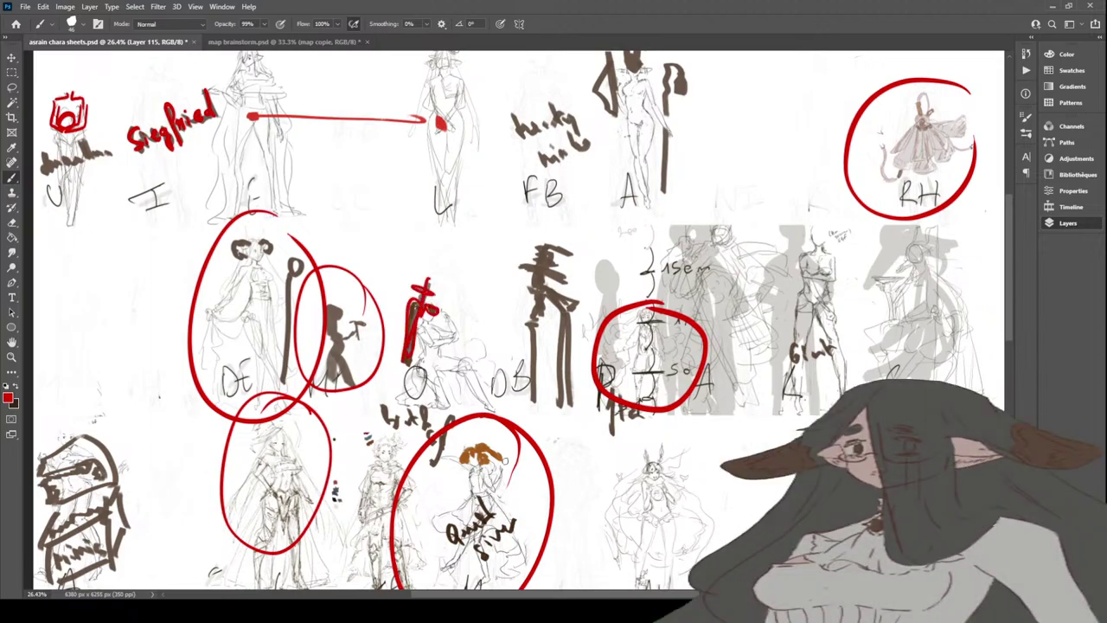
{"action": "key", "text": "ctrl+z"}
{"action": "key", "text": "ctrl+z"}
{"action": "key", "text": "ctrl+z"}
{"action": "key", "text": "ctrl+z"}
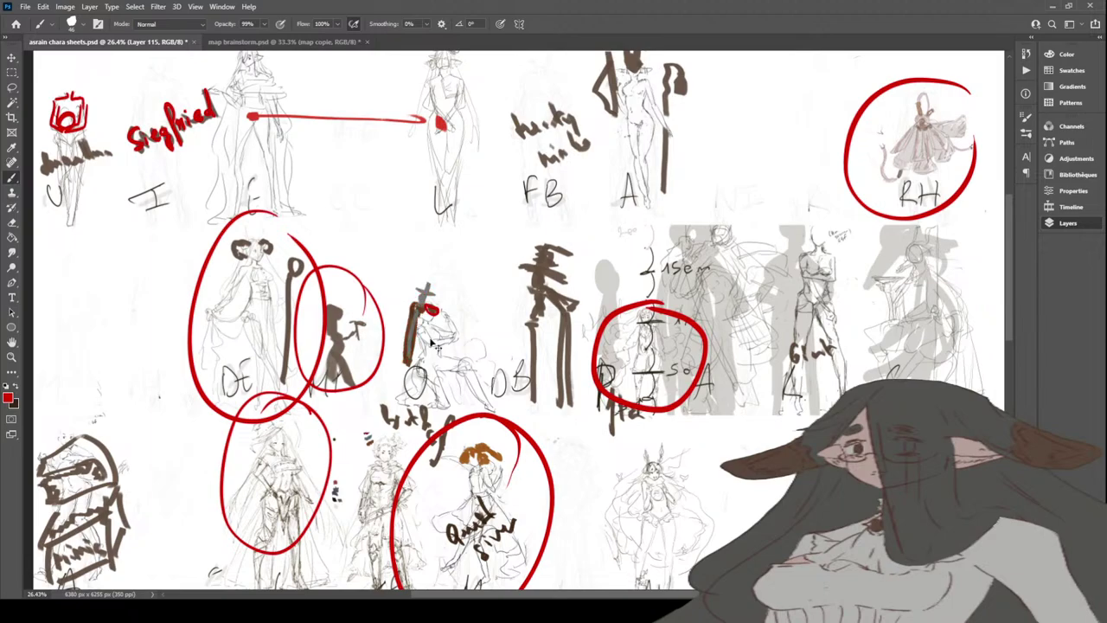
{"action": "key", "text": "ctrl+z"}
Step: Trace the hat, shoulders and long legs of the tall dark figure marked DB in red
{"action": "left_click_drag", "start_coordinate": [623, 594], "coordinate": [710, 594]}
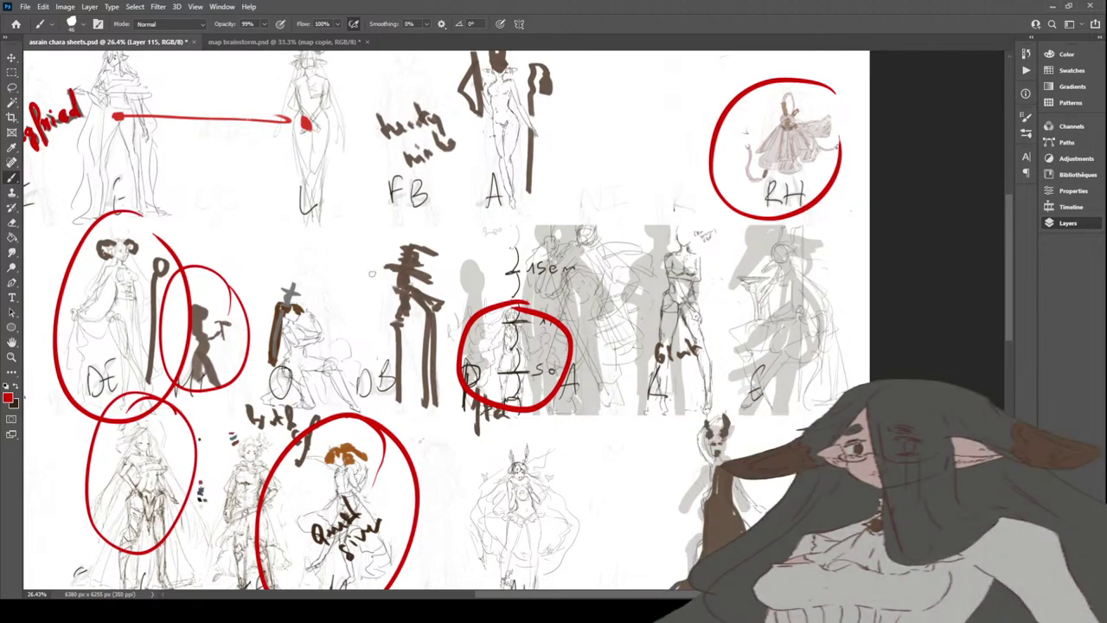
{"action": "left_click_drag", "start_coordinate": [410, 291], "coordinate": [434, 344]}
{"action": "mouse_move", "coordinate": [413, 291]}
{"action": "left_mouse_down"}
{"action": "mouse_move", "coordinate": [443, 297]}
{"action": "mouse_move", "coordinate": [384, 332]}
{"action": "mouse_move", "coordinate": [402, 301]}
{"action": "mouse_move", "coordinate": [396, 412]}
{"action": "left_mouse_up"}
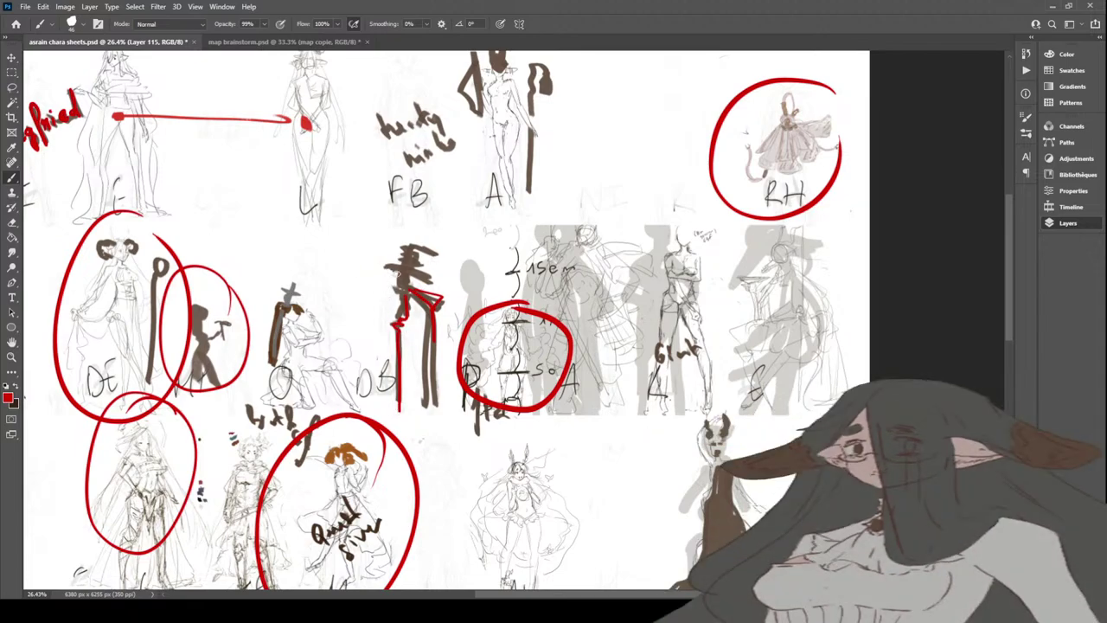
{"action": "mouse_move", "coordinate": [376, 268]}
{"action": "left_mouse_down"}
{"action": "mouse_move", "coordinate": [435, 280]}
{"action": "mouse_move", "coordinate": [420, 279]}
{"action": "mouse_move", "coordinate": [440, 249]}
{"action": "mouse_move", "coordinate": [414, 240]}
{"action": "left_mouse_up"}
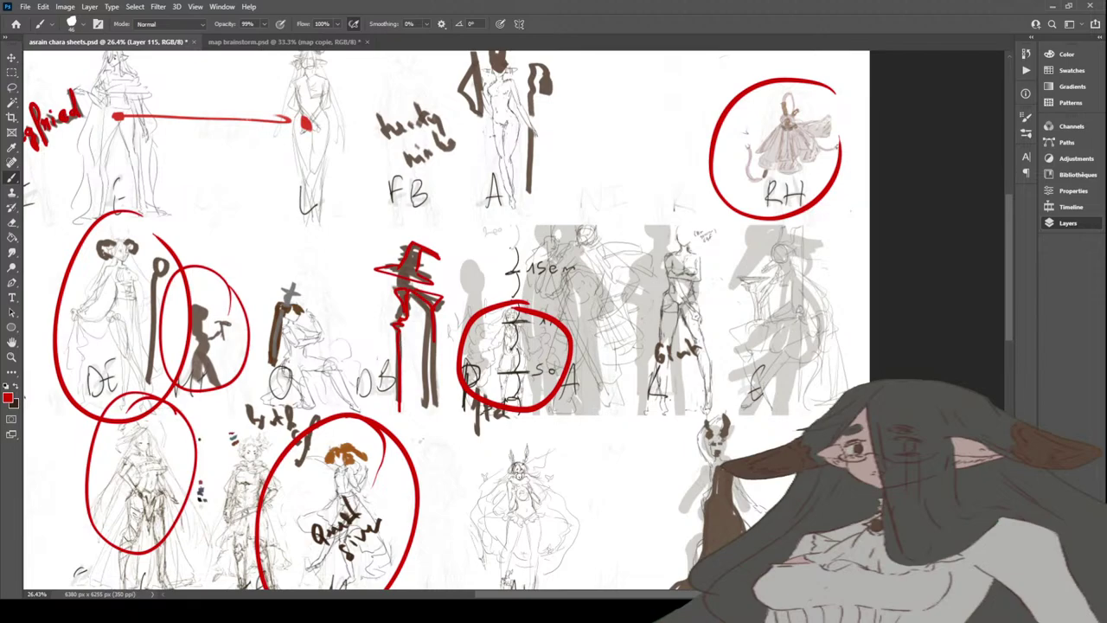
Step: Examine the armored figure in Mecha design sketch study.jpg and the long-haired figure in 20210222_191208.jpg, and close both images
{"action": "left_click_drag", "start_coordinate": [634, 383], "coordinate": [594, 384]}
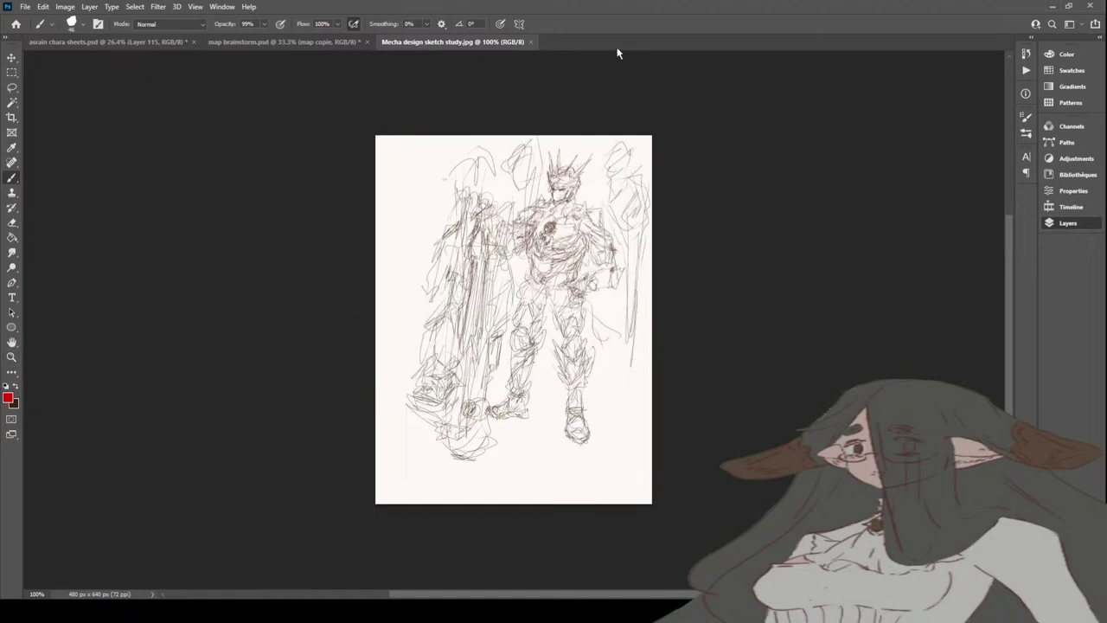
{"action": "left_click", "coordinate": [532, 42]}
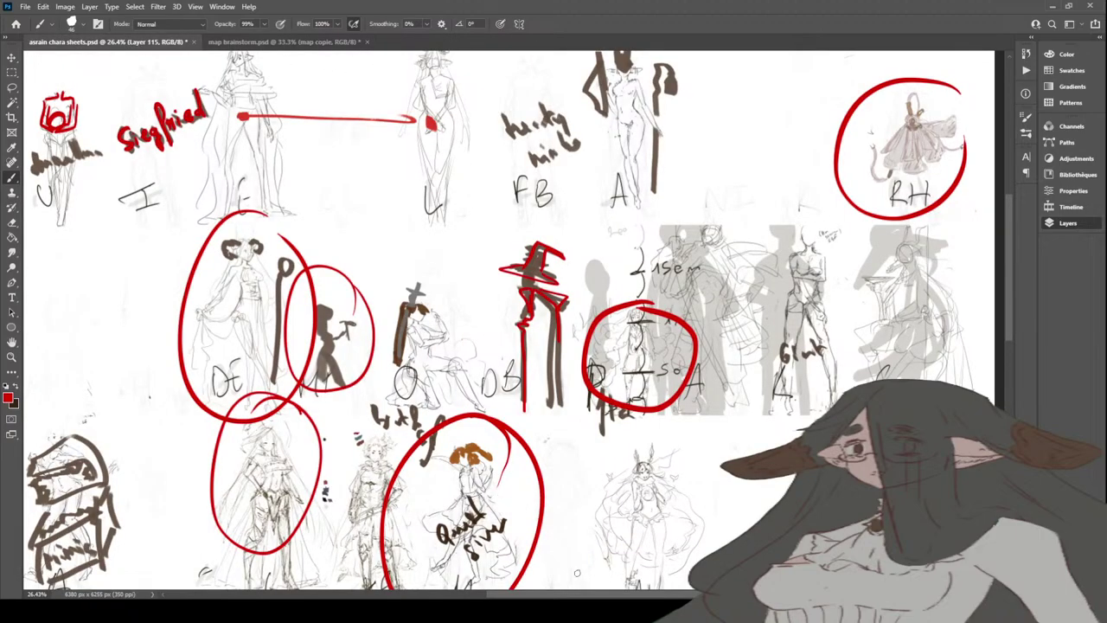
{"action": "left_click_drag", "start_coordinate": [605, 594], "coordinate": [626, 597]}
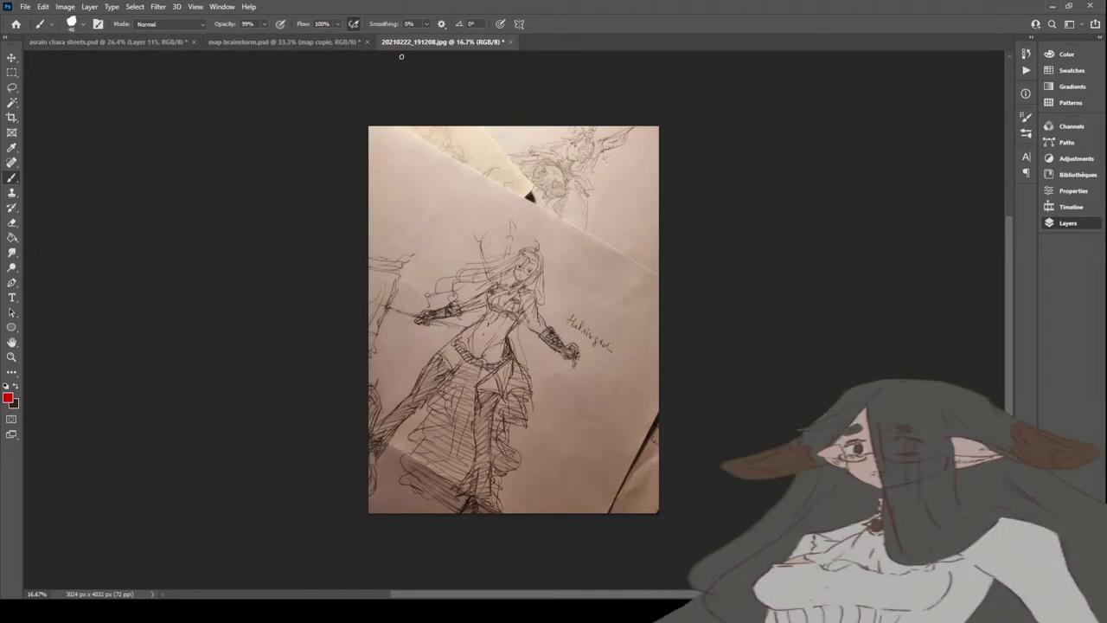
{"action": "left_click", "coordinate": [510, 41]}
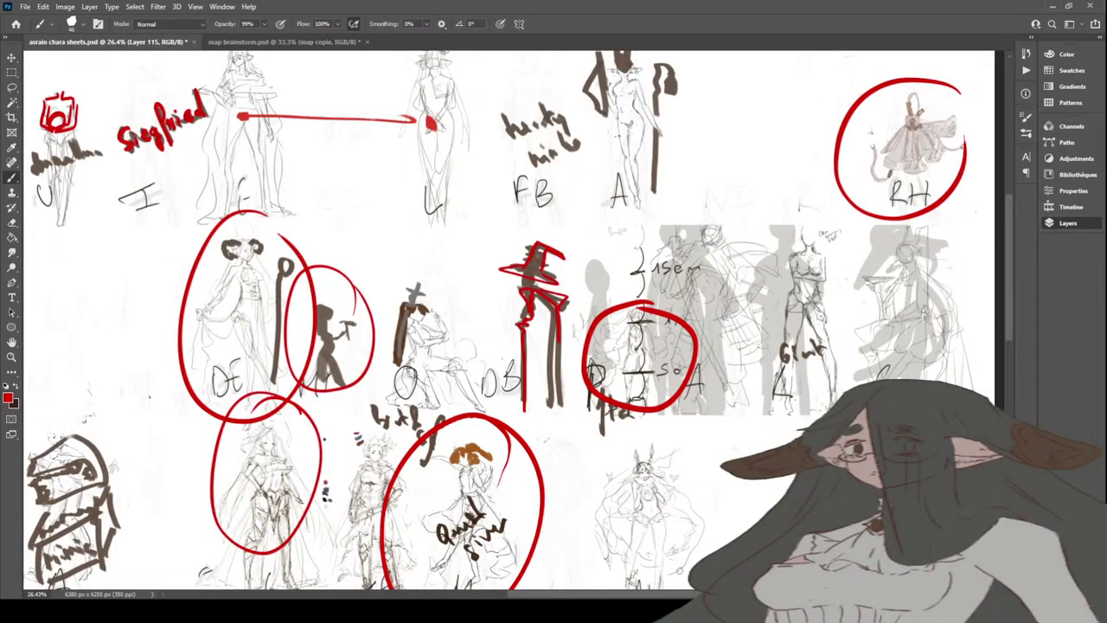
Step: Examine the winged long-haired figure in Chara design digital Alckiel.jpg at 100%, and return to the character sheet
{"action": "left_click_drag", "start_coordinate": [616, 595], "coordinate": [658, 595]}
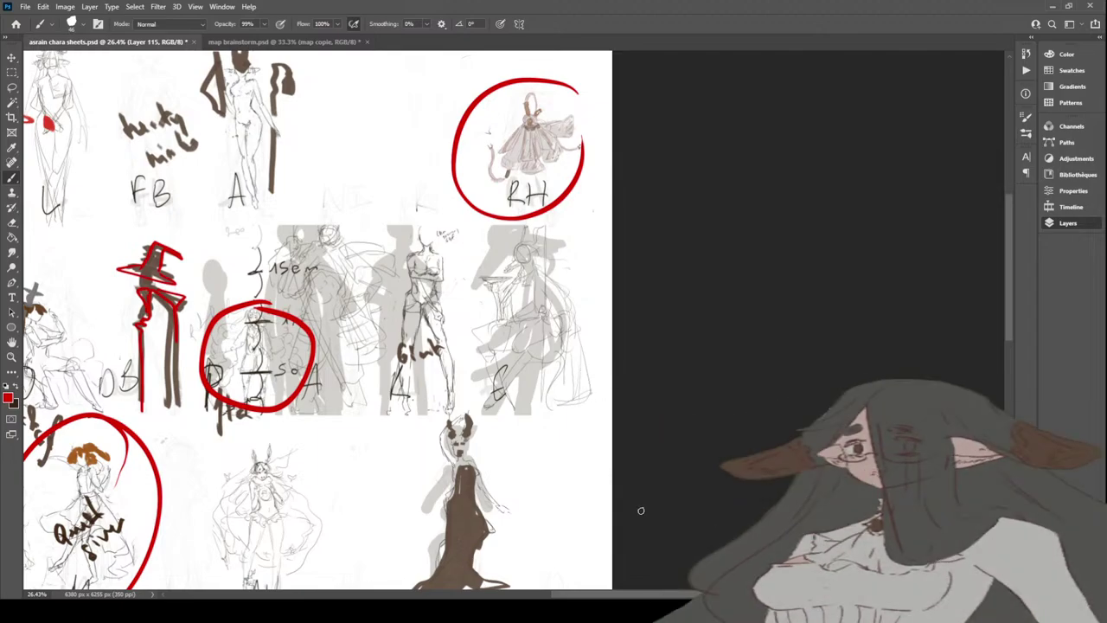
{"action": "mouse_move", "coordinate": [346, 390]}
{"action": "left_mouse_down"}
{"action": "mouse_move", "coordinate": [743, 317]}
{"action": "mouse_move", "coordinate": [965, 318]}
{"action": "mouse_move", "coordinate": [966, 355]}
{"action": "left_mouse_up"}
{"action": "scroll", "coordinate": [634, 320], "scroll_direction": "down", "scroll_amount": 2}
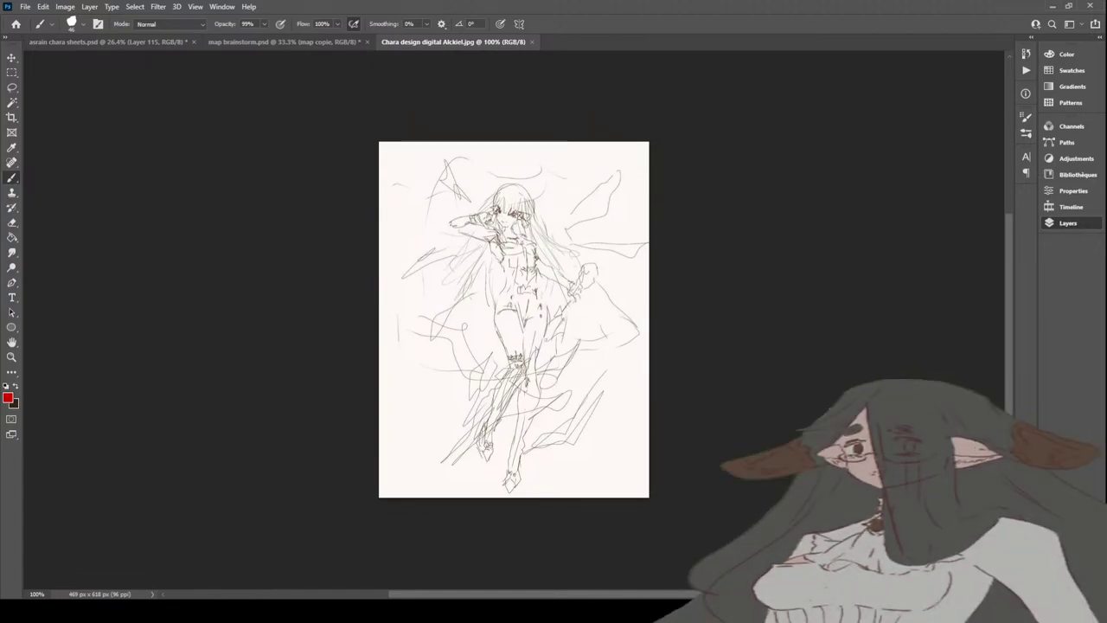
{"action": "left_click_drag", "start_coordinate": [453, 246], "coordinate": [432, 256]}
{"action": "left_click", "coordinate": [111, 41]}
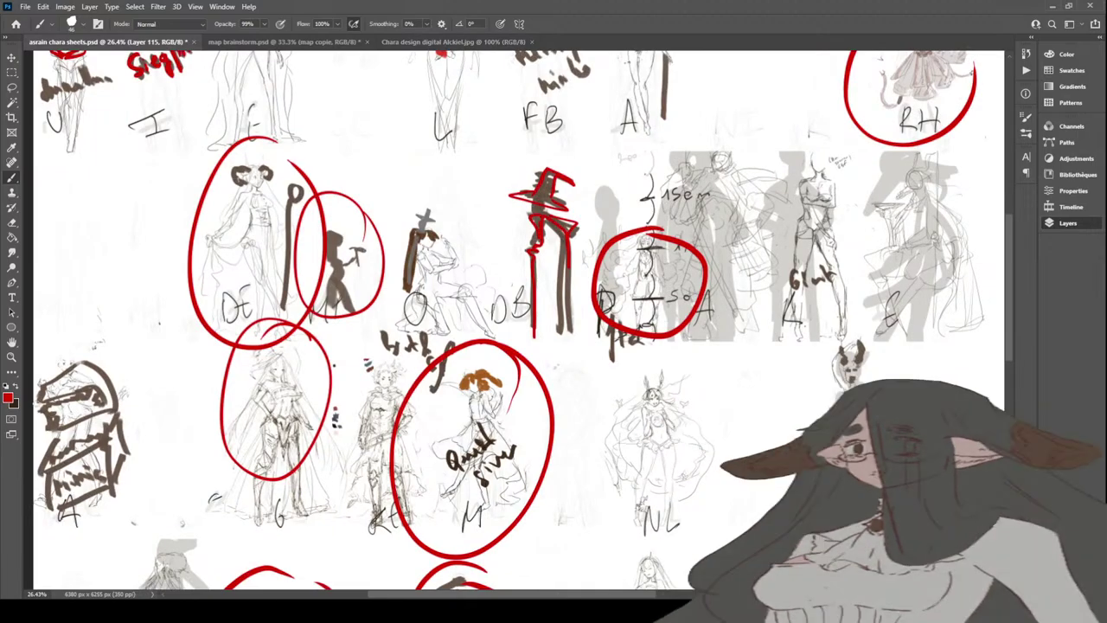
Step: Outline the body of the mimic chest below its lid in red on the character sheet
{"action": "mouse_move", "coordinate": [118, 437]}
{"action": "left_mouse_down"}
{"action": "mouse_move", "coordinate": [42, 471]}
{"action": "mouse_move", "coordinate": [116, 415]}
{"action": "left_mouse_up"}
{"action": "left_click_drag", "start_coordinate": [43, 465], "coordinate": [54, 505]}
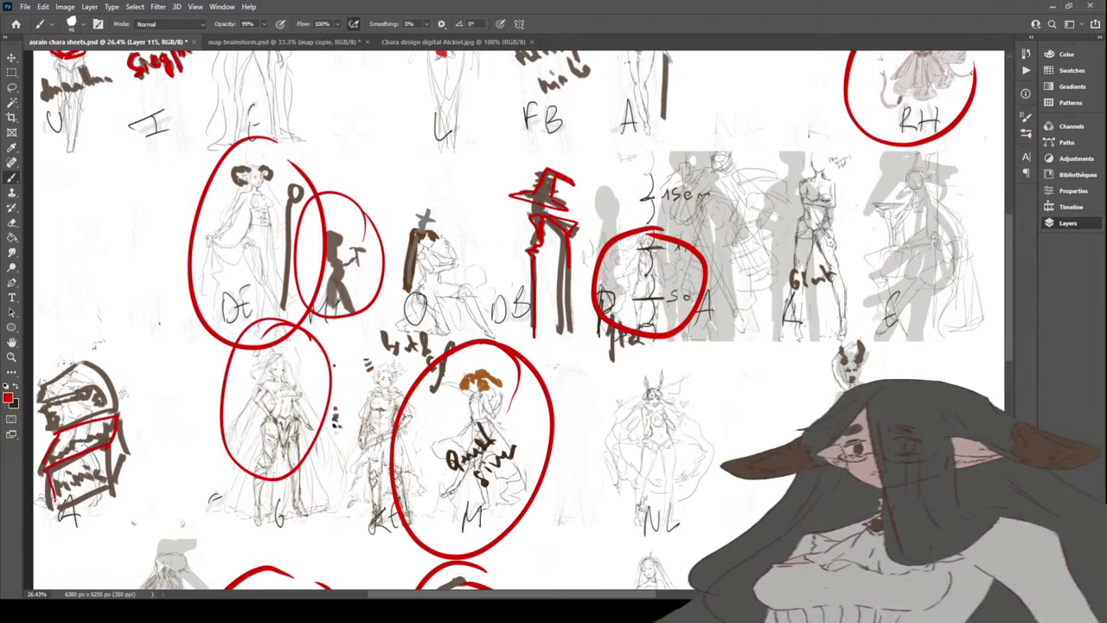
{"action": "left_click_drag", "start_coordinate": [100, 450], "coordinate": [119, 489]}
{"action": "mouse_move", "coordinate": [112, 422]}
{"action": "left_mouse_down"}
{"action": "mouse_move", "coordinate": [131, 472]}
{"action": "mouse_move", "coordinate": [44, 505]}
{"action": "left_mouse_up"}
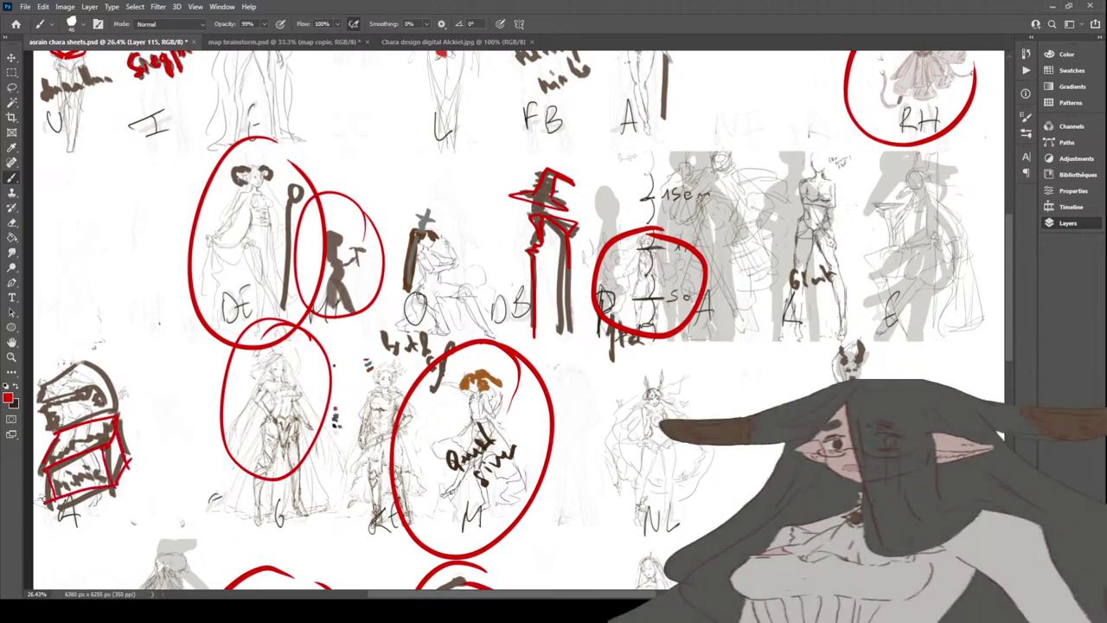
Step: Trace the mimic chest's lid and jagged mouth in red, and write "Mimic" across its front
{"action": "mouse_move", "coordinate": [54, 398]}
{"action": "left_mouse_down"}
{"action": "mouse_move", "coordinate": [118, 402]}
{"action": "mouse_move", "coordinate": [108, 411]}
{"action": "left_mouse_up"}
{"action": "mouse_move", "coordinate": [42, 408]}
{"action": "left_mouse_down"}
{"action": "mouse_move", "coordinate": [66, 403]}
{"action": "mouse_move", "coordinate": [35, 405]}
{"action": "mouse_move", "coordinate": [52, 420]}
{"action": "mouse_move", "coordinate": [42, 437]}
{"action": "mouse_move", "coordinate": [41, 413]}
{"action": "mouse_move", "coordinate": [98, 401]}
{"action": "mouse_move", "coordinate": [102, 446]}
{"action": "mouse_move", "coordinate": [68, 456]}
{"action": "left_mouse_up"}
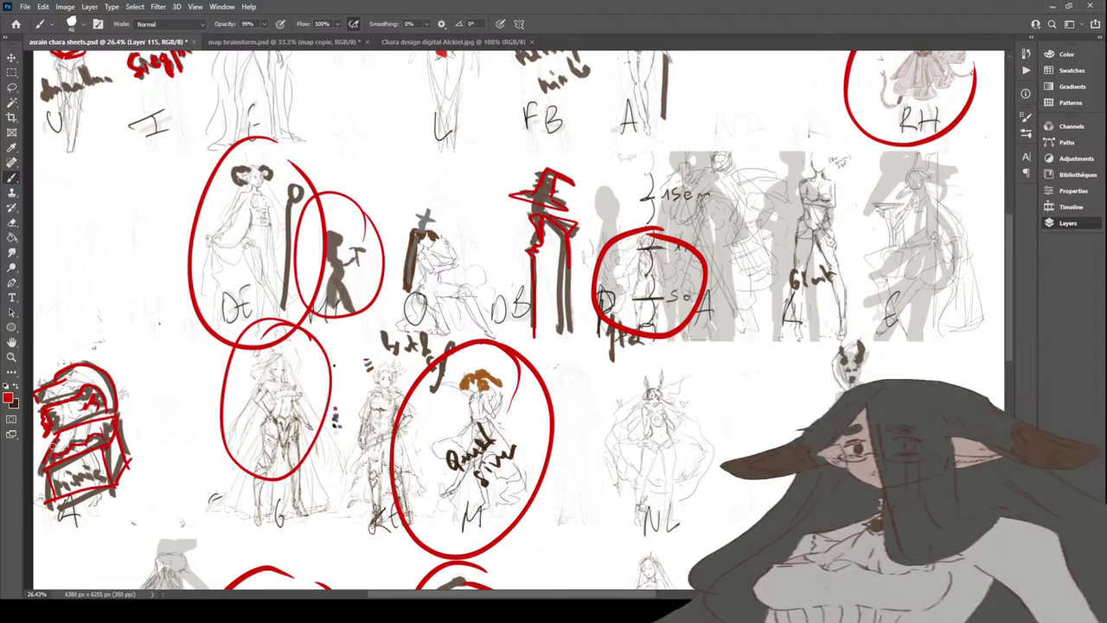
{"action": "mouse_move", "coordinate": [54, 499]}
{"action": "left_mouse_down"}
{"action": "mouse_move", "coordinate": [85, 465]}
{"action": "mouse_move", "coordinate": [98, 480]}
{"action": "left_mouse_up"}
Step: Circle the seated figure marked O and the armored figure beside the Quick Silver design in red
{"action": "mouse_move", "coordinate": [467, 203]}
{"action": "left_mouse_down"}
{"action": "mouse_move", "coordinate": [500, 279]}
{"action": "mouse_move", "coordinate": [481, 211]}
{"action": "left_mouse_up"}
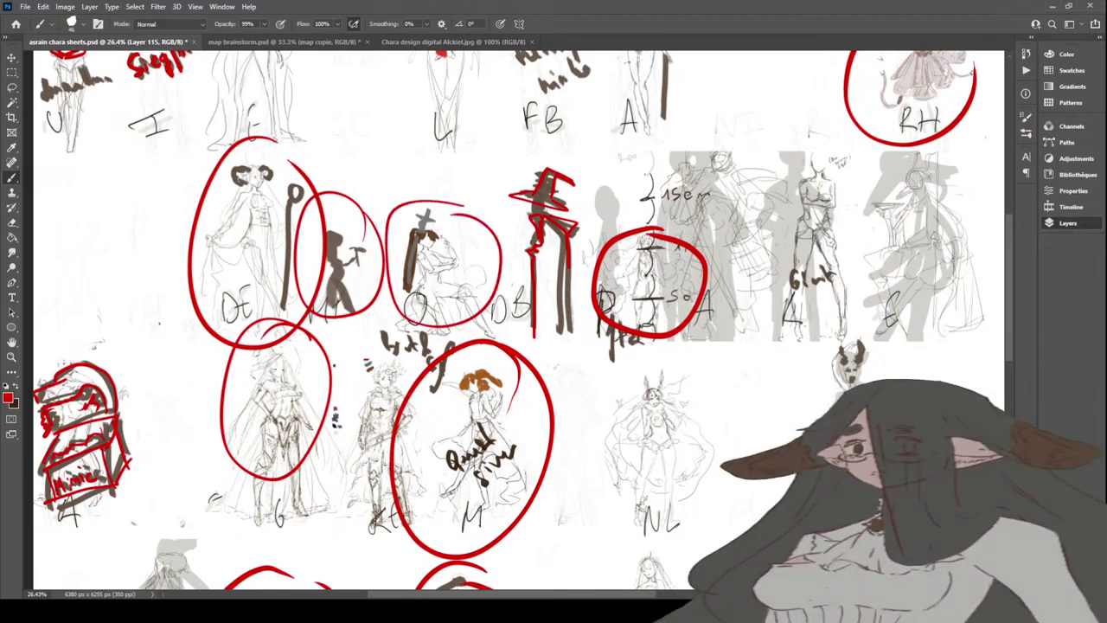
{"action": "mouse_move", "coordinate": [408, 355]}
{"action": "left_mouse_down"}
{"action": "mouse_move", "coordinate": [327, 493]}
{"action": "mouse_move", "coordinate": [433, 455]}
{"action": "left_mouse_up"}
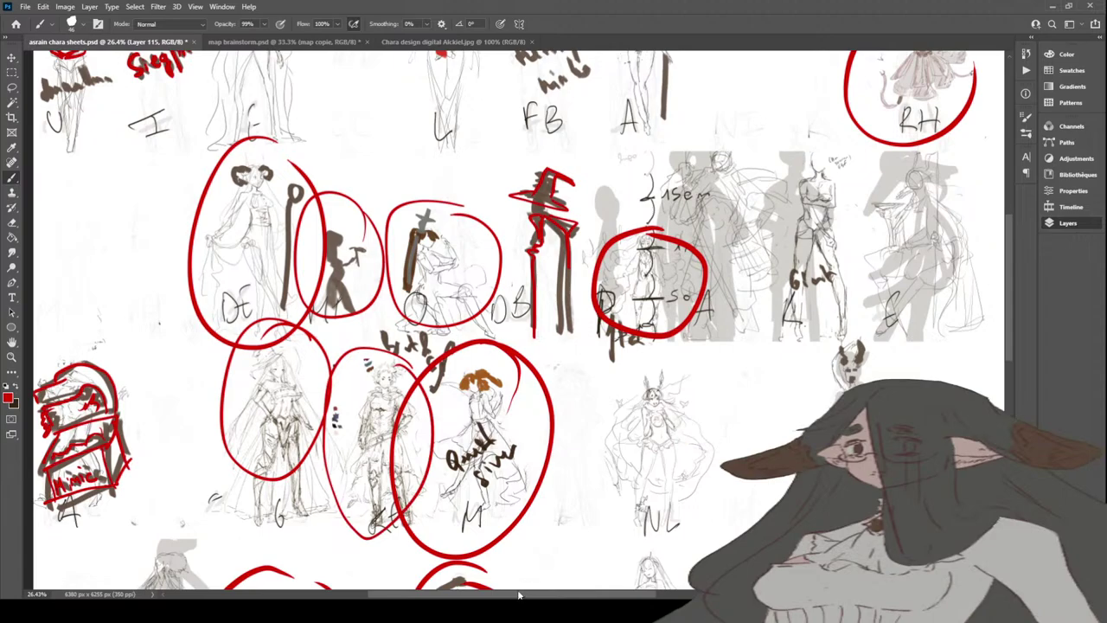
Step: Examine the full-body designs and facial expressions in 20210427_215937.jpg at 50%, and close the image
{"action": "left_click_drag", "start_coordinate": [523, 594], "coordinate": [674, 588]}
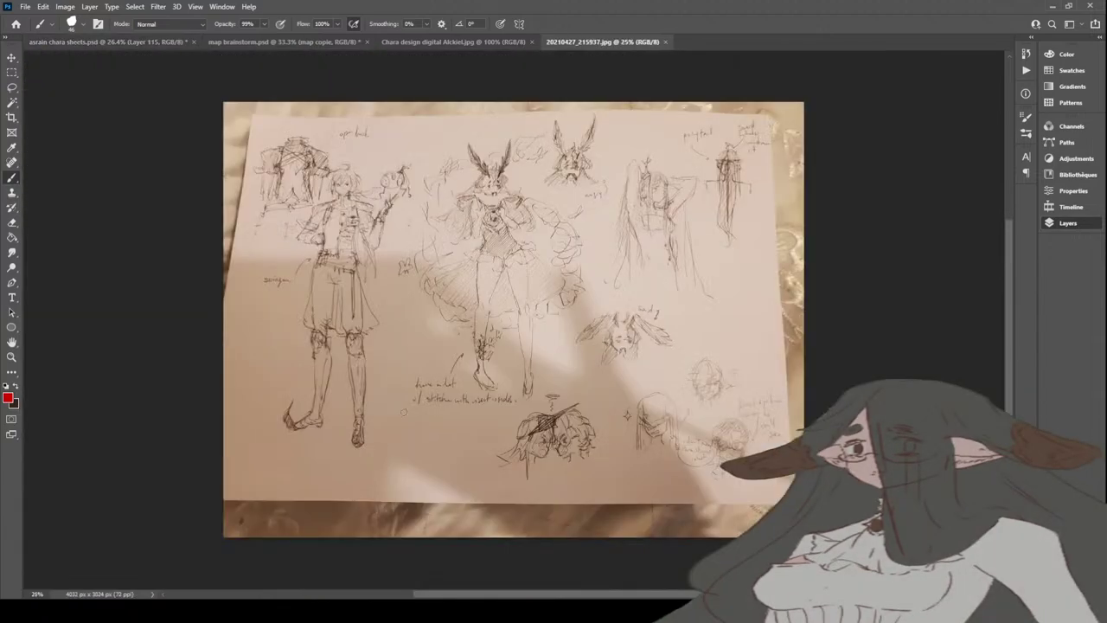
{"action": "left_click", "coordinate": [12, 356]}
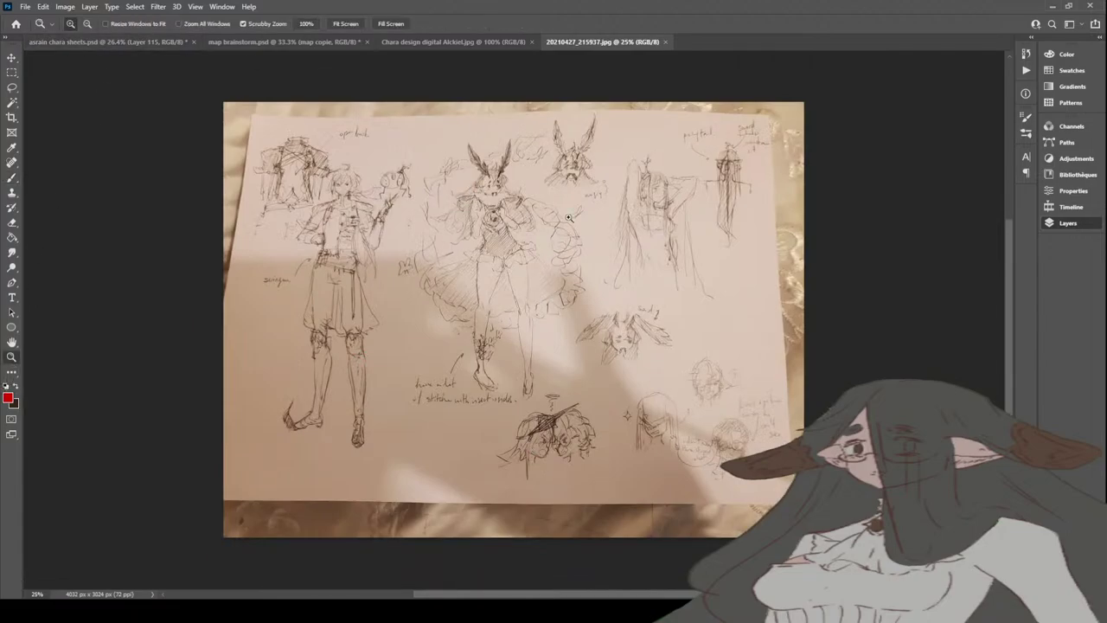
{"action": "left_click", "coordinate": [535, 244]}
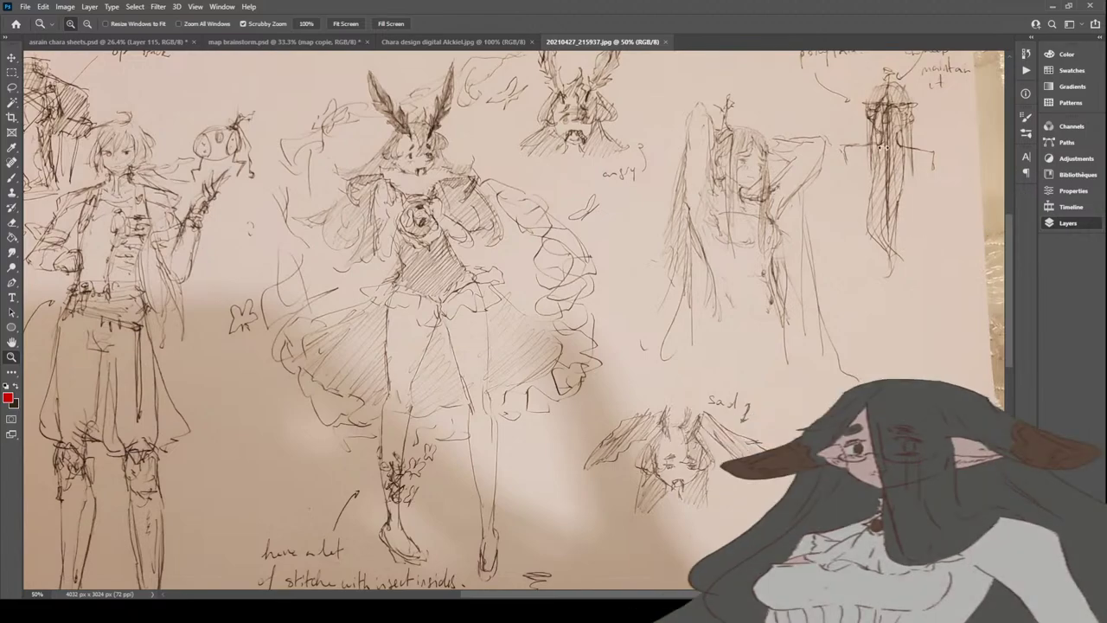
{"action": "scroll", "coordinate": [699, 353], "scroll_direction": "down", "scroll_amount": 5}
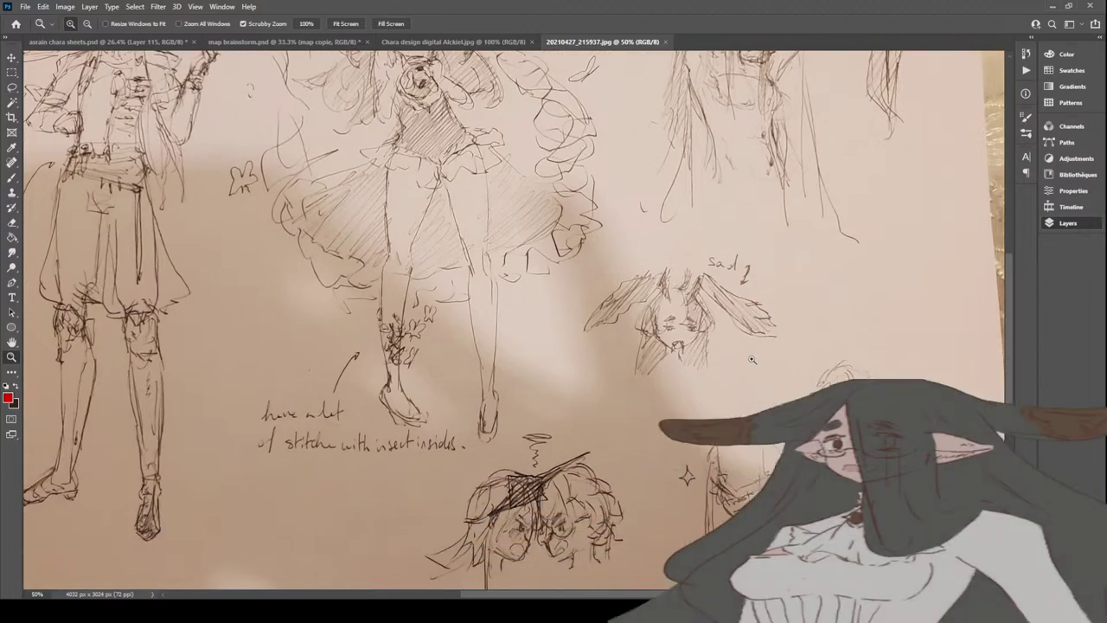
{"action": "scroll", "coordinate": [584, 597], "scroll_direction": "right", "scroll_amount": 7}
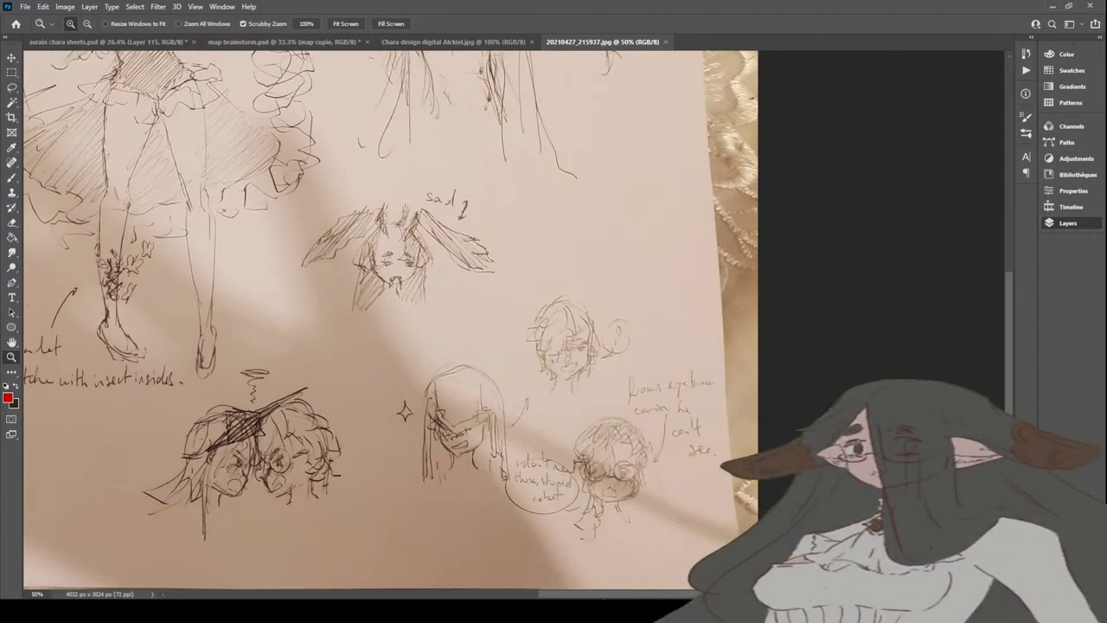
{"action": "scroll", "coordinate": [536, 597], "scroll_direction": "left", "scroll_amount": 10}
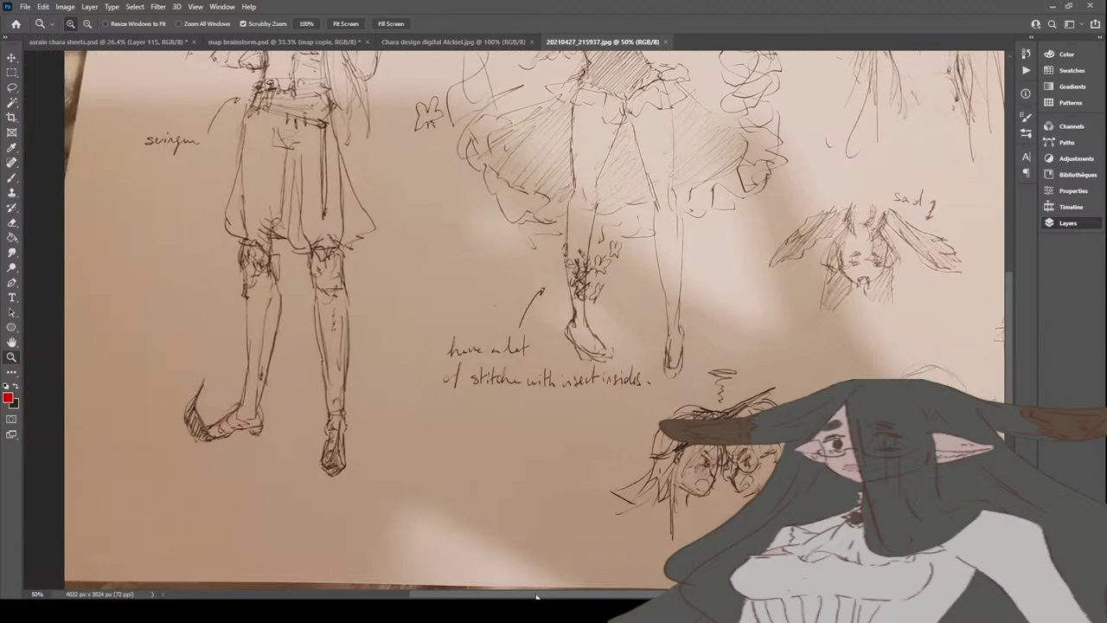
{"action": "scroll", "coordinate": [689, 470], "scroll_direction": "up", "scroll_amount": 6}
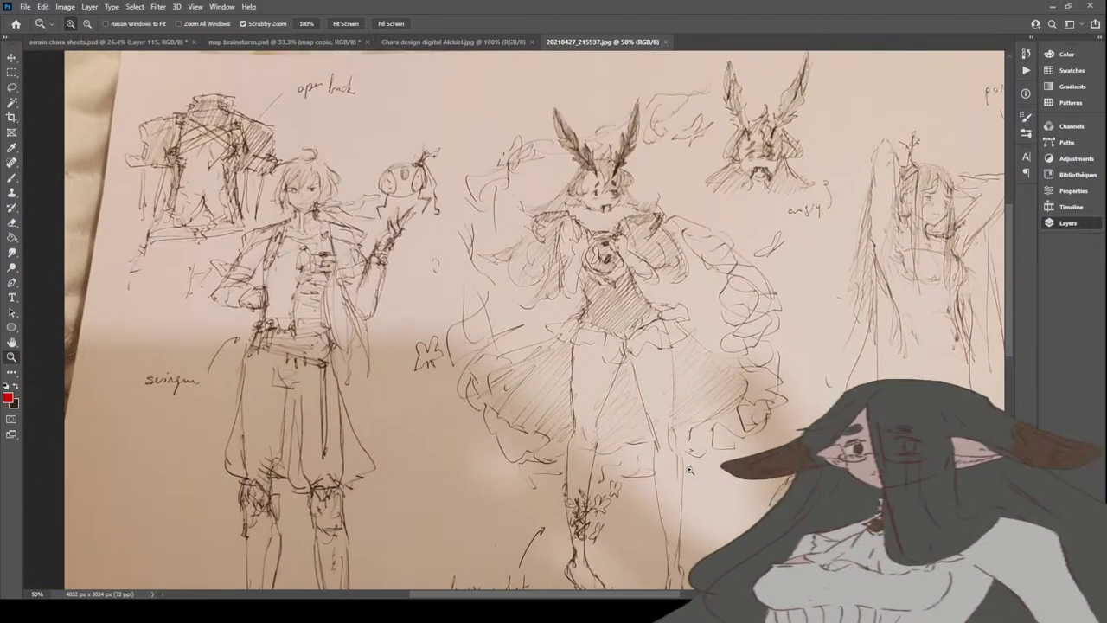
{"action": "left_click", "coordinate": [665, 41]}
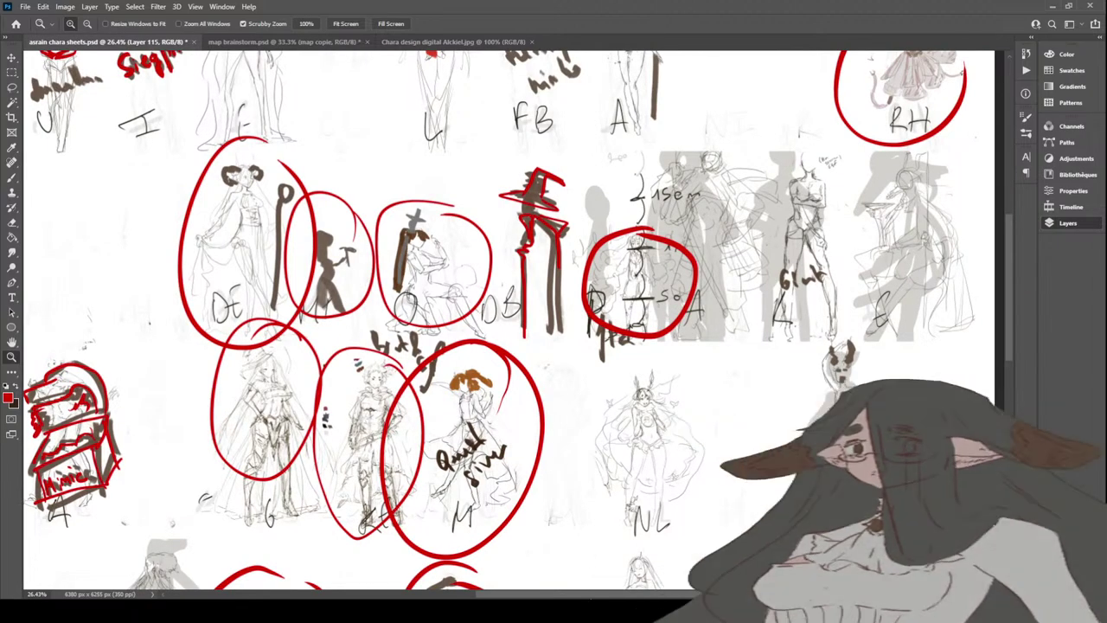
Step: Examine the horned mermaid-like figure in 20210222_190908.jpg at 50%, and close the image
{"action": "left_click_drag", "start_coordinate": [595, 597], "coordinate": [664, 597]}
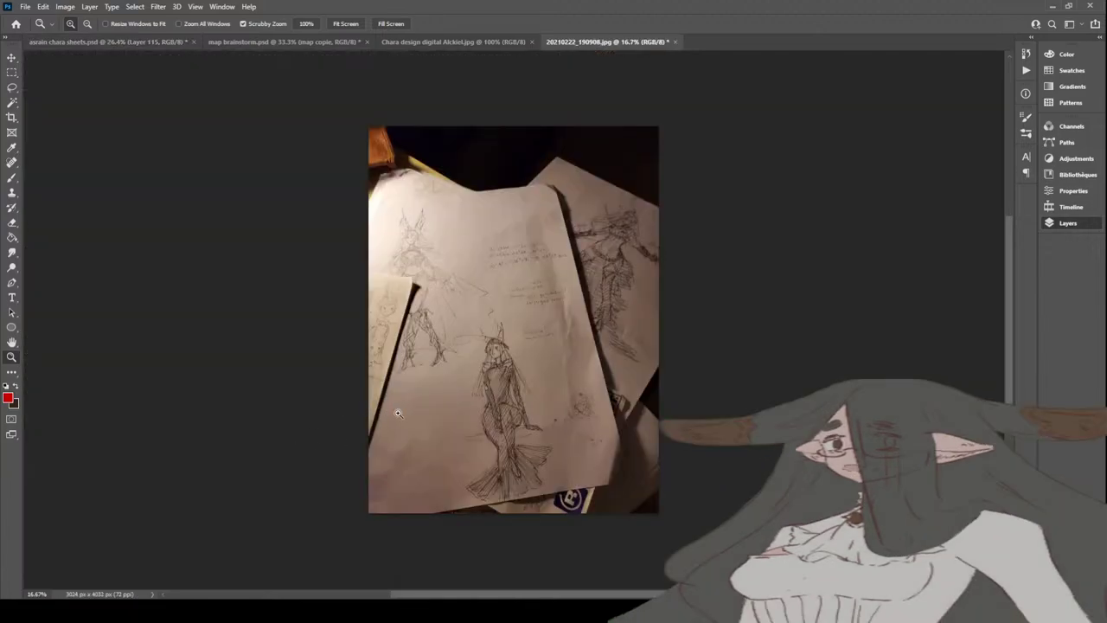
{"action": "left_click", "coordinate": [556, 418]}
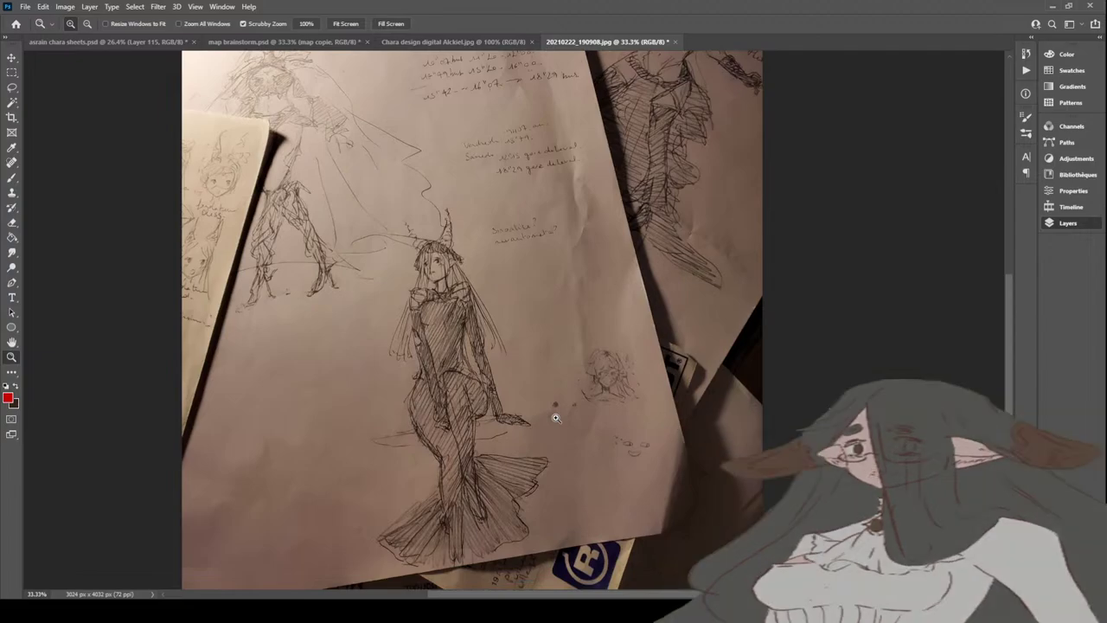
{"action": "left_click", "coordinate": [511, 434]}
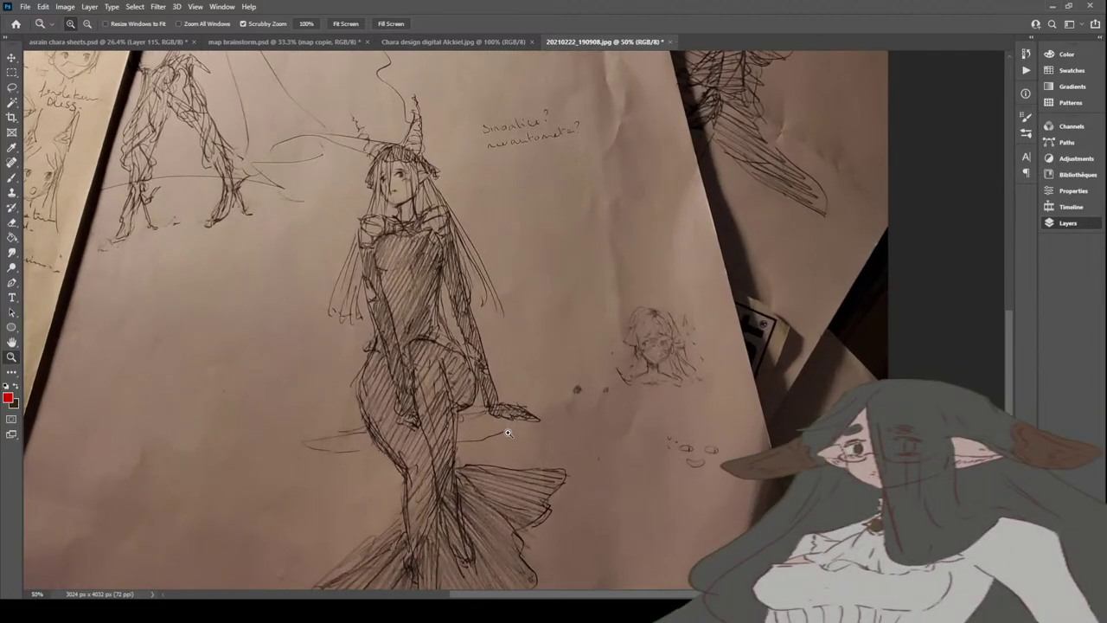
{"action": "scroll", "coordinate": [508, 434], "scroll_direction": "down", "scroll_amount": 1}
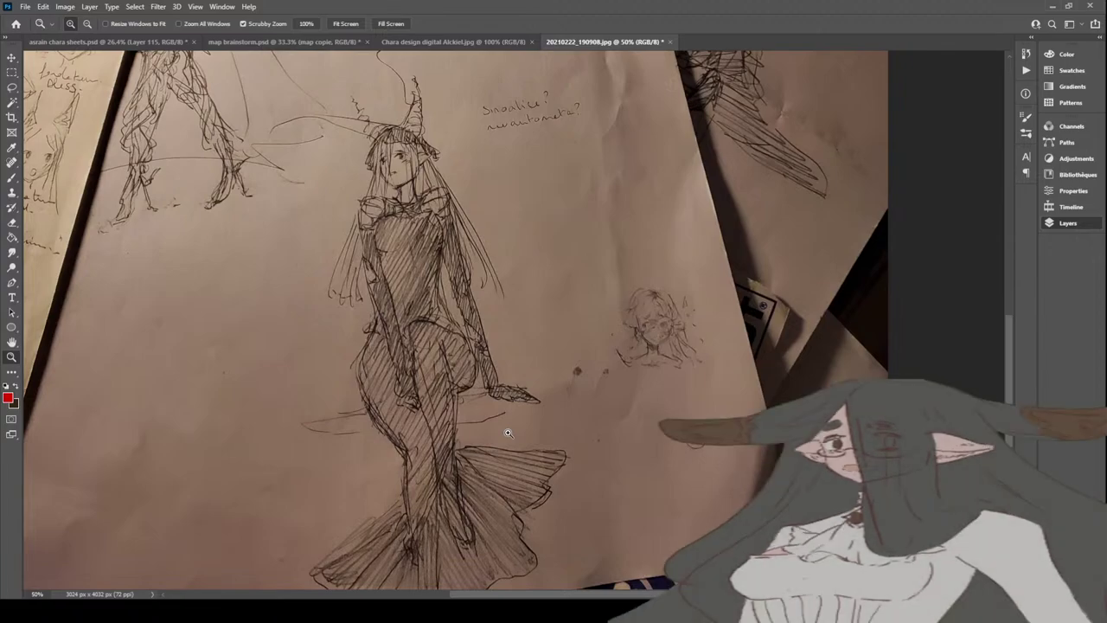
{"action": "left_click", "coordinate": [673, 42]}
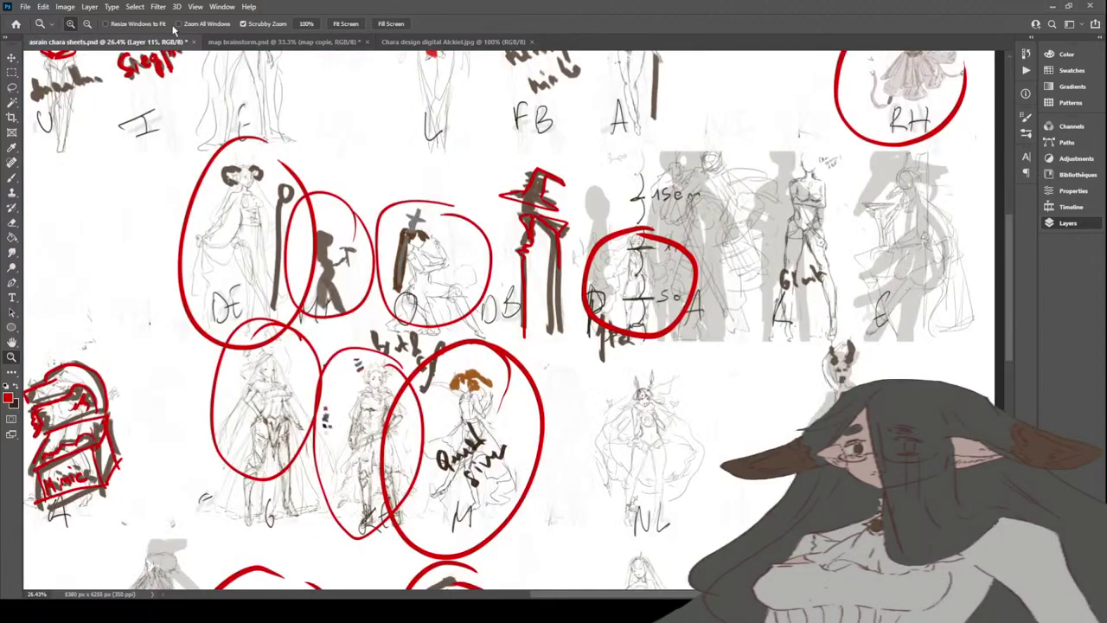
Step: View the jellyfish-like figure in 20210421_152751.jpg, and close the image
{"action": "left_click_drag", "start_coordinate": [565, 587], "coordinate": [708, 527]}
{"action": "scroll", "coordinate": [401, 496], "scroll_direction": "down", "scroll_amount": 4}
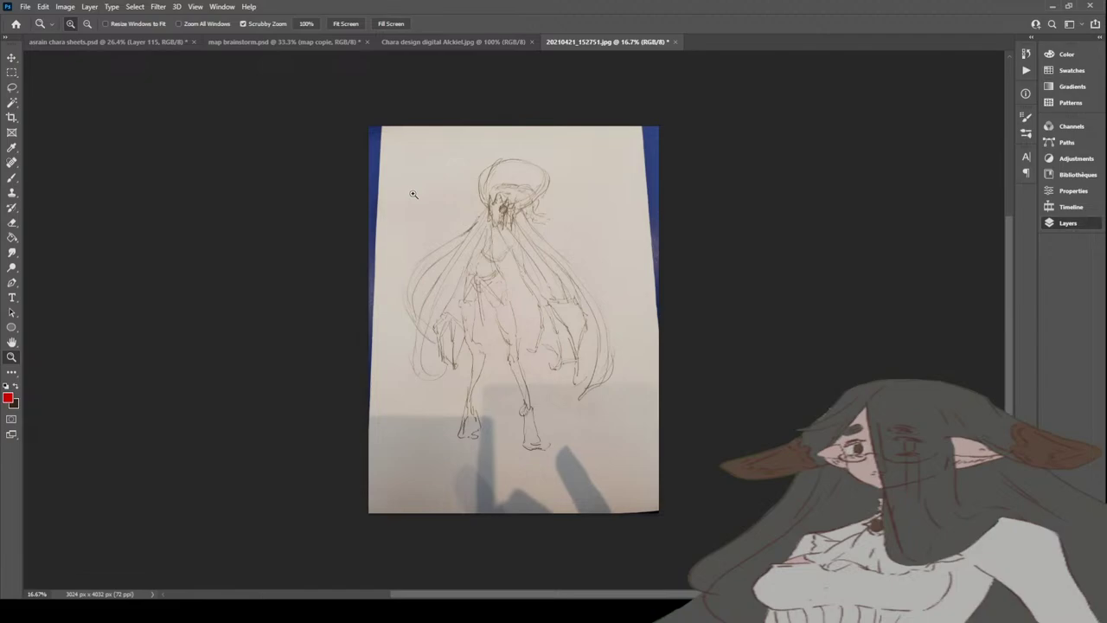
{"action": "left_click", "coordinate": [676, 41]}
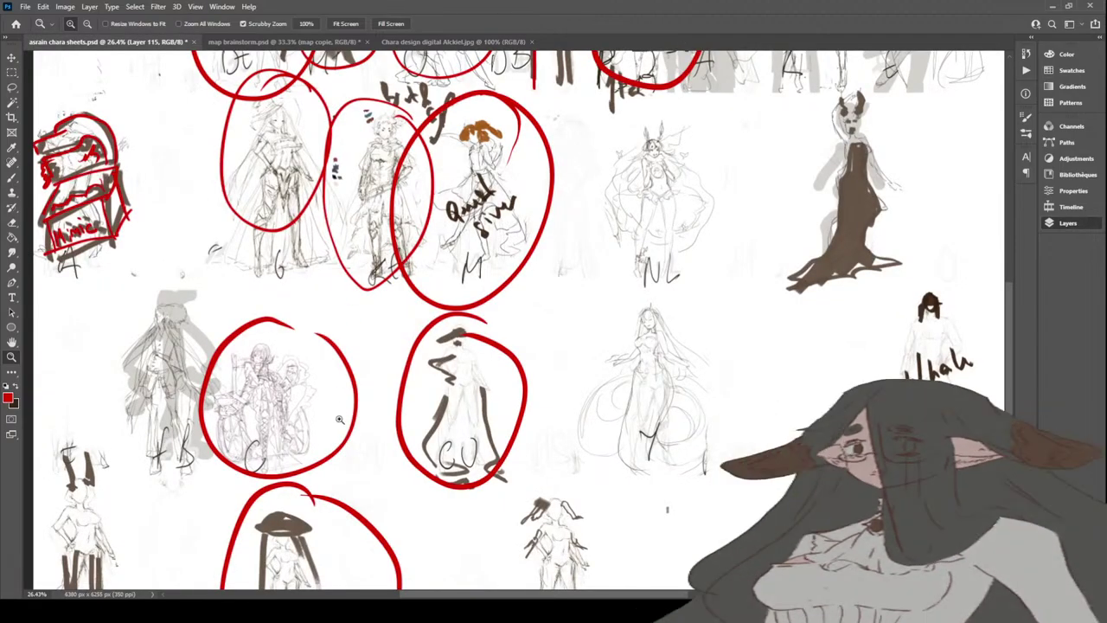
Step: Trace the coiled tail of the long-haired figure marked Y in red, and undo the last coil stroke
{"action": "left_click_drag", "start_coordinate": [506, 594], "coordinate": [578, 589]}
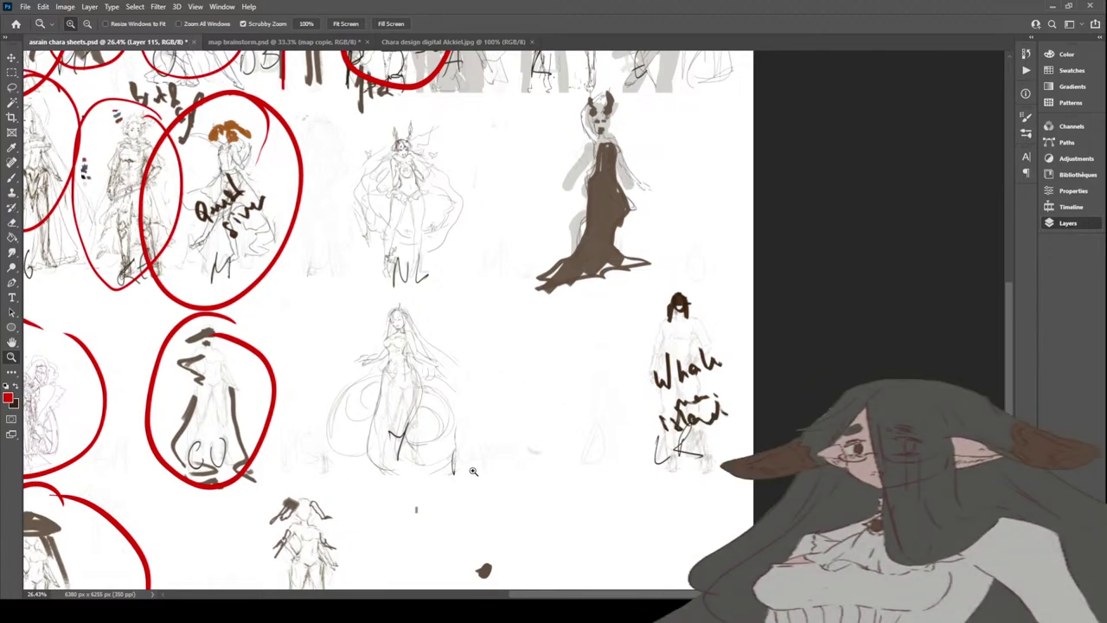
{"action": "key", "text": "b"}
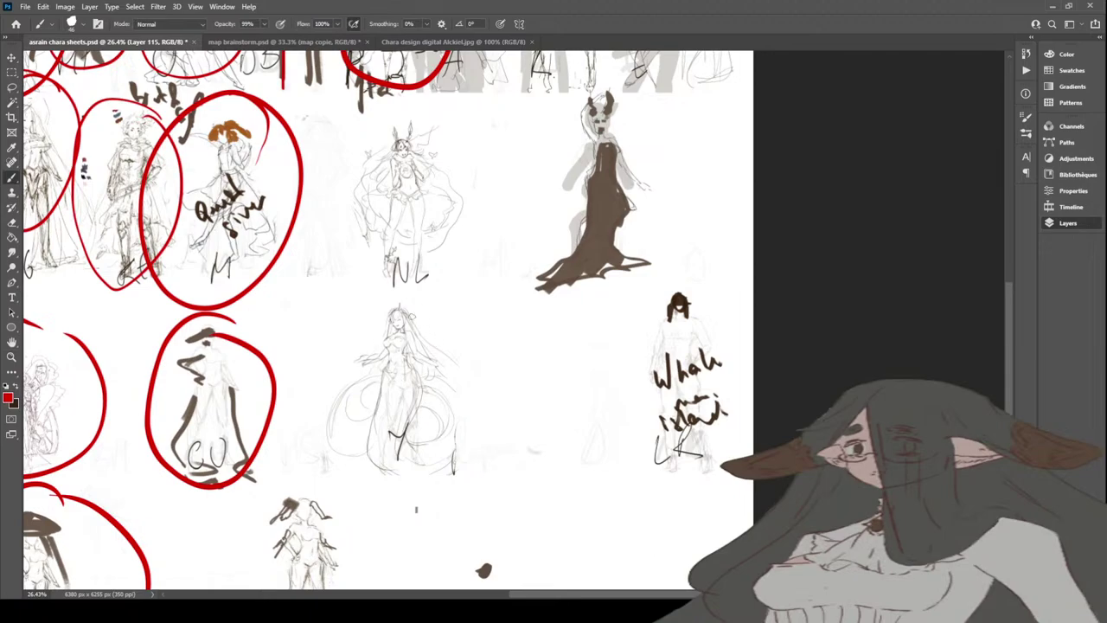
{"action": "mouse_move", "coordinate": [414, 363]}
{"action": "left_mouse_down"}
{"action": "mouse_move", "coordinate": [405, 467]}
{"action": "mouse_move", "coordinate": [456, 429]}
{"action": "mouse_move", "coordinate": [414, 408]}
{"action": "mouse_move", "coordinate": [448, 443]}
{"action": "left_mouse_up"}
{"action": "left_click_drag", "start_coordinate": [389, 389], "coordinate": [412, 478]}
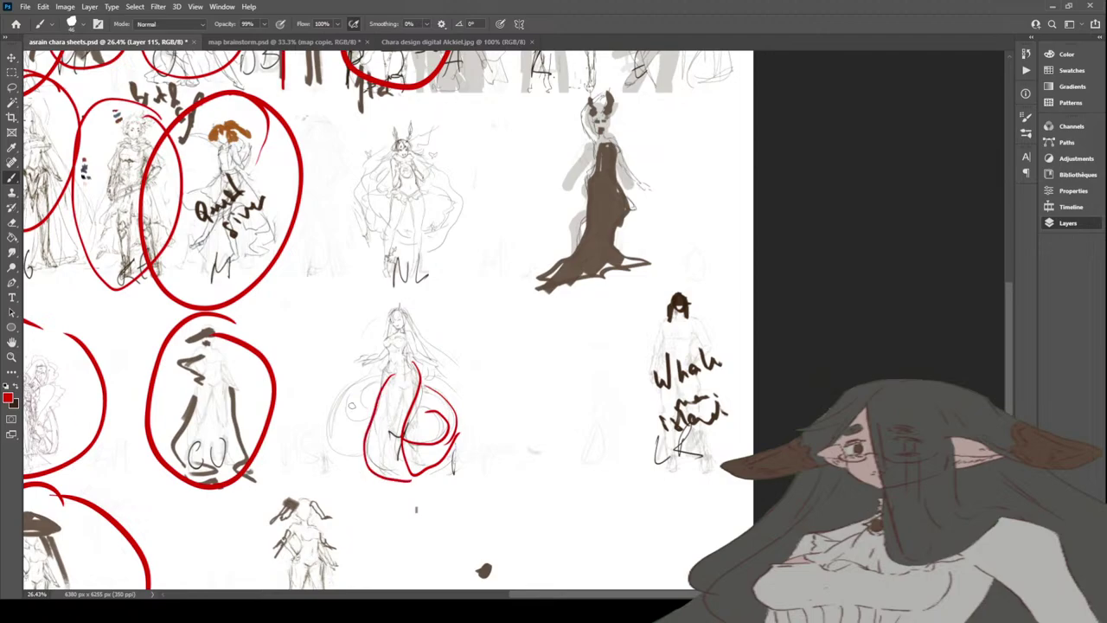
{"action": "mouse_move", "coordinate": [362, 385]}
{"action": "left_mouse_down"}
{"action": "mouse_move", "coordinate": [333, 403]}
{"action": "mouse_move", "coordinate": [372, 443]}
{"action": "left_mouse_up"}
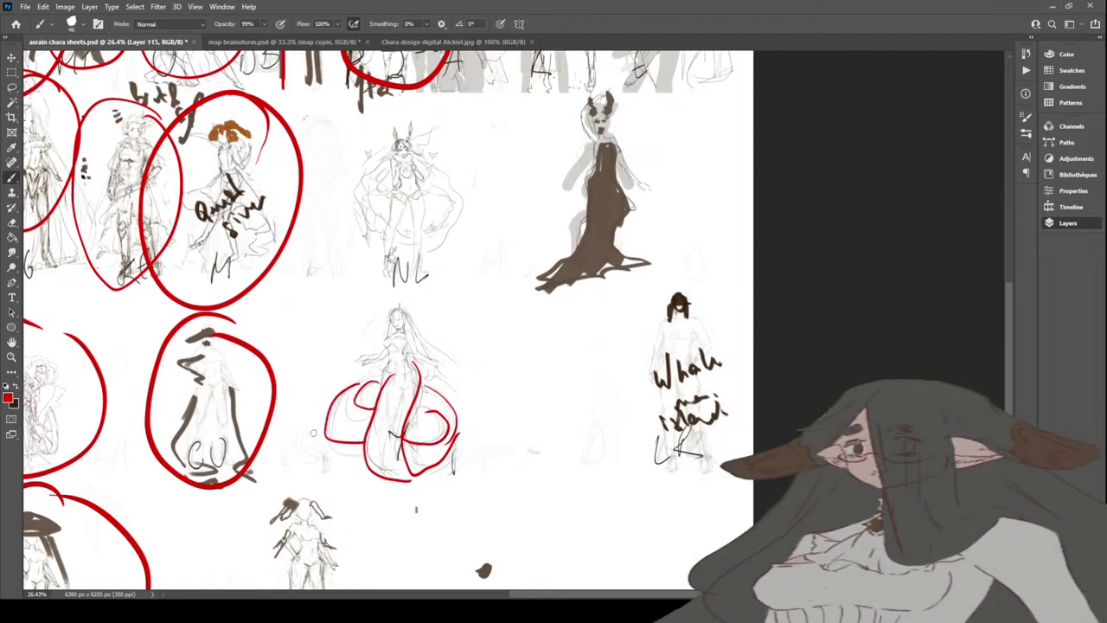
{"action": "key", "text": "ctrl+z"}
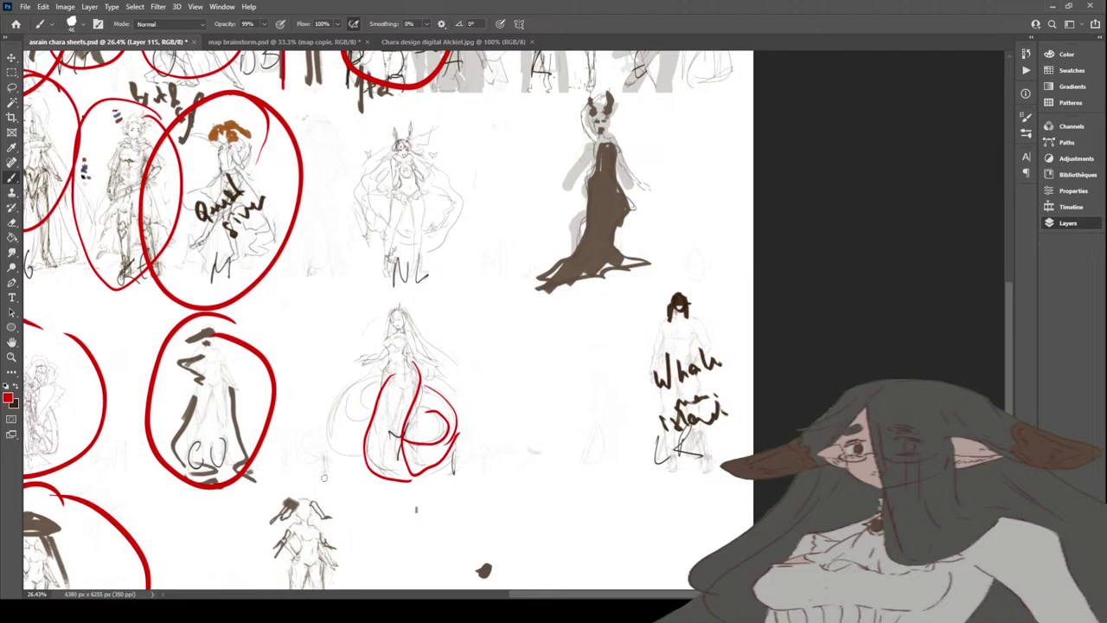
Step: Look over the lower rows of the character sheet, and examine the caped figure in thigh-high boots in 20210228_230945.jpg
{"action": "left_click_drag", "start_coordinate": [540, 597], "coordinate": [594, 596]}
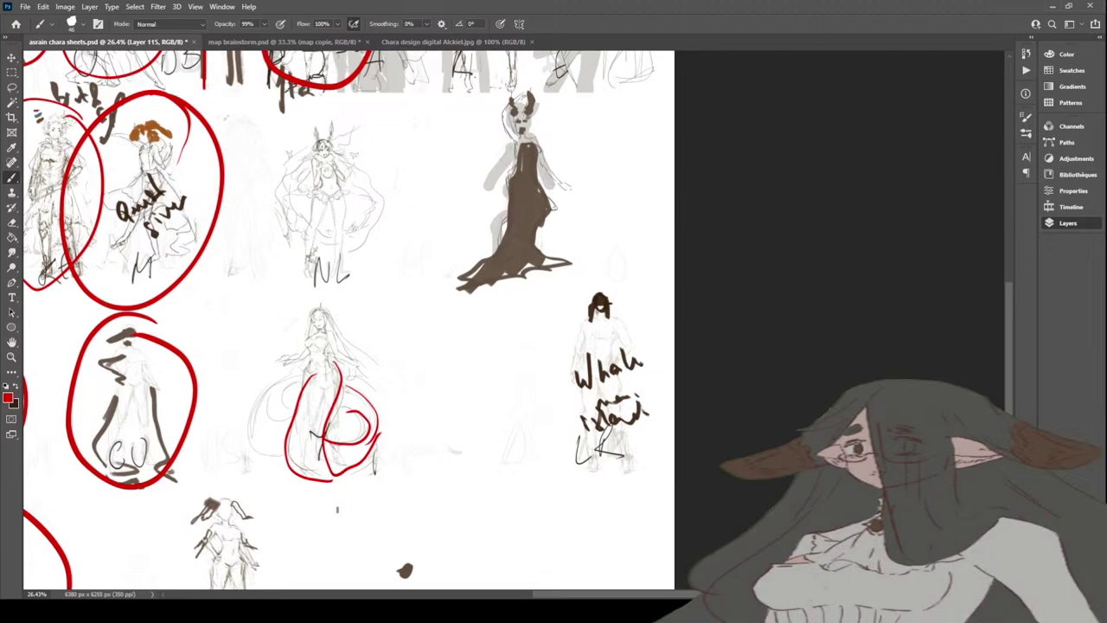
{"action": "scroll", "coordinate": [606, 485], "scroll_direction": "down", "scroll_amount": 3}
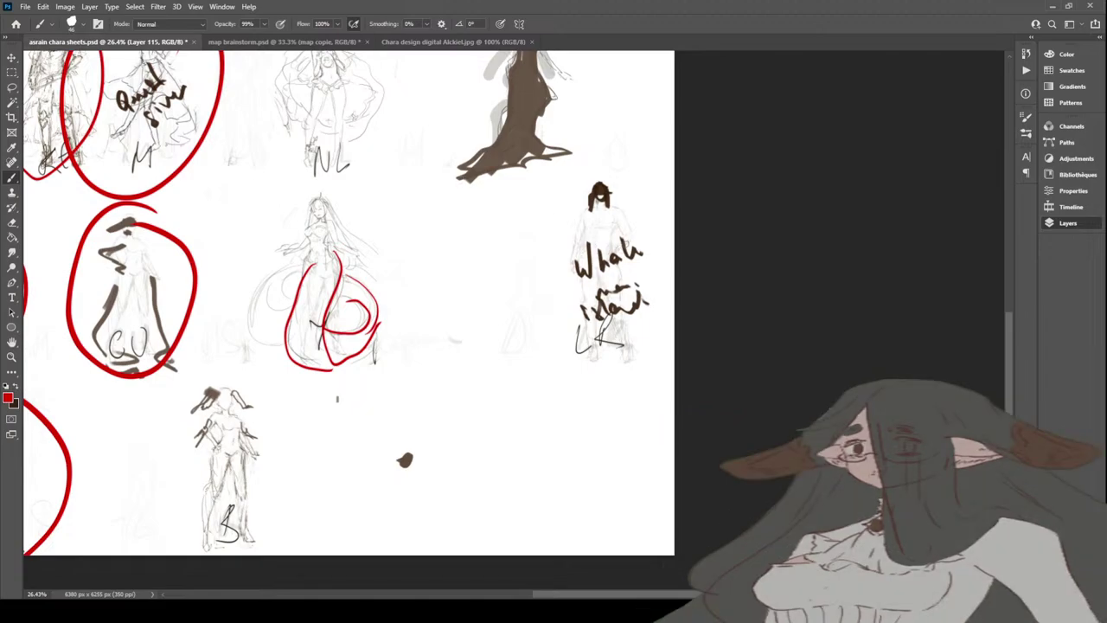
{"action": "mouse_move", "coordinate": [648, 594]}
{"action": "left_mouse_down"}
{"action": "mouse_move", "coordinate": [500, 597]}
{"action": "mouse_move", "coordinate": [529, 596]}
{"action": "left_mouse_up"}
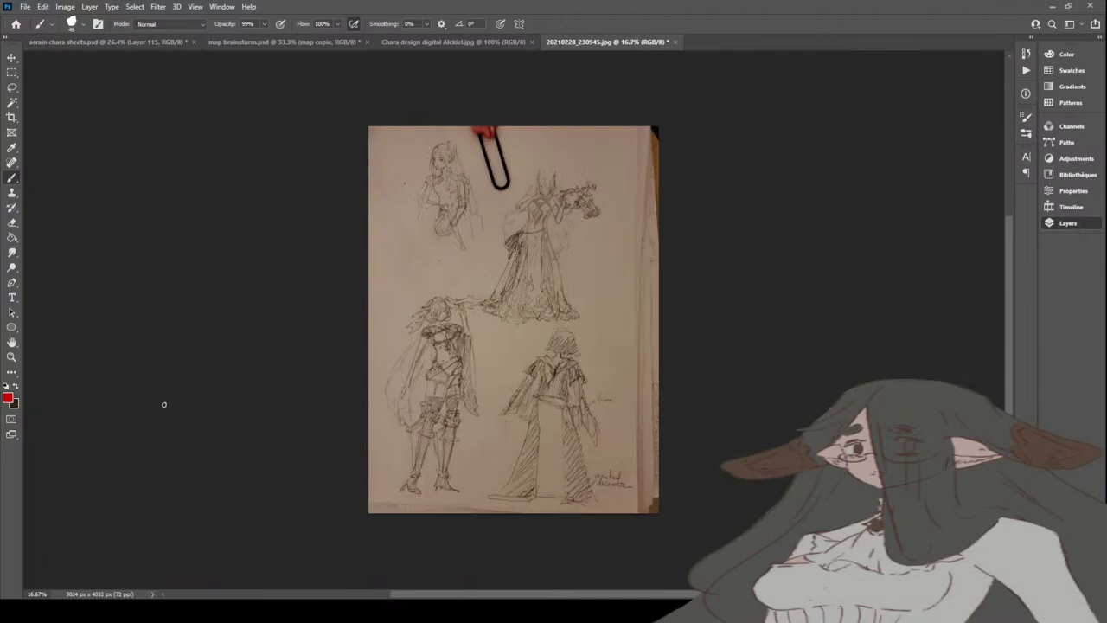
{"action": "left_click", "coordinate": [12, 356]}
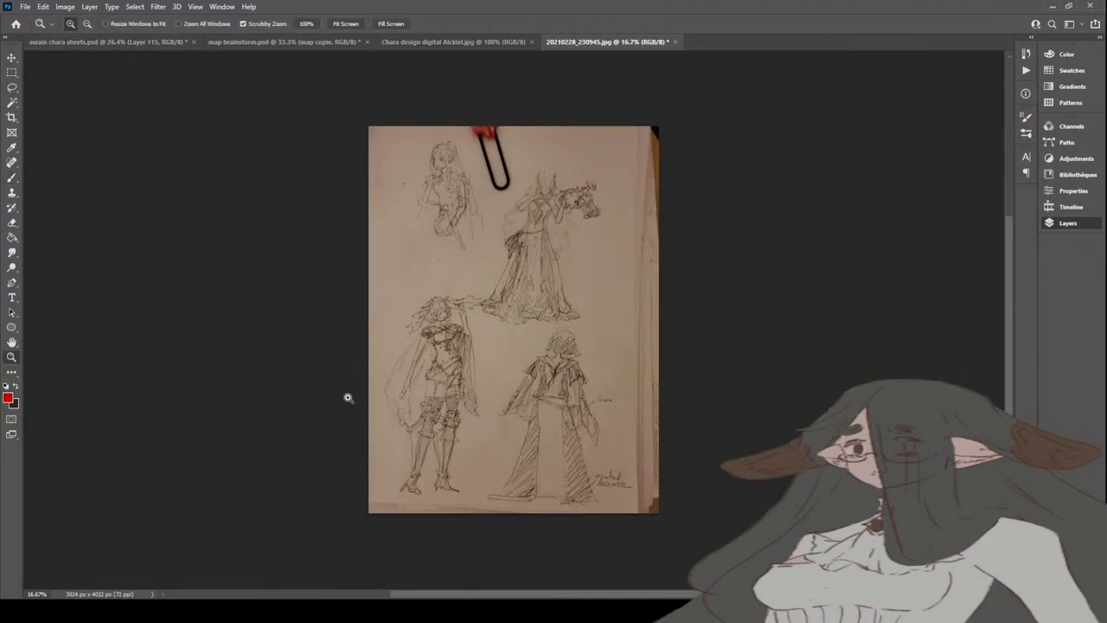
{"action": "left_click", "coordinate": [382, 397]}
{"action": "left_click", "coordinate": [383, 399]}
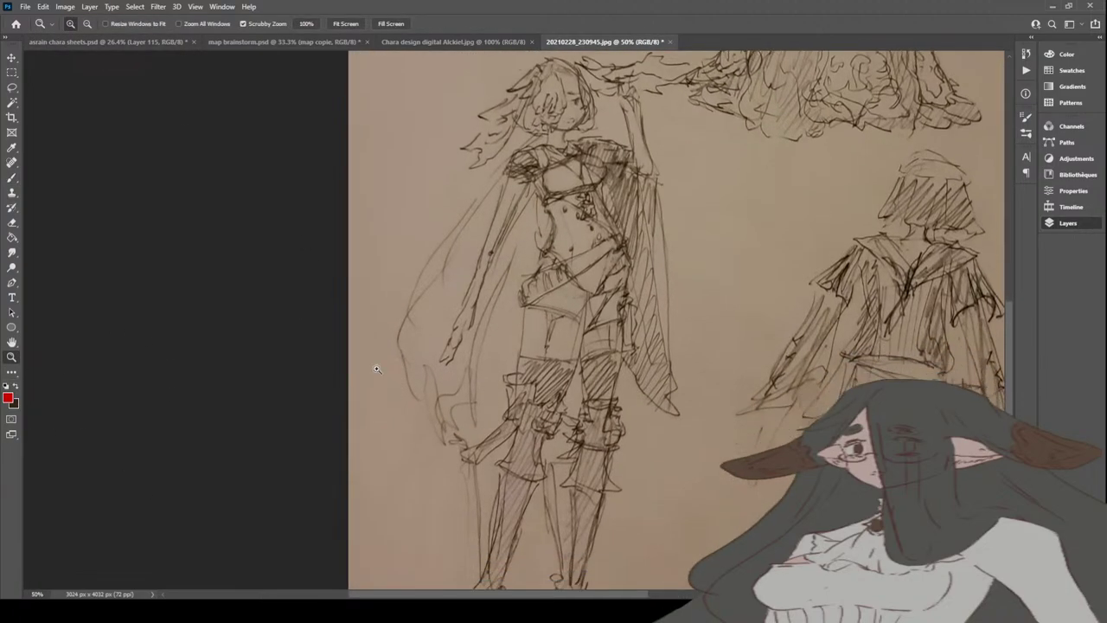
{"action": "left_click", "coordinate": [86, 24]}
{"action": "left_click", "coordinate": [382, 276]}
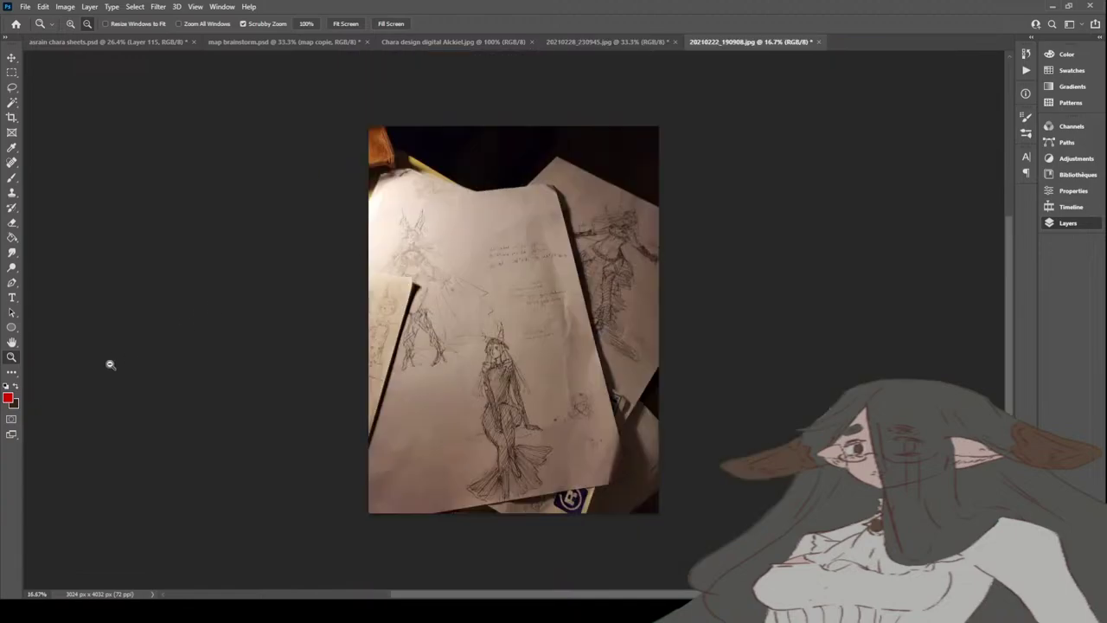
Step: Examine the long-eared caped figure in 20210222_190908.jpg at 50%
{"action": "left_click", "coordinate": [205, 207]}
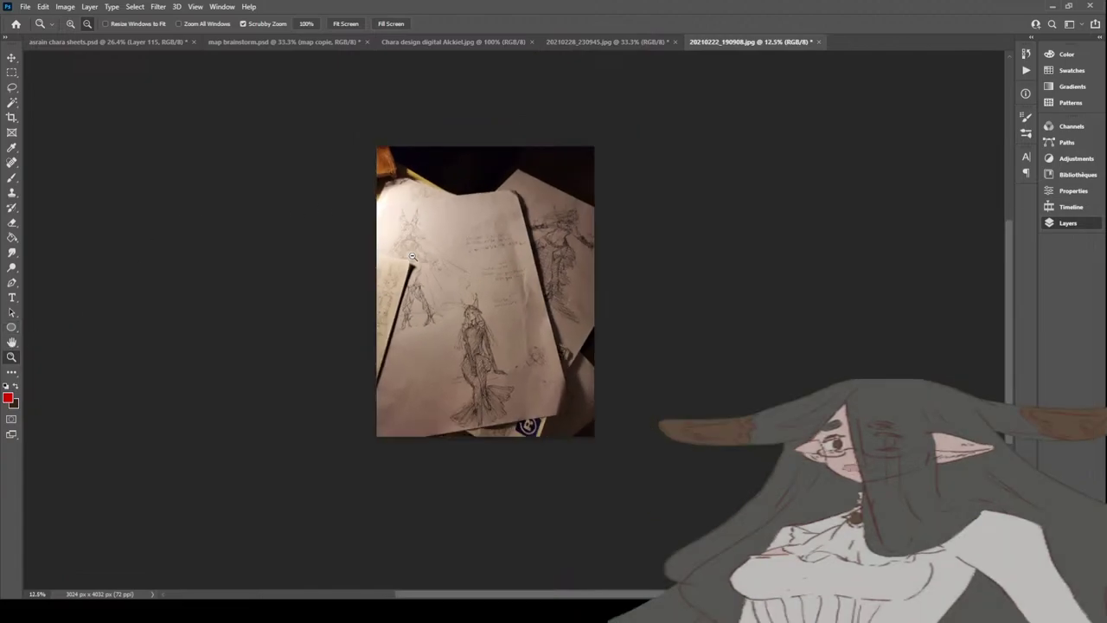
{"action": "left_click", "coordinate": [400, 262]}
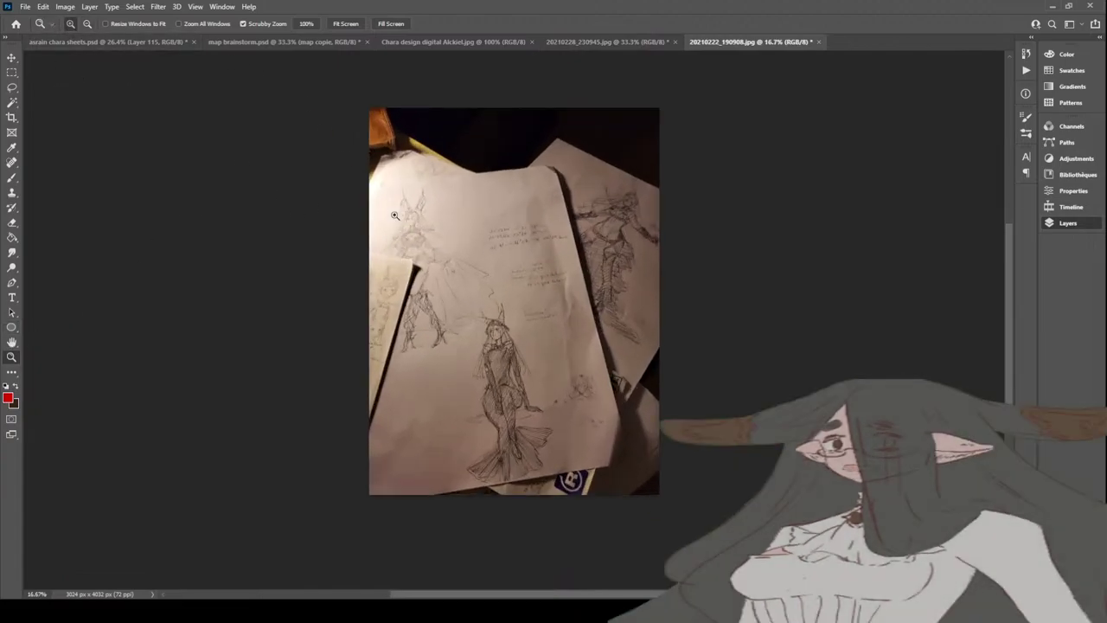
{"action": "left_click", "coordinate": [390, 242]}
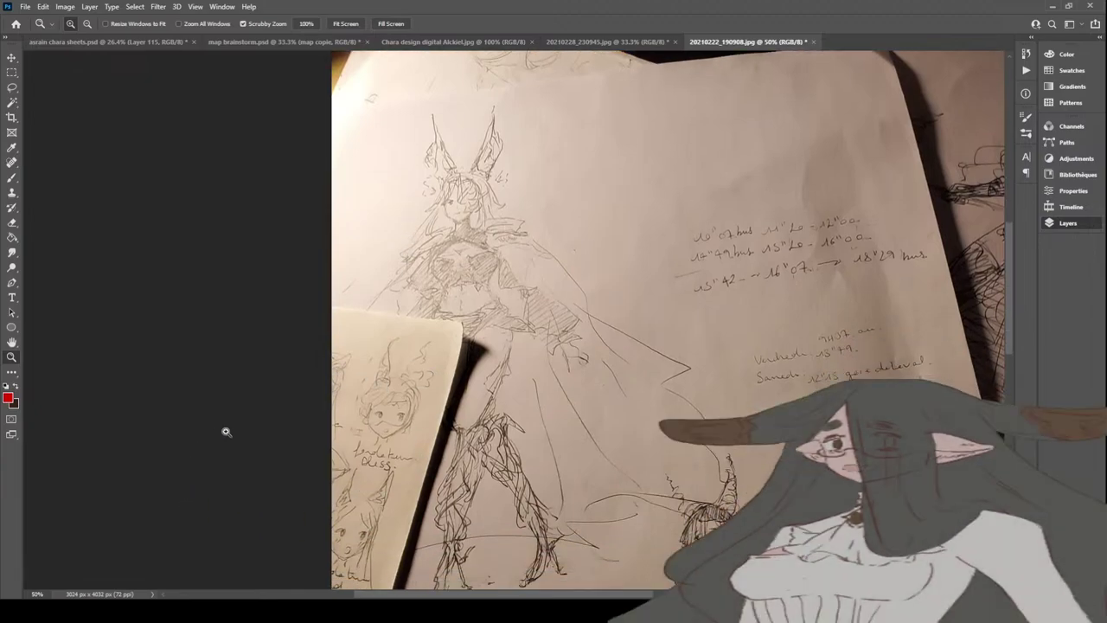
{"action": "scroll", "coordinate": [251, 429], "scroll_direction": "down", "scroll_amount": 1}
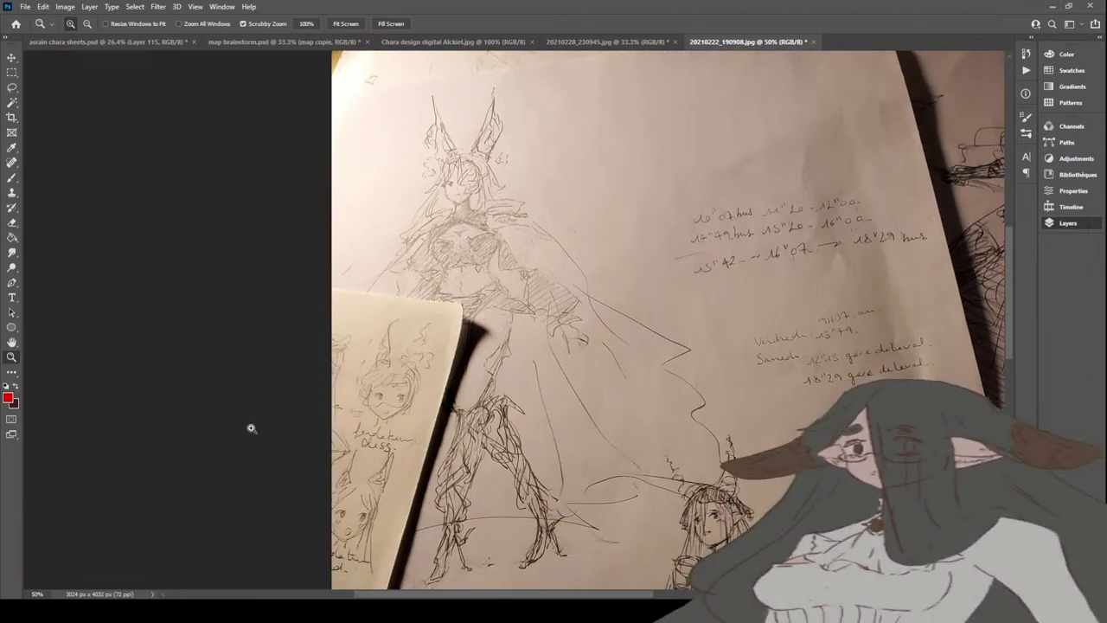
Step: Label the figure in thigh-high boots "harpie" and the back-view robed figure "centaur" in red in 20210228_230945.jpg
{"action": "left_click", "coordinate": [628, 45]}
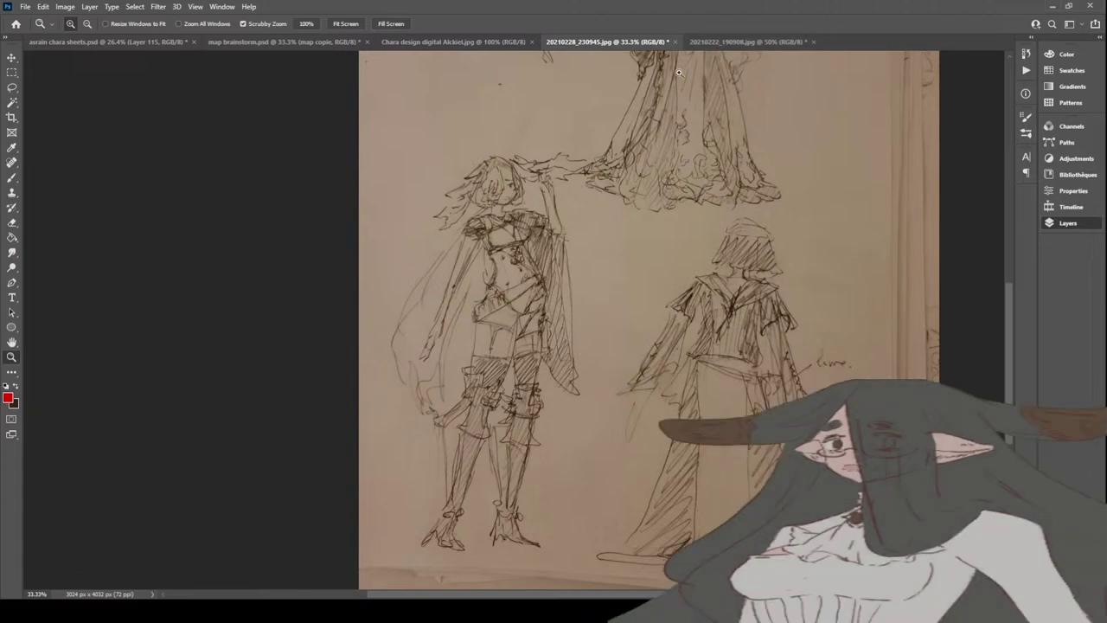
{"action": "key", "text": "b"}
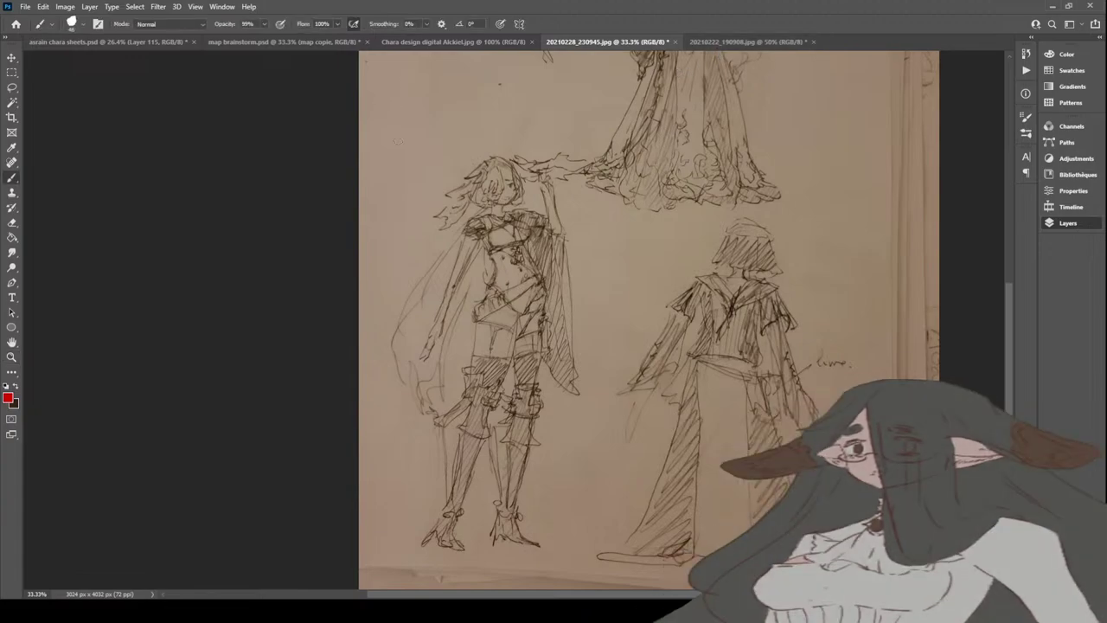
{"action": "mouse_move", "coordinate": [382, 105]}
{"action": "left_mouse_down"}
{"action": "mouse_move", "coordinate": [394, 153]}
{"action": "mouse_move", "coordinate": [435, 126]}
{"action": "mouse_move", "coordinate": [456, 140]}
{"action": "mouse_move", "coordinate": [512, 110]}
{"action": "left_mouse_up"}
{"action": "left_click", "coordinate": [463, 89]}
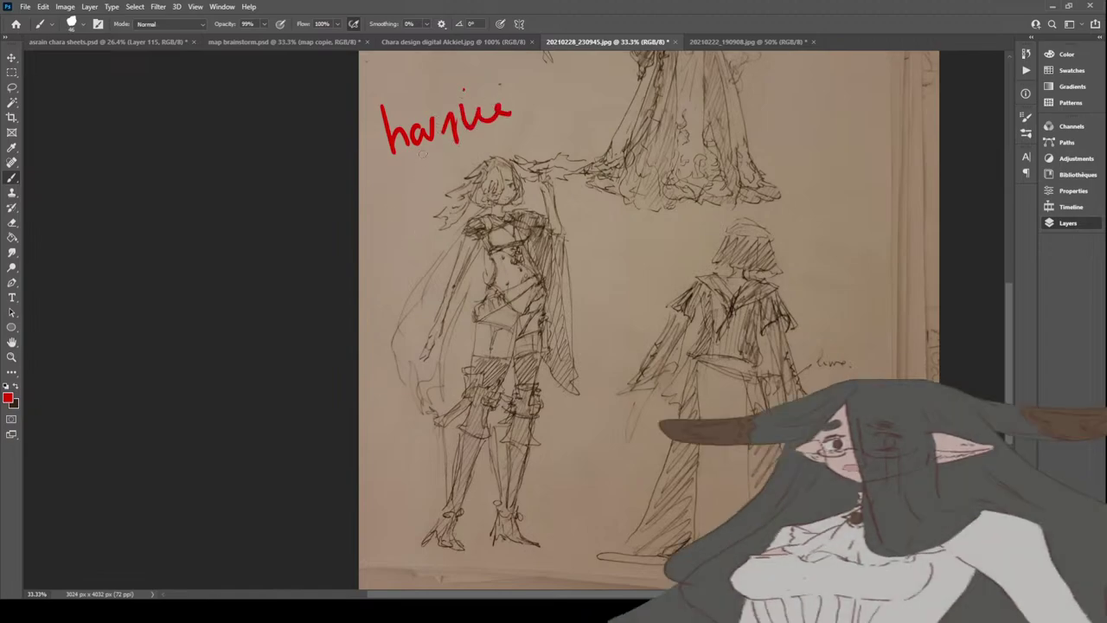
{"action": "mouse_move", "coordinate": [608, 232]}
{"action": "left_mouse_down"}
{"action": "mouse_move", "coordinate": [599, 246]}
{"action": "mouse_move", "coordinate": [647, 227]}
{"action": "mouse_move", "coordinate": [669, 244]}
{"action": "mouse_move", "coordinate": [683, 209]}
{"action": "left_mouse_up"}
{"action": "mouse_move", "coordinate": [692, 212]}
{"action": "left_mouse_down"}
{"action": "mouse_move", "coordinate": [694, 226]}
{"action": "mouse_move", "coordinate": [744, 200]}
{"action": "mouse_move", "coordinate": [754, 208]}
{"action": "left_mouse_up"}
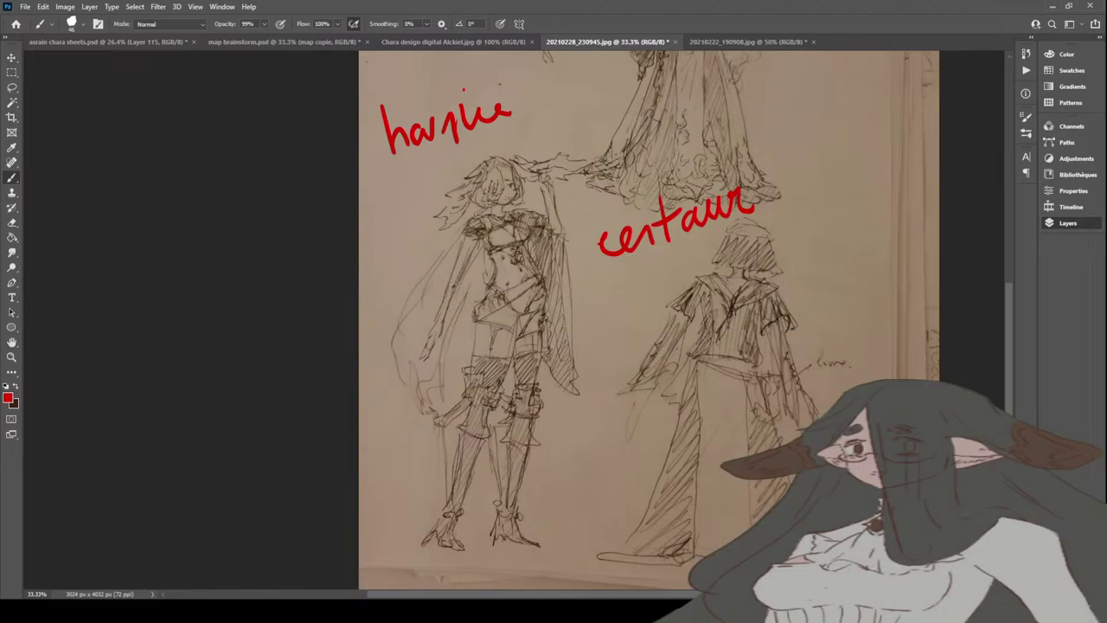
Step: In 20210222_190908.jpg, draw a small red four-legged centaur stick figure headed "cen" and a two-legged human stick figure beside it
{"action": "left_click", "coordinate": [748, 41]}
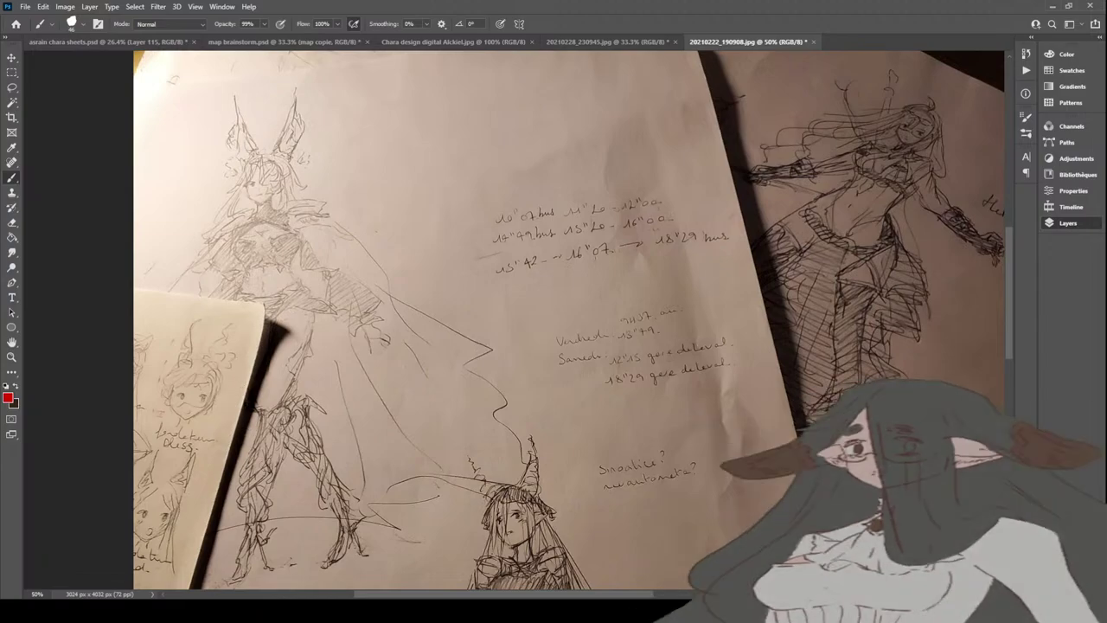
{"action": "mouse_move", "coordinate": [391, 102]}
{"action": "left_mouse_down"}
{"action": "mouse_move", "coordinate": [390, 117]}
{"action": "mouse_move", "coordinate": [430, 106]}
{"action": "left_mouse_up"}
{"action": "mouse_move", "coordinate": [439, 144]}
{"action": "left_mouse_down"}
{"action": "mouse_move", "coordinate": [437, 134]}
{"action": "mouse_move", "coordinate": [432, 159]}
{"action": "mouse_move", "coordinate": [441, 143]}
{"action": "mouse_move", "coordinate": [431, 134]}
{"action": "mouse_move", "coordinate": [434, 167]}
{"action": "mouse_move", "coordinate": [439, 145]}
{"action": "mouse_move", "coordinate": [424, 136]}
{"action": "left_mouse_up"}
{"action": "mouse_move", "coordinate": [432, 176]}
{"action": "left_mouse_down"}
{"action": "mouse_move", "coordinate": [431, 162]}
{"action": "mouse_move", "coordinate": [399, 207]}
{"action": "mouse_move", "coordinate": [412, 205]}
{"action": "left_mouse_up"}
{"action": "mouse_move", "coordinate": [424, 174]}
{"action": "left_mouse_down"}
{"action": "mouse_move", "coordinate": [424, 204]}
{"action": "mouse_move", "coordinate": [437, 199]}
{"action": "mouse_move", "coordinate": [439, 144]}
{"action": "left_mouse_up"}
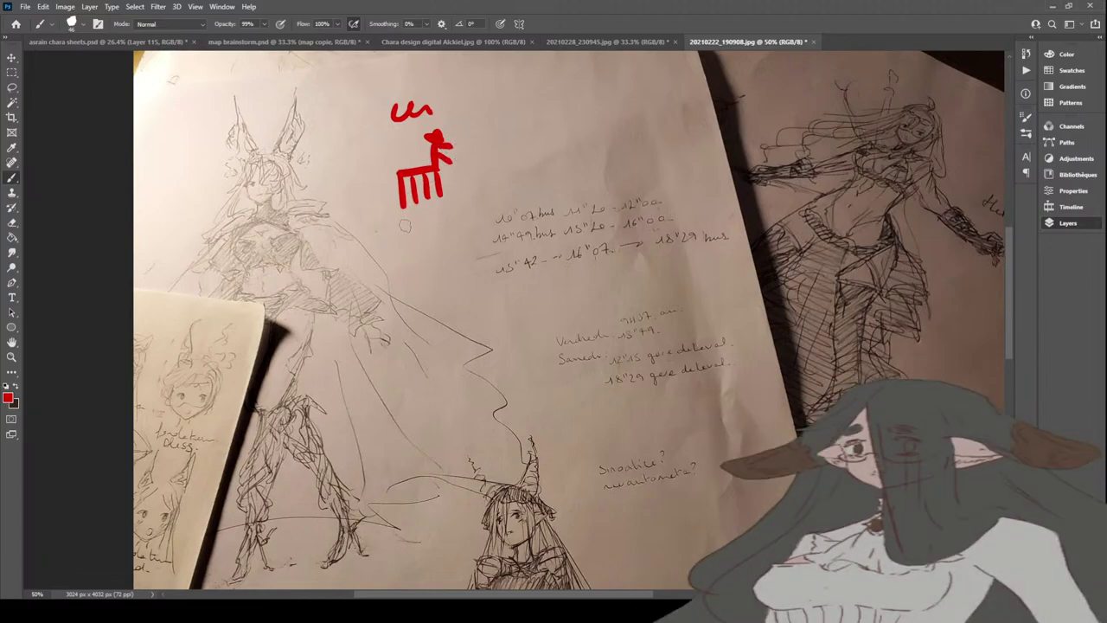
{"action": "mouse_move", "coordinate": [527, 130]}
{"action": "left_mouse_down"}
{"action": "mouse_move", "coordinate": [517, 126]}
{"action": "mouse_move", "coordinate": [512, 185]}
{"action": "mouse_move", "coordinate": [536, 173]}
{"action": "mouse_move", "coordinate": [541, 140]}
{"action": "left_mouse_up"}
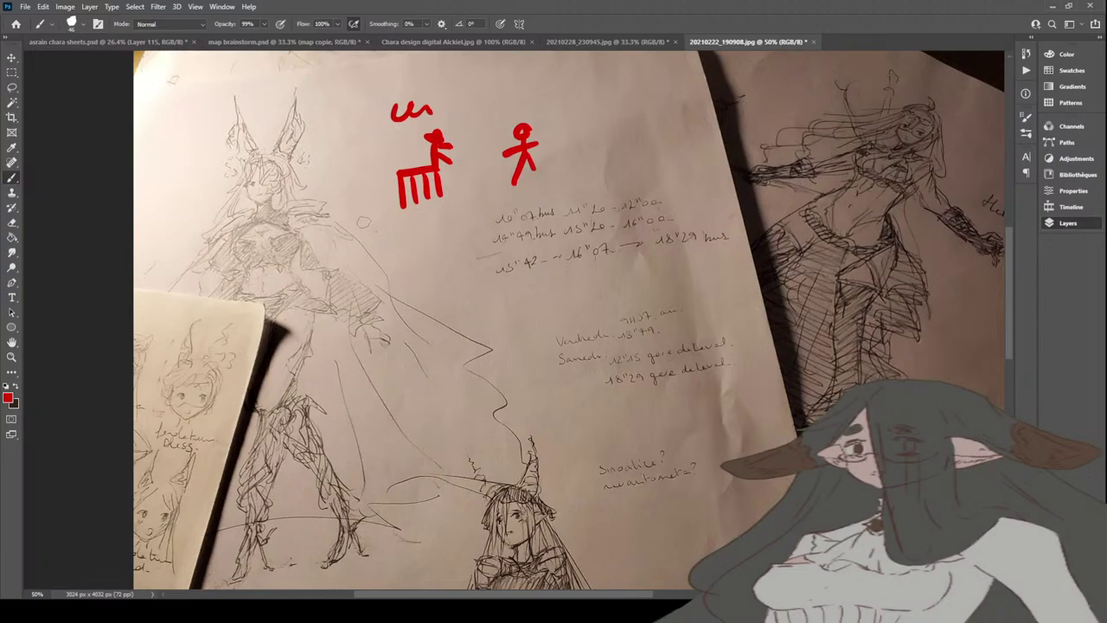
Step: Draw a third red stick figure below the centaur with bent legs, painting over its misplaced lower strokes with sampled paper colour
{"action": "mouse_move", "coordinate": [432, 249]}
{"action": "left_mouse_down"}
{"action": "mouse_move", "coordinate": [436, 279]}
{"action": "mouse_move", "coordinate": [452, 268]}
{"action": "mouse_move", "coordinate": [439, 311]}
{"action": "mouse_move", "coordinate": [462, 309]}
{"action": "left_mouse_up"}
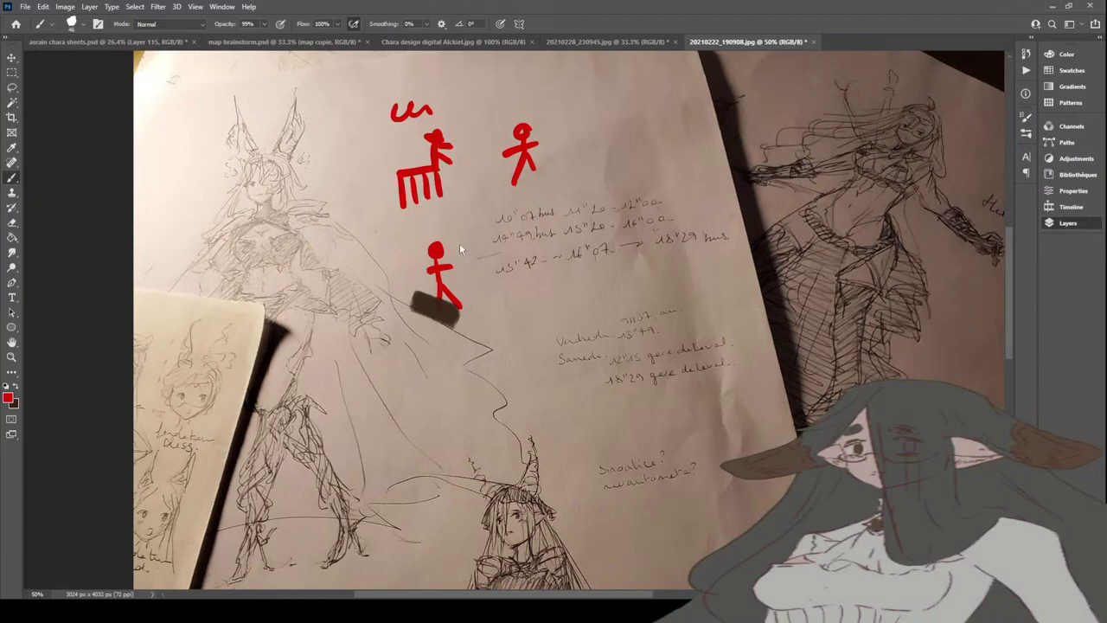
{"action": "left_click", "coordinate": [415, 284], "text": "alt"}
{"action": "mouse_move", "coordinate": [419, 294]}
{"action": "left_mouse_down"}
{"action": "mouse_move", "coordinate": [450, 315]}
{"action": "mouse_move", "coordinate": [442, 302]}
{"action": "mouse_move", "coordinate": [458, 328]}
{"action": "mouse_move", "coordinate": [464, 316]}
{"action": "left_mouse_up"}
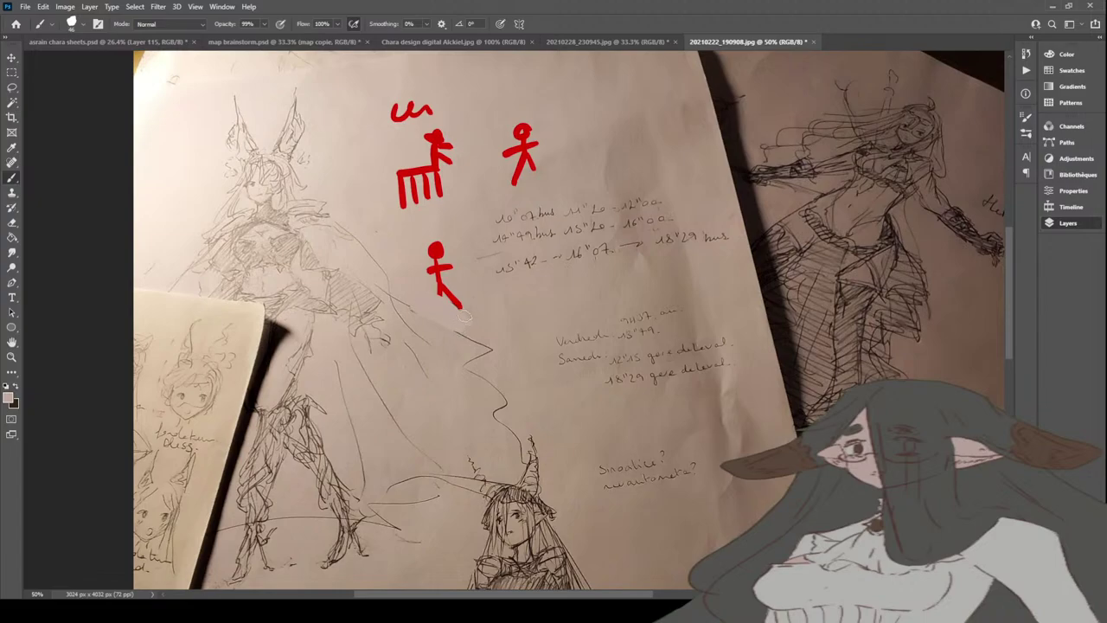
{"action": "left_click", "coordinate": [438, 244], "text": "alt"}
{"action": "mouse_move", "coordinate": [440, 294]}
{"action": "left_mouse_down"}
{"action": "mouse_move", "coordinate": [432, 313]}
{"action": "mouse_move", "coordinate": [465, 300]}
{"action": "mouse_move", "coordinate": [488, 324]}
{"action": "left_mouse_up"}
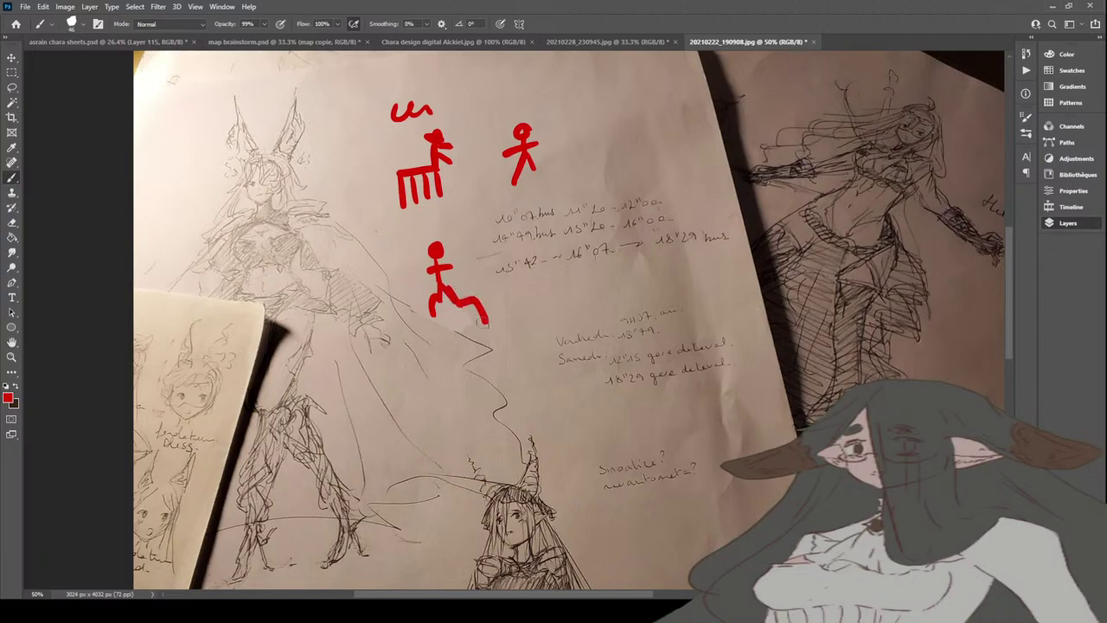
Step: Trace the thigh and backward-bent lower leg of the long-eared figure's half-covered leg in red, undoing and redrawing the misplaced lower-leg strokes
{"action": "left_click_drag", "start_coordinate": [304, 312], "coordinate": [259, 420]}
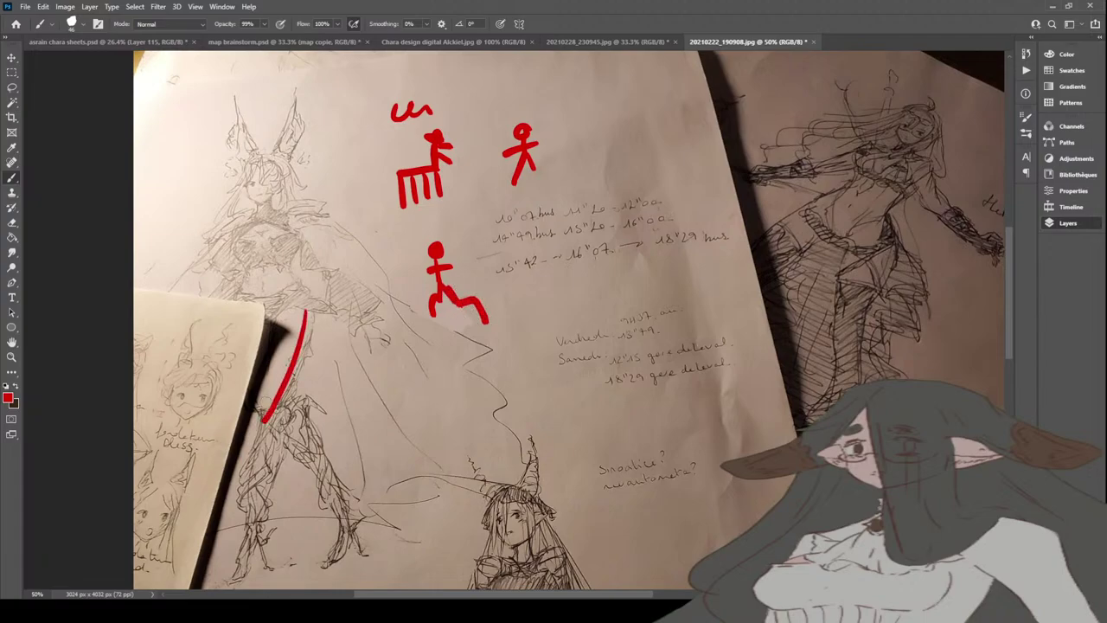
{"action": "mouse_move", "coordinate": [271, 332]}
{"action": "left_mouse_down"}
{"action": "mouse_move", "coordinate": [256, 421]}
{"action": "mouse_move", "coordinate": [267, 415]}
{"action": "mouse_move", "coordinate": [211, 543]}
{"action": "left_mouse_up"}
{"action": "left_click_drag", "start_coordinate": [261, 413], "coordinate": [198, 566]}
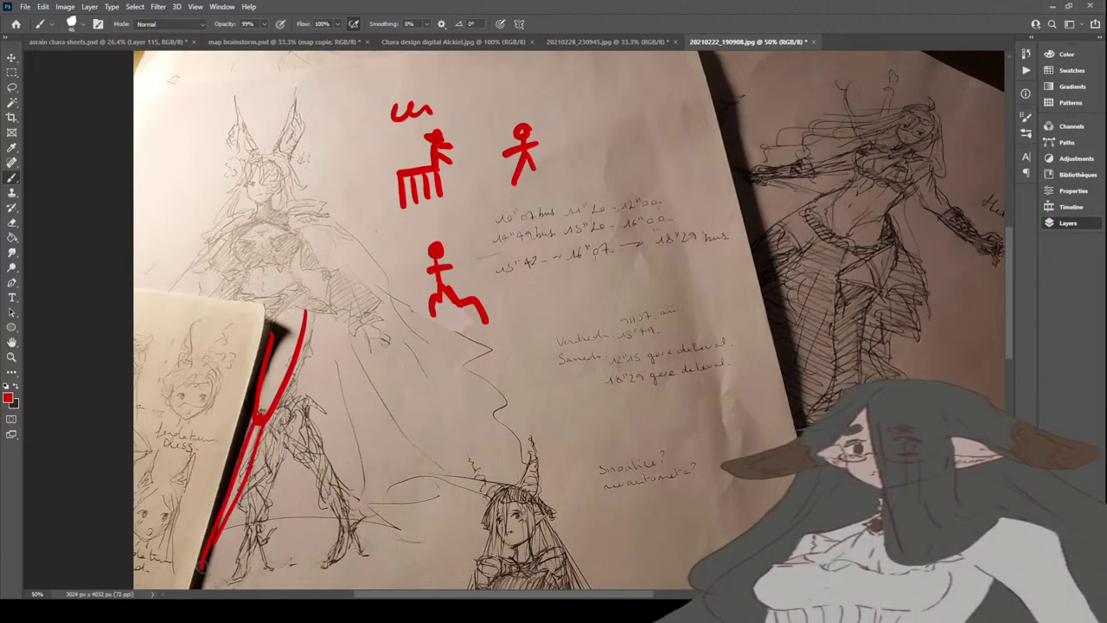
{"action": "key", "text": "ctrl+z"}
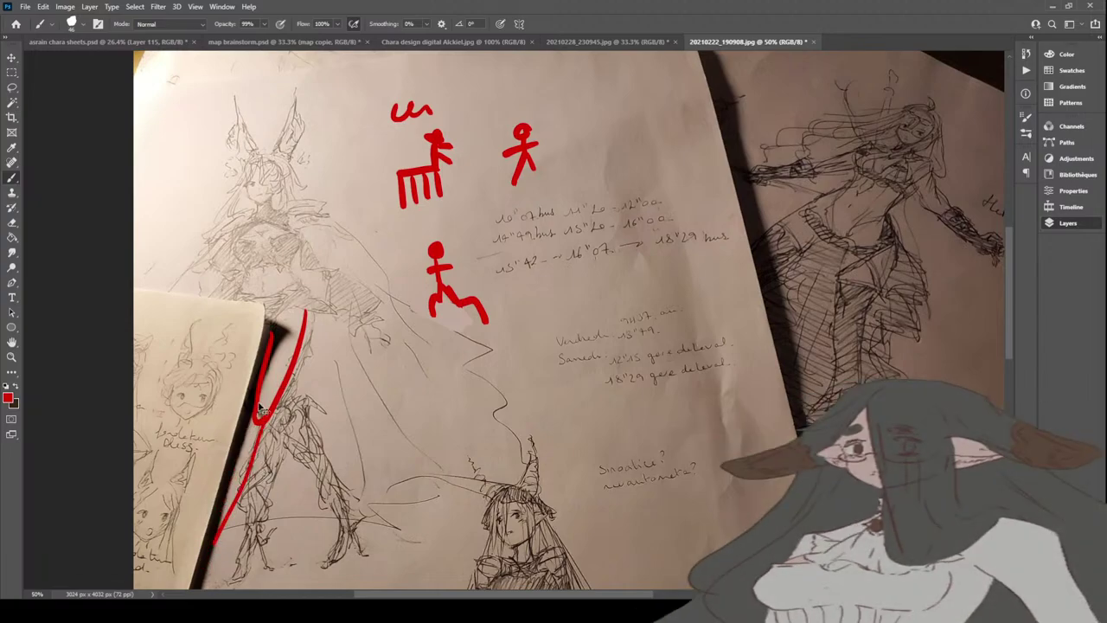
{"action": "key", "text": "ctrl+z"}
{"action": "mouse_move", "coordinate": [264, 418]}
{"action": "left_mouse_down"}
{"action": "mouse_move", "coordinate": [274, 453]}
{"action": "mouse_move", "coordinate": [291, 411]}
{"action": "mouse_move", "coordinate": [256, 538]}
{"action": "left_mouse_up"}
{"action": "left_click_drag", "start_coordinate": [268, 438], "coordinate": [241, 567]}
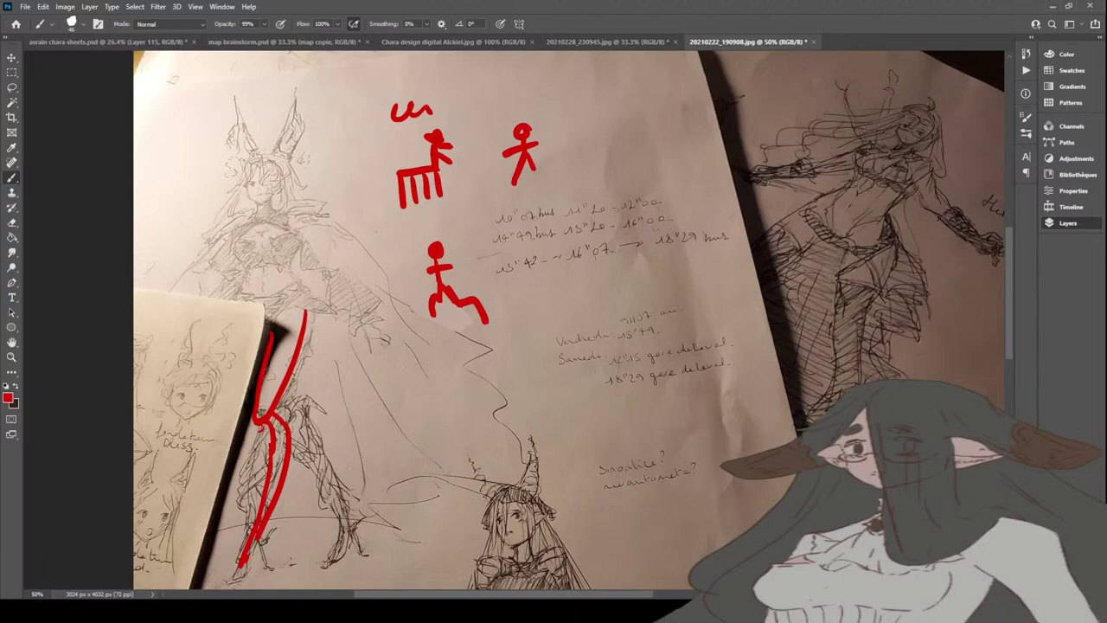
Step: Add the remaining red thigh lines and trace the long-eared figure's other bent leg down to the ankle
{"action": "left_click_drag", "start_coordinate": [236, 311], "coordinate": [256, 417]}
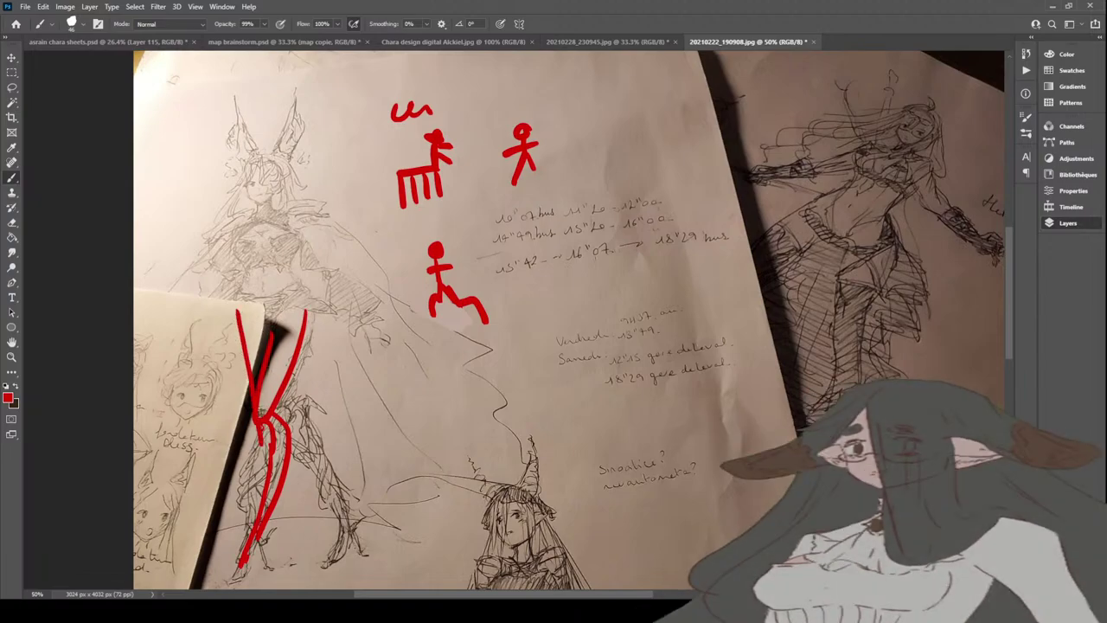
{"action": "left_click_drag", "start_coordinate": [278, 306], "coordinate": [285, 424]}
{"action": "mouse_move", "coordinate": [281, 355]}
{"action": "left_mouse_down"}
{"action": "mouse_move", "coordinate": [264, 436]}
{"action": "mouse_move", "coordinate": [277, 424]}
{"action": "mouse_move", "coordinate": [339, 467]}
{"action": "mouse_move", "coordinate": [339, 504]}
{"action": "left_mouse_up"}
{"action": "left_click_drag", "start_coordinate": [287, 419], "coordinate": [346, 531]}
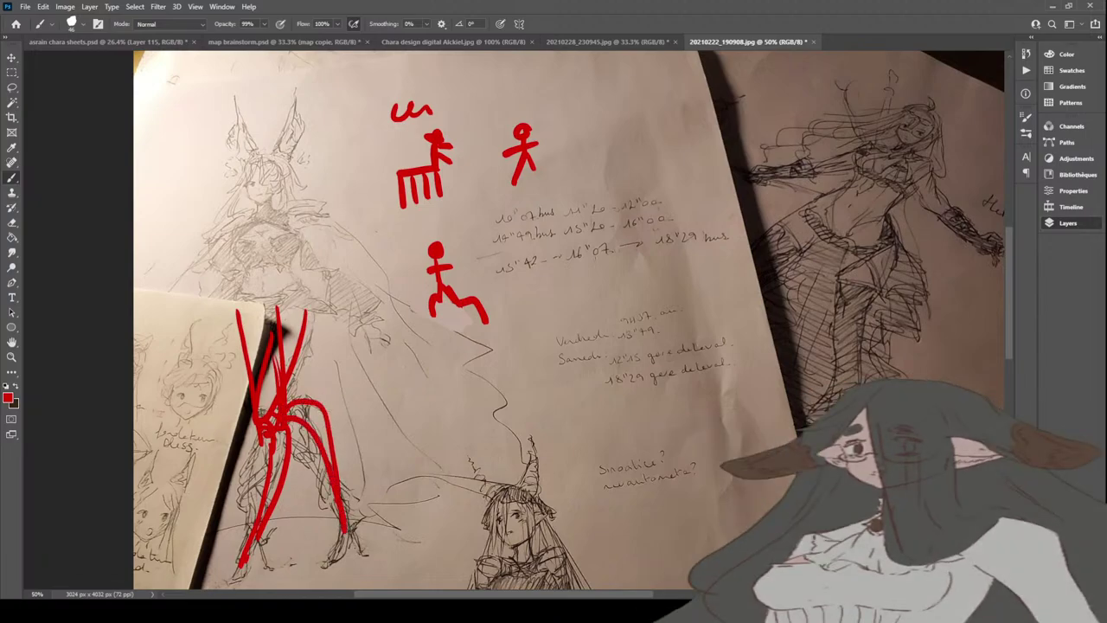
Step: Sketch two separate backward-bent legs in red beside the long-eared figure, and close both reference photos
{"action": "left_click_drag", "start_coordinate": [431, 344], "coordinate": [409, 409]}
{"action": "mouse_move", "coordinate": [417, 339]}
{"action": "left_mouse_down"}
{"action": "mouse_move", "coordinate": [415, 408]}
{"action": "mouse_move", "coordinate": [403, 403]}
{"action": "mouse_move", "coordinate": [427, 467]}
{"action": "left_mouse_up"}
{"action": "left_click_drag", "start_coordinate": [424, 405], "coordinate": [422, 494]}
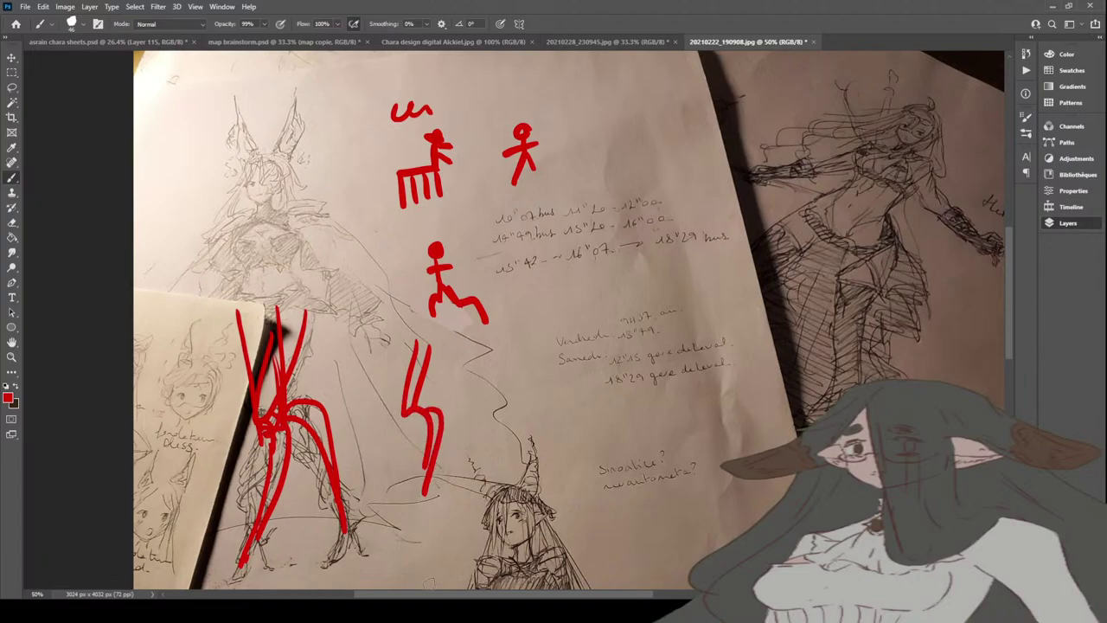
{"action": "mouse_move", "coordinate": [484, 357]}
{"action": "left_mouse_down"}
{"action": "mouse_move", "coordinate": [465, 415]}
{"action": "mouse_move", "coordinate": [479, 412]}
{"action": "mouse_move", "coordinate": [476, 486]}
{"action": "left_mouse_up"}
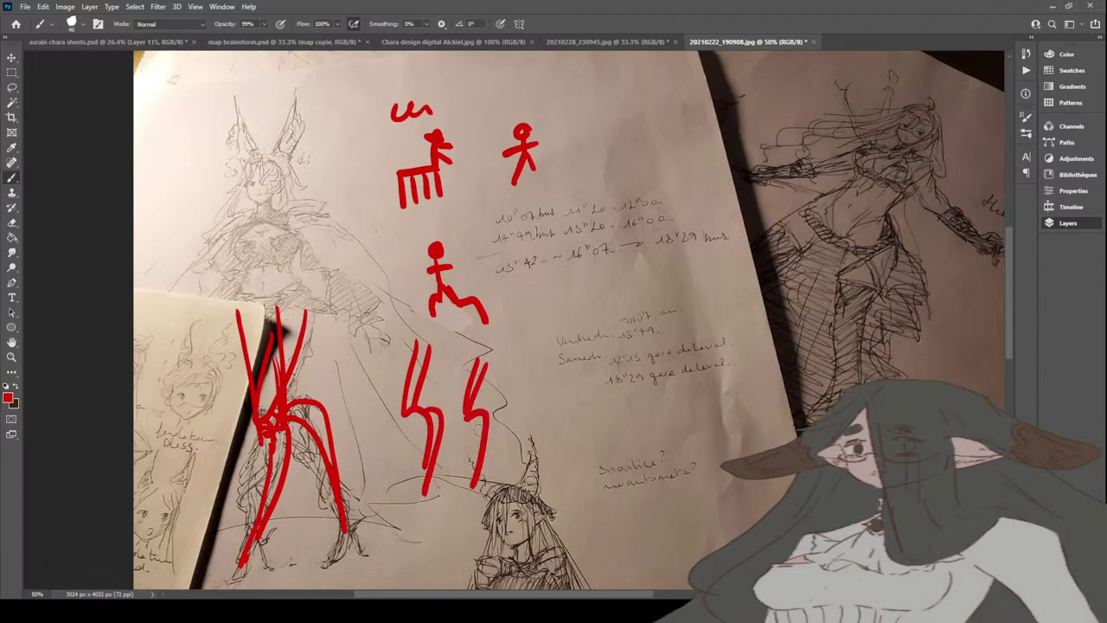
{"action": "mouse_move", "coordinate": [483, 404]}
{"action": "left_mouse_down"}
{"action": "mouse_move", "coordinate": [496, 415]}
{"action": "mouse_move", "coordinate": [478, 492]}
{"action": "left_mouse_up"}
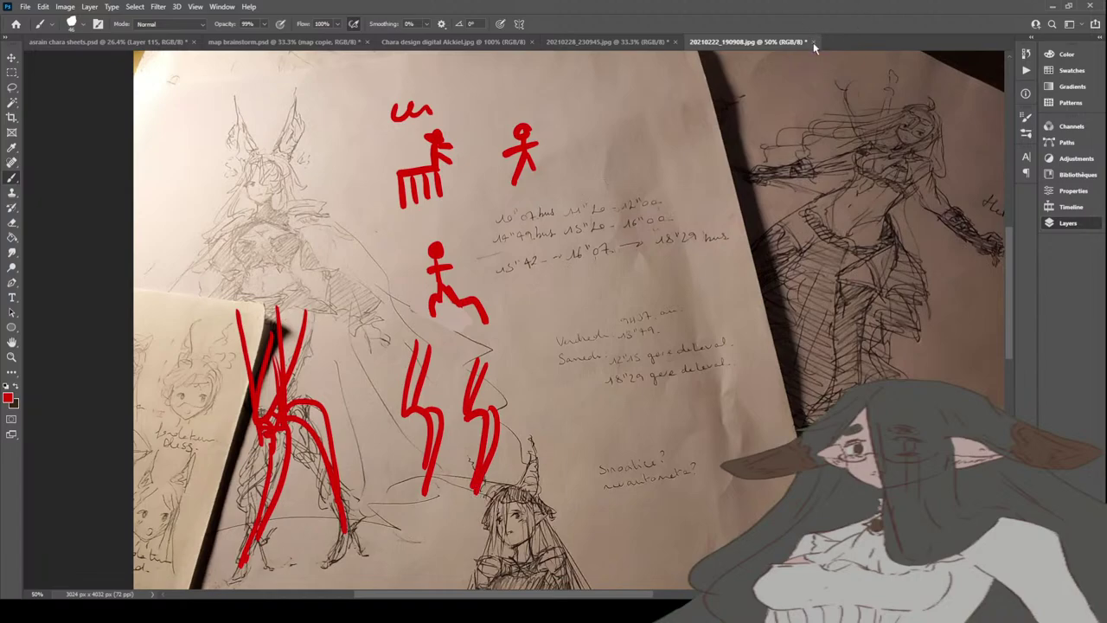
{"action": "left_click", "coordinate": [813, 42]}
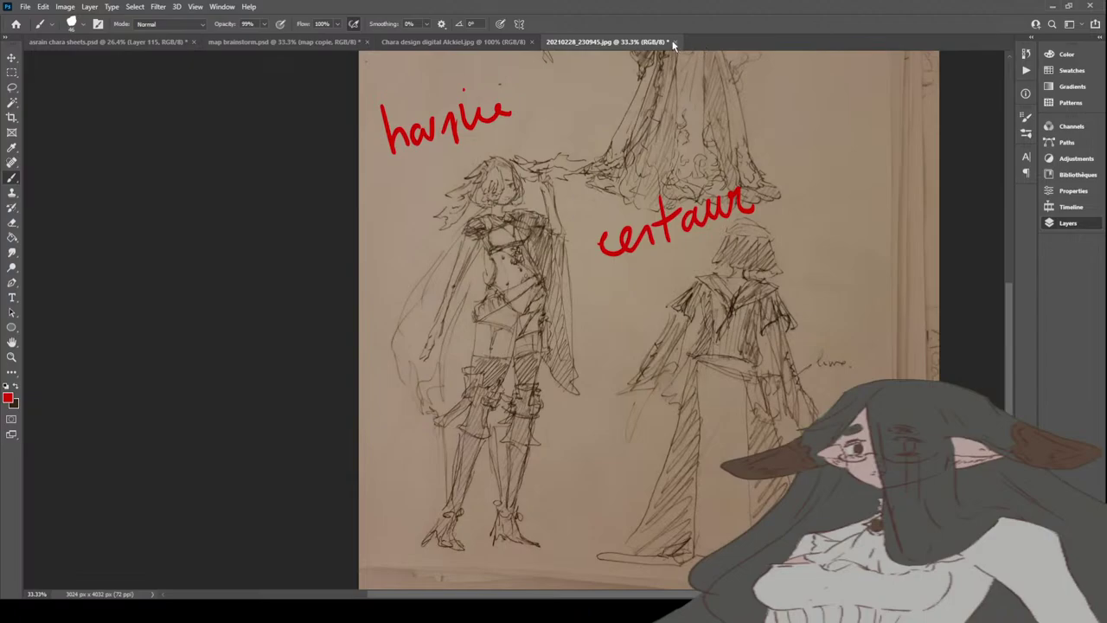
{"action": "key", "text": "ctrl+w"}
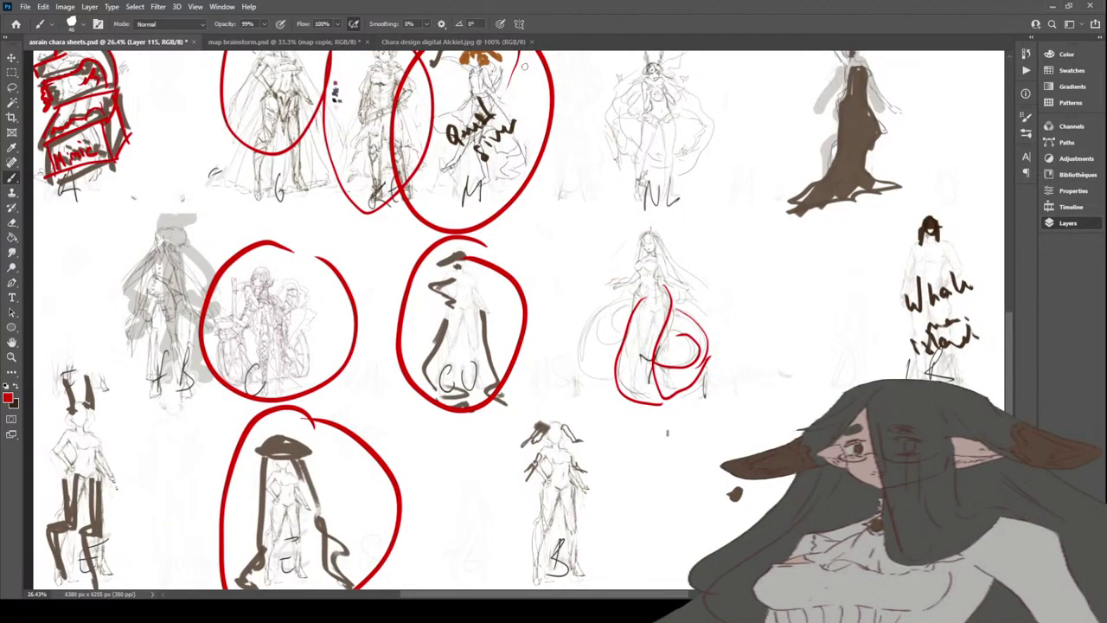
Step: Zoom out on the character sheet to review its full page of sketches
{"action": "left_click", "coordinate": [12, 356]}
{"action": "left_click", "coordinate": [86, 24]}
{"action": "left_click", "coordinate": [235, 265]}
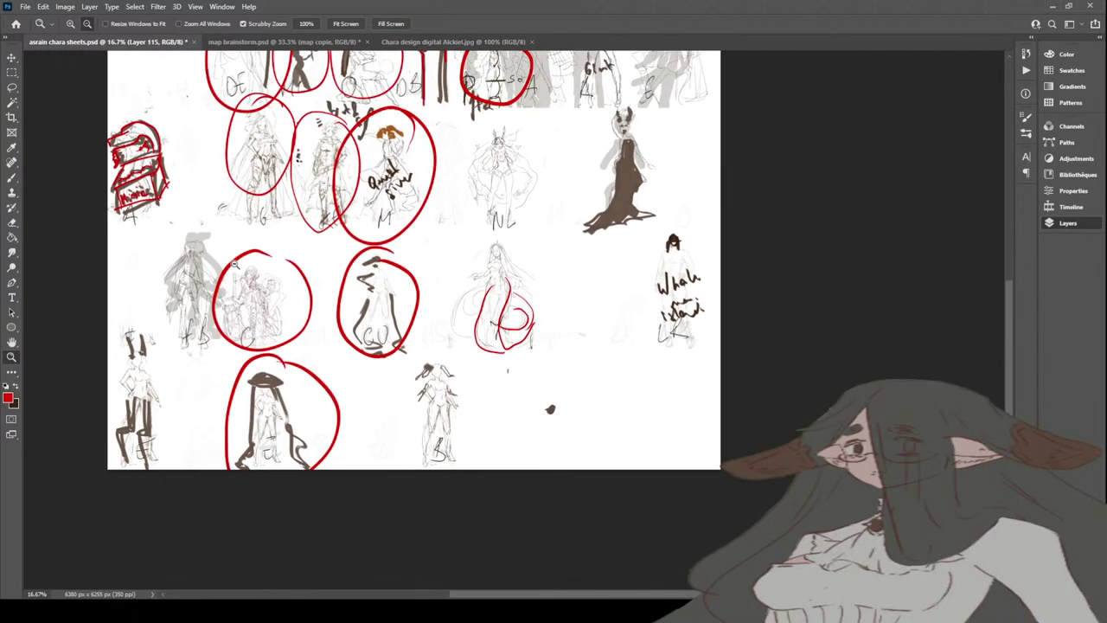
{"action": "left_click", "coordinate": [384, 309]}
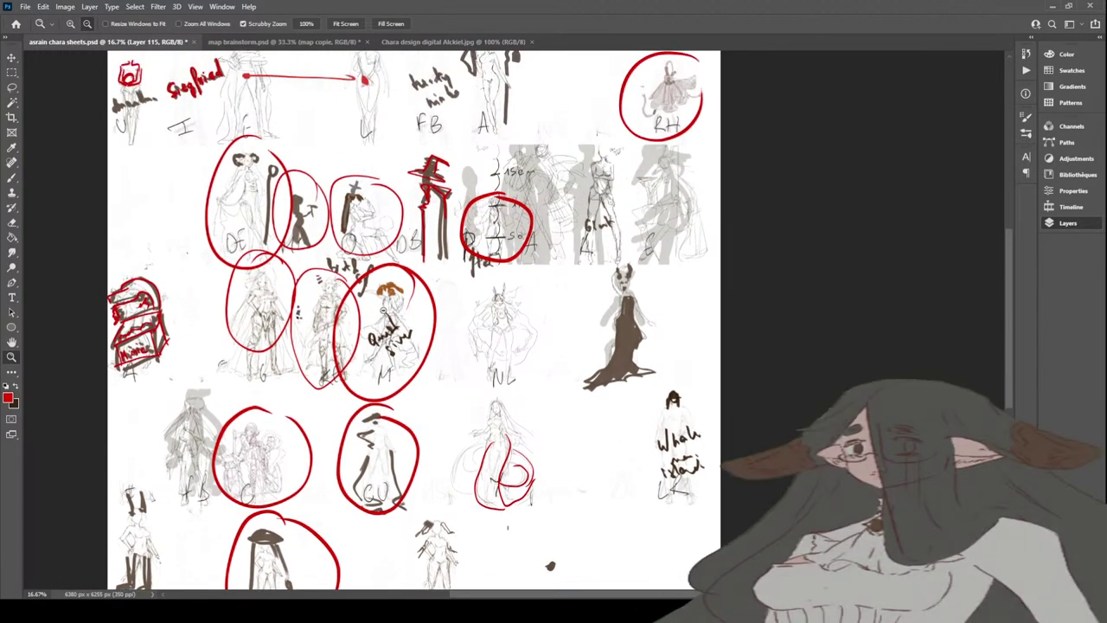
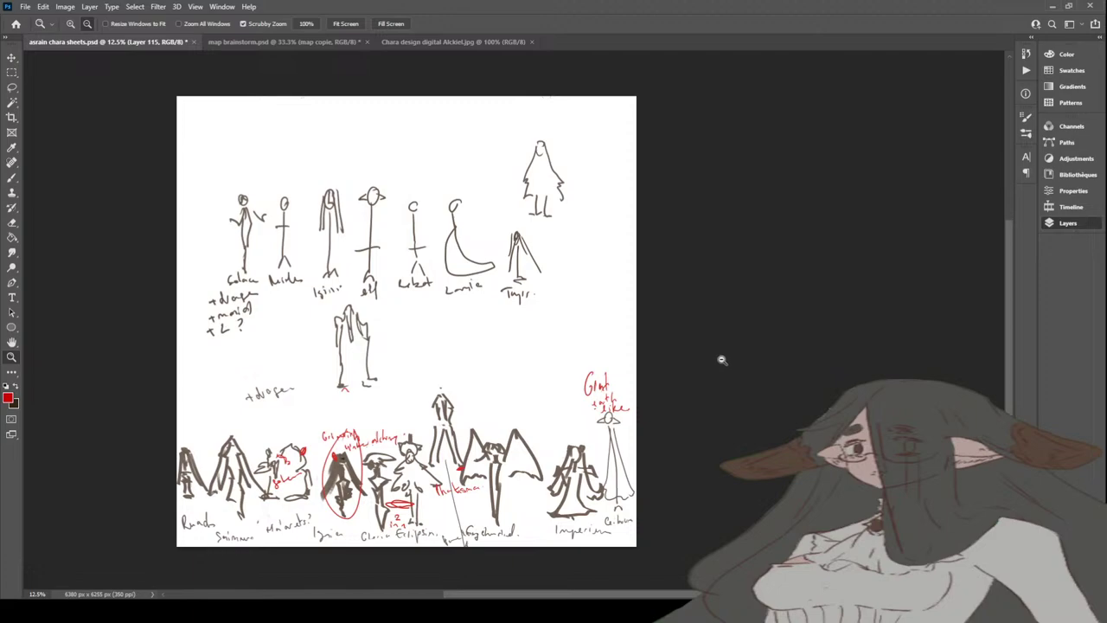
Step: In the map brainstorm document, draw a red crystal beside the map and extend the handwritten "Tet" to "Tetetheryte" in red
{"action": "left_click", "coordinate": [310, 43]}
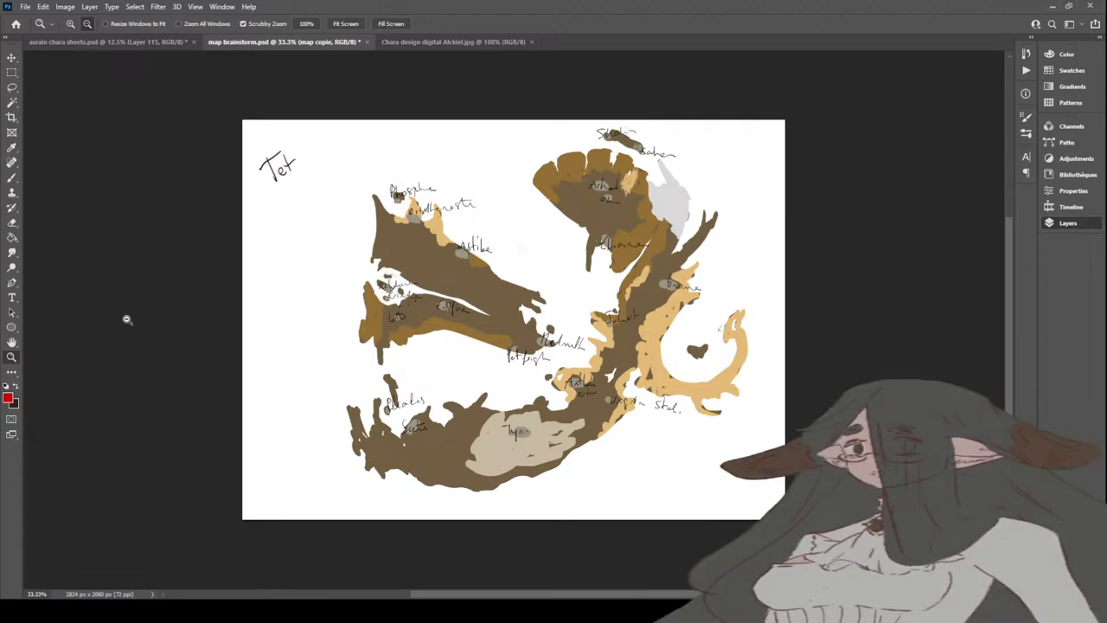
{"action": "key", "text": "b"}
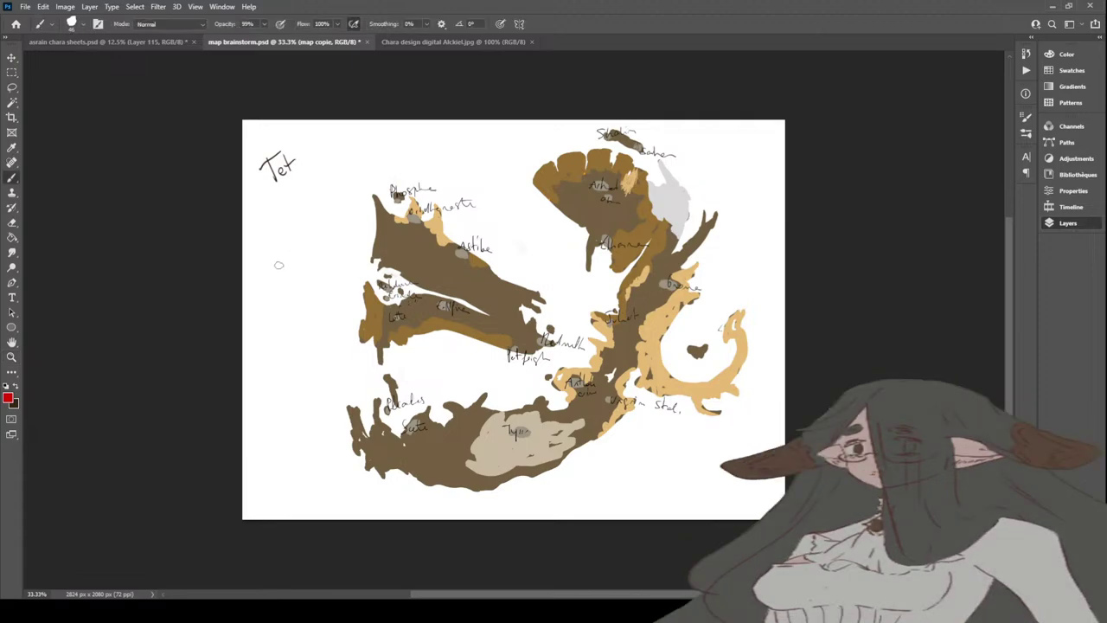
{"action": "left_click_drag", "start_coordinate": [277, 232], "coordinate": [266, 273]}
{"action": "mouse_move", "coordinate": [278, 232]}
{"action": "left_mouse_down"}
{"action": "mouse_move", "coordinate": [302, 273]}
{"action": "mouse_move", "coordinate": [271, 277]}
{"action": "mouse_move", "coordinate": [273, 235]}
{"action": "mouse_move", "coordinate": [287, 268]}
{"action": "mouse_move", "coordinate": [278, 277]}
{"action": "mouse_move", "coordinate": [300, 279]}
{"action": "mouse_move", "coordinate": [266, 271]}
{"action": "left_mouse_up"}
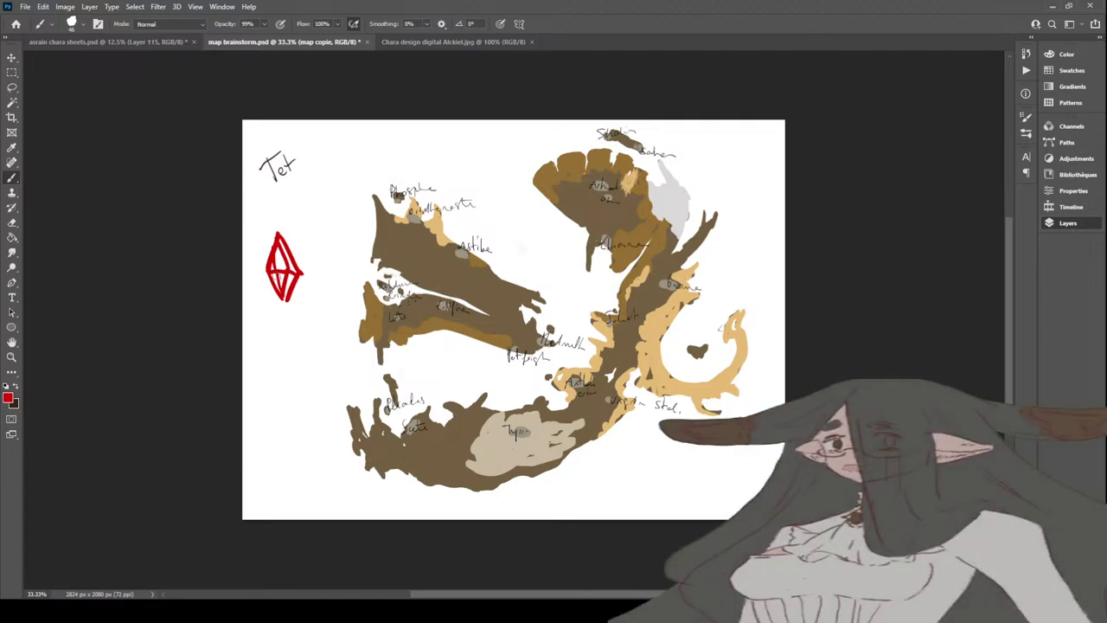
{"action": "mouse_move", "coordinate": [294, 170]}
{"action": "left_mouse_down"}
{"action": "mouse_move", "coordinate": [305, 145]}
{"action": "mouse_move", "coordinate": [315, 164]}
{"action": "mouse_move", "coordinate": [341, 149]}
{"action": "mouse_move", "coordinate": [356, 164]}
{"action": "mouse_move", "coordinate": [383, 149]}
{"action": "left_mouse_up"}
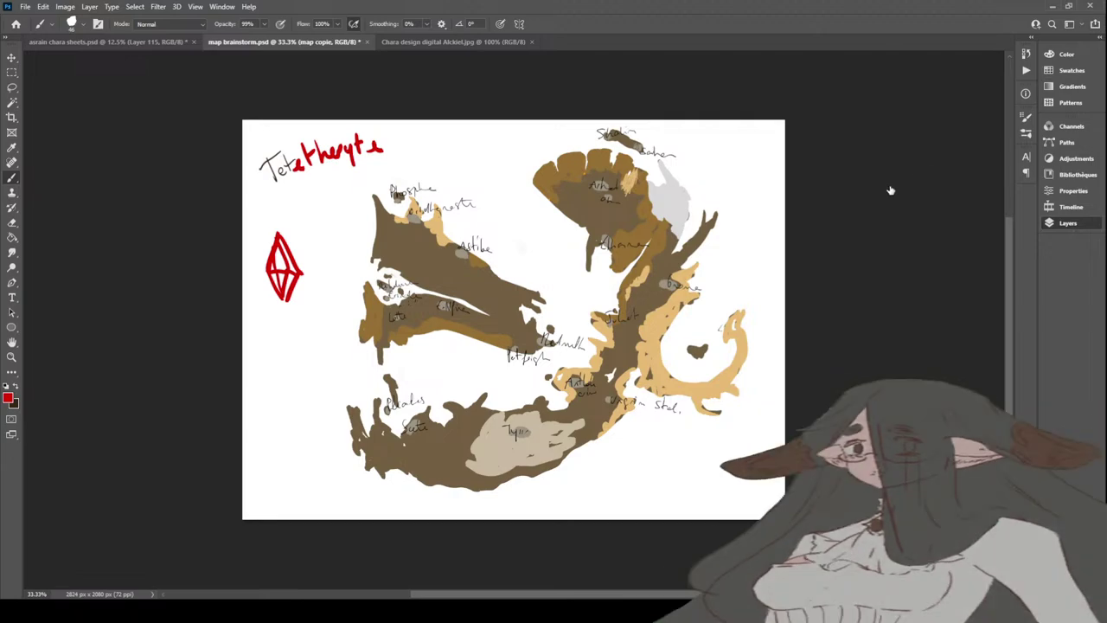
Step: Show the compass wheel overlay on the map and scribble red over its eastern and southern sectors, undoing the scribbles
{"action": "key", "text": "ctrl+comma"}
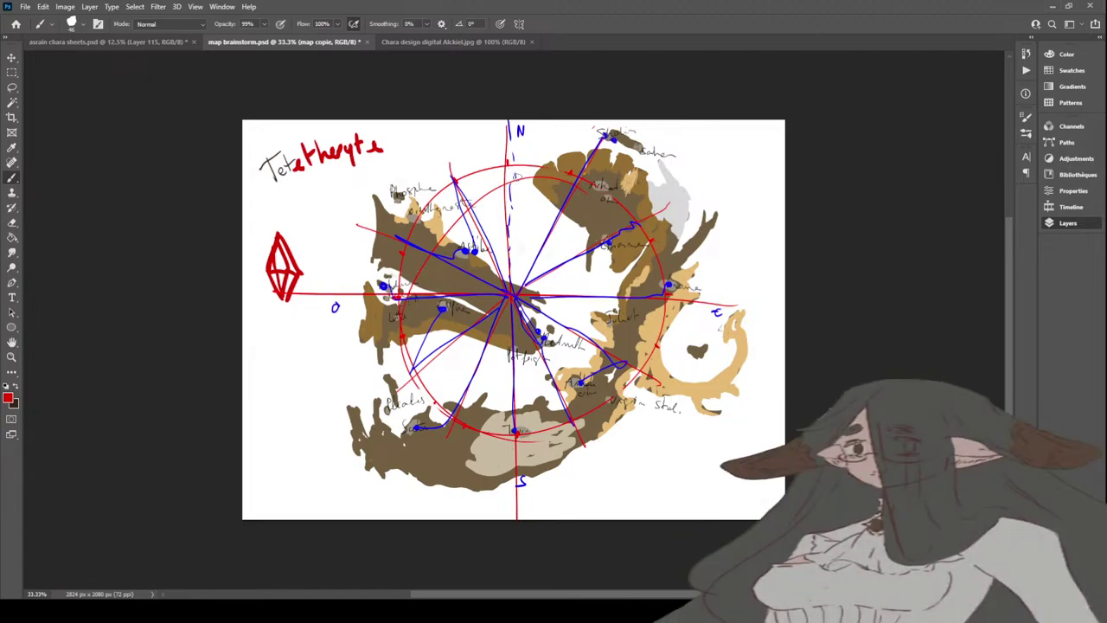
{"action": "mouse_move", "coordinate": [510, 170]}
{"action": "left_mouse_down"}
{"action": "mouse_move", "coordinate": [521, 268]}
{"action": "mouse_move", "coordinate": [614, 232]}
{"action": "mouse_move", "coordinate": [588, 199]}
{"action": "mouse_move", "coordinate": [545, 275]}
{"action": "mouse_move", "coordinate": [584, 233]}
{"action": "mouse_move", "coordinate": [614, 246]}
{"action": "mouse_move", "coordinate": [635, 285]}
{"action": "mouse_move", "coordinate": [545, 290]}
{"action": "left_mouse_up"}
{"action": "mouse_move", "coordinate": [645, 311]}
{"action": "left_mouse_down"}
{"action": "mouse_move", "coordinate": [640, 359]}
{"action": "mouse_move", "coordinate": [541, 298]}
{"action": "mouse_move", "coordinate": [597, 385]}
{"action": "mouse_move", "coordinate": [553, 329]}
{"action": "mouse_move", "coordinate": [545, 428]}
{"action": "mouse_move", "coordinate": [496, 404]}
{"action": "mouse_move", "coordinate": [466, 407]}
{"action": "mouse_move", "coordinate": [500, 358]}
{"action": "left_mouse_up"}
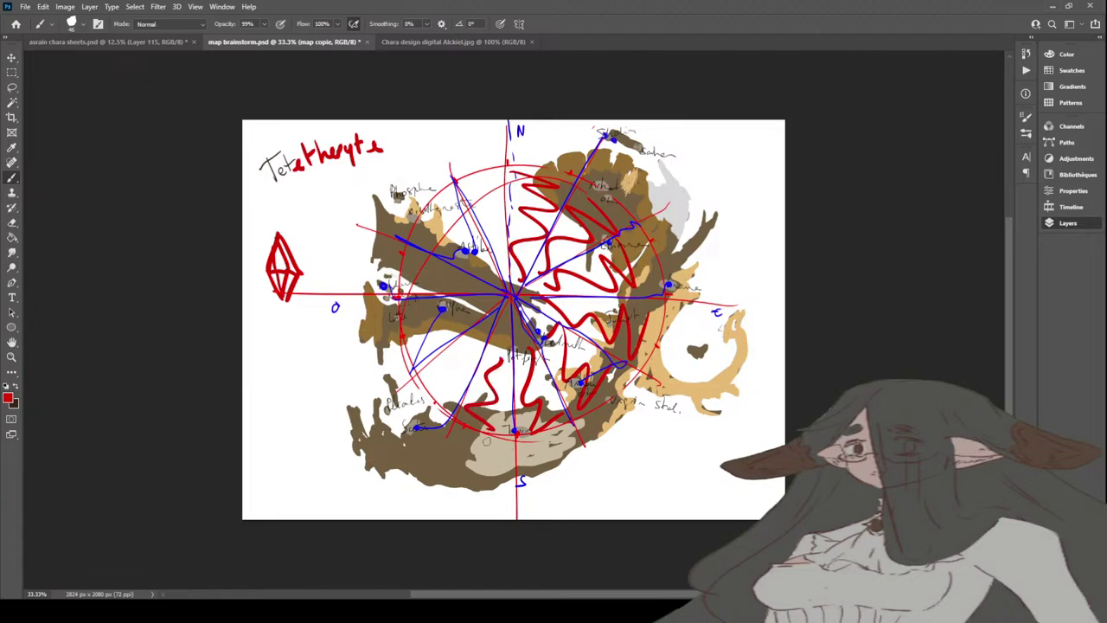
{"action": "key", "text": "ctrl+z"}
{"action": "key", "text": "ctrl+z"}
{"action": "key", "text": "ctrl+z"}
{"action": "key", "text": "ctrl+z"}
{"action": "key", "text": "ctrl+z"}
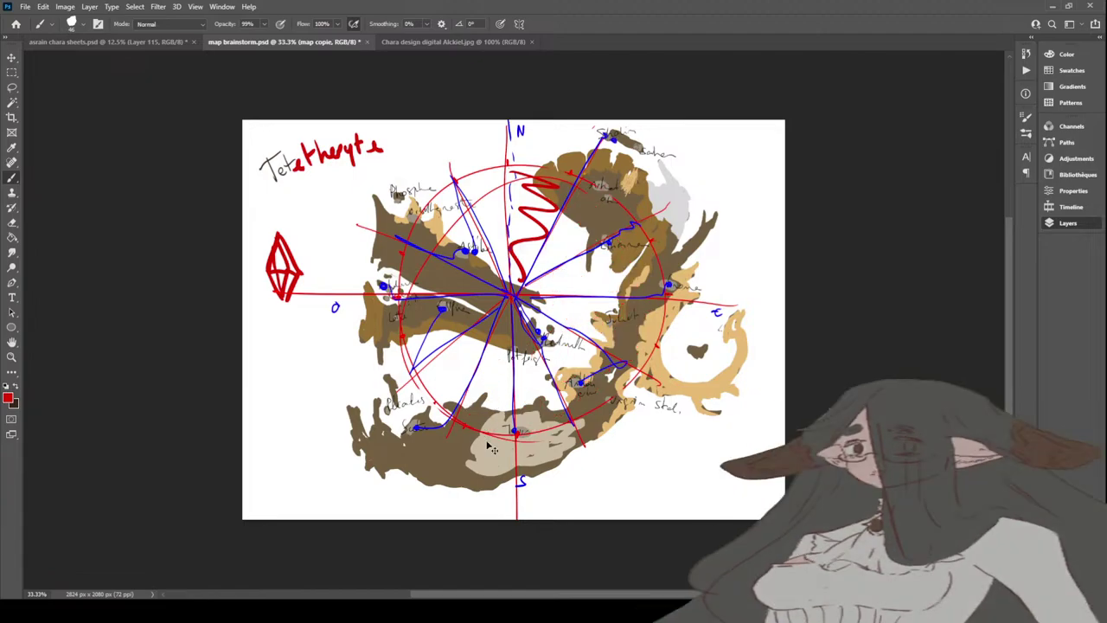
{"action": "key", "text": "ctrl+z"}
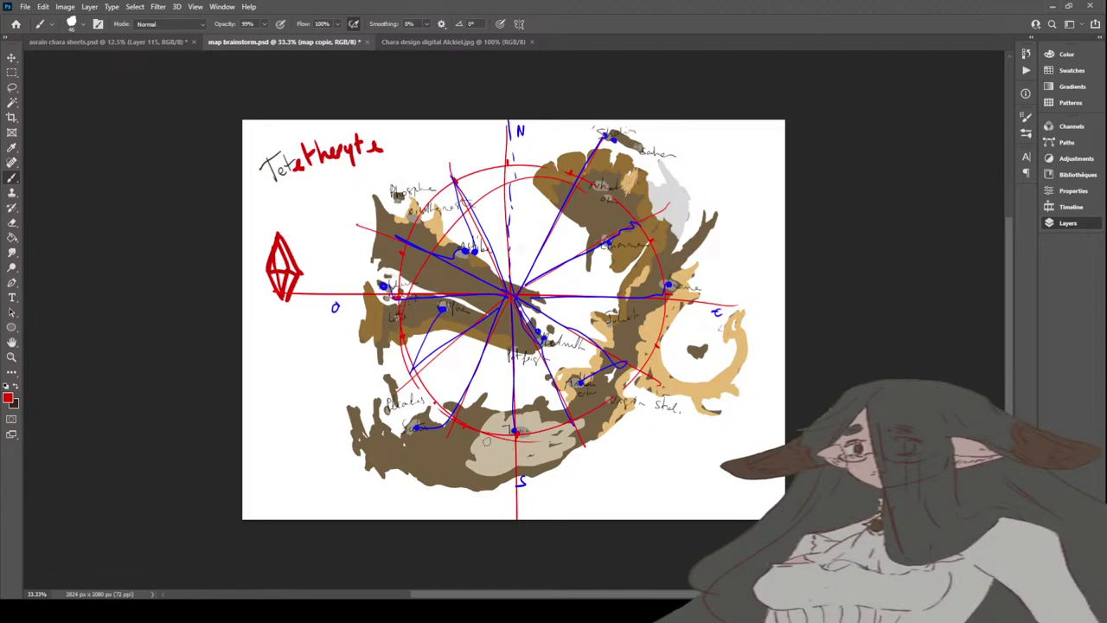
Step: Mark the compass wheel's north spoke and a western sector in red, undoing the marks
{"action": "mouse_move", "coordinate": [507, 173]}
{"action": "left_mouse_down"}
{"action": "mouse_move", "coordinate": [481, 170]}
{"action": "mouse_move", "coordinate": [517, 298]}
{"action": "mouse_move", "coordinate": [509, 293]}
{"action": "left_mouse_up"}
{"action": "key", "text": "ctrl+z"}
{"action": "key", "text": "ctrl+z"}
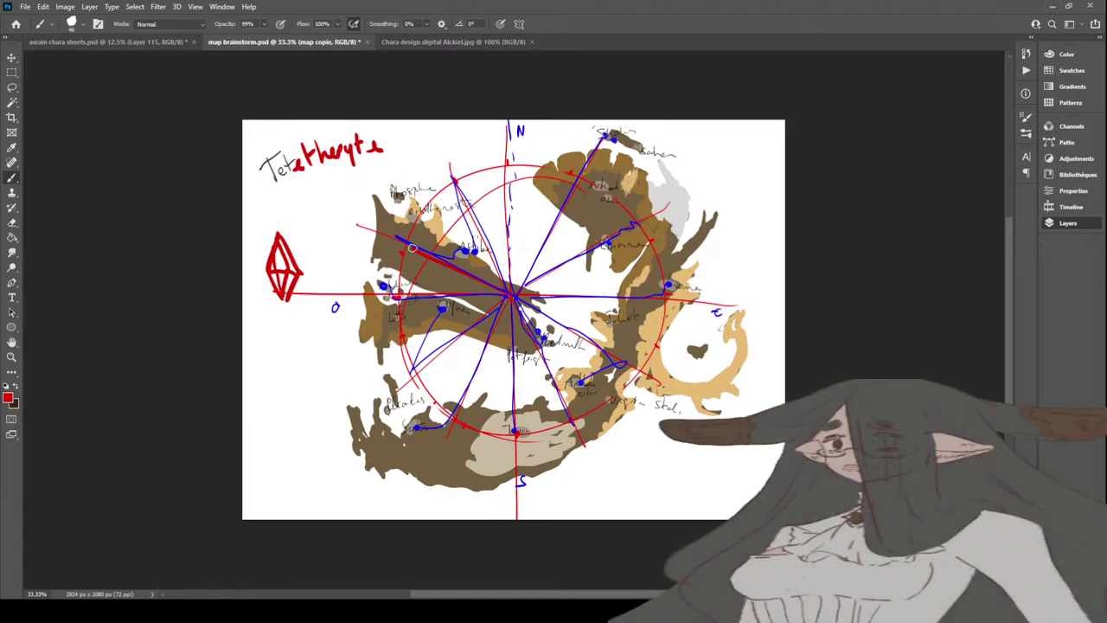
{"action": "mouse_move", "coordinate": [412, 248]}
{"action": "left_mouse_down"}
{"action": "mouse_move", "coordinate": [404, 280]}
{"action": "mouse_move", "coordinate": [460, 295]}
{"action": "mouse_move", "coordinate": [493, 289]}
{"action": "mouse_move", "coordinate": [397, 248]}
{"action": "mouse_move", "coordinate": [460, 284]}
{"action": "mouse_move", "coordinate": [403, 265]}
{"action": "mouse_move", "coordinate": [447, 283]}
{"action": "mouse_move", "coordinate": [415, 277]}
{"action": "left_mouse_up"}
{"action": "key", "text": "ctrl+z"}
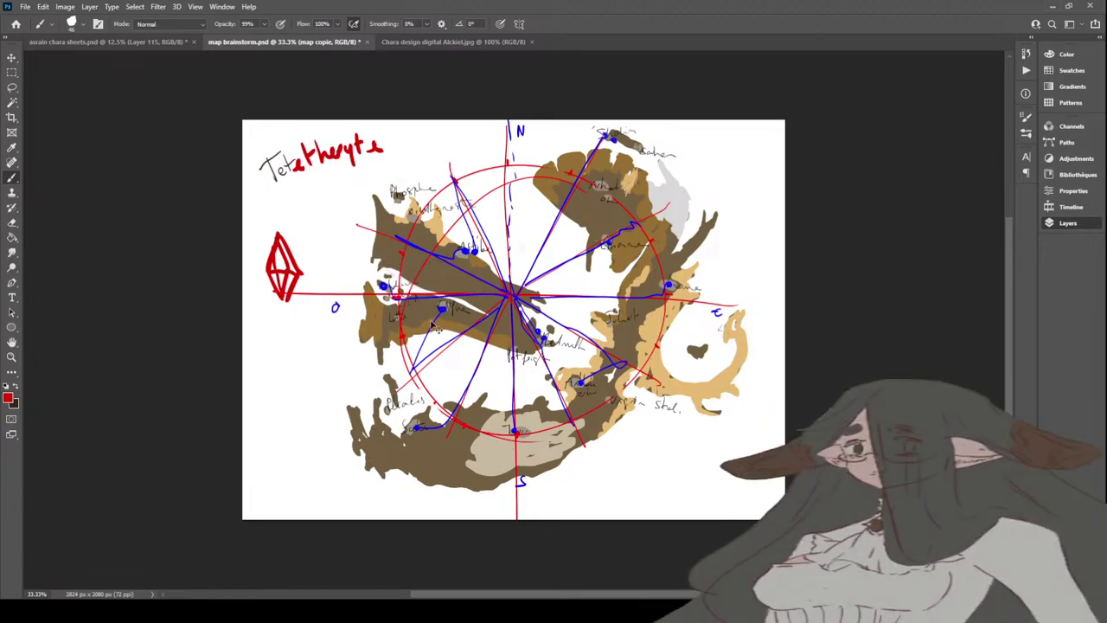
Step: Compare the map with and without the compass wheel overlay, and leave the overlay hidden
{"action": "key", "text": "ctrl+comma"}
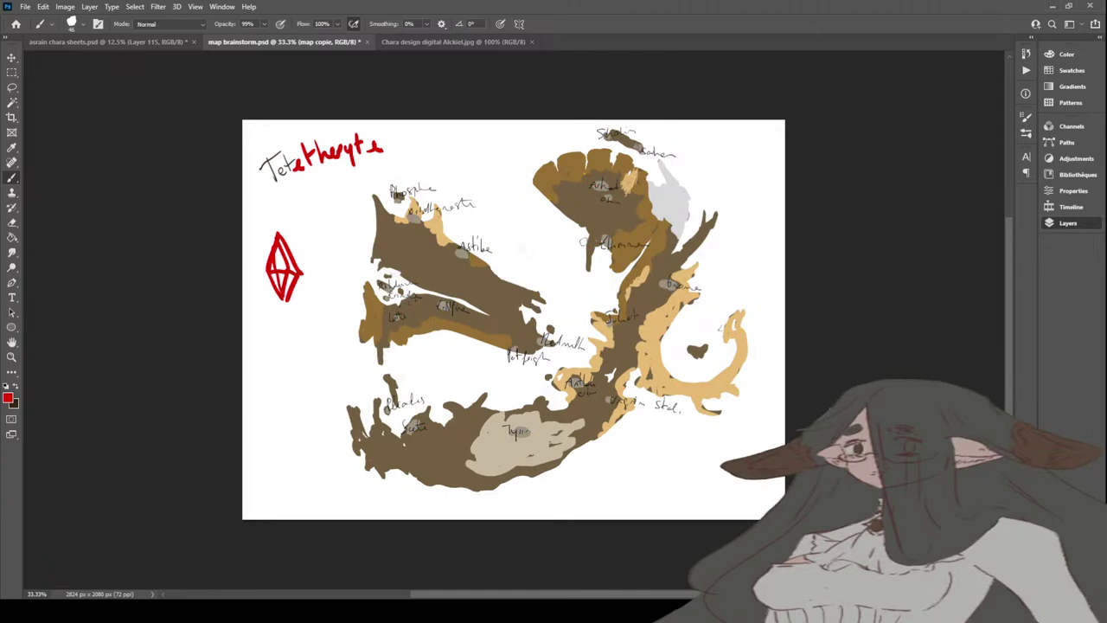
{"action": "key", "text": "ctrl+comma"}
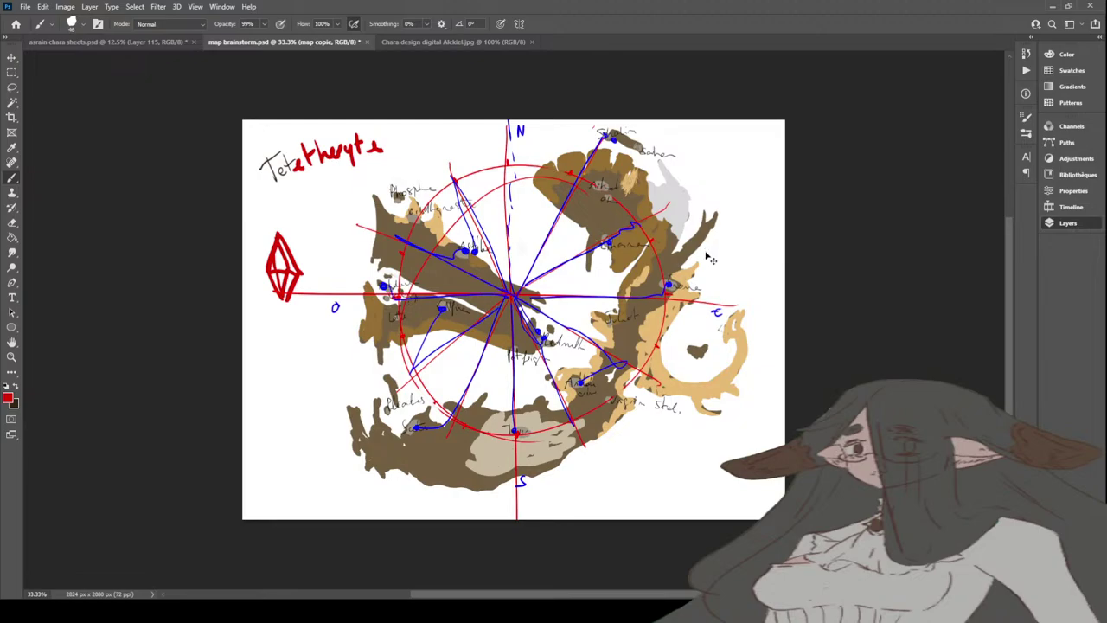
{"action": "key", "text": "ctrl+comma"}
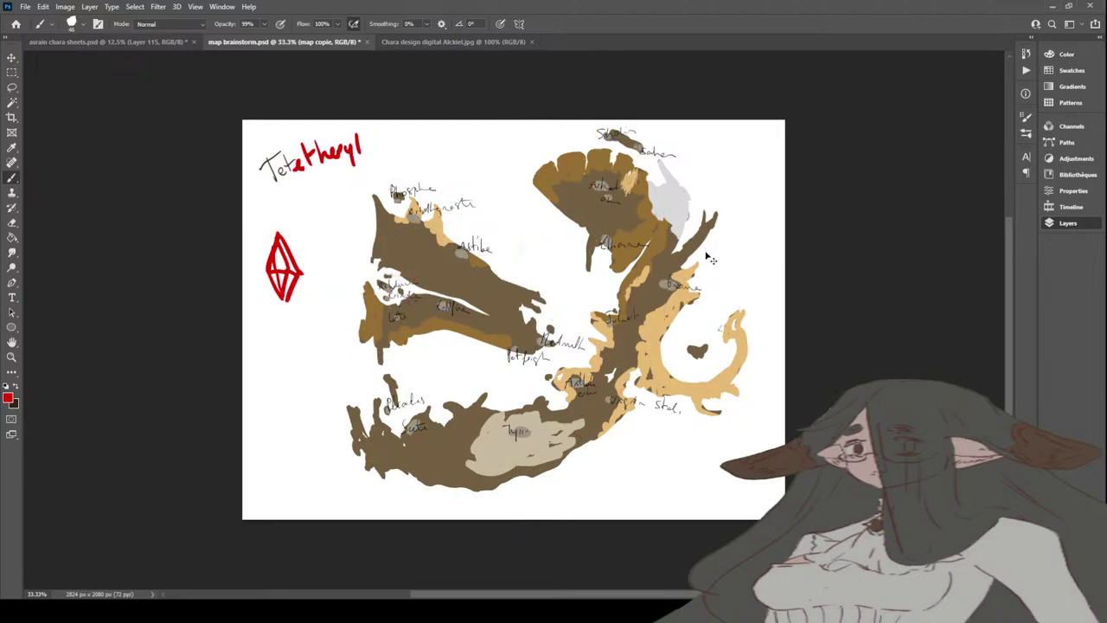
Step: Undo the red crystal and red lettering beside the map, and try to erase the handwritten "Tet"
{"action": "key", "text": "ctrl+z"}
{"action": "key", "text": "ctrl+z"}
{"action": "key", "text": "ctrl+z"}
{"action": "key", "text": "ctrl+z"}
{"action": "key", "text": "ctrl+z"}
{"action": "key", "text": "ctrl+z"}
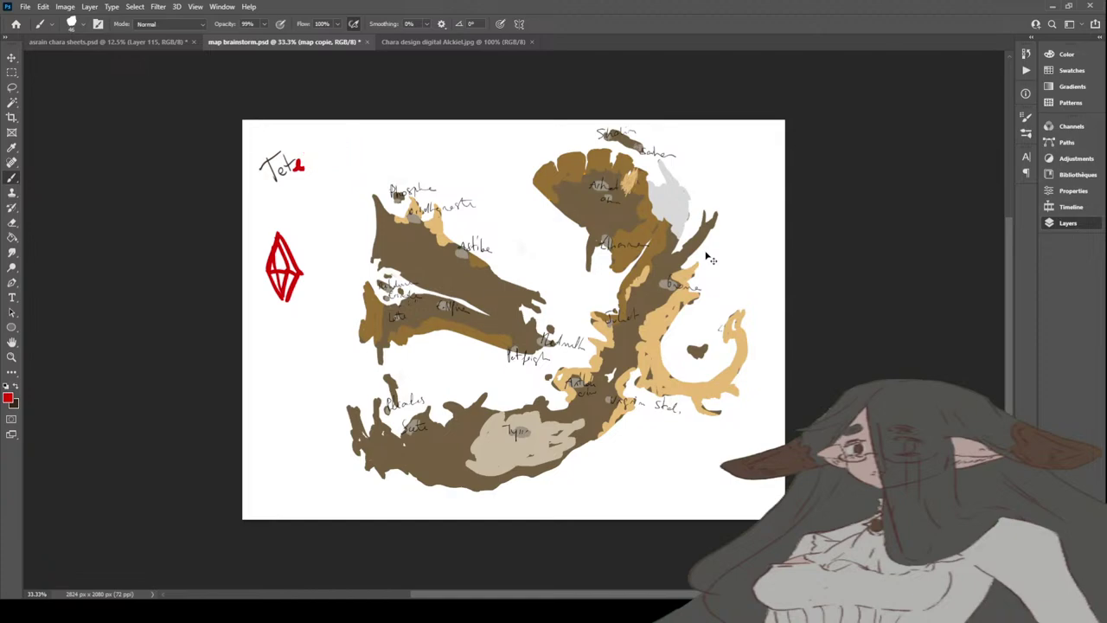
{"action": "key", "text": "ctrl+z"}
{"action": "key", "text": "ctrl+z"}
{"action": "key", "text": "ctrl+z"}
{"action": "key", "text": "ctrl+z"}
{"action": "key", "text": "ctrl+z"}
{"action": "key", "text": "ctrl+z"}
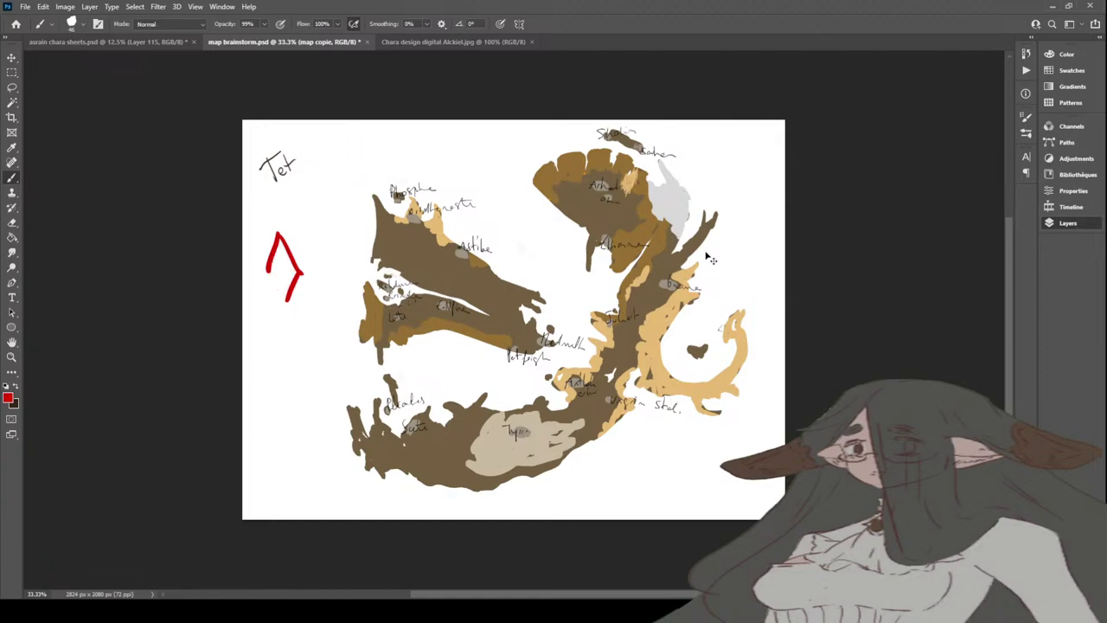
{"action": "key", "text": "ctrl+z"}
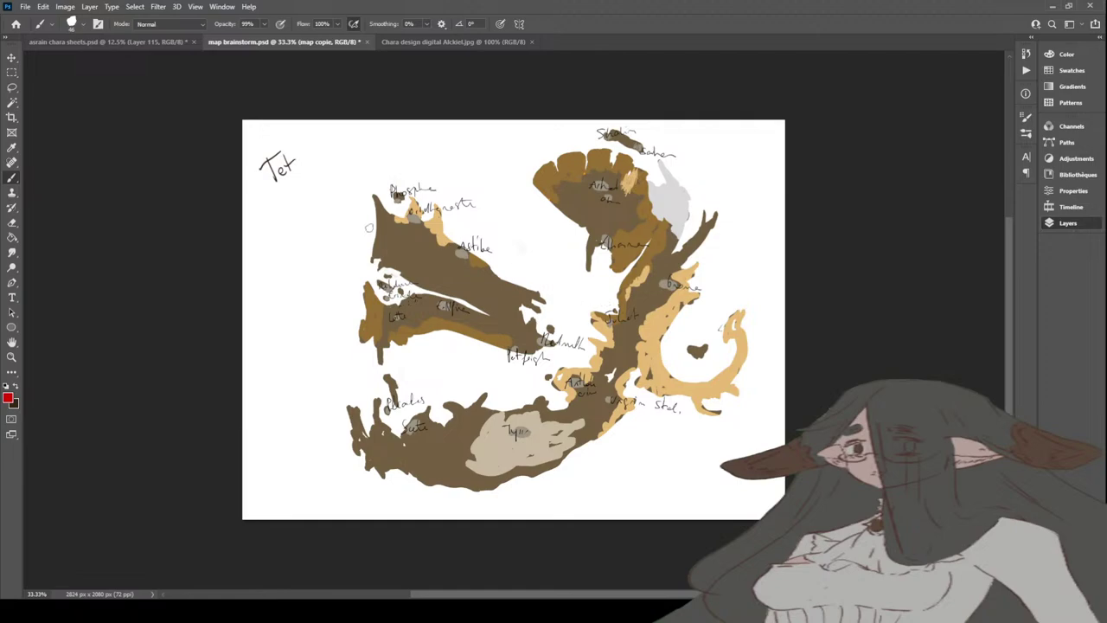
{"action": "key", "text": "e"}
{"action": "mouse_move", "coordinate": [294, 141]}
{"action": "left_mouse_down"}
{"action": "mouse_move", "coordinate": [279, 178]}
{"action": "mouse_move", "coordinate": [260, 149]}
{"action": "left_mouse_up"}
Step: Switch to the asrain chara sheets document, erase the large red circles and notes across the sketches, and reduce the eraser size
{"action": "left_click", "coordinate": [171, 42]}
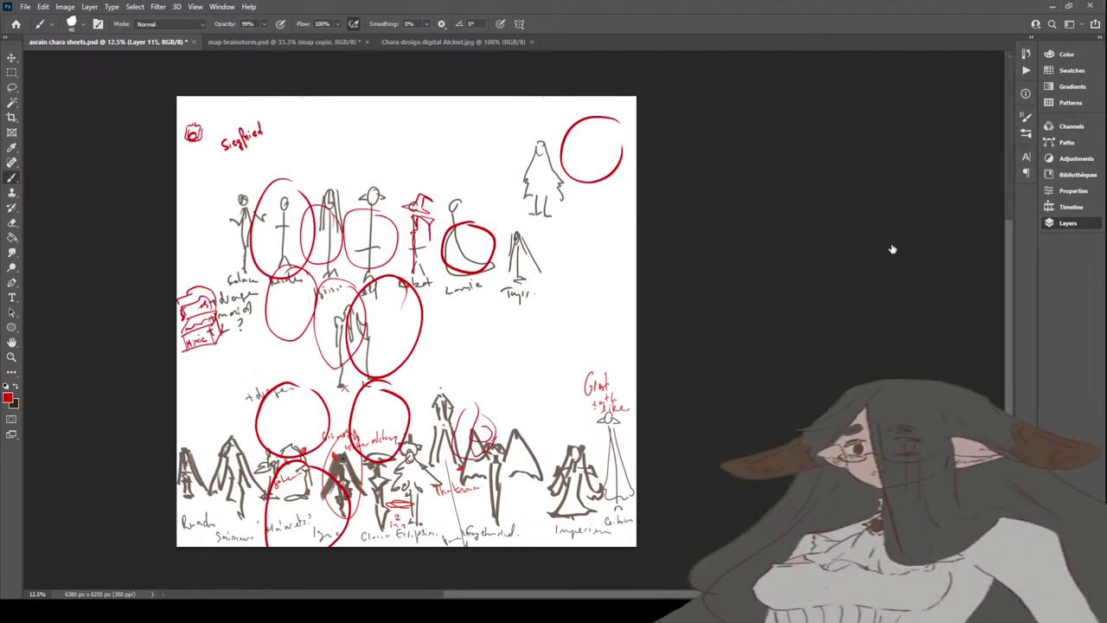
{"action": "key", "text": "e"}
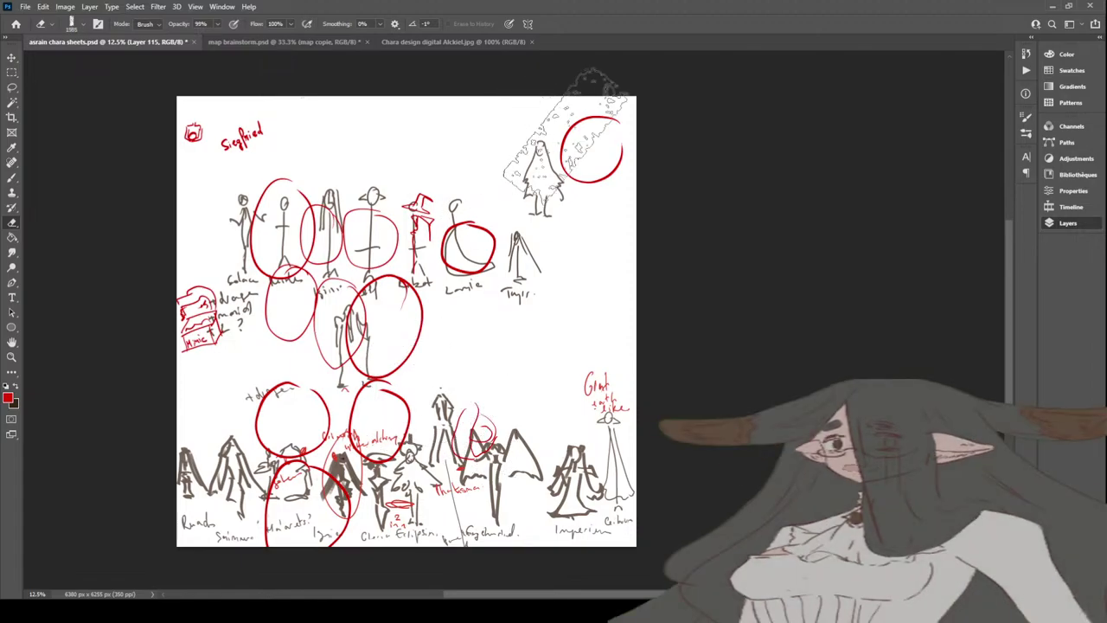
{"action": "mouse_move", "coordinate": [566, 138]}
{"action": "left_mouse_down"}
{"action": "mouse_move", "coordinate": [586, 164]}
{"action": "mouse_move", "coordinate": [596, 370]}
{"action": "mouse_move", "coordinate": [541, 414]}
{"action": "mouse_move", "coordinate": [232, 116]}
{"action": "mouse_move", "coordinate": [285, 338]}
{"action": "mouse_move", "coordinate": [200, 197]}
{"action": "mouse_move", "coordinate": [263, 337]}
{"action": "mouse_move", "coordinate": [272, 527]}
{"action": "mouse_move", "coordinate": [411, 510]}
{"action": "mouse_move", "coordinate": [384, 532]}
{"action": "left_mouse_up"}
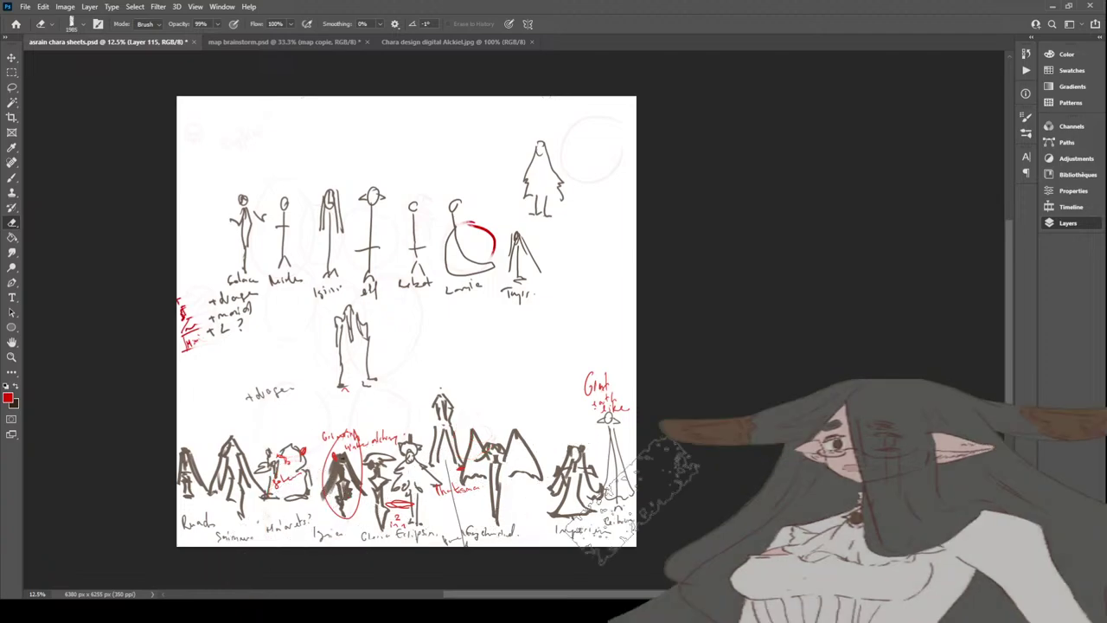
{"action": "mouse_move", "coordinate": [186, 298]}
{"action": "left_mouse_down"}
{"action": "mouse_move", "coordinate": [285, 376]}
{"action": "mouse_move", "coordinate": [251, 333]}
{"action": "mouse_move", "coordinate": [223, 331]}
{"action": "mouse_move", "coordinate": [493, 472]}
{"action": "mouse_move", "coordinate": [353, 212]}
{"action": "left_mouse_up"}
{"action": "key", "text": "bracketleft"}
{"action": "key", "text": "bracketleft"}
{"action": "key", "text": "bracketleft"}
{"action": "key", "text": "bracketleft"}
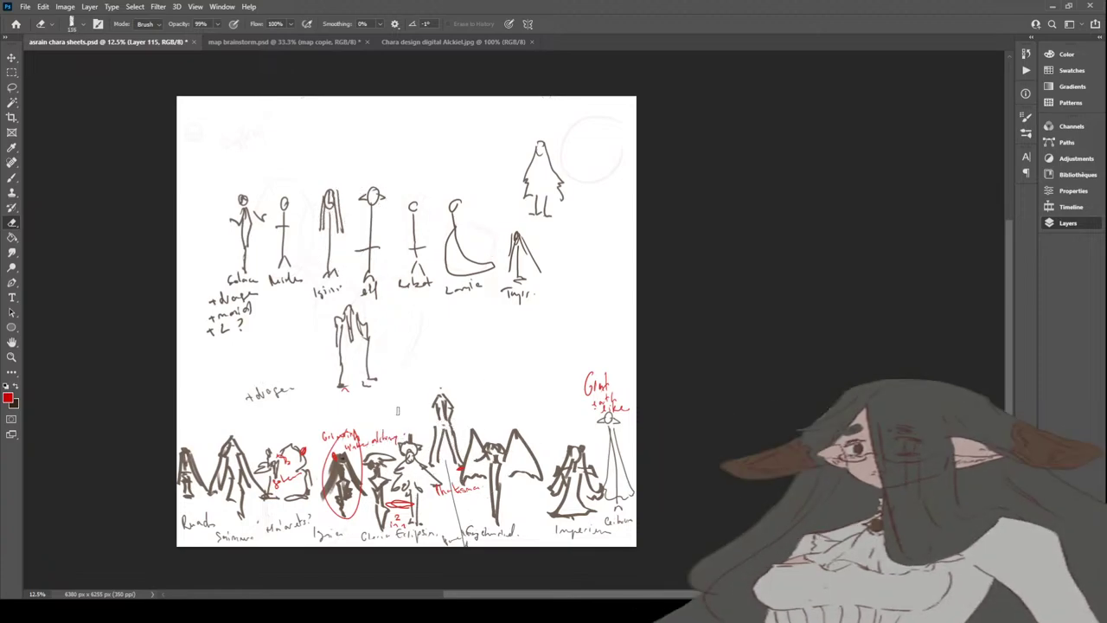
Step: Change the foreground color to blue and activate the Brush tool
{"action": "key", "text": "alt"}
{"action": "key", "text": "i"}
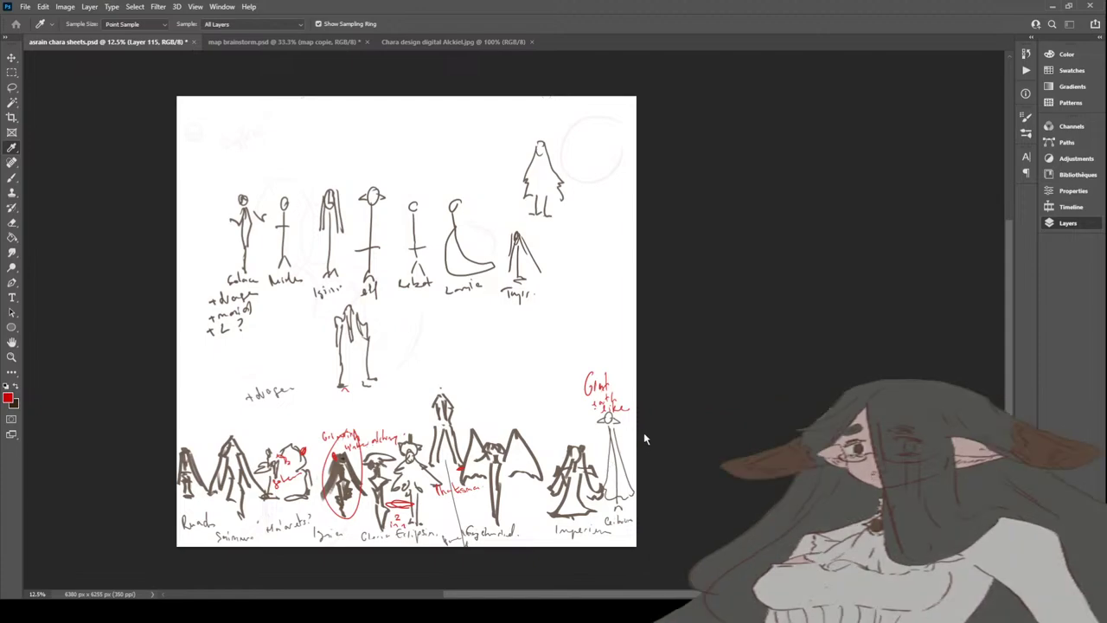
{"action": "key", "text": "e"}
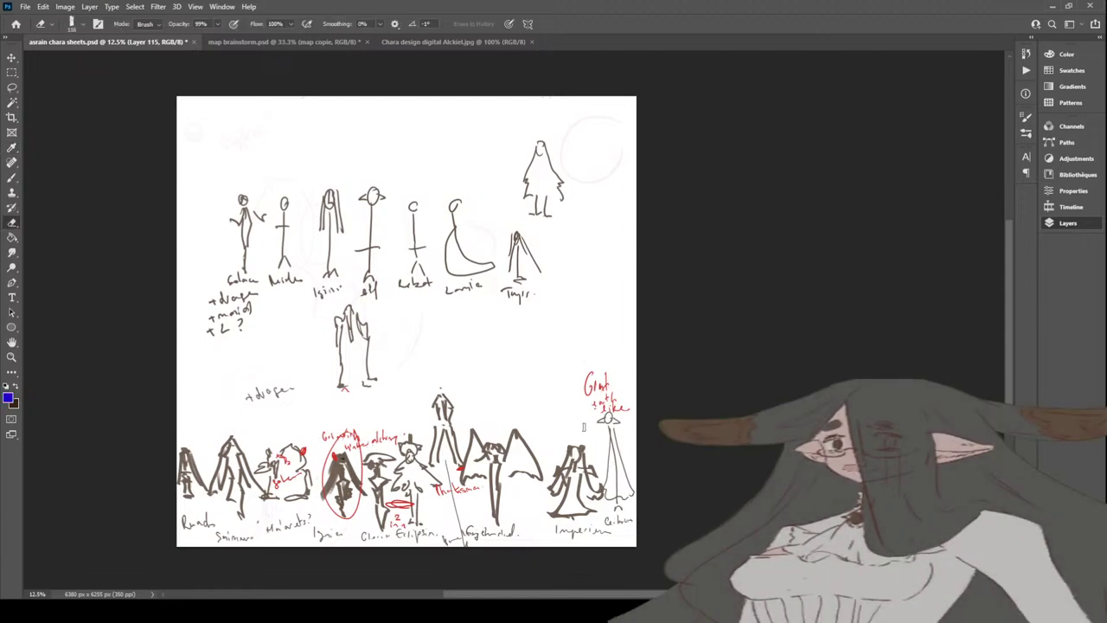
{"action": "key", "text": "b"}
Step: Circle the "Grat" figure, the "Imperium" figure and the tall figure of the lowest row in blue, undoing each circle
{"action": "mouse_move", "coordinate": [633, 351]}
{"action": "left_mouse_down"}
{"action": "mouse_move", "coordinate": [606, 486]}
{"action": "mouse_move", "coordinate": [635, 495]}
{"action": "left_mouse_up"}
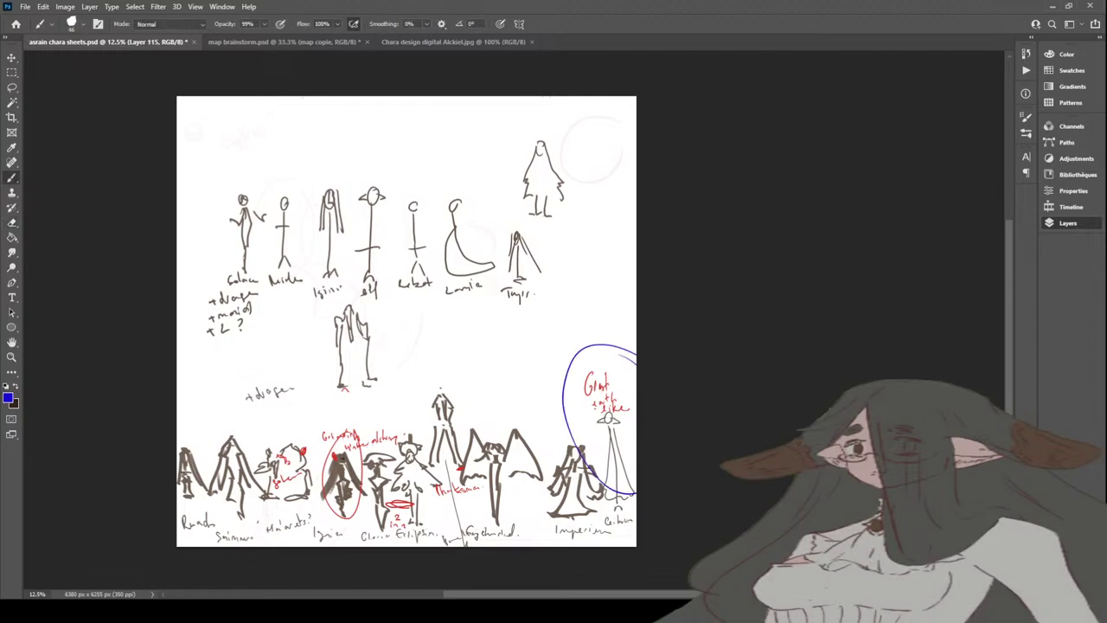
{"action": "key", "text": "ctrl+z"}
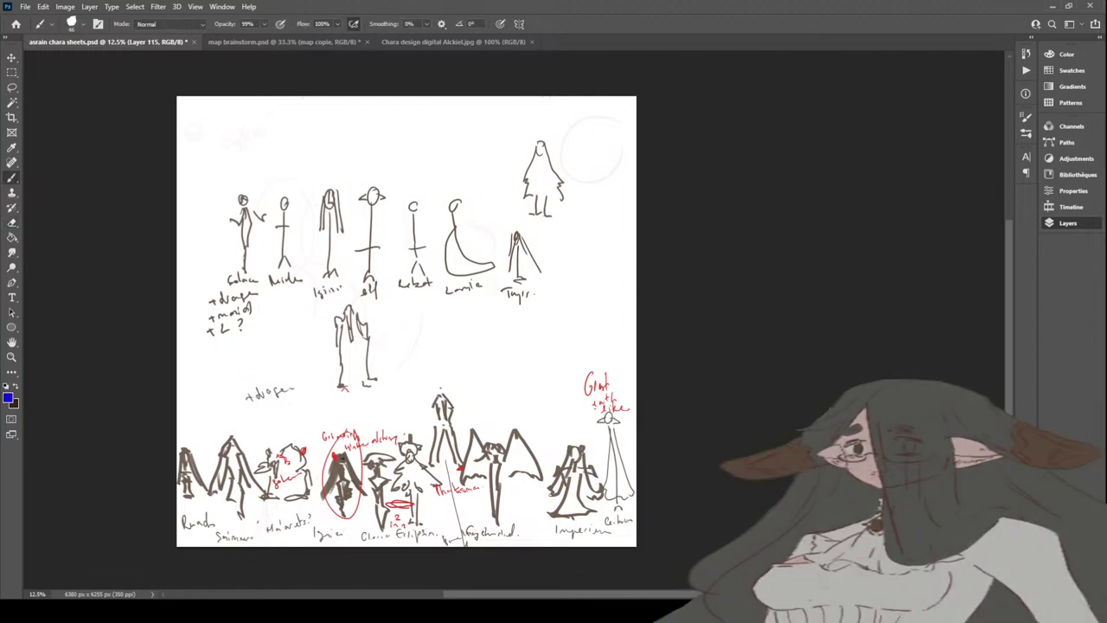
{"action": "mouse_move", "coordinate": [590, 421]}
{"action": "left_mouse_down"}
{"action": "mouse_move", "coordinate": [542, 523]}
{"action": "mouse_move", "coordinate": [563, 416]}
{"action": "left_mouse_up"}
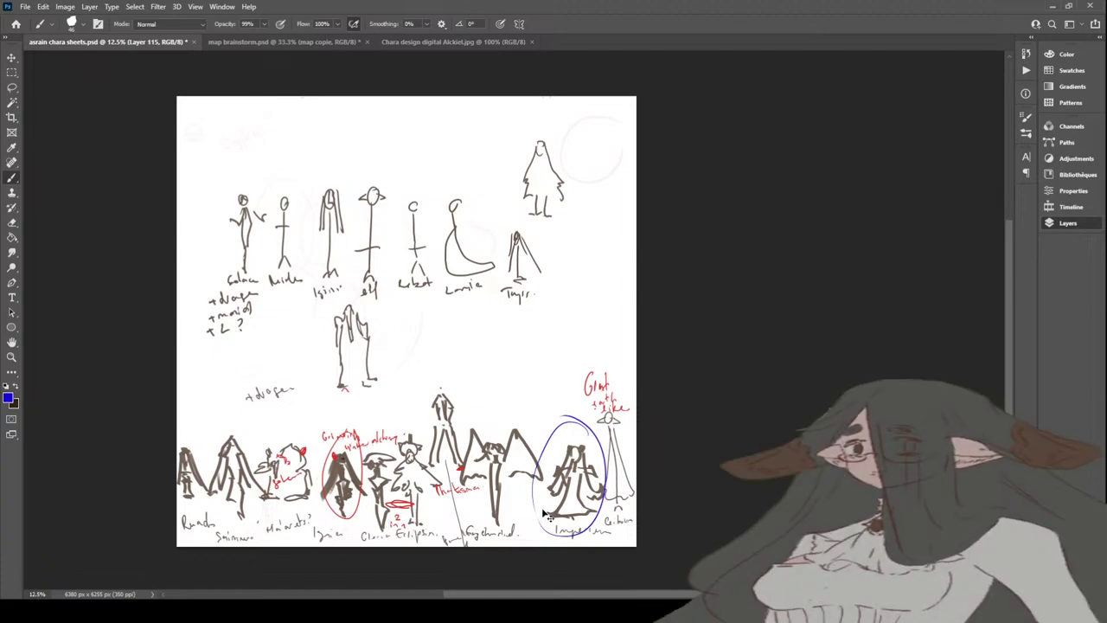
{"action": "key", "text": "ctrl+z"}
{"action": "mouse_move", "coordinate": [472, 420]}
{"action": "left_mouse_down"}
{"action": "mouse_move", "coordinate": [517, 471]}
{"action": "mouse_move", "coordinate": [474, 399]}
{"action": "mouse_move", "coordinate": [420, 380]}
{"action": "mouse_move", "coordinate": [405, 471]}
{"action": "left_mouse_up"}
{"action": "key", "text": "ctrl+z"}
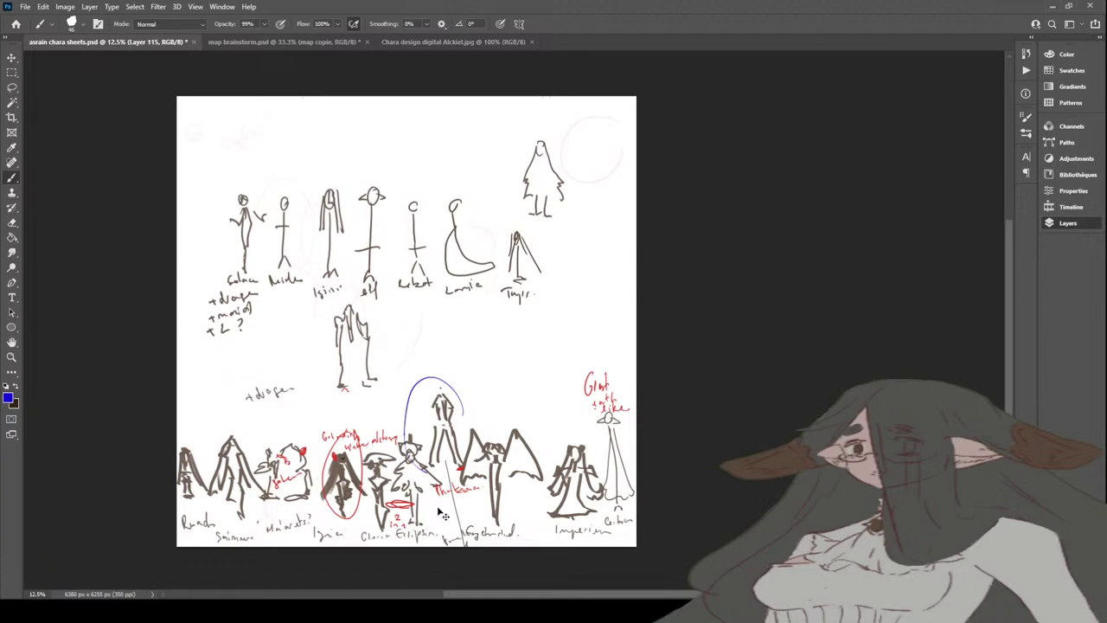
{"action": "key", "text": "ctrl+z"}
Step: Circle the pair of hatted figures, the red-circled figure and the neighboring group in blue, undoing each circle
{"action": "left_click_drag", "start_coordinate": [411, 427], "coordinate": [428, 437]}
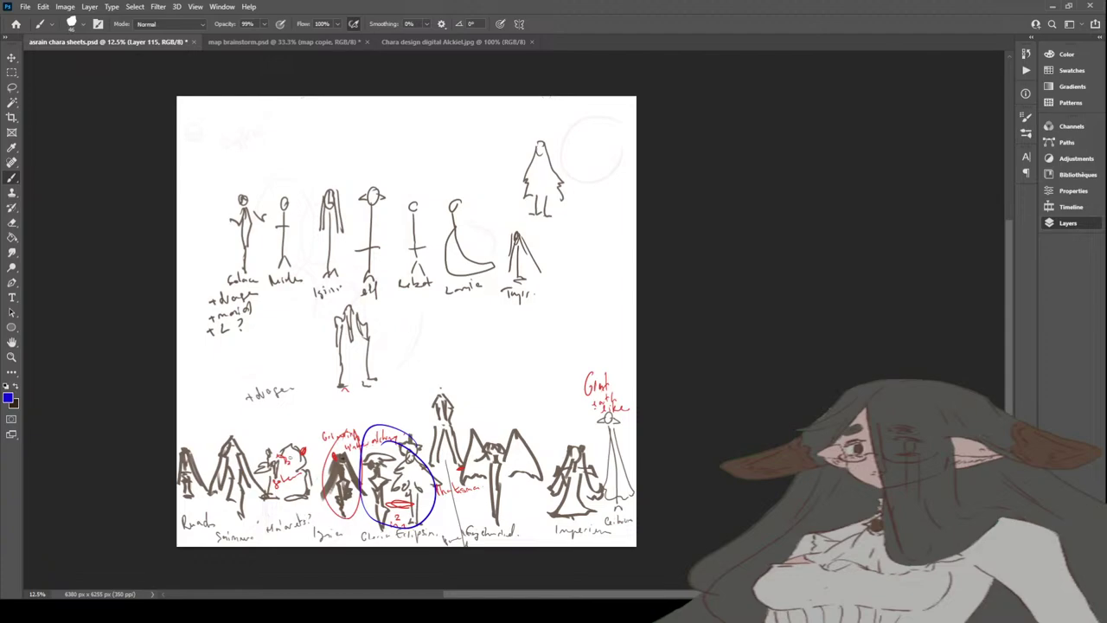
{"action": "key", "text": "ctrl+z"}
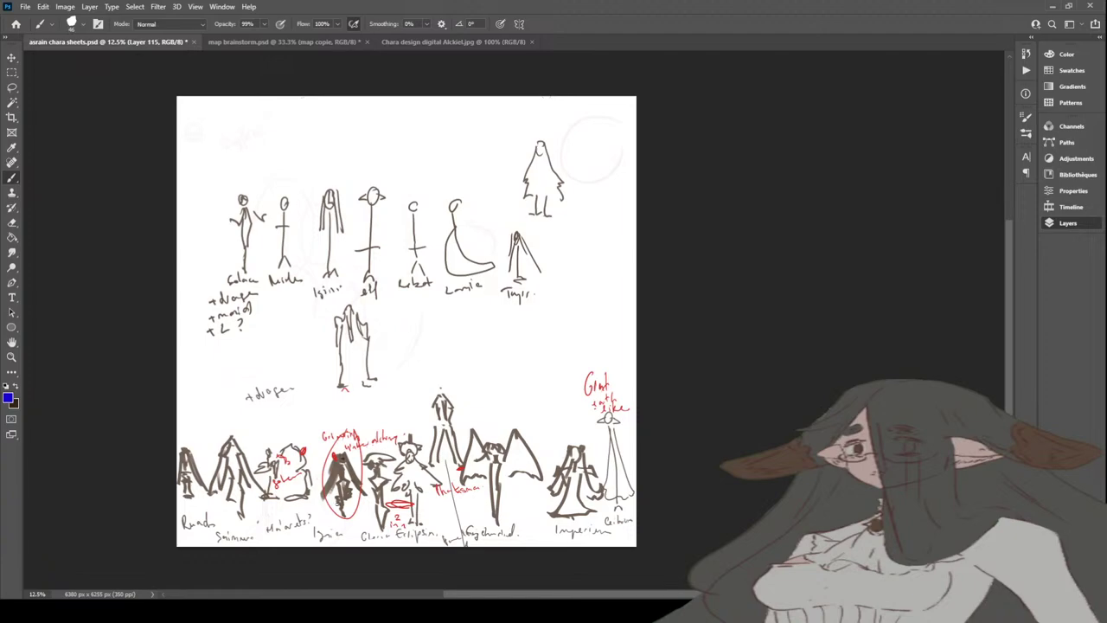
{"action": "mouse_move", "coordinate": [346, 439]}
{"action": "left_mouse_down"}
{"action": "mouse_move", "coordinate": [357, 463]}
{"action": "mouse_move", "coordinate": [320, 445]}
{"action": "left_mouse_up"}
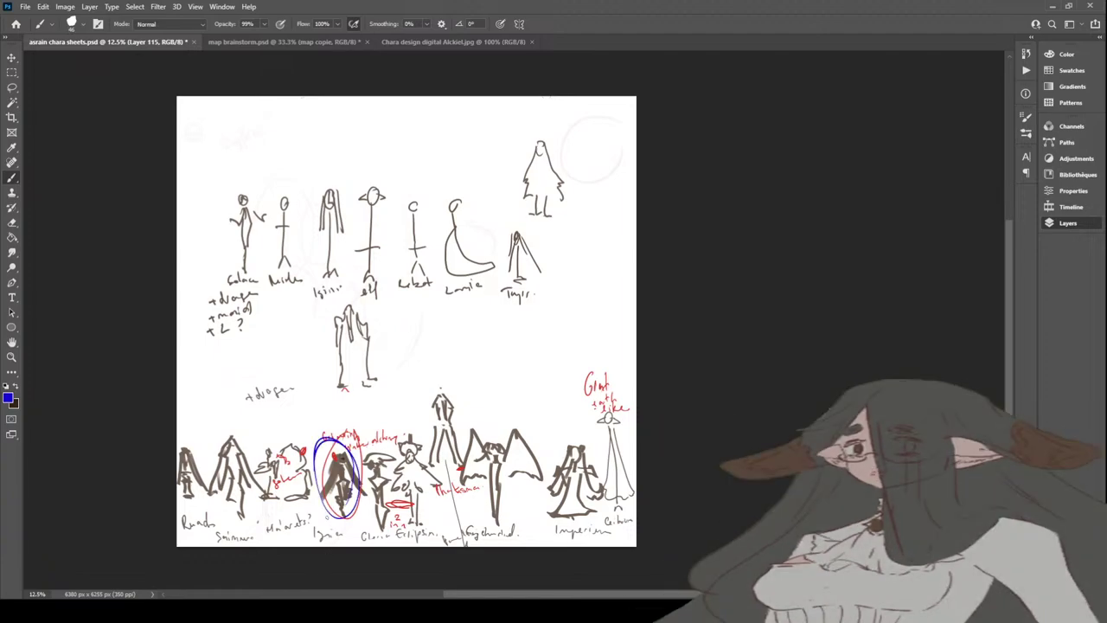
{"action": "key", "text": "ctrl+z"}
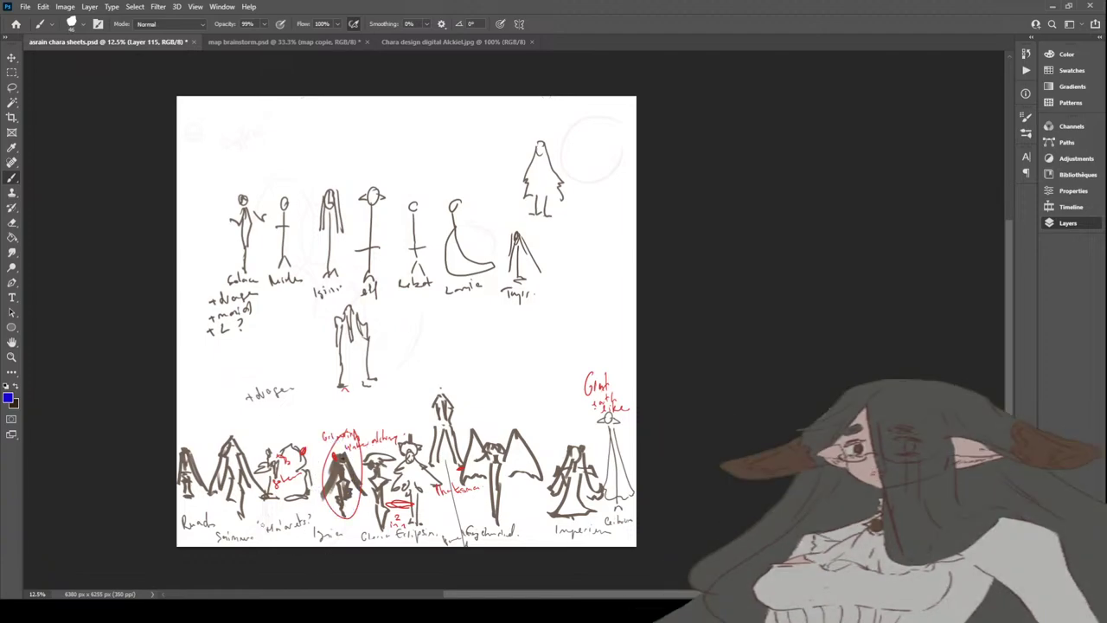
{"action": "left_click_drag", "start_coordinate": [298, 446], "coordinate": [305, 452]}
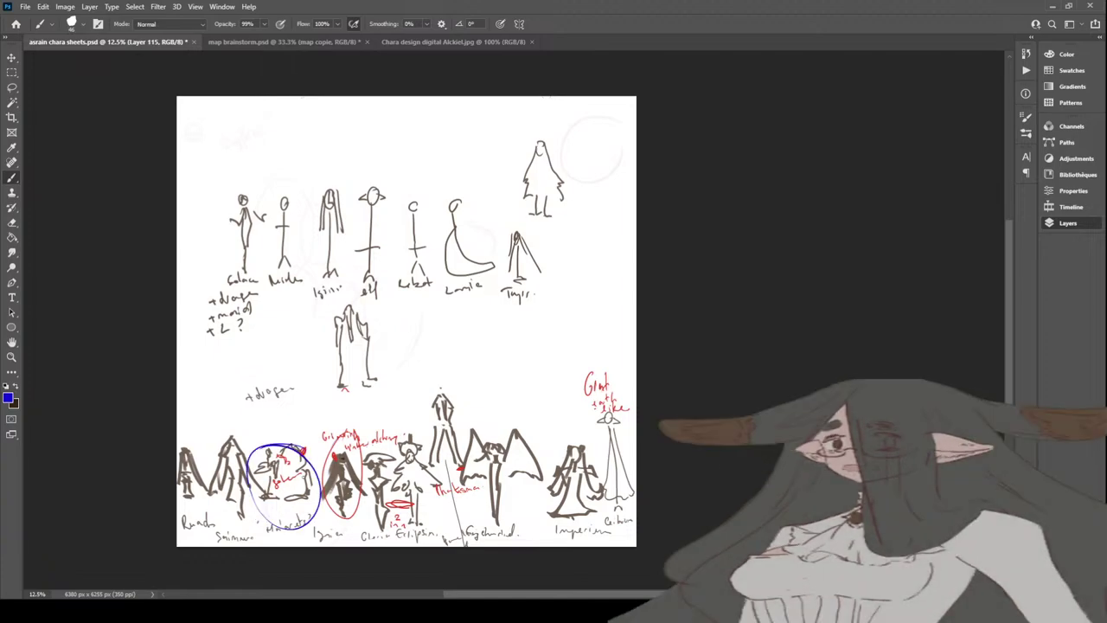
{"action": "key", "text": "ctrl+z"}
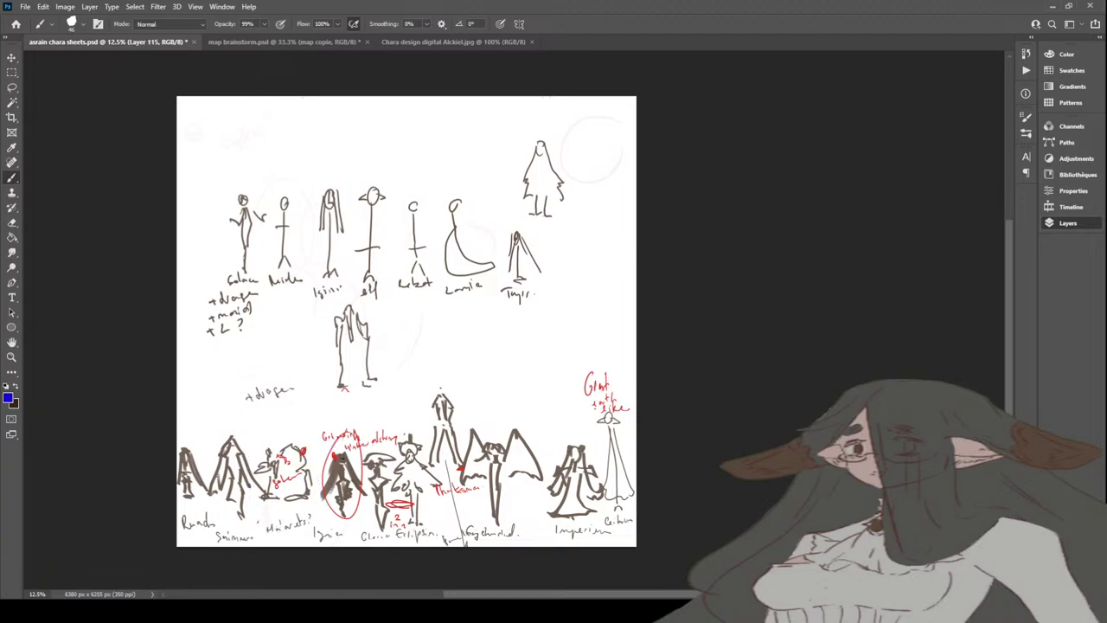
Step: Circle the two leftmost figures of the lowest row and the lone middle figure in blue, undoing each circle
{"action": "left_click_drag", "start_coordinate": [229, 432], "coordinate": [234, 436]}
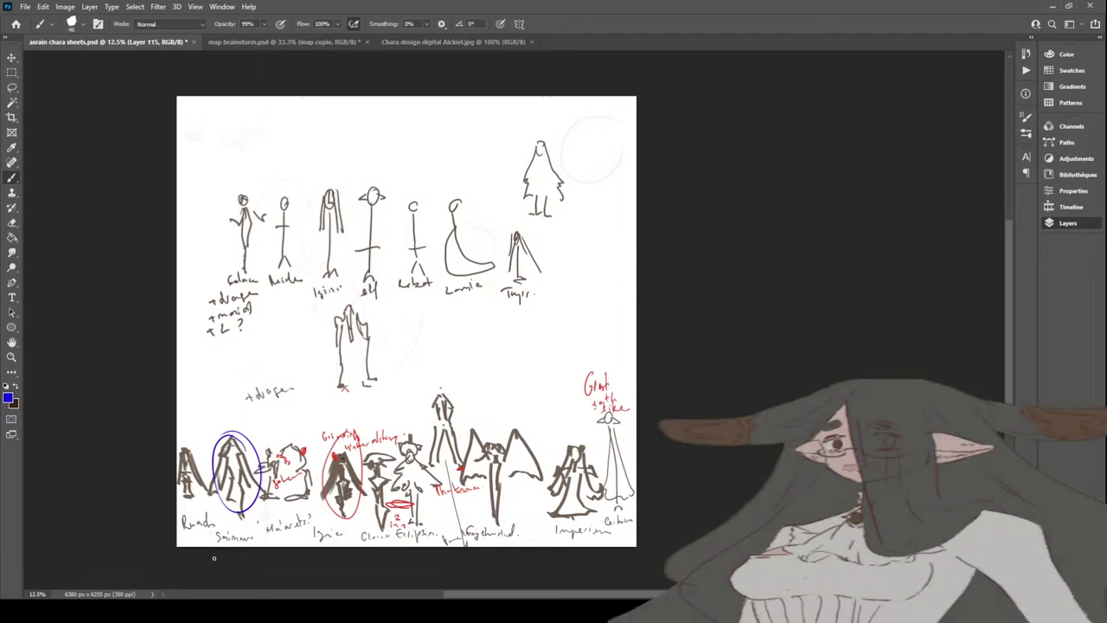
{"action": "key", "text": "Delete"}
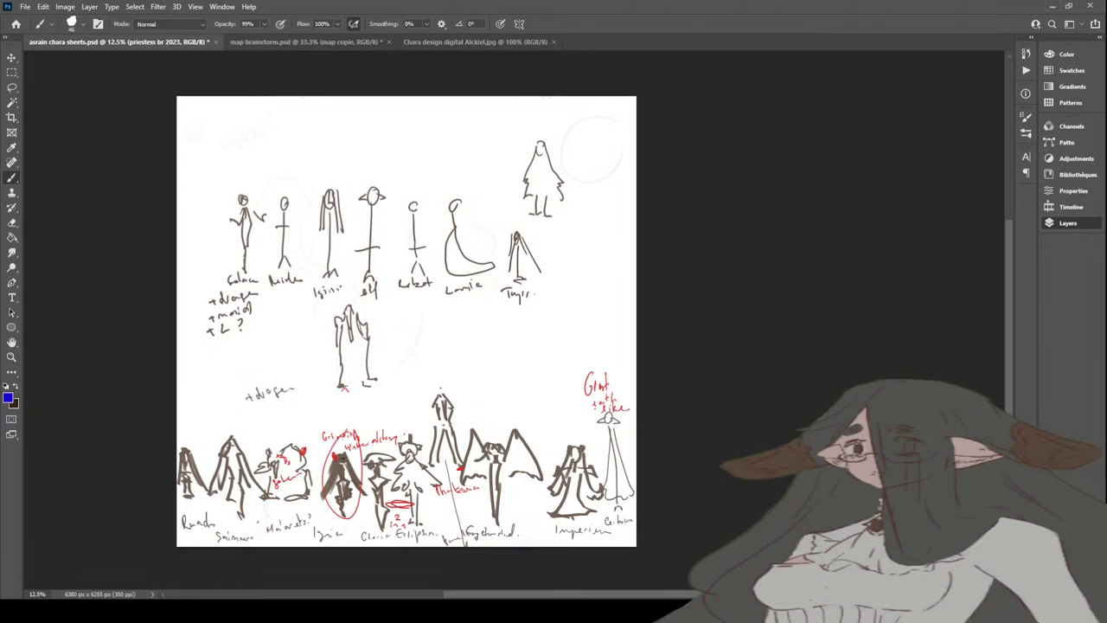
{"action": "key", "text": "alt+]"}
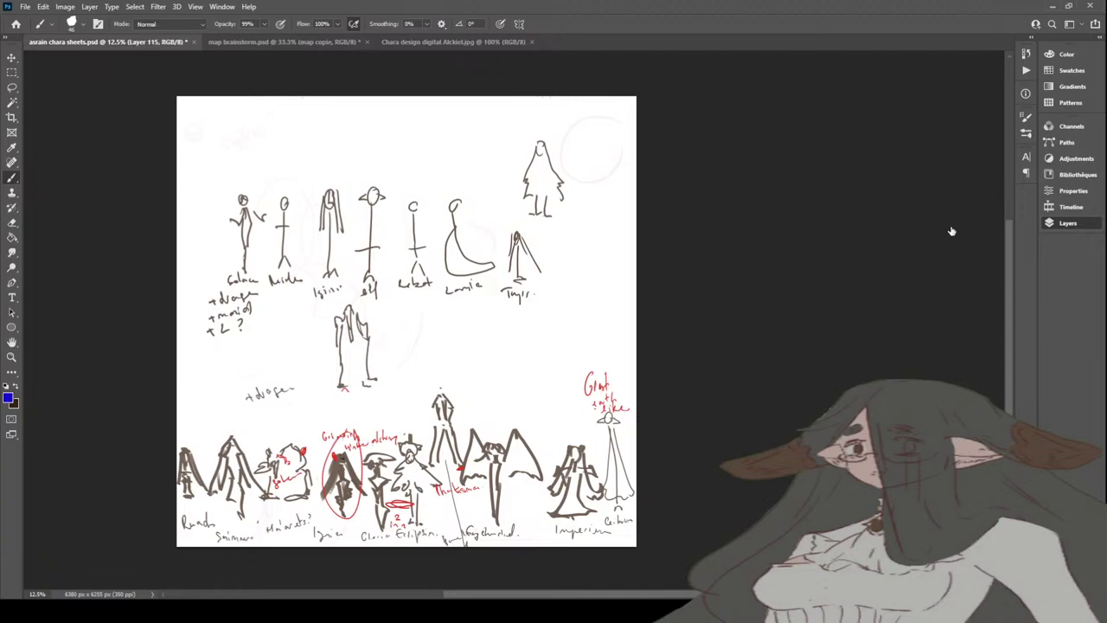
{"action": "left_click_drag", "start_coordinate": [184, 440], "coordinate": [179, 503]}
{"action": "key", "text": "ctrl+z"}
{"action": "mouse_move", "coordinate": [363, 296]}
{"action": "left_mouse_down"}
{"action": "mouse_move", "coordinate": [315, 327]}
{"action": "mouse_move", "coordinate": [357, 296]}
{"action": "left_mouse_up"}
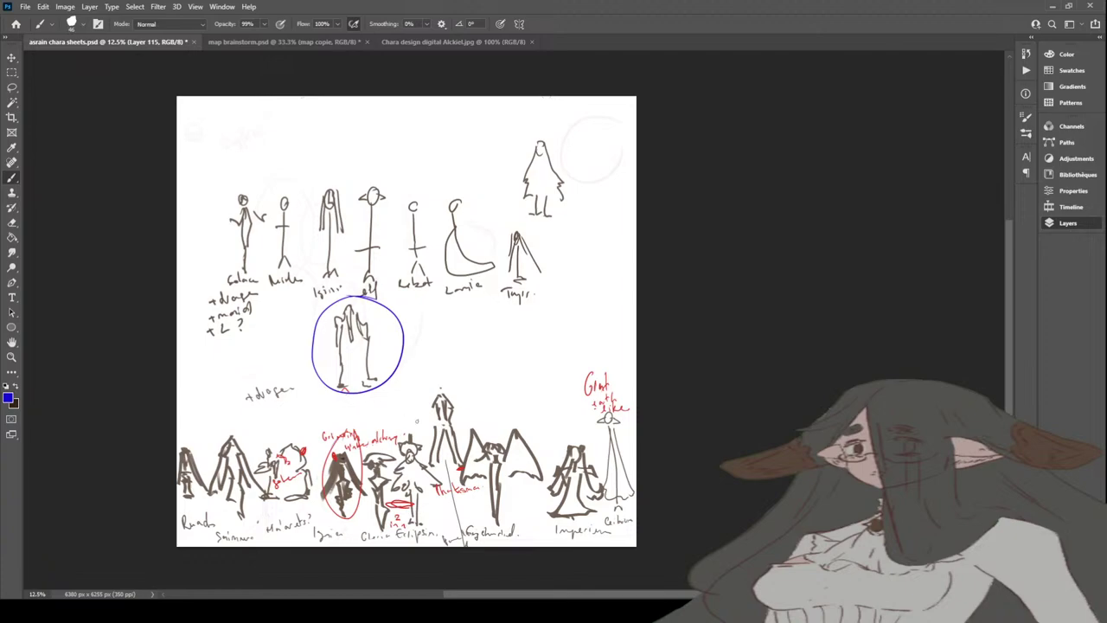
{"action": "key", "text": "ctrl+z"}
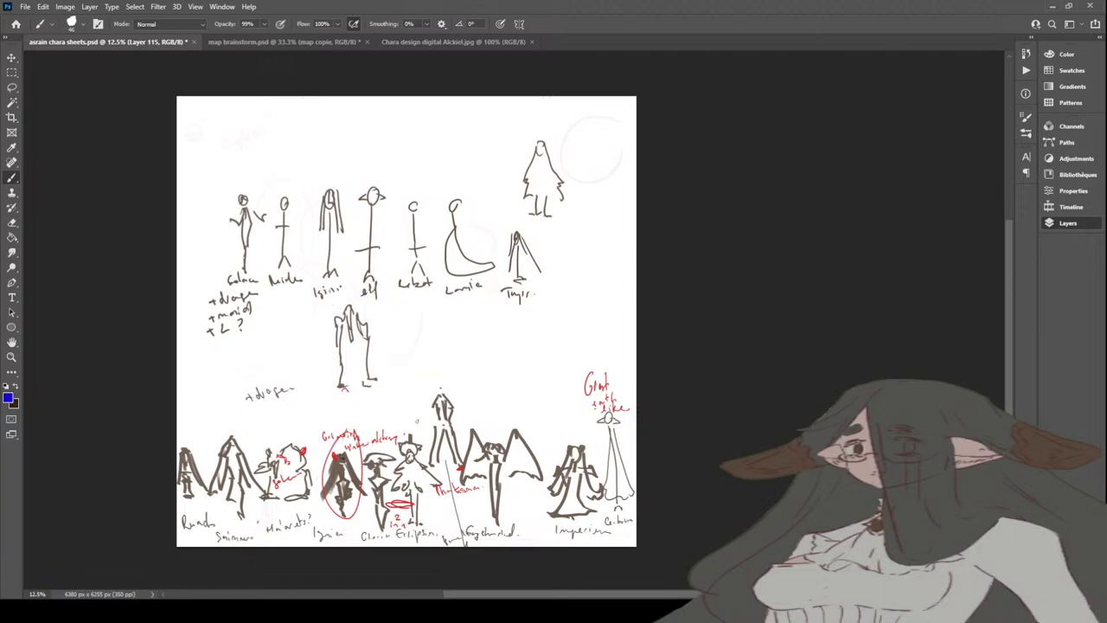
Step: Circle the upper group of figures, the lowest row and the area around the middle figure in blue, undoing each circle
{"action": "mouse_move", "coordinate": [558, 399]}
{"action": "left_mouse_down"}
{"action": "mouse_move", "coordinate": [186, 538]}
{"action": "mouse_move", "coordinate": [571, 362]}
{"action": "mouse_move", "coordinate": [372, 357]}
{"action": "left_mouse_up"}
{"action": "key", "text": "ctrl+z"}
{"action": "mouse_move", "coordinate": [605, 196]}
{"action": "left_mouse_down"}
{"action": "mouse_move", "coordinate": [254, 223]}
{"action": "mouse_move", "coordinate": [627, 242]}
{"action": "mouse_move", "coordinate": [560, 189]}
{"action": "left_mouse_up"}
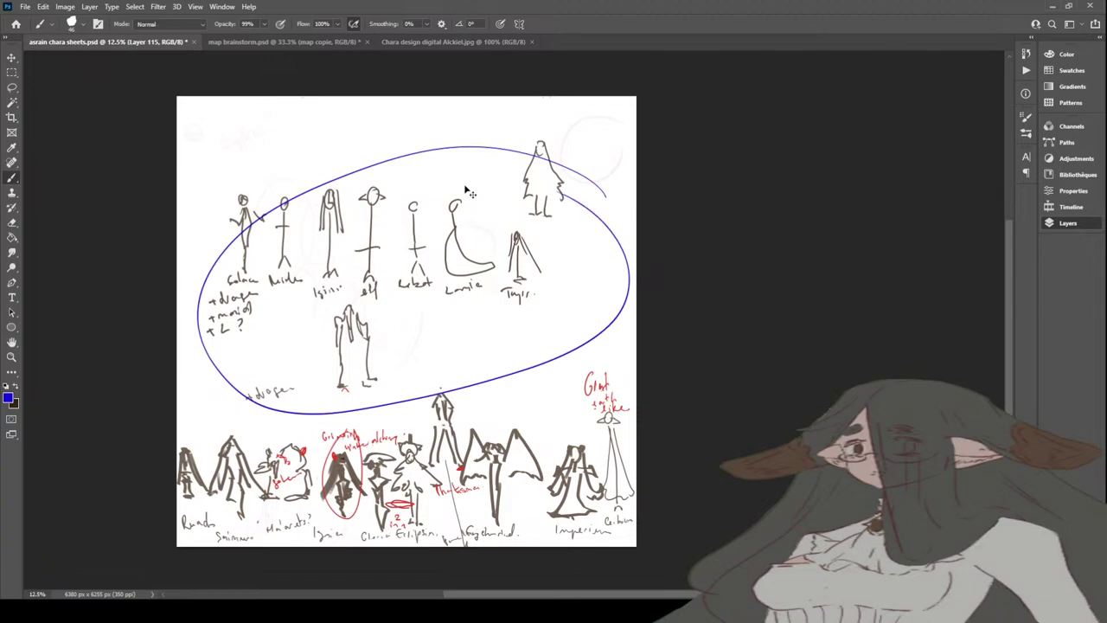
{"action": "key", "text": "ctrl+z"}
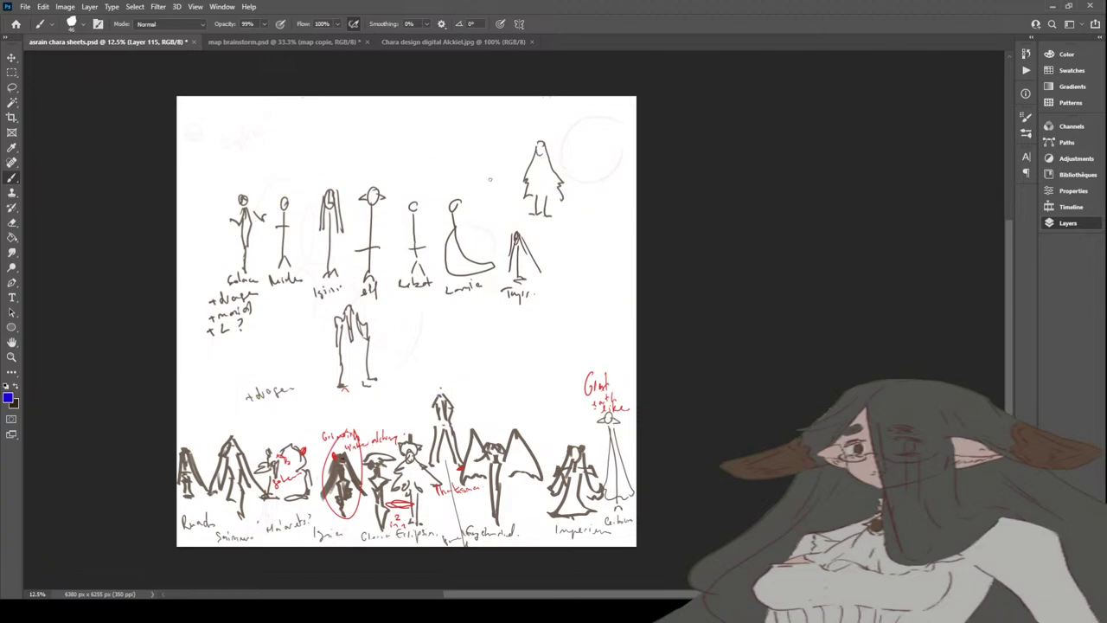
{"action": "mouse_move", "coordinate": [579, 149]}
{"action": "left_mouse_down"}
{"action": "mouse_move", "coordinate": [289, 168]}
{"action": "mouse_move", "coordinate": [609, 301]}
{"action": "mouse_move", "coordinate": [562, 165]}
{"action": "mouse_move", "coordinate": [244, 290]}
{"action": "mouse_move", "coordinate": [472, 141]}
{"action": "left_mouse_up"}
{"action": "key", "text": "ctrl+z"}
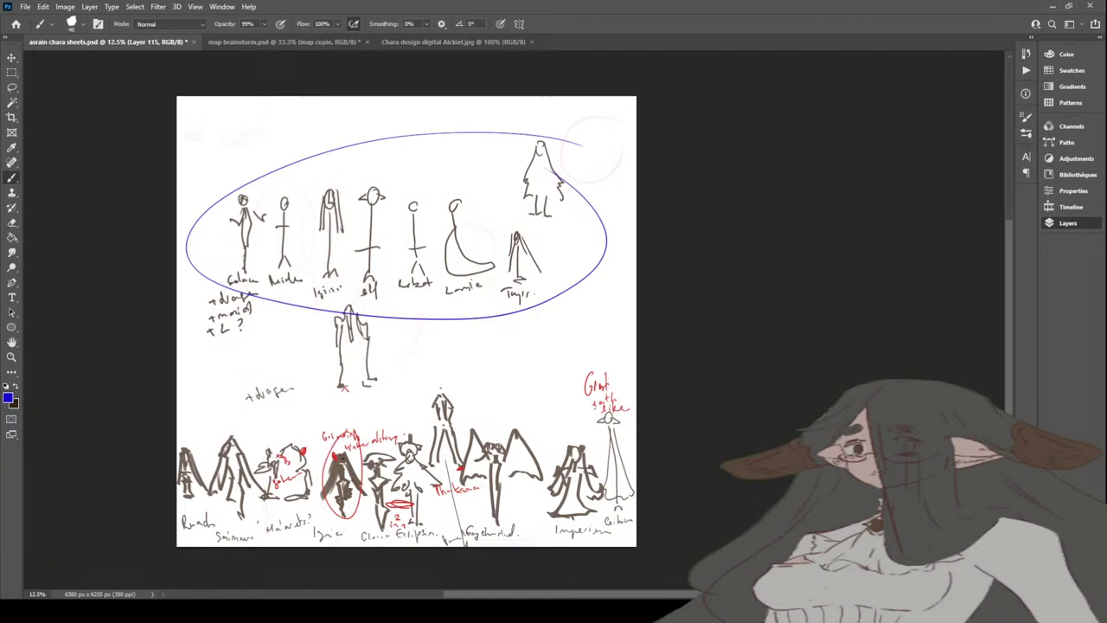
{"action": "key", "text": "ctrl+z"}
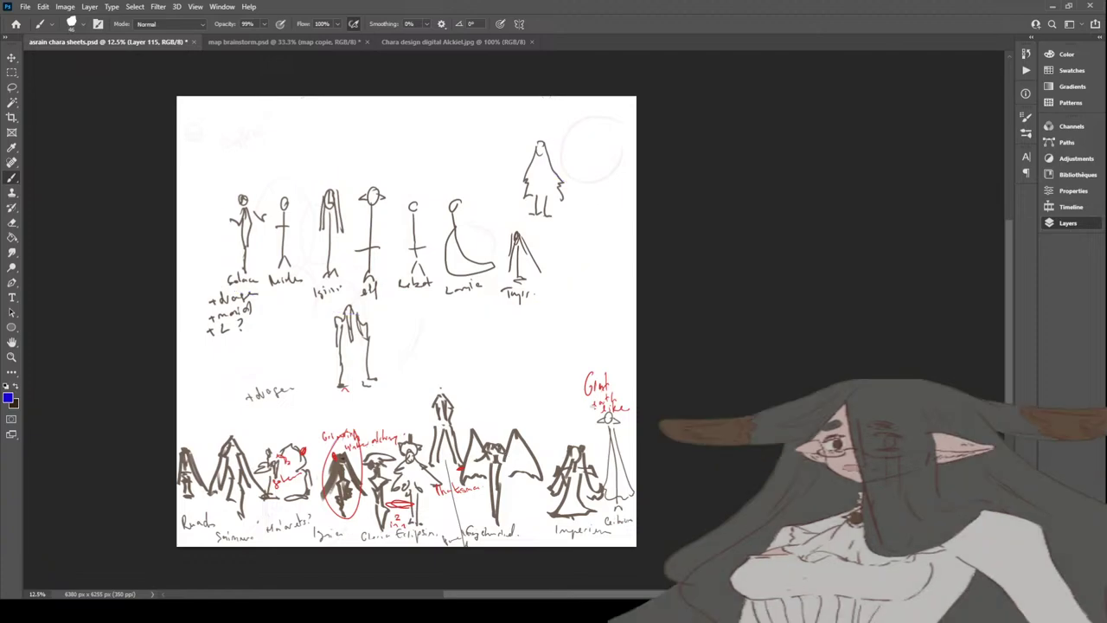
{"action": "mouse_move", "coordinate": [627, 402]}
{"action": "left_mouse_down"}
{"action": "mouse_move", "coordinate": [331, 347]}
{"action": "mouse_move", "coordinate": [606, 484]}
{"action": "mouse_move", "coordinate": [561, 327]}
{"action": "left_mouse_up"}
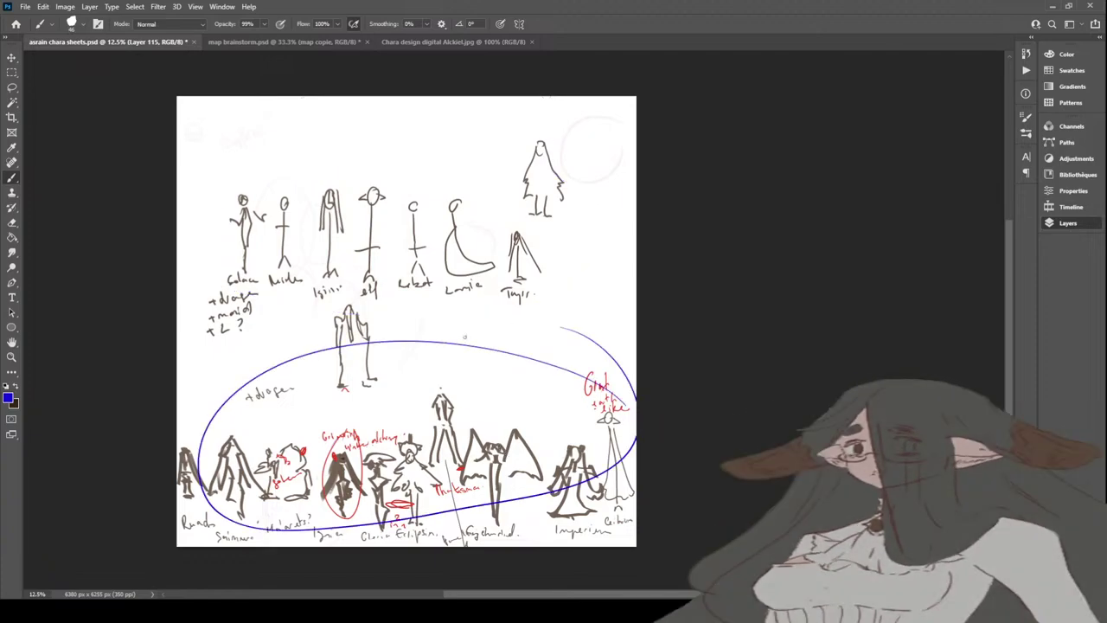
{"action": "key", "text": "ctrl+z"}
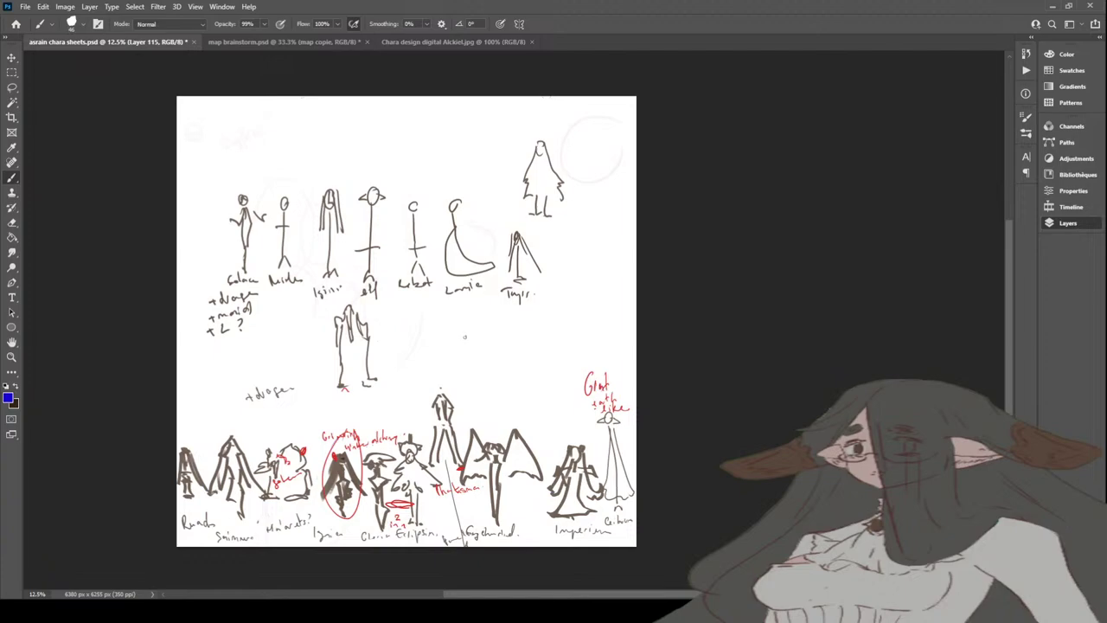
{"action": "mouse_move", "coordinate": [398, 308]}
{"action": "left_mouse_down"}
{"action": "mouse_move", "coordinate": [376, 377]}
{"action": "mouse_move", "coordinate": [396, 327]}
{"action": "left_mouse_up"}
{"action": "key", "text": "ctrl+z"}
Step: Hide the figure sketches and show in turn the layers with the handwritten place lists, politics notes and place-name layout
{"action": "key", "text": "Delete"}
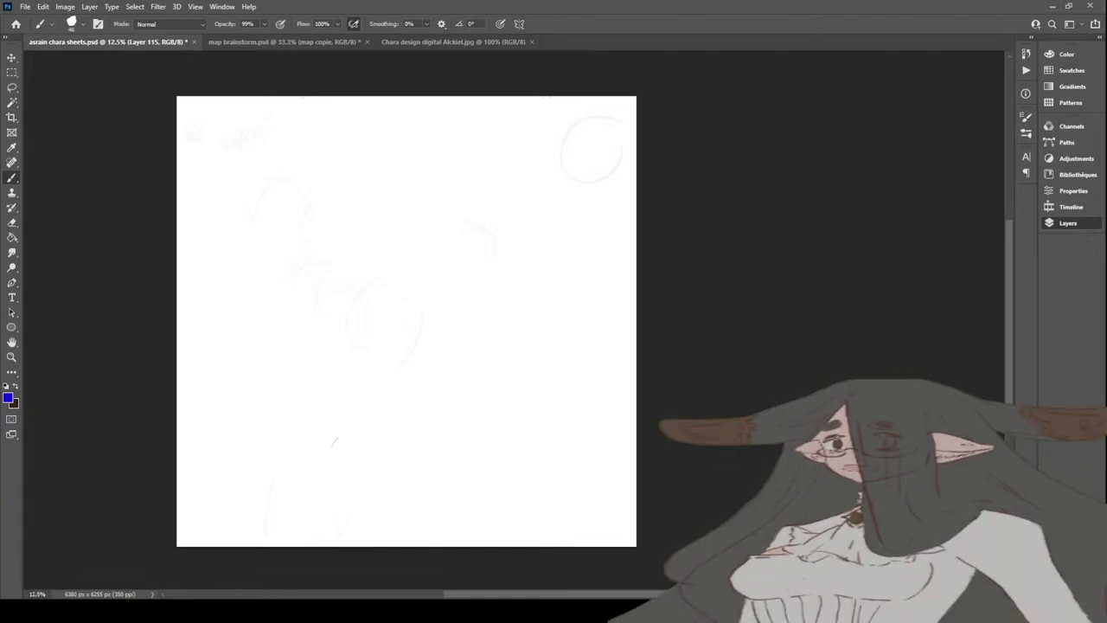
{"action": "key", "text": "ctrl+z"}
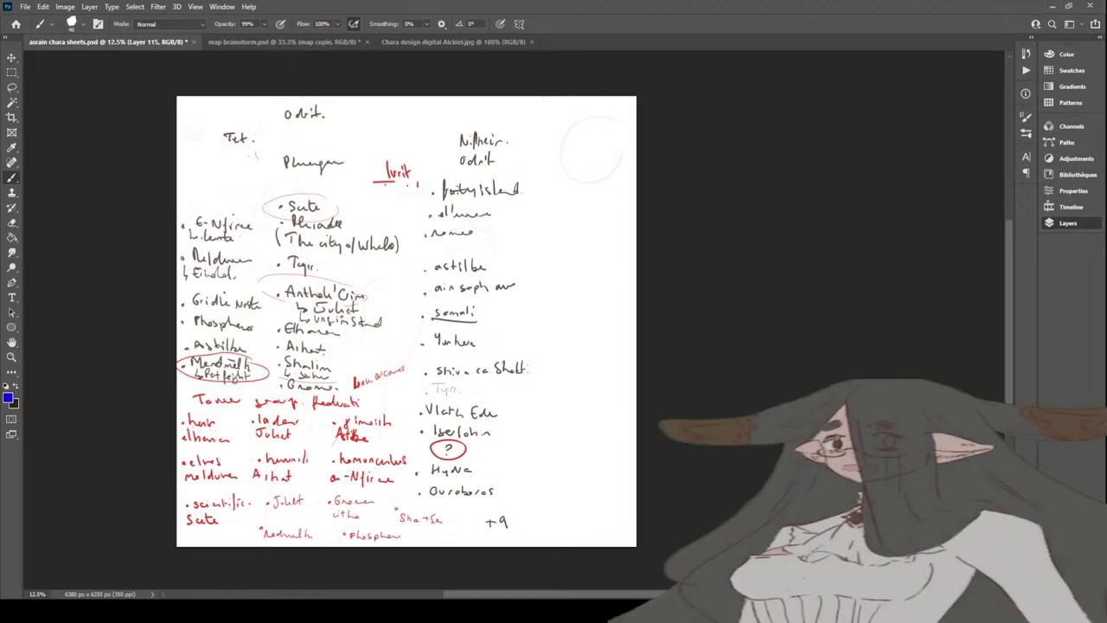
{"action": "key", "text": "ctrl+z"}
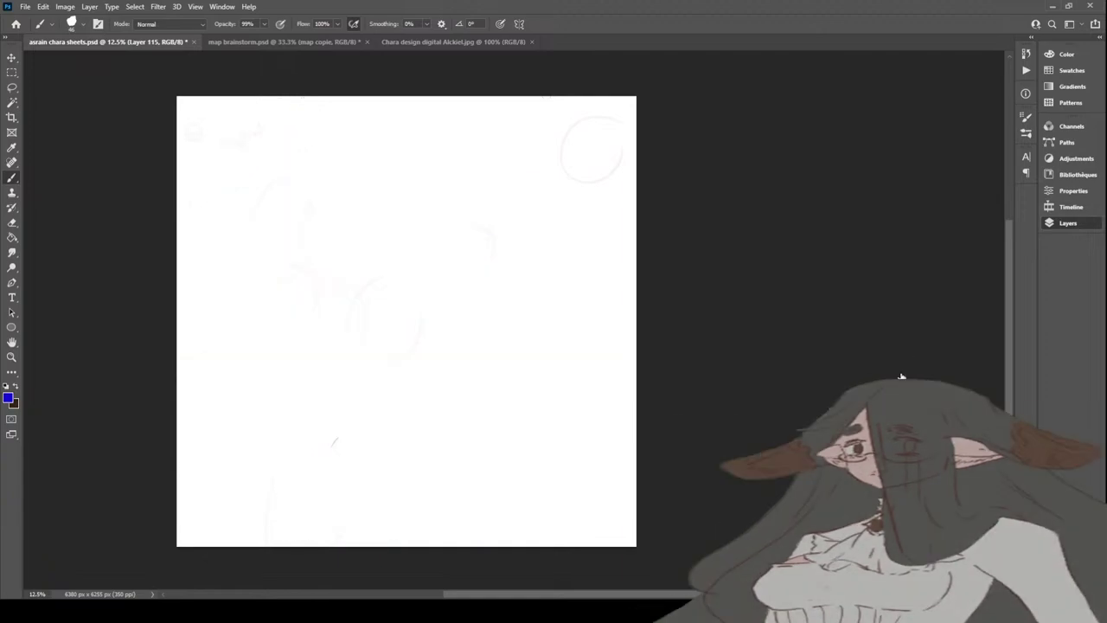
{"action": "key", "text": "ctrl+shift+z"}
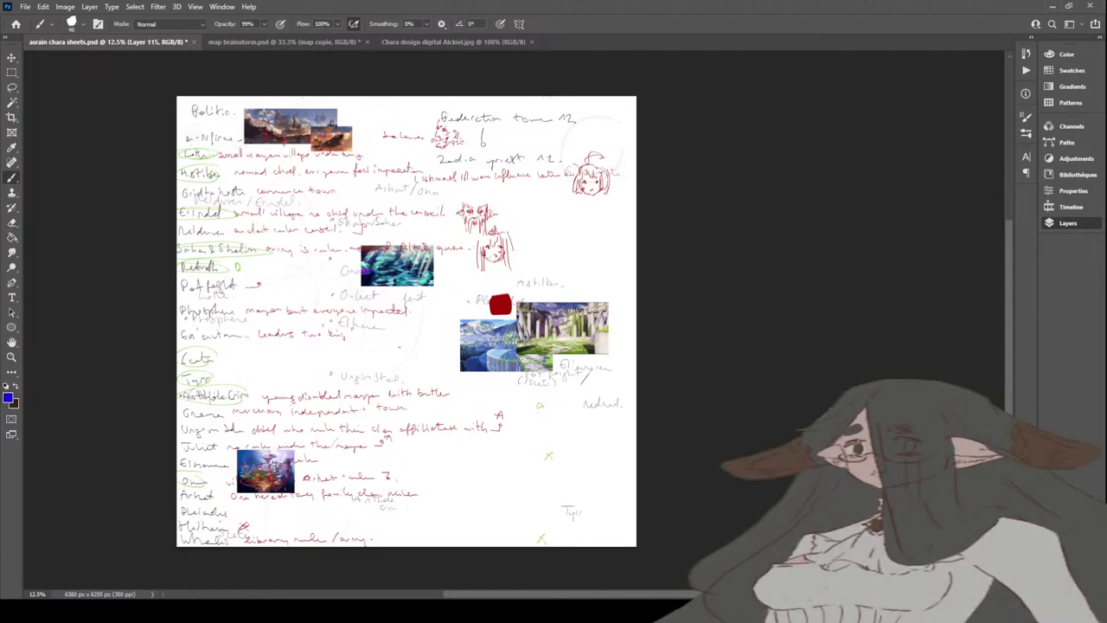
{"action": "key", "text": "ctrl+z"}
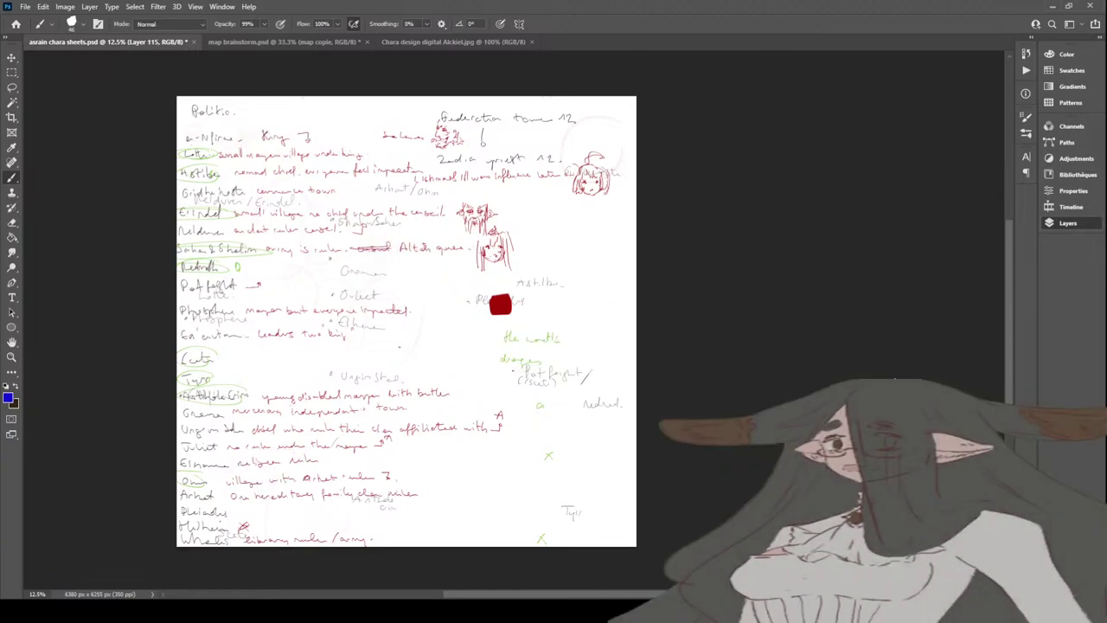
{"action": "key", "text": "ctrl+z"}
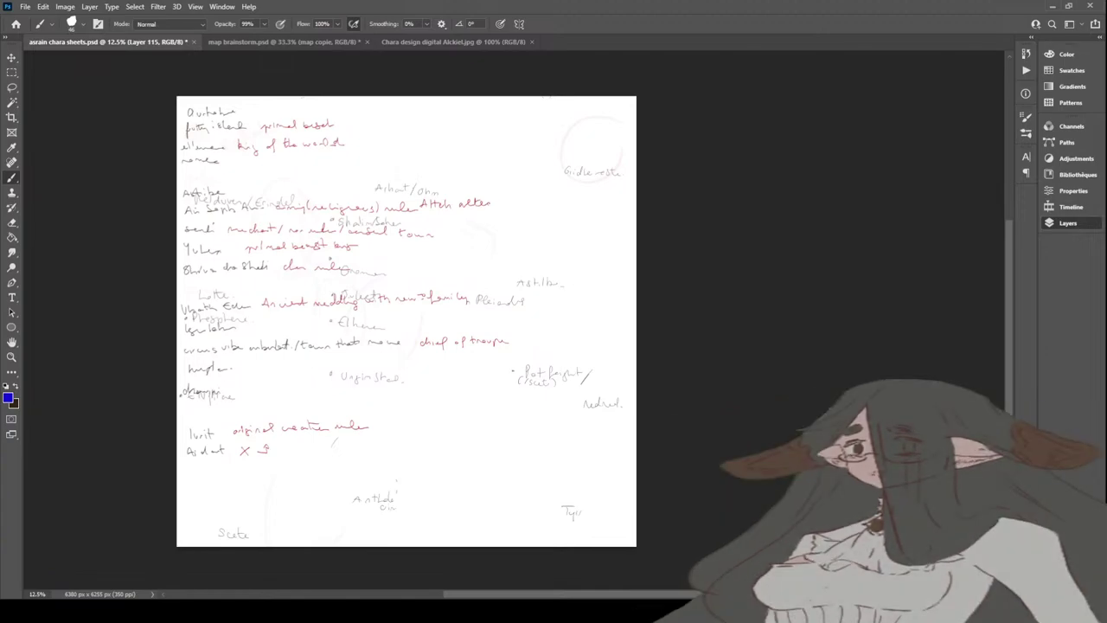
{"action": "key", "text": "ctrl+z"}
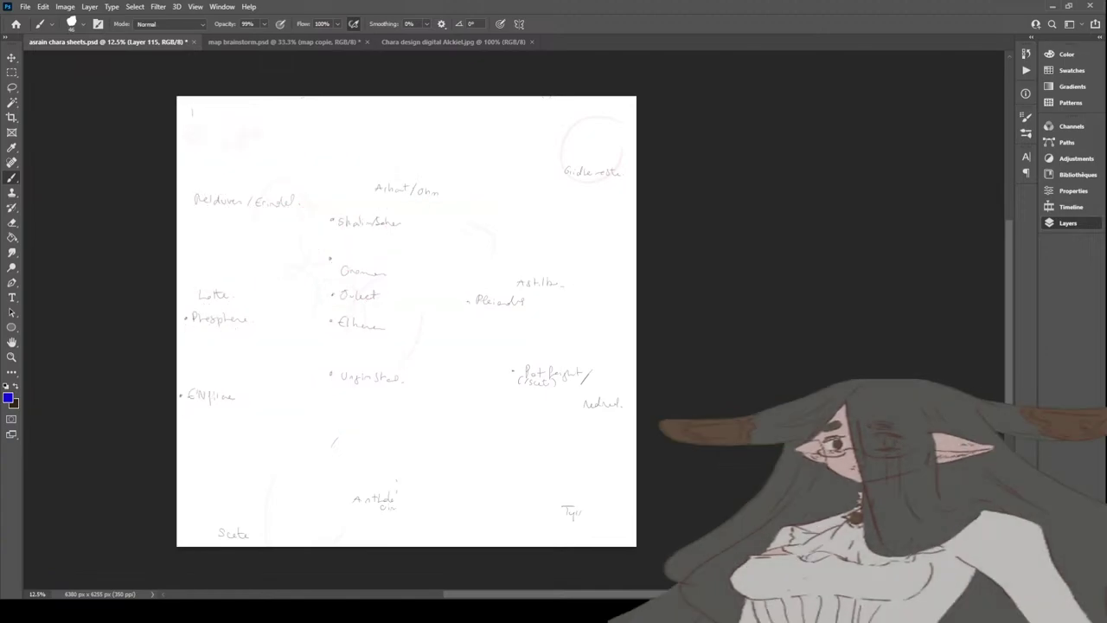
Step: Switch to the map brainstorm document and swap the displayed split-continent map for the joined-continent version with its town labels
{"action": "left_click", "coordinate": [290, 43]}
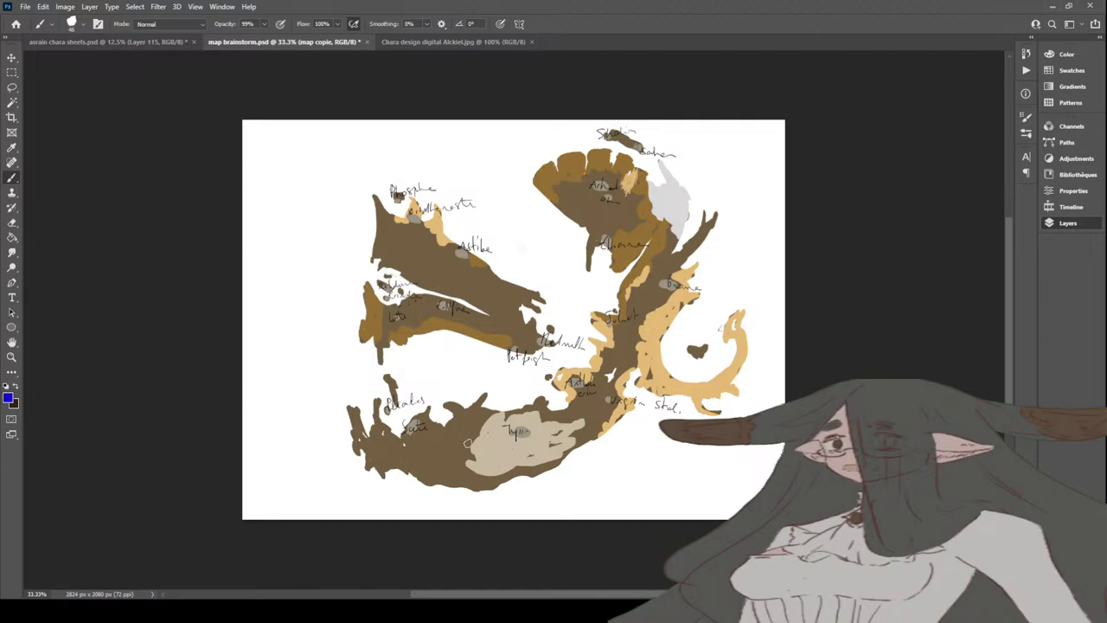
{"action": "key", "text": "ctrl+comma"}
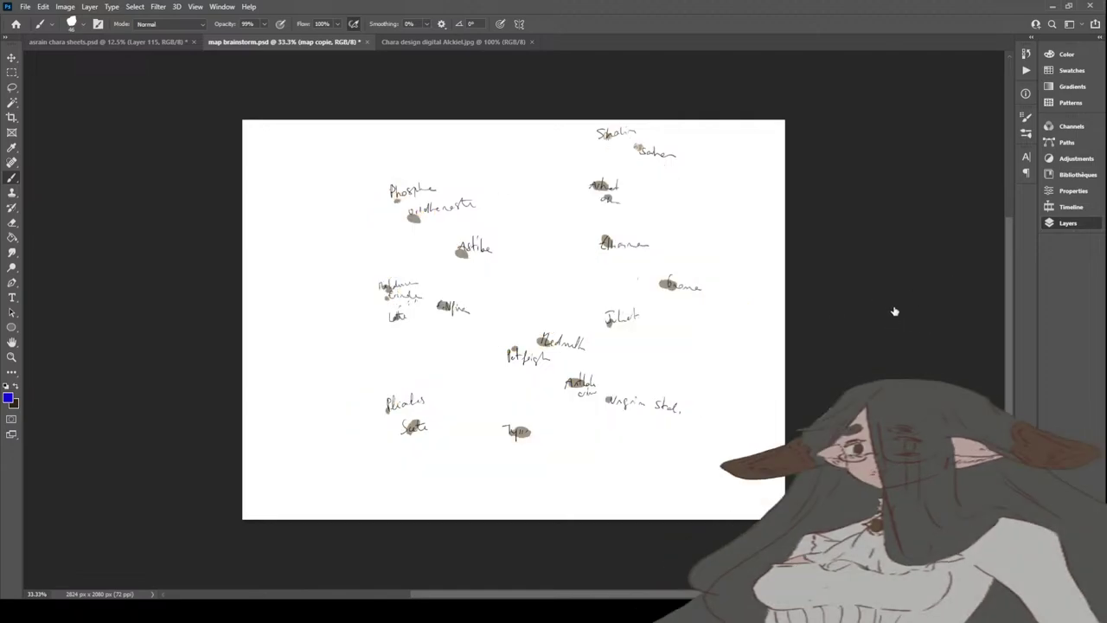
{"action": "key", "text": "ctrl+comma"}
{"action": "key", "text": "ctrl+comma"}
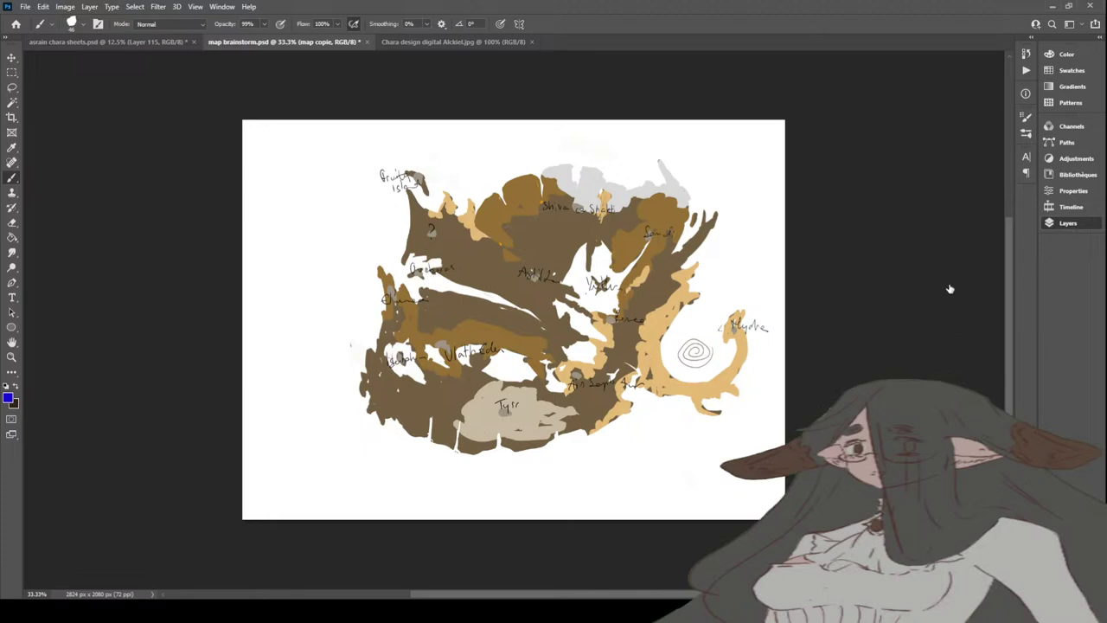
Step: Hide the joined-continent map with its town labels and show the split-continent map with its place names again
{"action": "key", "text": "alt+bracketleft"}
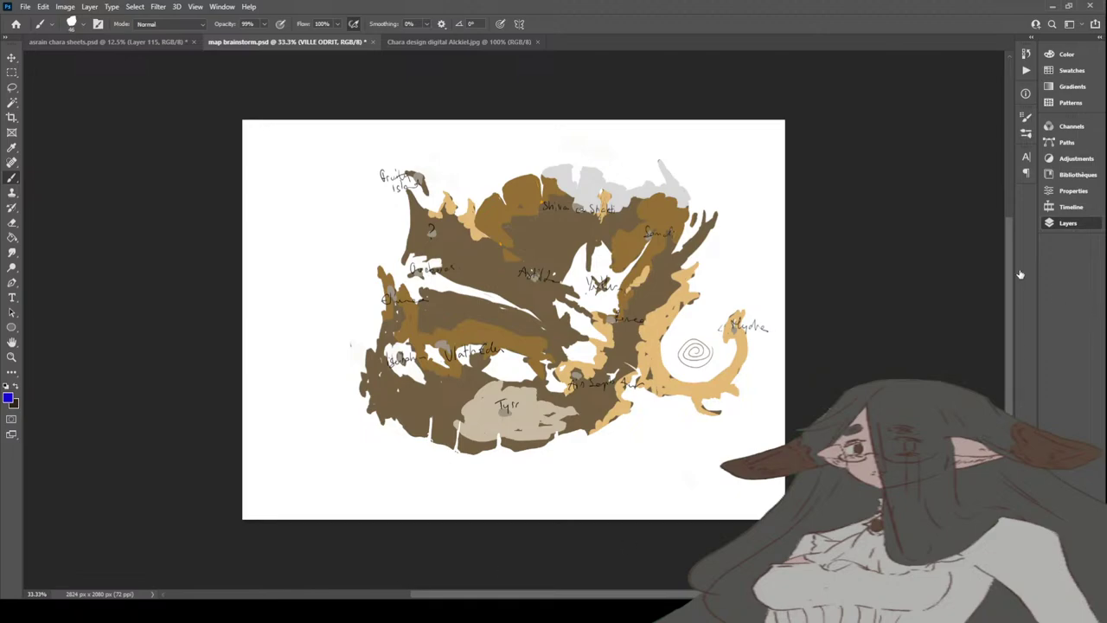
{"action": "key", "text": "ctrl+comma"}
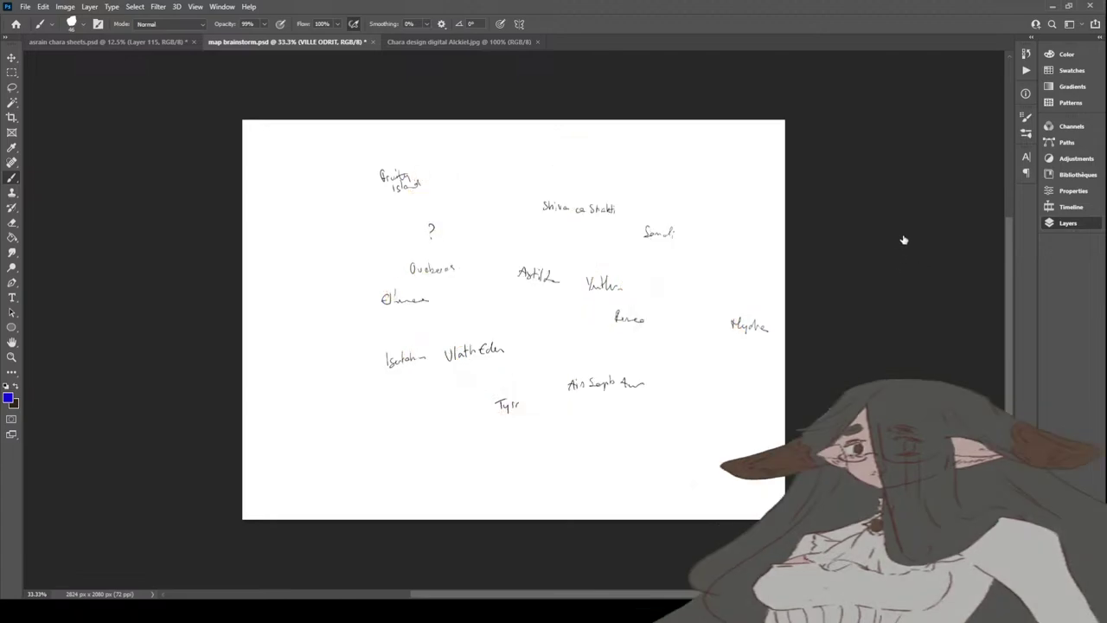
{"action": "key", "text": "ctrl+comma"}
{"action": "key", "text": "ctrl+comma"}
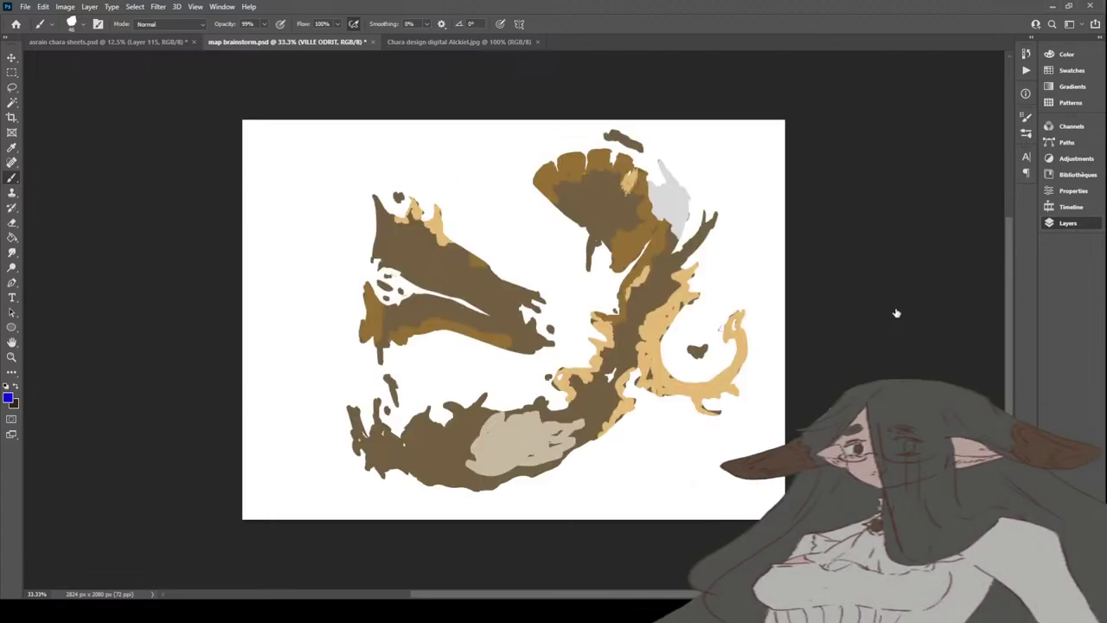
{"action": "key", "text": "ctrl+comma"}
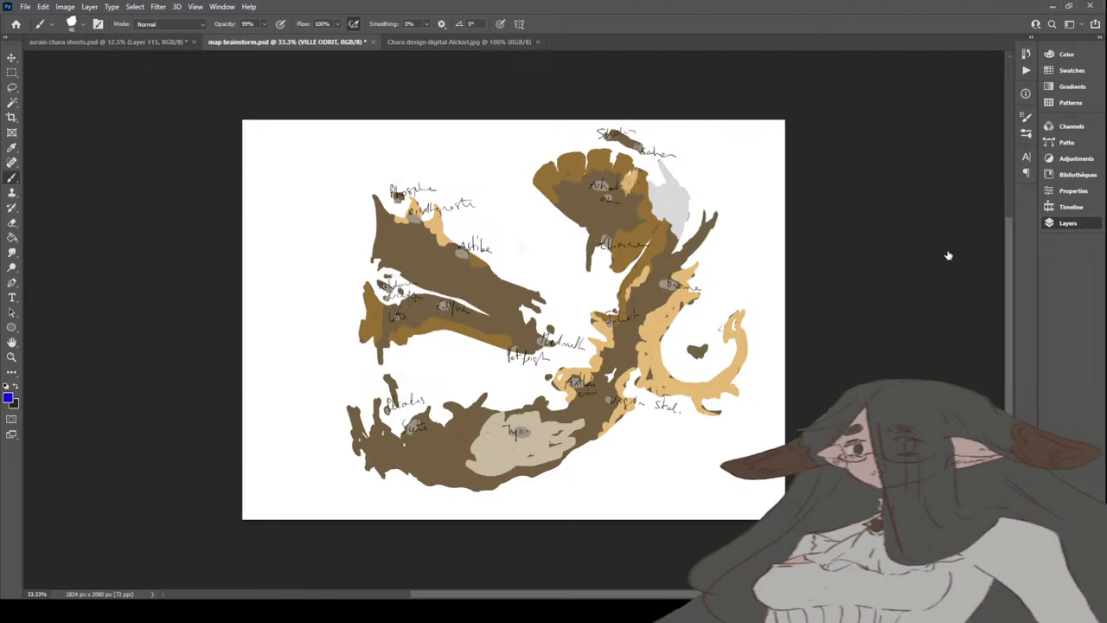
{"action": "key", "text": "ctrl+comma"}
{"action": "key", "text": "ctrl+comma"}
Step: On Layer 1, outline the curved eastern and southern landmass, its curled tail and the two western landmasses in blue
{"action": "key", "text": "alt+bracketleft"}
{"action": "key", "text": "alt+bracketleft"}
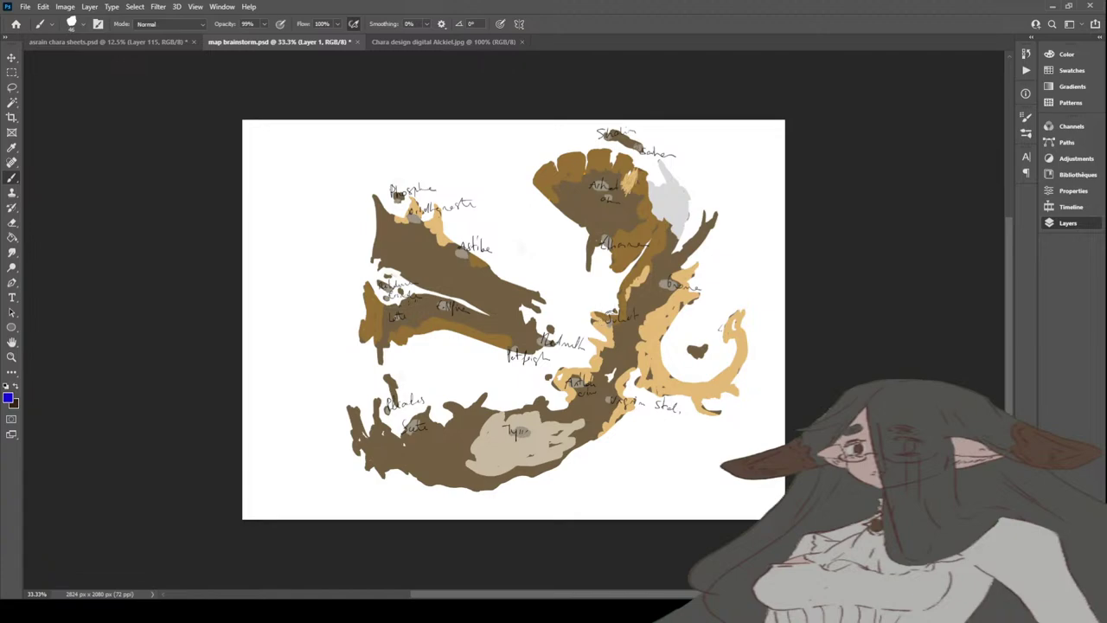
{"action": "mouse_move", "coordinate": [615, 318]}
{"action": "left_mouse_down"}
{"action": "mouse_move", "coordinate": [609, 239]}
{"action": "mouse_move", "coordinate": [569, 198]}
{"action": "mouse_move", "coordinate": [520, 206]}
{"action": "mouse_move", "coordinate": [640, 185]}
{"action": "mouse_move", "coordinate": [667, 203]}
{"action": "mouse_move", "coordinate": [664, 294]}
{"action": "mouse_move", "coordinate": [649, 330]}
{"action": "left_mouse_up"}
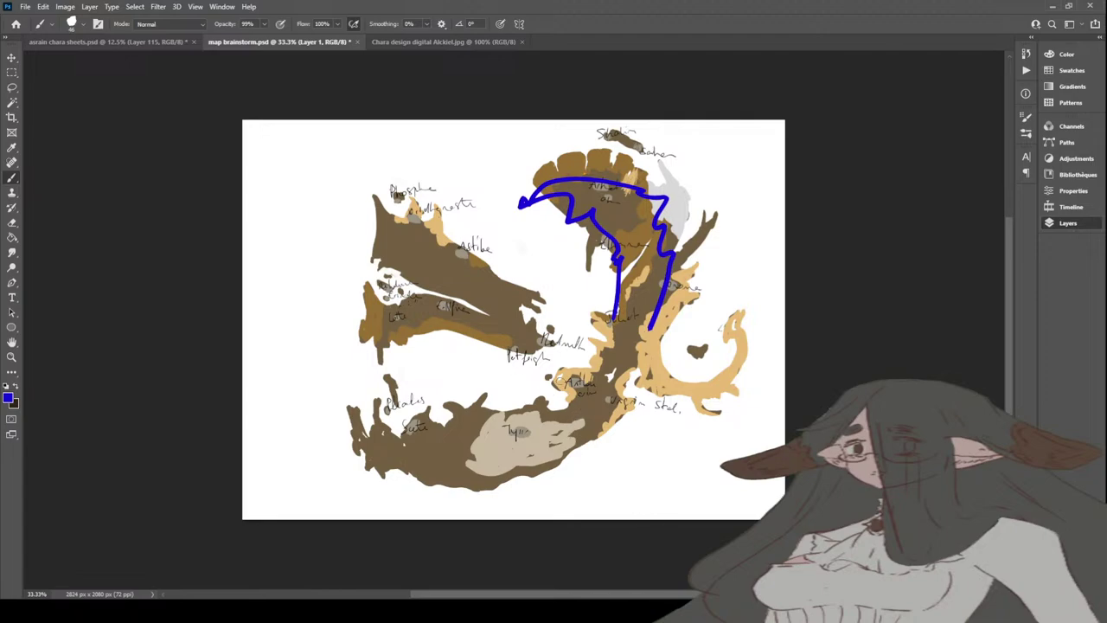
{"action": "mouse_move", "coordinate": [581, 391]}
{"action": "left_mouse_down"}
{"action": "mouse_move", "coordinate": [452, 415]}
{"action": "mouse_move", "coordinate": [374, 377]}
{"action": "mouse_move", "coordinate": [395, 463]}
{"action": "mouse_move", "coordinate": [470, 491]}
{"action": "mouse_move", "coordinate": [555, 468]}
{"action": "mouse_move", "coordinate": [629, 412]}
{"action": "mouse_move", "coordinate": [644, 385]}
{"action": "left_mouse_up"}
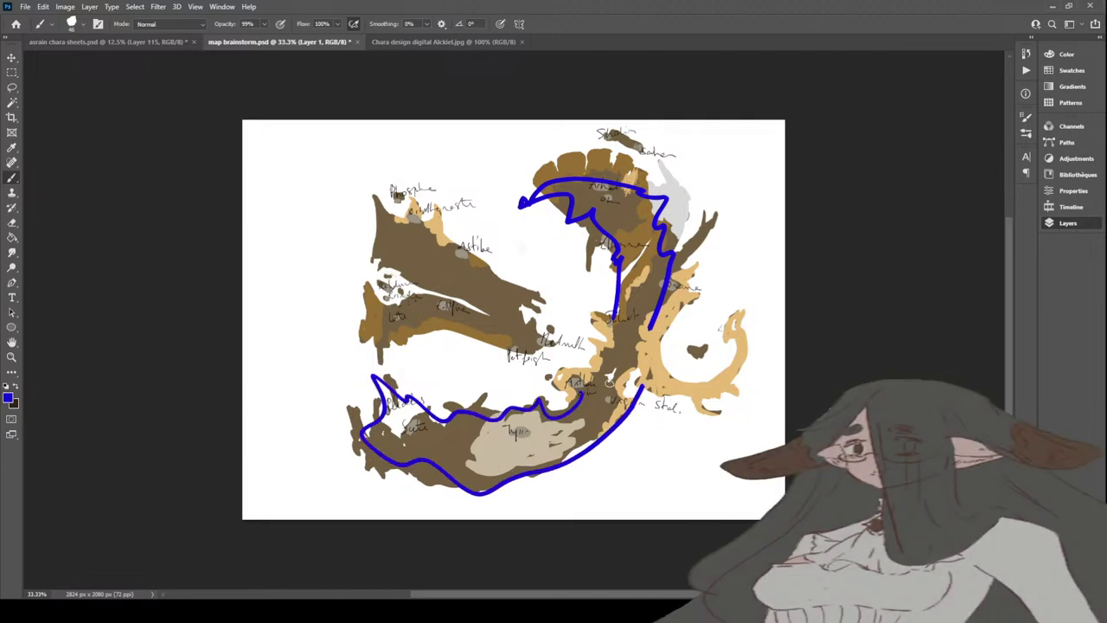
{"action": "mouse_move", "coordinate": [616, 320]}
{"action": "left_mouse_down"}
{"action": "mouse_move", "coordinate": [595, 307]}
{"action": "mouse_move", "coordinate": [609, 356]}
{"action": "mouse_move", "coordinate": [679, 393]}
{"action": "left_mouse_up"}
{"action": "mouse_move", "coordinate": [716, 318]}
{"action": "left_mouse_down"}
{"action": "mouse_move", "coordinate": [731, 333]}
{"action": "mouse_move", "coordinate": [741, 389]}
{"action": "mouse_move", "coordinate": [644, 386]}
{"action": "left_mouse_up"}
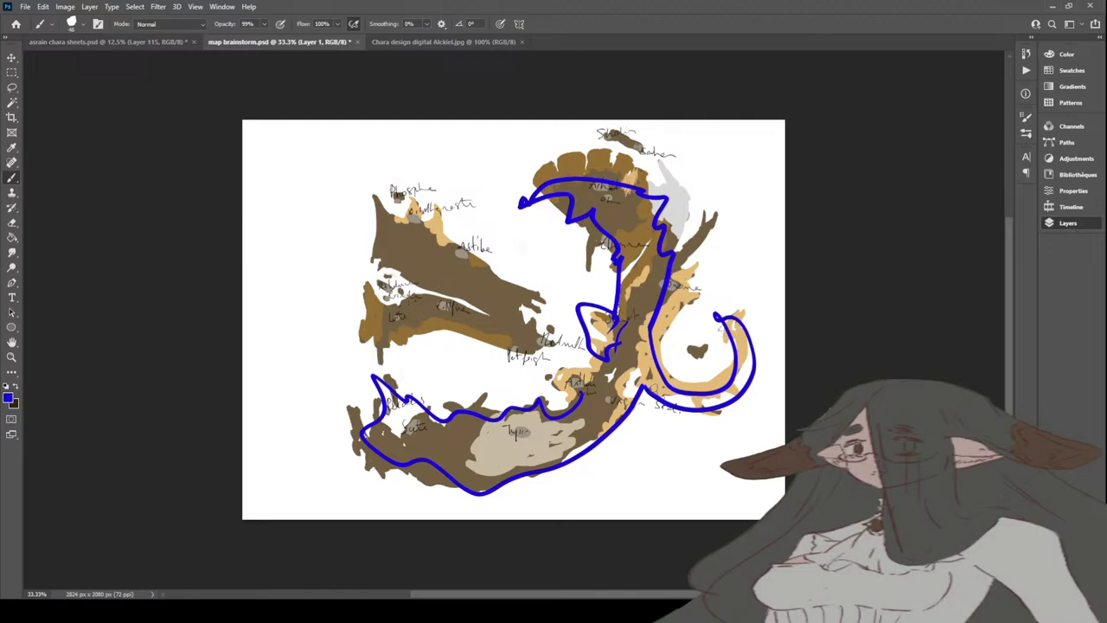
{"action": "mouse_move", "coordinate": [394, 176]}
{"action": "left_mouse_down"}
{"action": "mouse_move", "coordinate": [372, 260]}
{"action": "mouse_move", "coordinate": [393, 179]}
{"action": "mouse_move", "coordinate": [396, 229]}
{"action": "mouse_move", "coordinate": [543, 304]}
{"action": "mouse_move", "coordinate": [538, 320]}
{"action": "mouse_move", "coordinate": [391, 262]}
{"action": "left_mouse_up"}
{"action": "mouse_move", "coordinate": [367, 302]}
{"action": "left_mouse_down"}
{"action": "mouse_move", "coordinate": [367, 366]}
{"action": "mouse_move", "coordinate": [469, 320]}
{"action": "mouse_move", "coordinate": [549, 326]}
{"action": "mouse_move", "coordinate": [398, 339]}
{"action": "mouse_move", "coordinate": [384, 374]}
{"action": "left_mouse_up"}
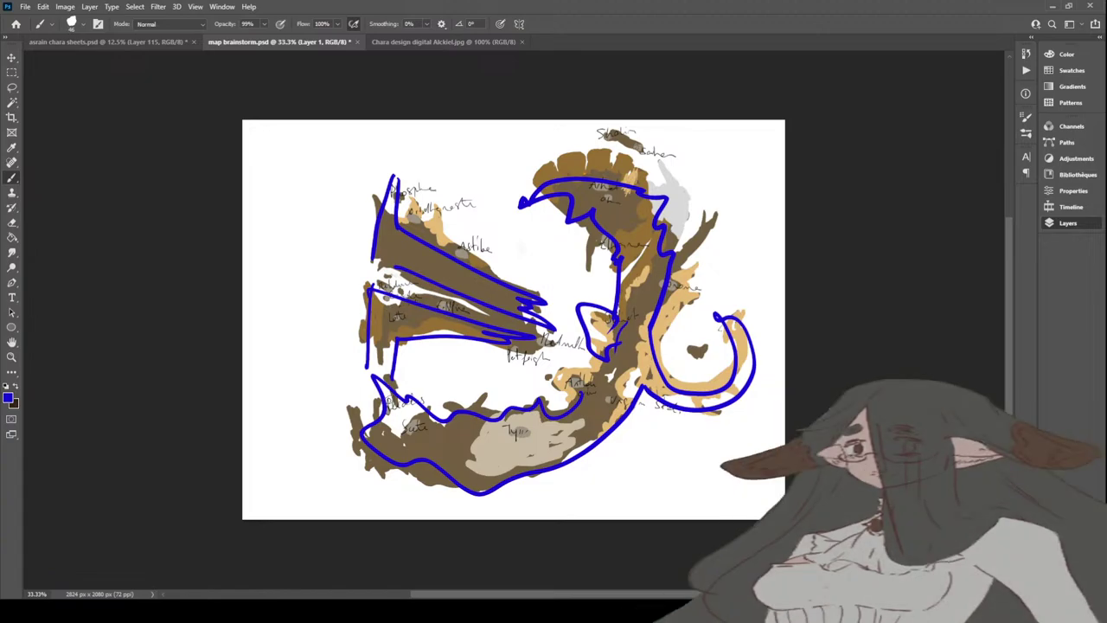
Step: Turn the map view a quarter turn, sketch a small curled shape below the landmasses, undo it, and restore the upright view
{"action": "key", "text": "r"}
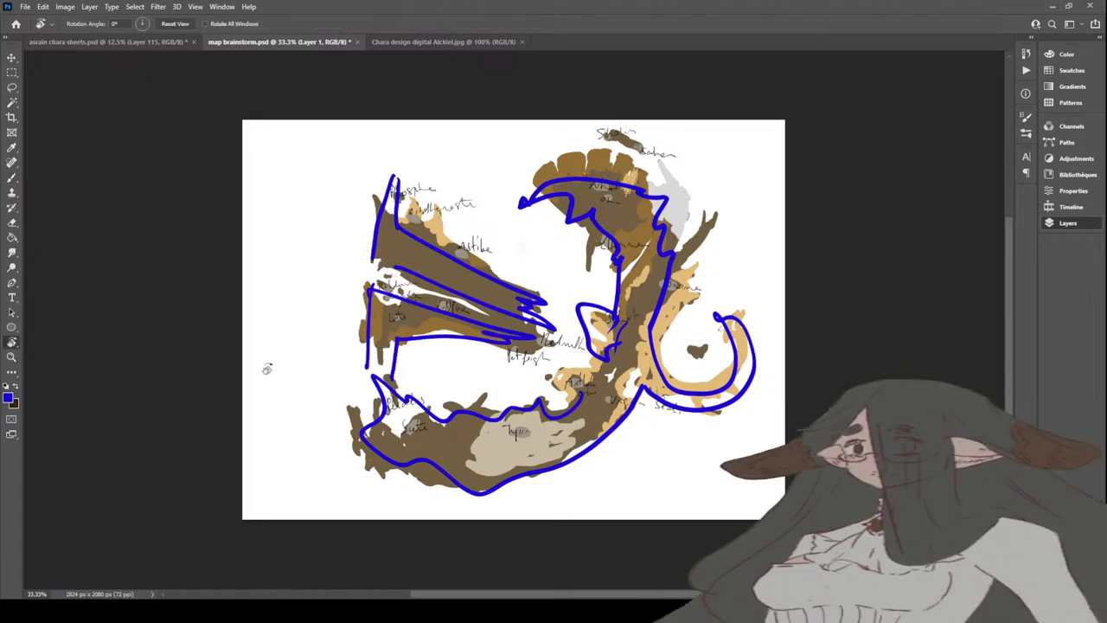
{"action": "mouse_move", "coordinate": [216, 358]}
{"action": "left_mouse_down"}
{"action": "mouse_move", "coordinate": [256, 469]}
{"action": "mouse_move", "coordinate": [467, 597]}
{"action": "mouse_move", "coordinate": [519, 562]}
{"action": "mouse_move", "coordinate": [536, 531]}
{"action": "left_mouse_up"}
{"action": "key", "text": "r"}
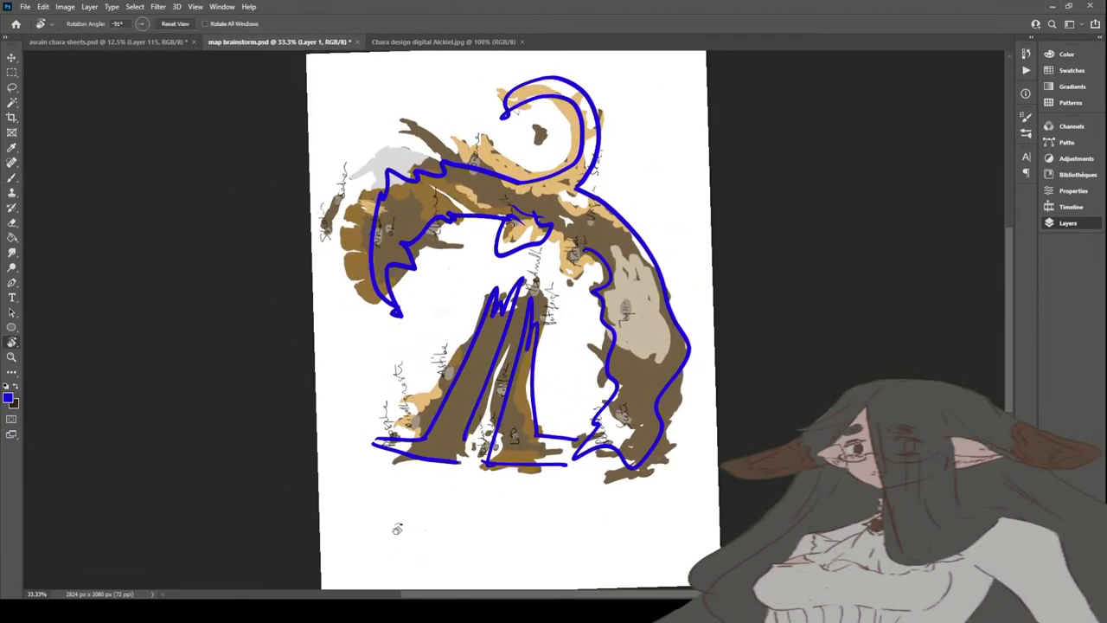
{"action": "left_click_drag", "start_coordinate": [395, 525], "coordinate": [389, 528]}
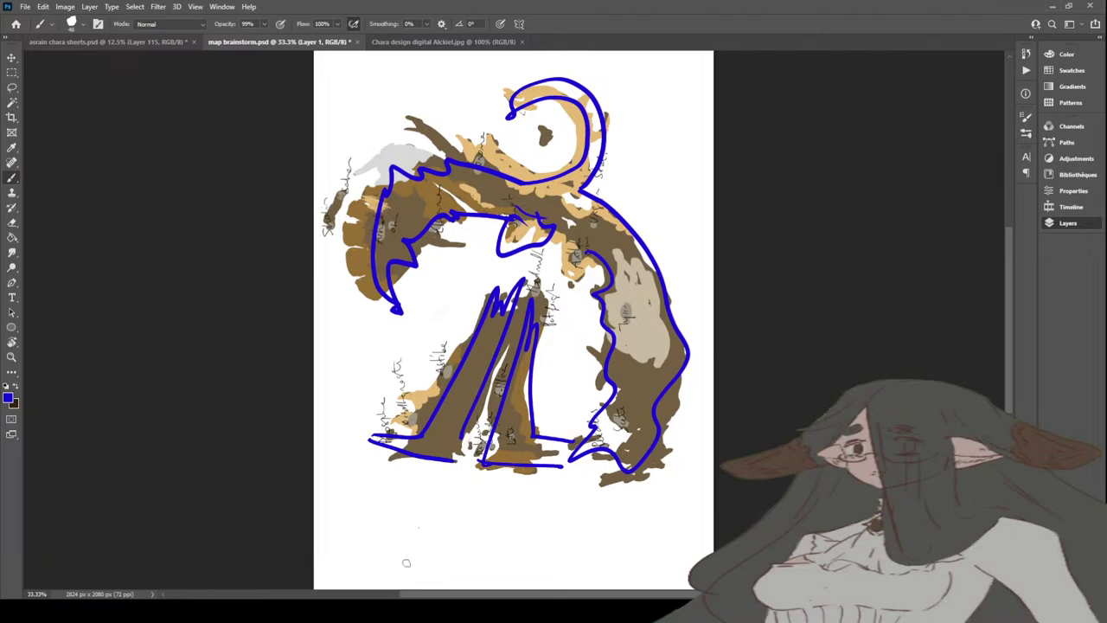
{"action": "mouse_move", "coordinate": [435, 521]}
{"action": "left_mouse_down"}
{"action": "mouse_move", "coordinate": [443, 499]}
{"action": "mouse_move", "coordinate": [383, 531]}
{"action": "mouse_move", "coordinate": [420, 546]}
{"action": "mouse_move", "coordinate": [384, 559]}
{"action": "mouse_move", "coordinate": [403, 568]}
{"action": "mouse_move", "coordinate": [386, 552]}
{"action": "left_mouse_up"}
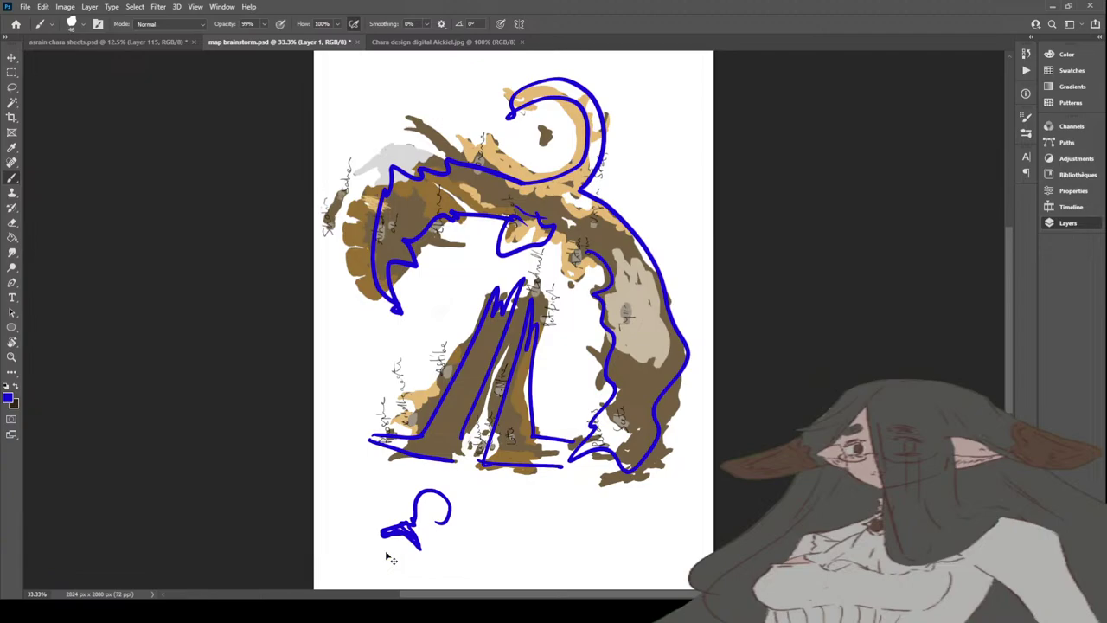
{"action": "key", "text": "ctrl+z"}
{"action": "key", "text": "r"}
{"action": "mouse_move", "coordinate": [395, 542]}
{"action": "left_mouse_down"}
{"action": "mouse_move", "coordinate": [323, 507]}
{"action": "mouse_move", "coordinate": [275, 346]}
{"action": "mouse_move", "coordinate": [311, 189]}
{"action": "mouse_move", "coordinate": [324, 198]}
{"action": "left_mouse_up"}
{"action": "key", "text": "b"}
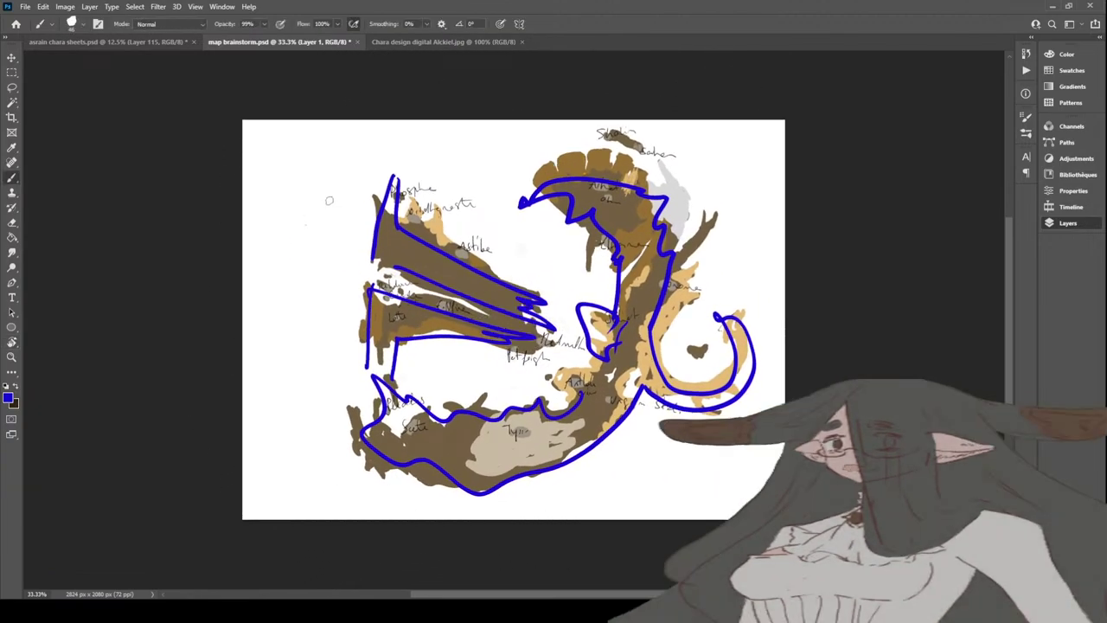
Step: Undo all the blue outline strokes over the split-continent map
{"action": "key", "text": "ctrl+z"}
{"action": "key", "text": "ctrl+z"}
{"action": "key", "text": "ctrl+z"}
{"action": "key", "text": "ctrl+z"}
{"action": "key", "text": "ctrl+z"}
{"action": "key", "text": "ctrl+z"}
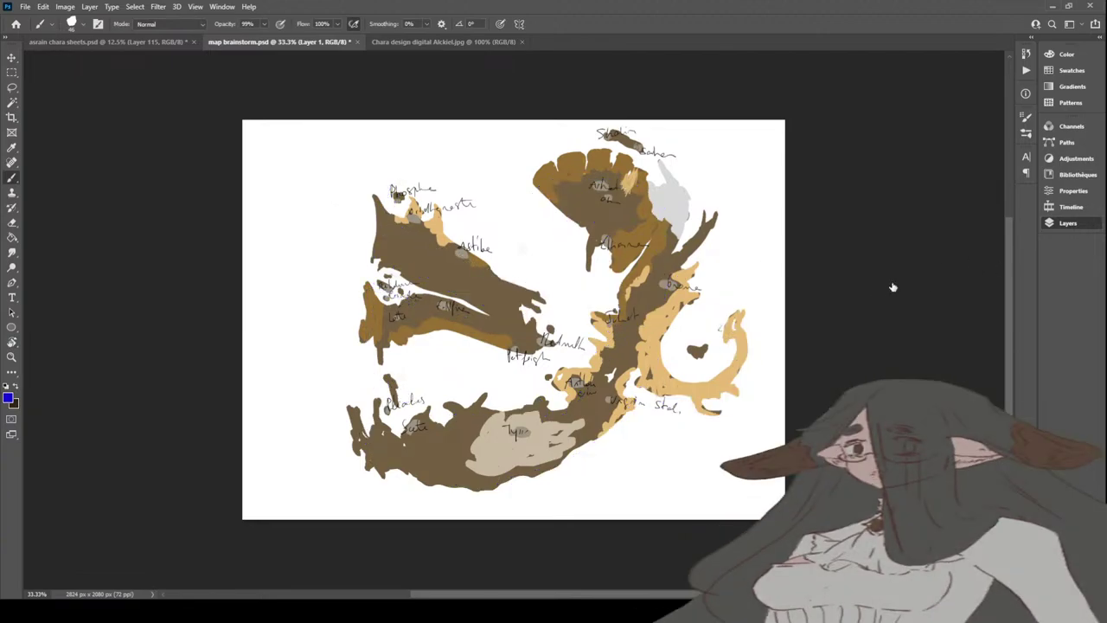
Step: Replace the displayed split-continent map and its place names with the joined-continent map and its town labels
{"action": "key", "text": "ctrl+z"}
{"action": "key", "text": "ctrl+z"}
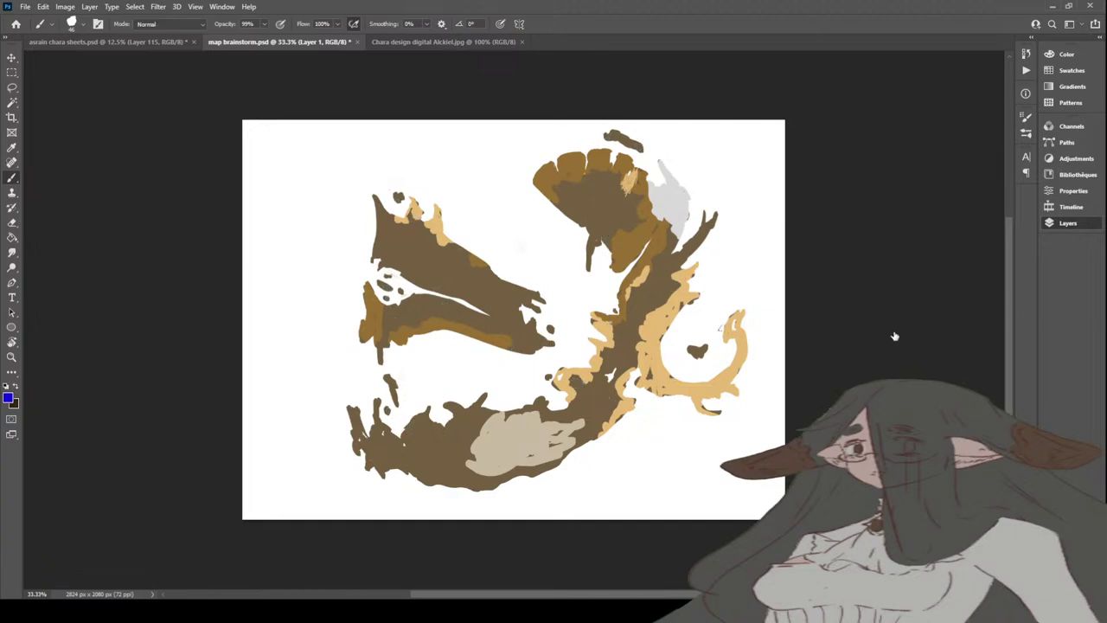
{"action": "key", "text": "ctrl+z"}
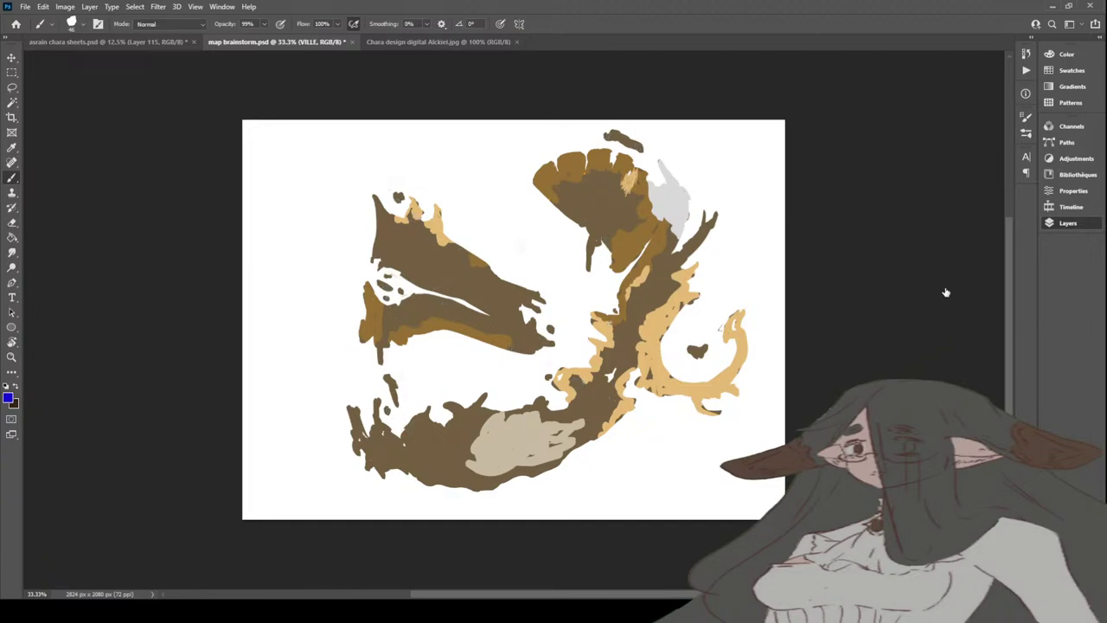
{"action": "key", "text": "ctrl+z"}
{"action": "key", "text": "ctrl+shift+z"}
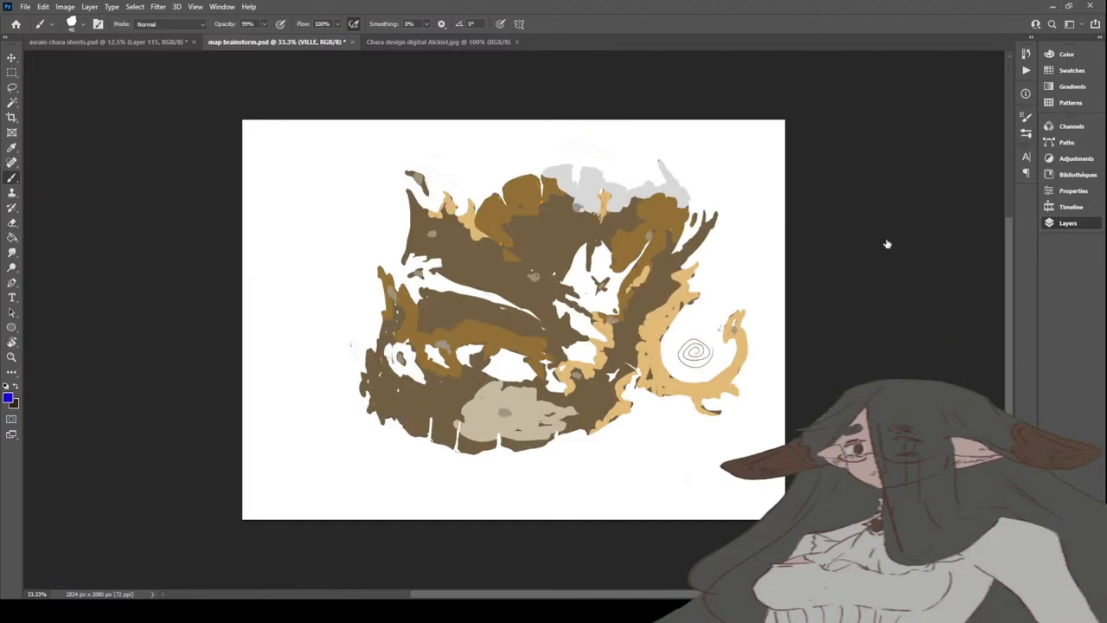
{"action": "key", "text": "ctrl+shift+z"}
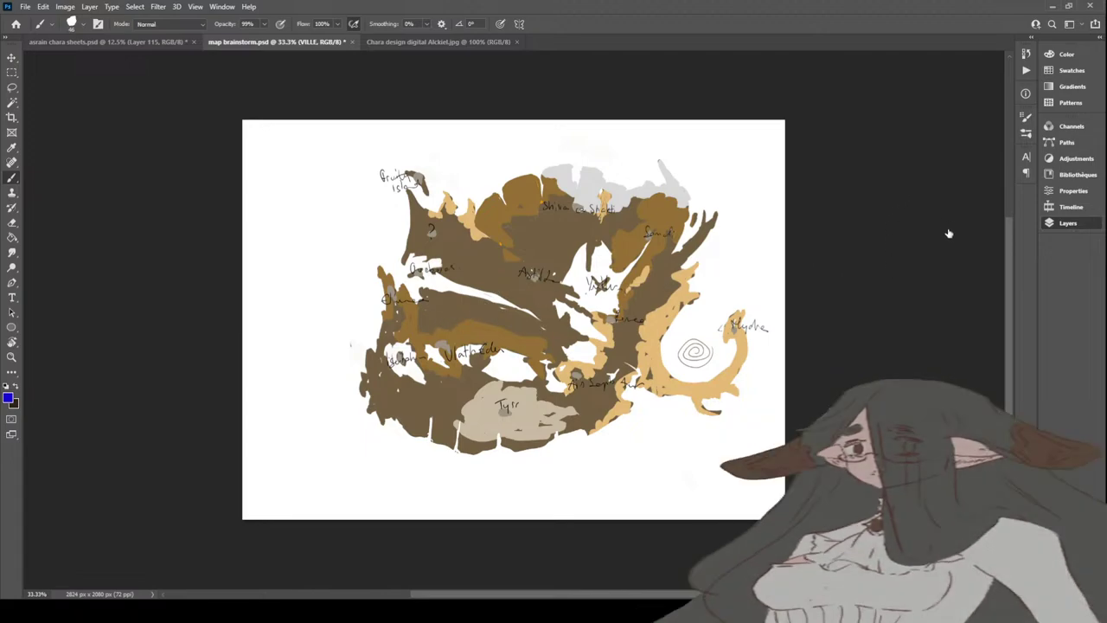
Step: On Layer 1, outline the joined map's middle western landmass as a blue animal-like shape with legs, and undo the outline
{"action": "key", "text": "alt+bracketleft"}
{"action": "key", "text": "alt+bracketleft"}
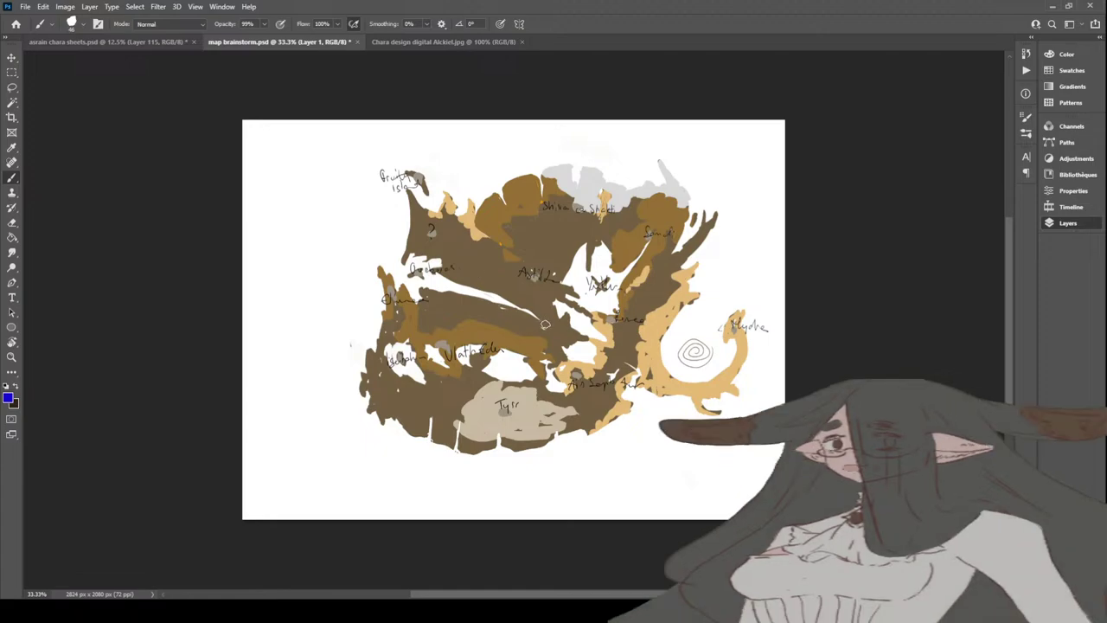
{"action": "mouse_move", "coordinate": [540, 326]}
{"action": "left_mouse_down"}
{"action": "mouse_move", "coordinate": [582, 333]}
{"action": "mouse_move", "coordinate": [557, 351]}
{"action": "mouse_move", "coordinate": [564, 366]}
{"action": "mouse_move", "coordinate": [548, 359]}
{"action": "mouse_move", "coordinate": [548, 379]}
{"action": "mouse_move", "coordinate": [514, 355]}
{"action": "mouse_move", "coordinate": [451, 347]}
{"action": "mouse_move", "coordinate": [488, 344]}
{"action": "mouse_move", "coordinate": [469, 369]}
{"action": "mouse_move", "coordinate": [481, 347]}
{"action": "mouse_move", "coordinate": [423, 340]}
{"action": "mouse_move", "coordinate": [434, 374]}
{"action": "mouse_move", "coordinate": [410, 347]}
{"action": "mouse_move", "coordinate": [389, 348]}
{"action": "mouse_move", "coordinate": [382, 320]}
{"action": "mouse_move", "coordinate": [390, 272]}
{"action": "mouse_move", "coordinate": [427, 299]}
{"action": "mouse_move", "coordinate": [465, 296]}
{"action": "mouse_move", "coordinate": [540, 323]}
{"action": "left_mouse_up"}
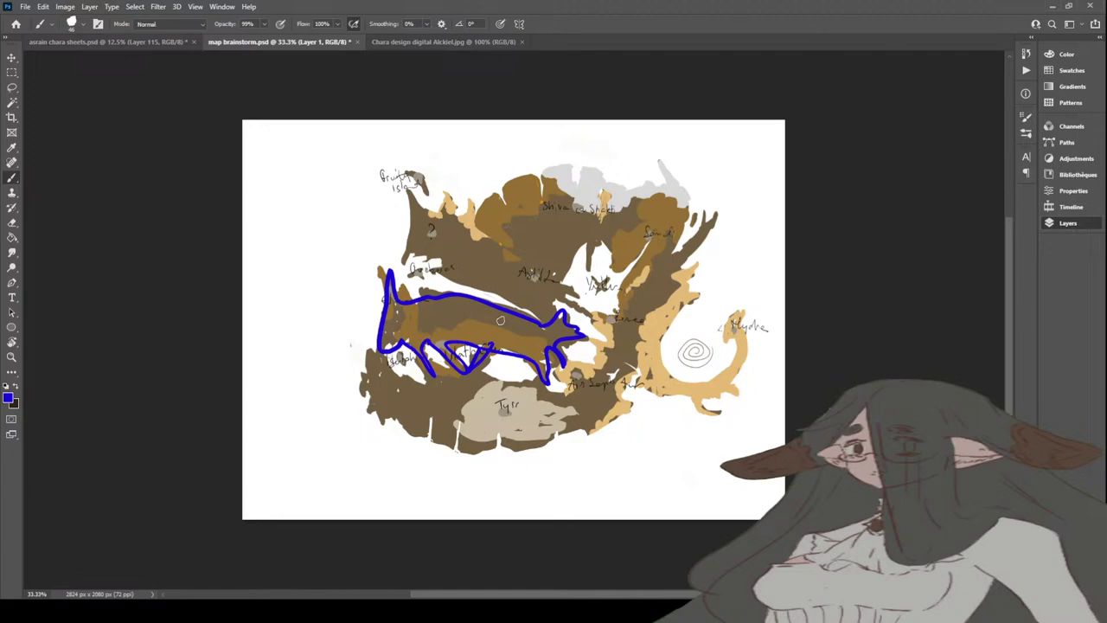
{"action": "key", "text": "ctrl+z"}
{"action": "key", "text": "ctrl+z"}
{"action": "key", "text": "ctrl+z"}
{"action": "key", "text": "ctrl+z"}
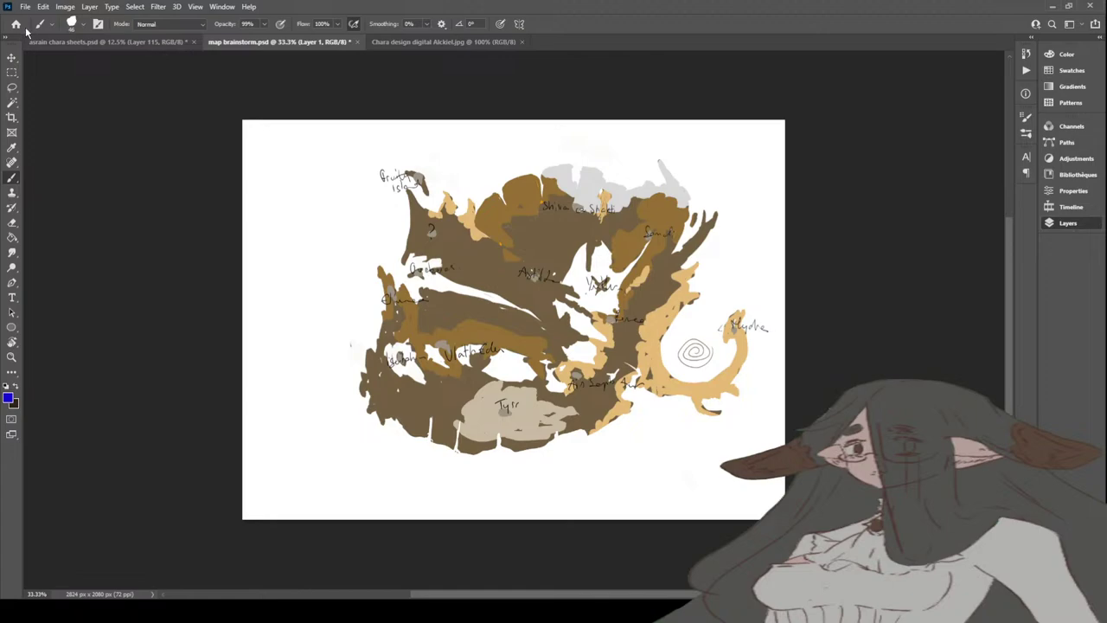
Step: Switch to the character sheets document and examine the forest house, glowing mushroom forest and treehouse images above the Erindel label
{"action": "left_click", "coordinate": [108, 41]}
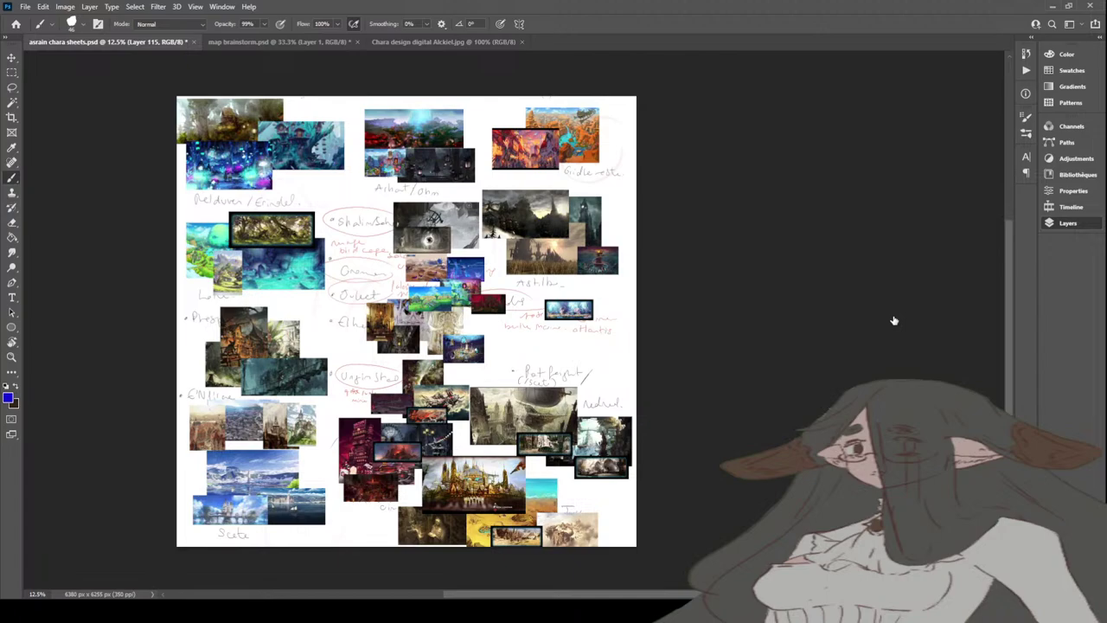
{"action": "left_click", "coordinate": [11, 357]}
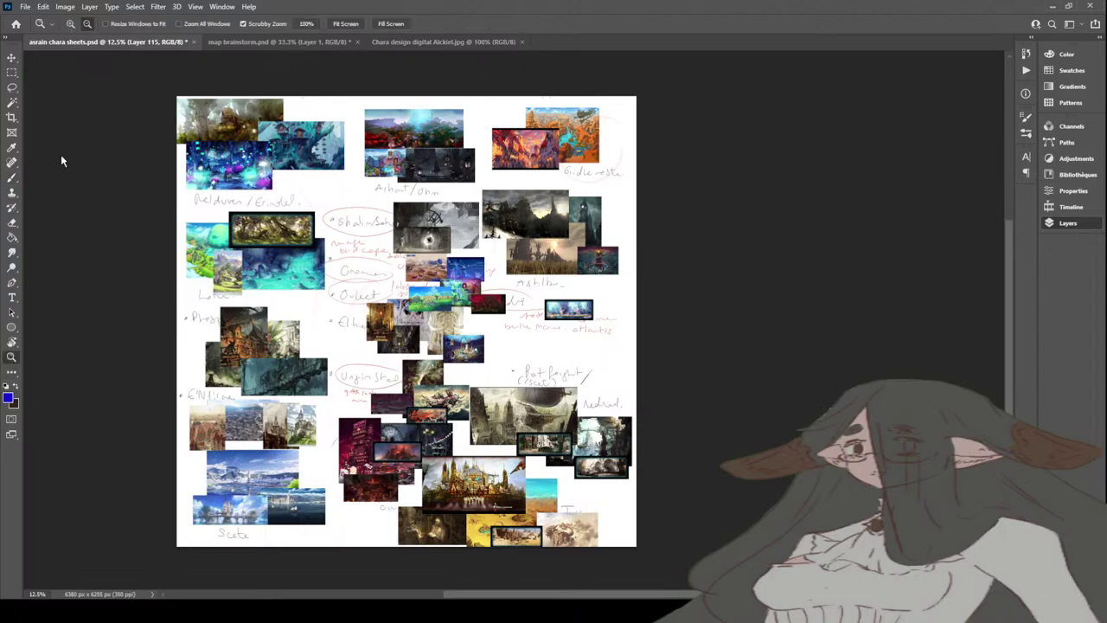
{"action": "left_click", "coordinate": [226, 134]}
{"action": "left_click", "coordinate": [225, 133]}
{"action": "scroll", "coordinate": [219, 294], "scroll_direction": "up", "scroll_amount": 3}
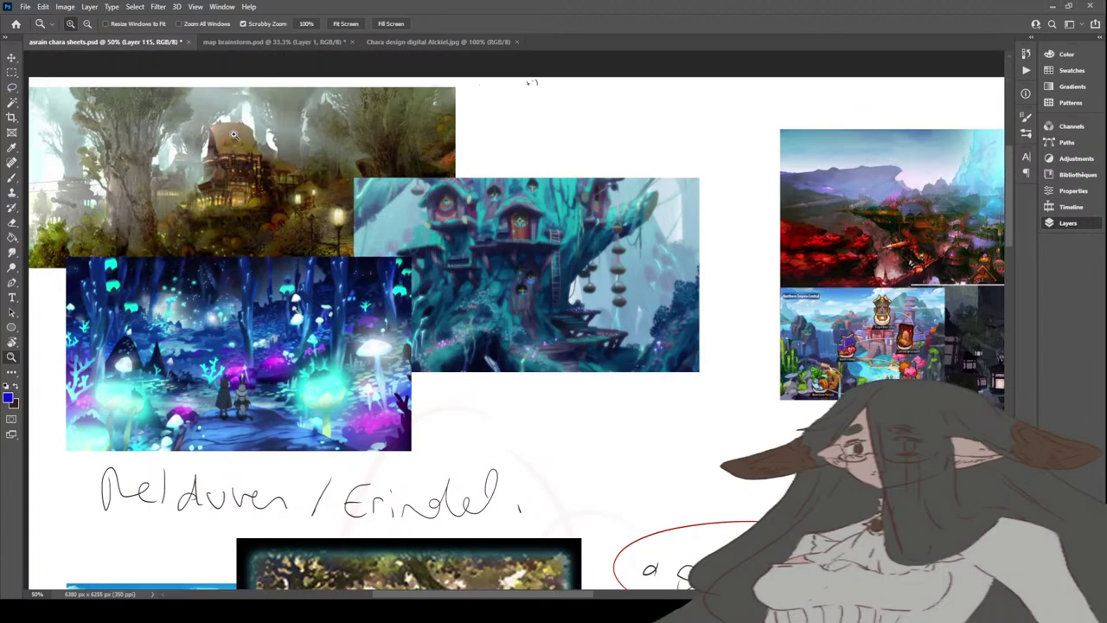
{"action": "left_click", "coordinate": [219, 294]}
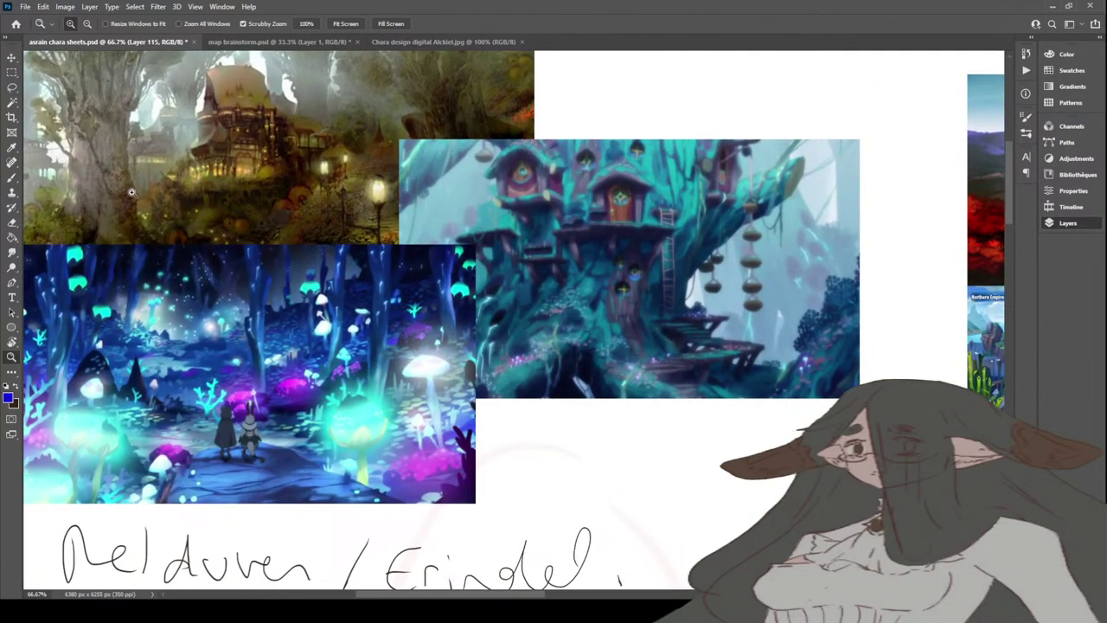
{"action": "scroll", "coordinate": [290, 331], "scroll_direction": "up", "scroll_amount": 1}
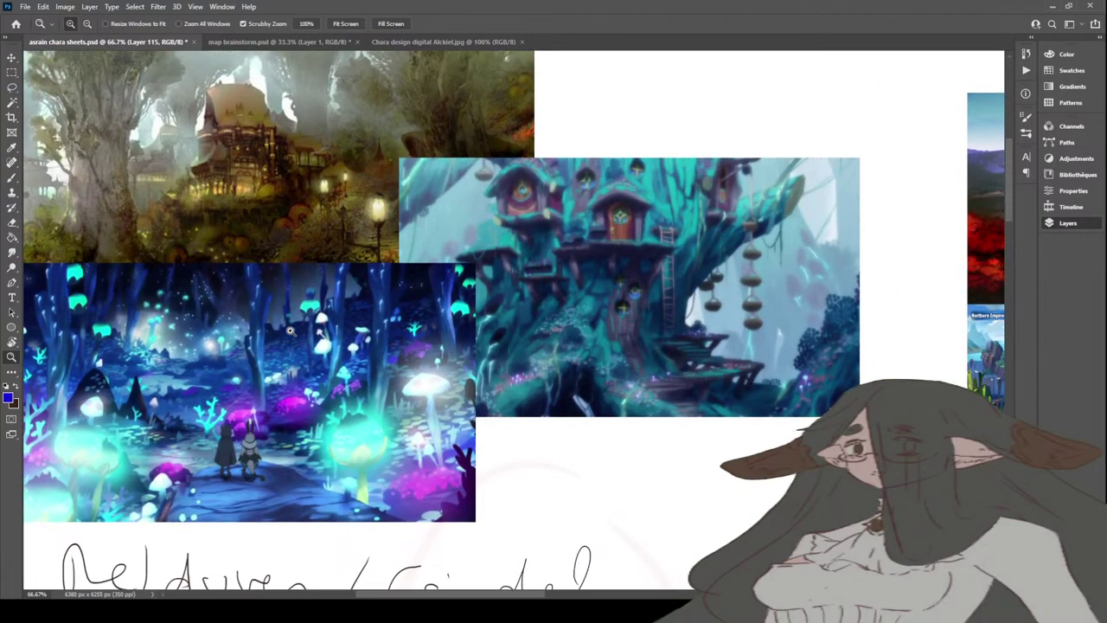
{"action": "left_click", "coordinate": [87, 23]}
{"action": "left_click", "coordinate": [217, 189]}
{"action": "scroll", "coordinate": [313, 245], "scroll_direction": "up", "scroll_amount": 1}
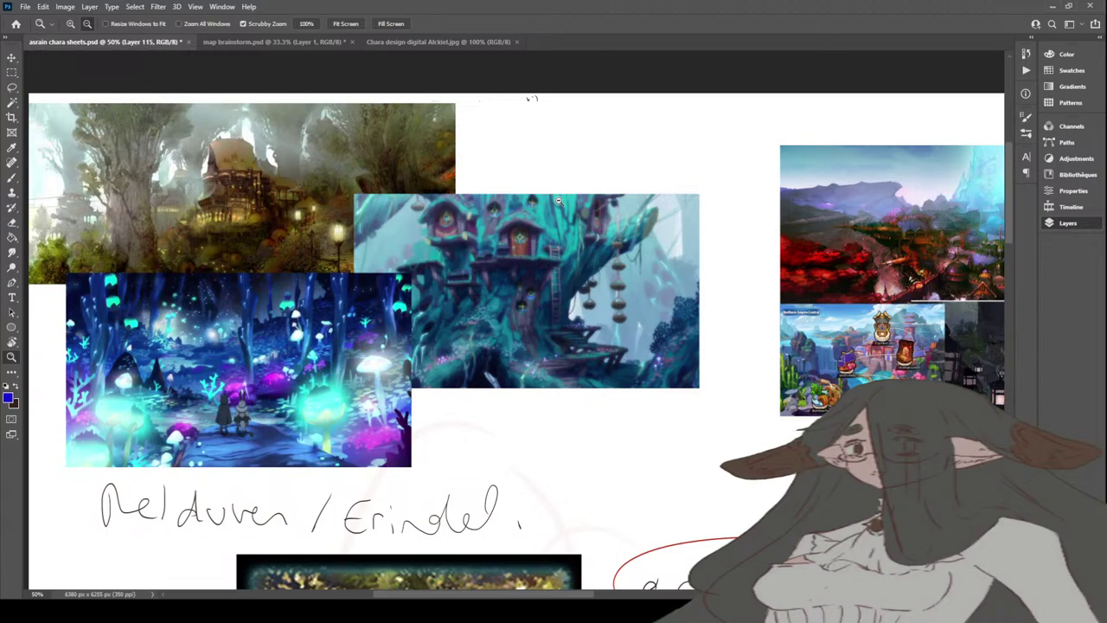
{"action": "scroll", "coordinate": [557, 201], "scroll_direction": "down", "scroll_amount": 5}
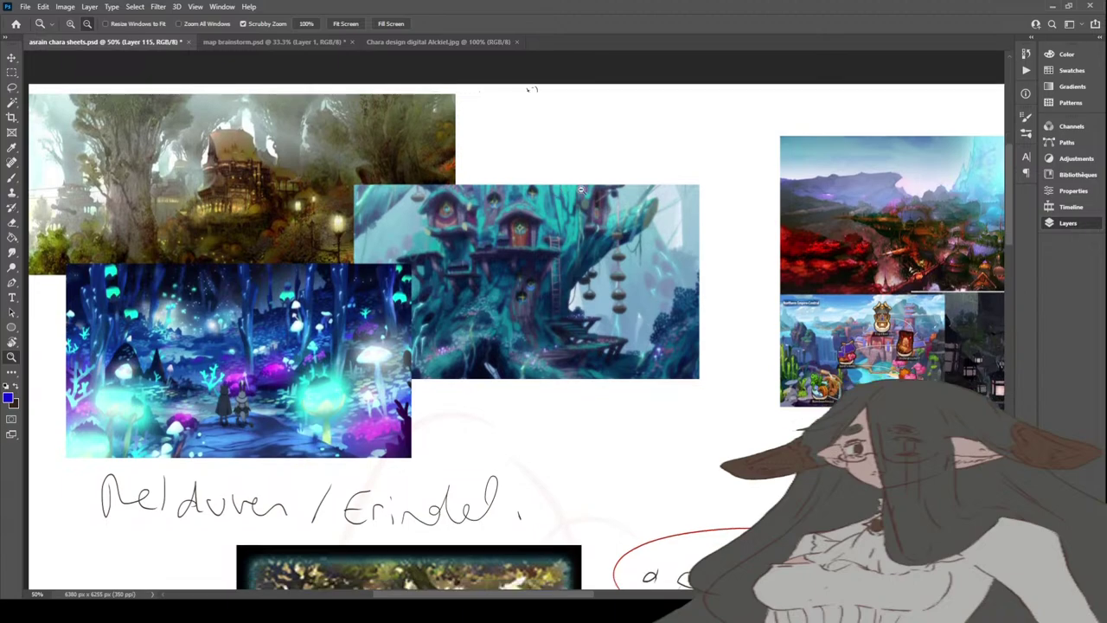
{"action": "scroll", "coordinate": [581, 189], "scroll_direction": "up", "scroll_amount": 4}
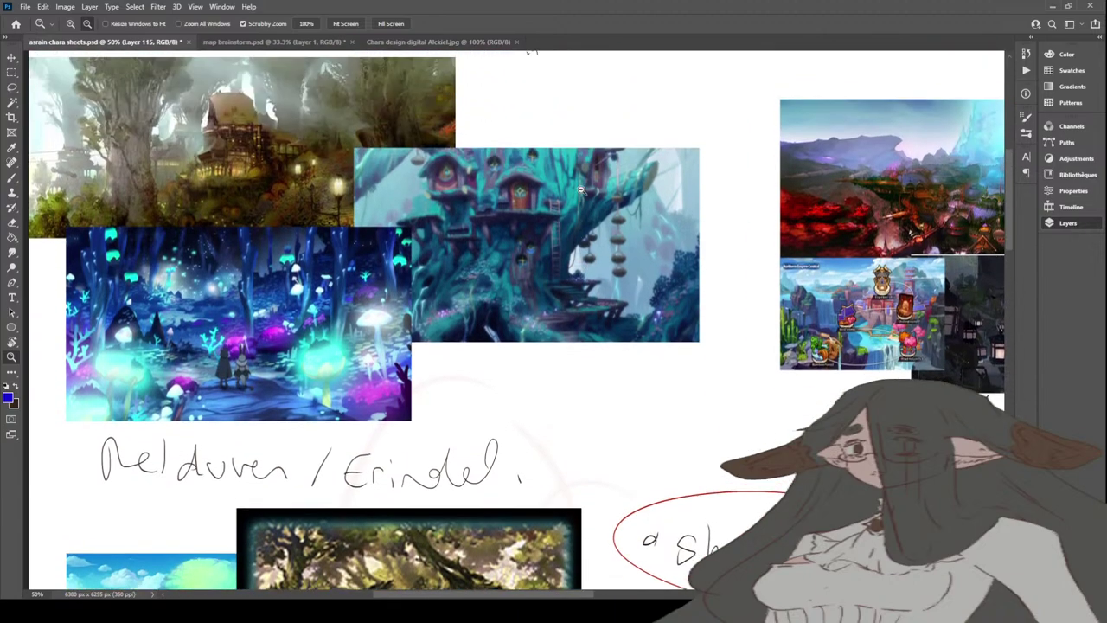
Step: Look through the grotto and green valley images, the dark wooden shanty-town images, and the old town and castle images
{"action": "scroll", "coordinate": [583, 194], "scroll_direction": "down", "scroll_amount": 8}
{"action": "scroll", "coordinate": [585, 200], "scroll_direction": "down", "scroll_amount": 4}
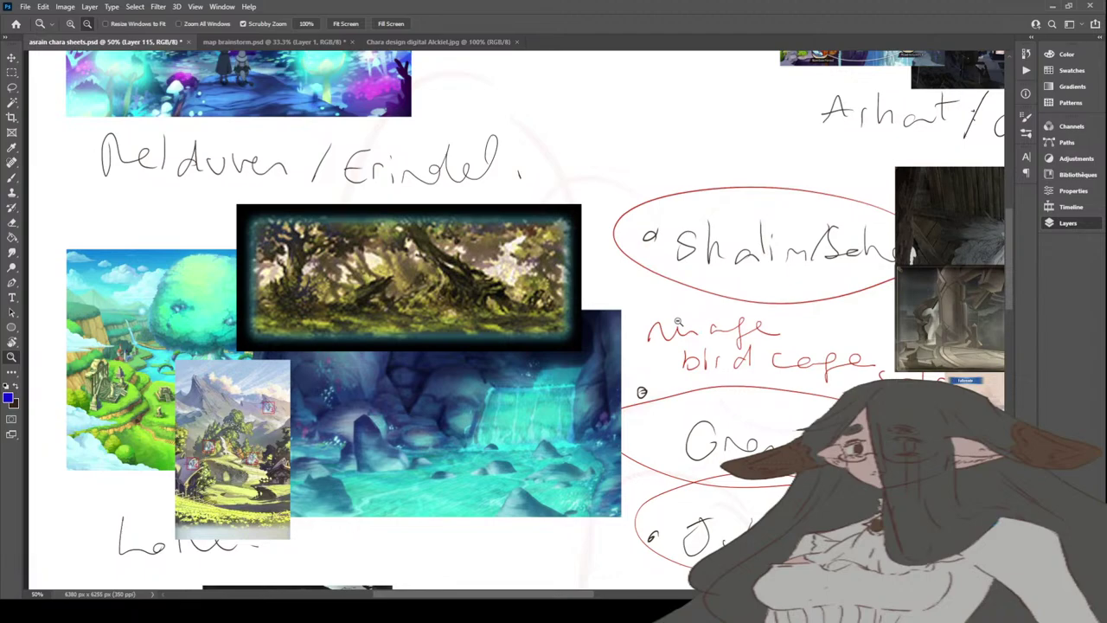
{"action": "scroll", "coordinate": [678, 321], "scroll_direction": "down", "scroll_amount": 8}
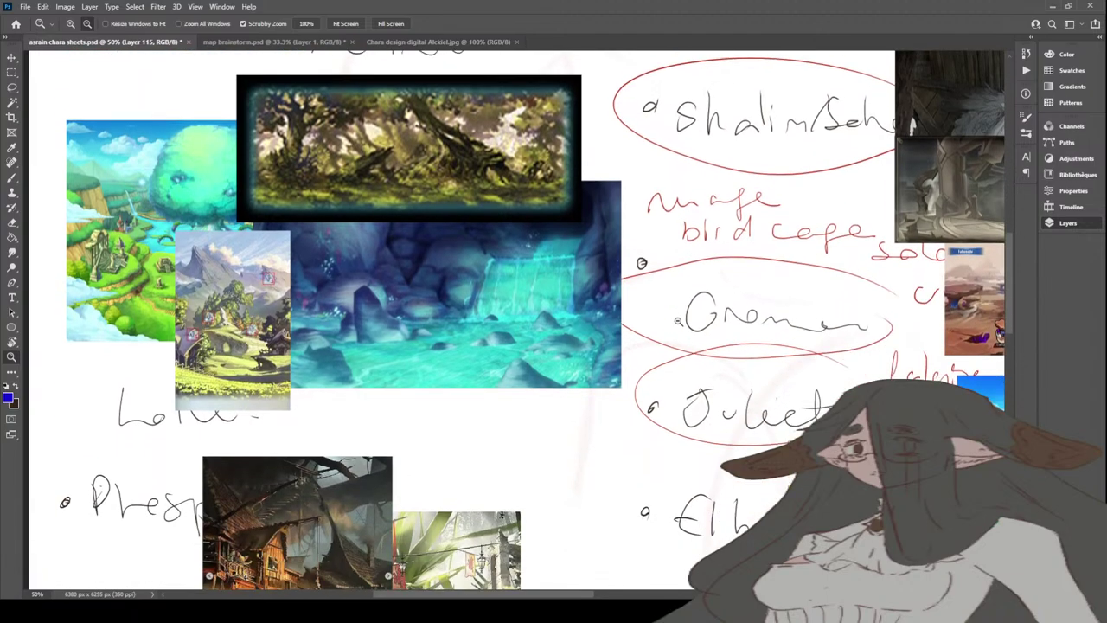
{"action": "scroll", "coordinate": [678, 321], "scroll_direction": "down", "scroll_amount": 4}
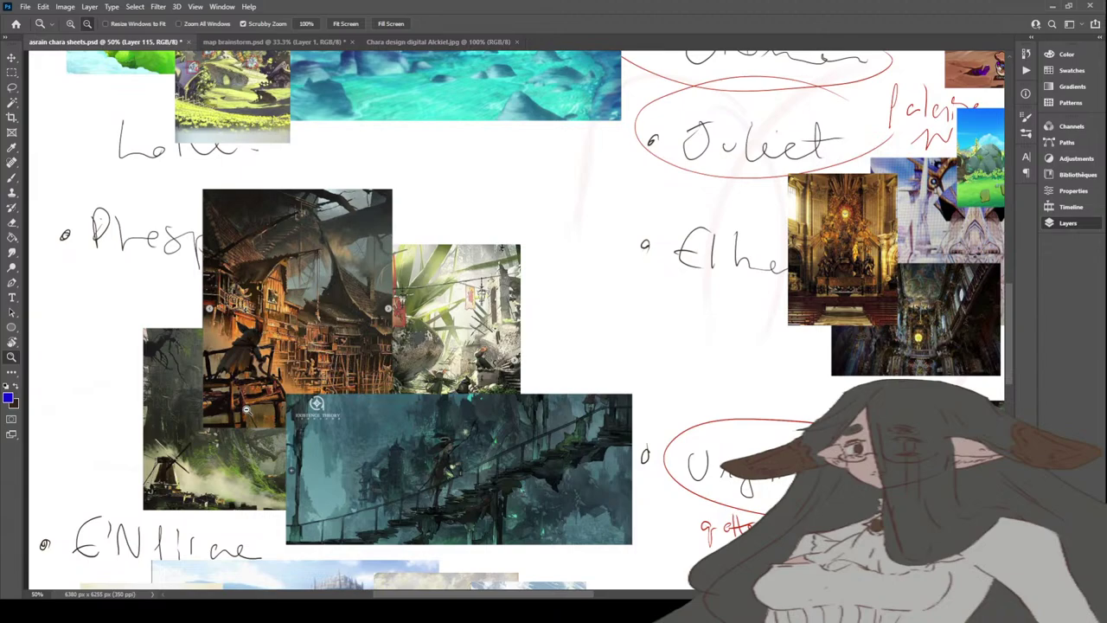
{"action": "scroll", "coordinate": [276, 405], "scroll_direction": "down", "scroll_amount": 3}
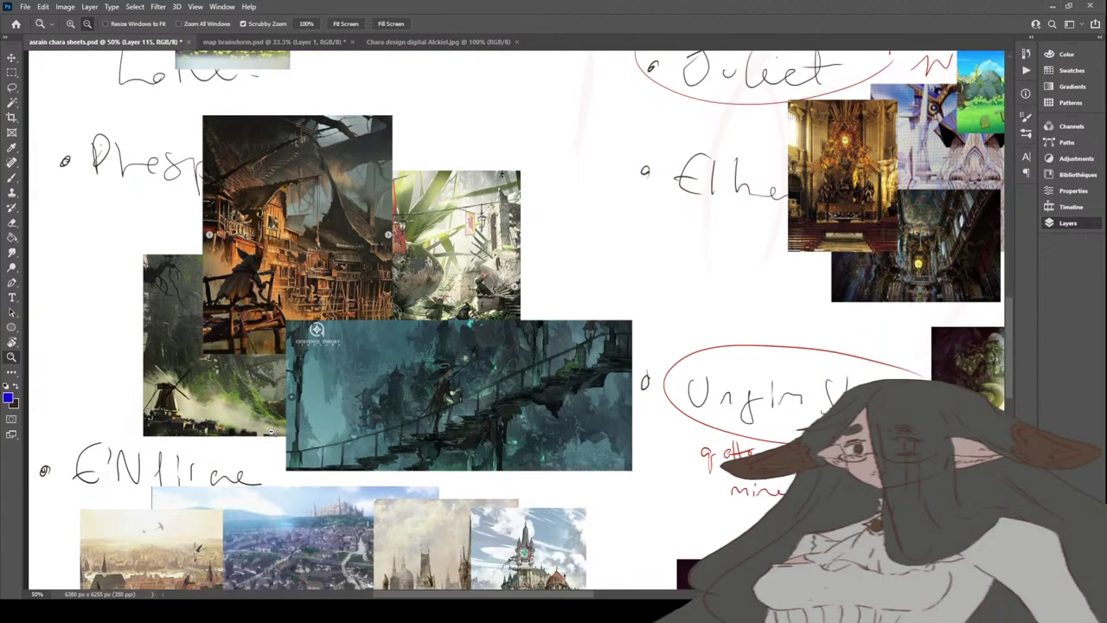
{"action": "scroll", "coordinate": [271, 432], "scroll_direction": "down", "scroll_amount": 9}
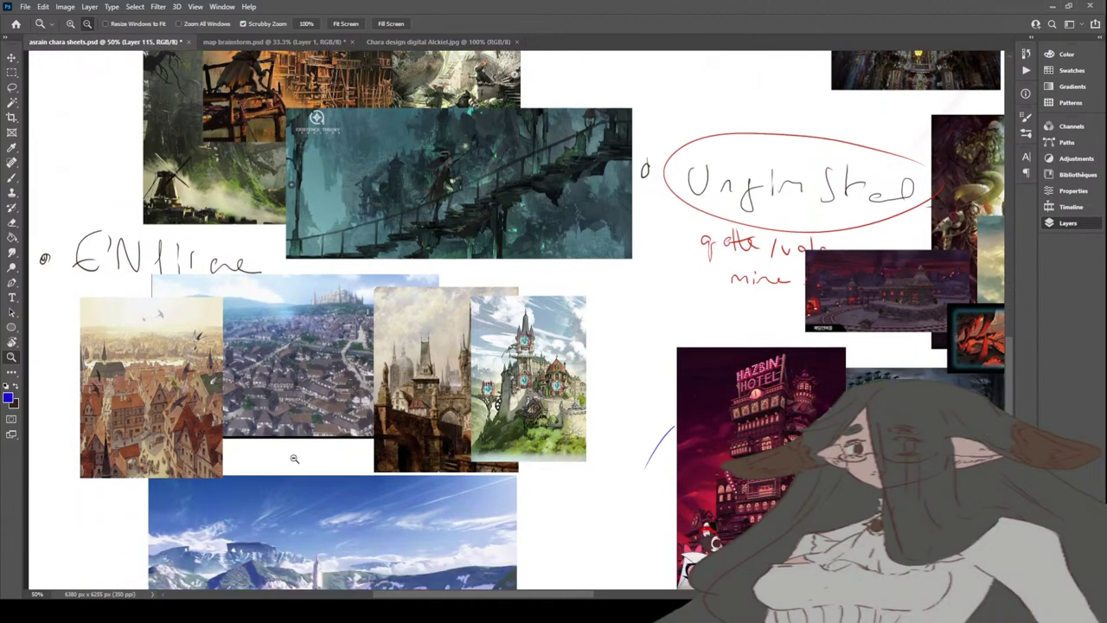
{"action": "scroll", "coordinate": [294, 458], "scroll_direction": "down", "scroll_amount": 2}
{"action": "scroll", "coordinate": [294, 463], "scroll_direction": "up", "scroll_amount": 3}
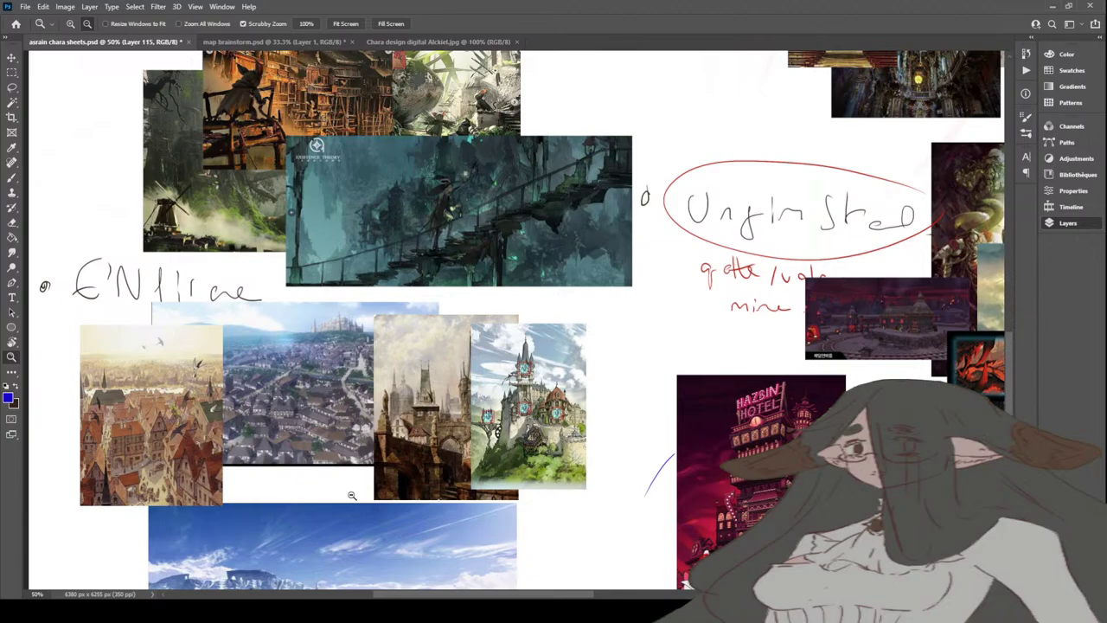
{"action": "scroll", "coordinate": [351, 494], "scroll_direction": "up", "scroll_amount": 15}
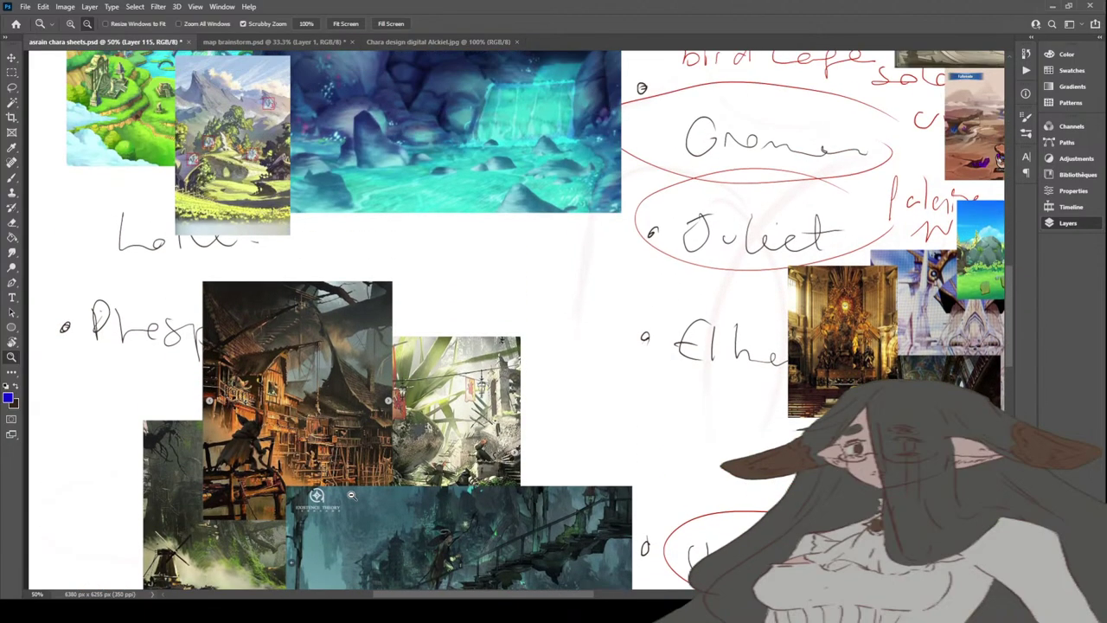
{"action": "scroll", "coordinate": [351, 494], "scroll_direction": "up", "scroll_amount": 6}
{"action": "scroll", "coordinate": [351, 485], "scroll_direction": "down", "scroll_amount": 8}
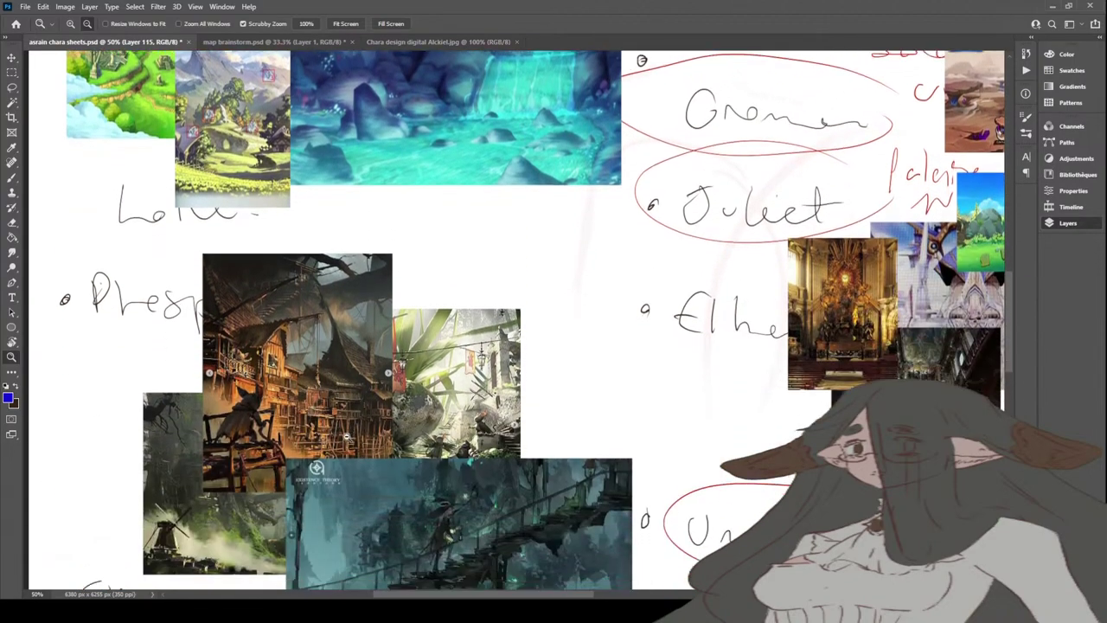
{"action": "scroll", "coordinate": [520, 320], "scroll_direction": "down", "scroll_amount": 12}
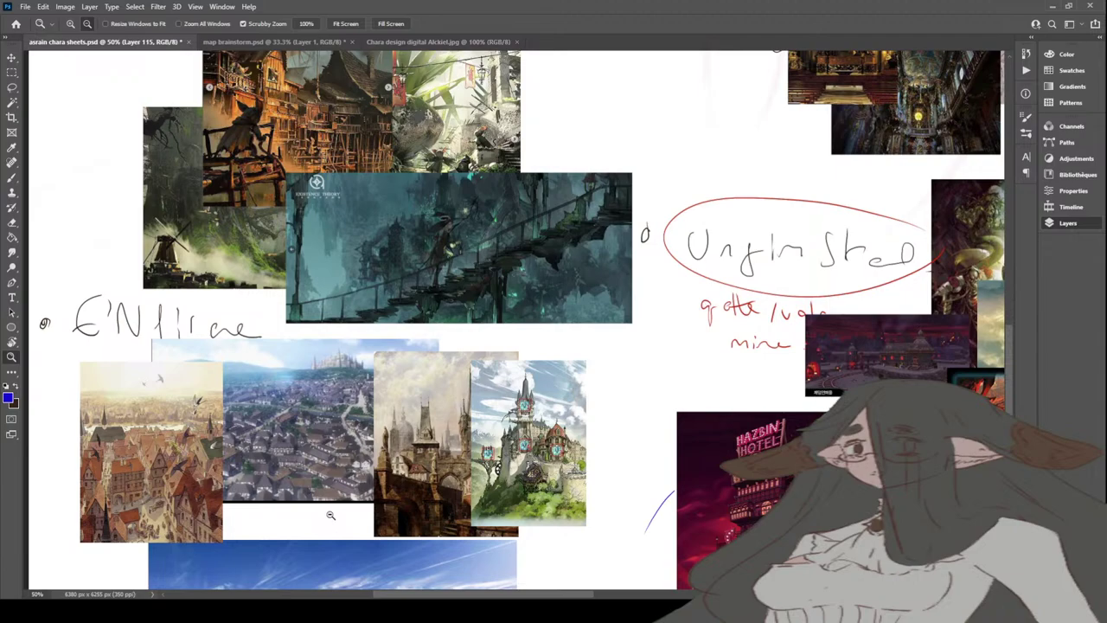
Step: Examine the lakeside castle images, the golden domed palace, the stone statue, and the desert images along the sheet's lower part
{"action": "scroll", "coordinate": [329, 515], "scroll_direction": "down", "scroll_amount": 12}
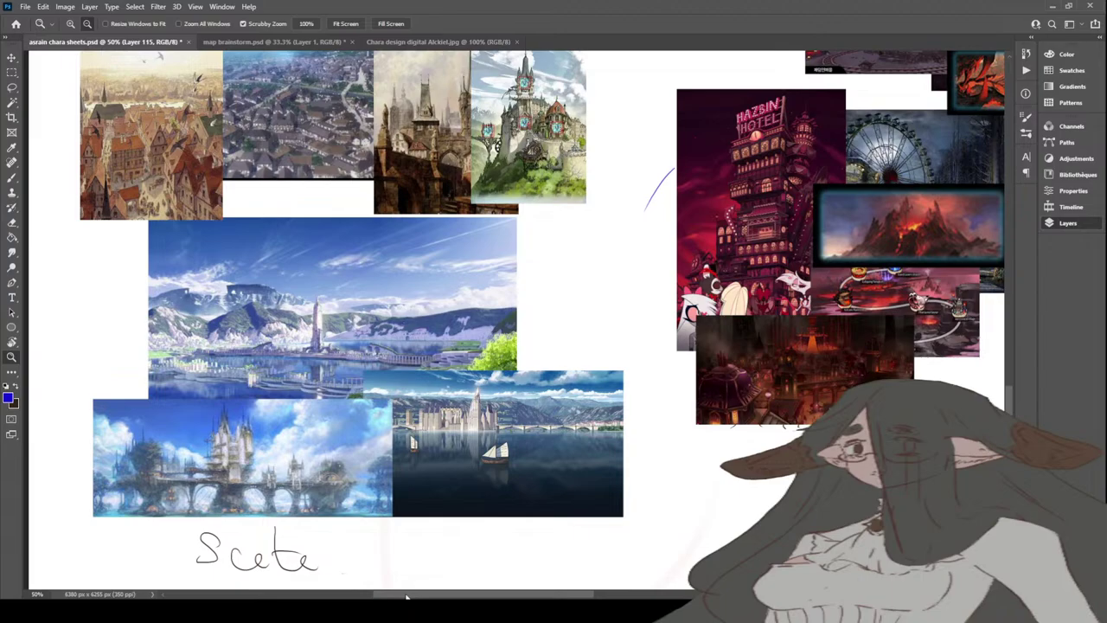
{"action": "left_click_drag", "start_coordinate": [406, 596], "coordinate": [530, 597]}
{"action": "scroll", "coordinate": [248, 163], "scroll_direction": "up", "scroll_amount": 5}
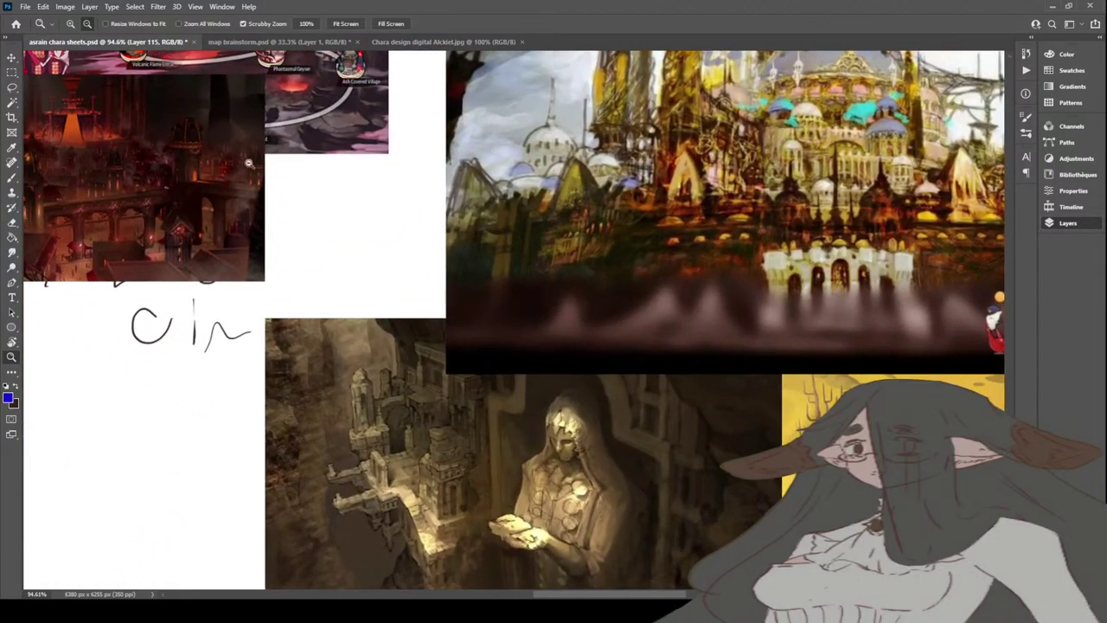
{"action": "scroll", "coordinate": [461, 454], "scroll_direction": "down", "scroll_amount": 5}
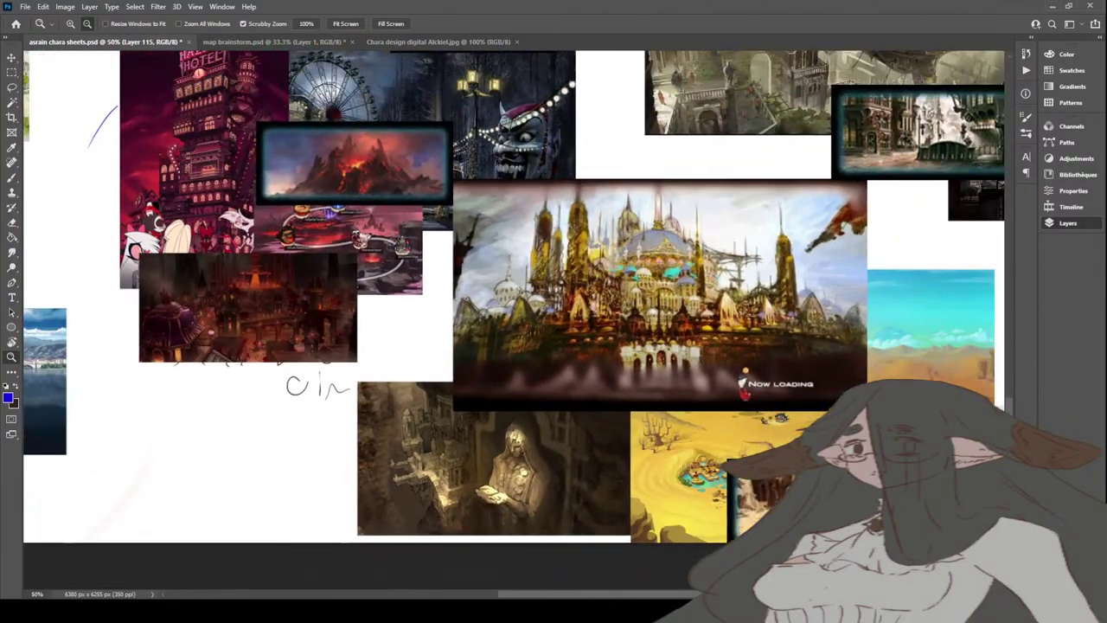
{"action": "left_click_drag", "start_coordinate": [546, 597], "coordinate": [611, 597]}
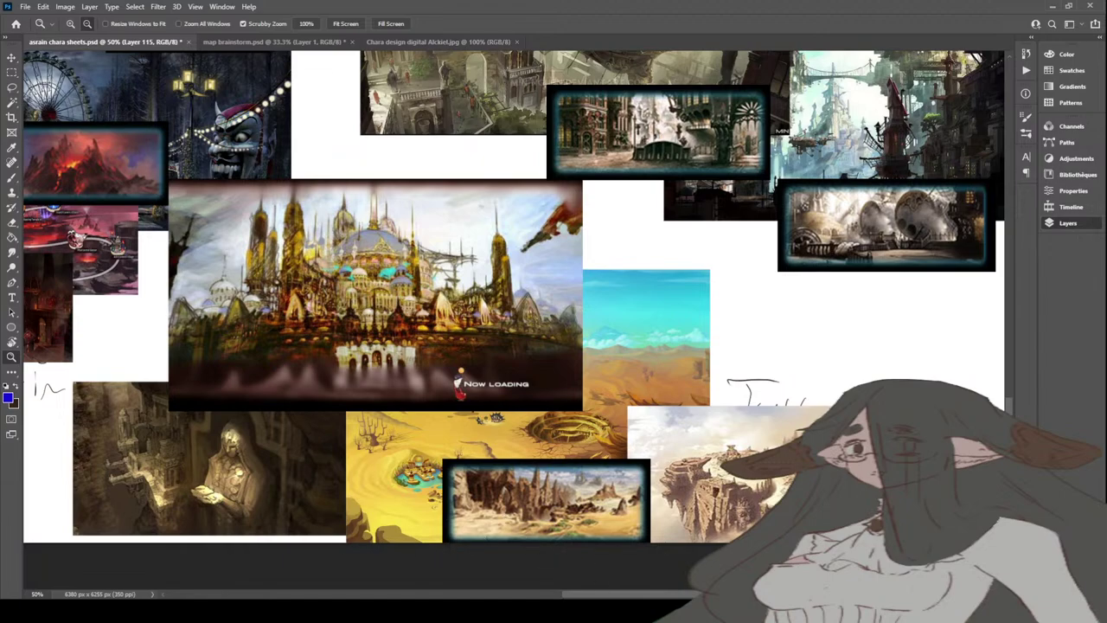
{"action": "left_click_drag", "start_coordinate": [627, 597], "coordinate": [523, 597]}
Step: Examine the Hazbin Hotel, haunted fairground and volcano images and the images around the red-circled city name above them
{"action": "scroll", "coordinate": [541, 546], "scroll_direction": "up", "scroll_amount": 5}
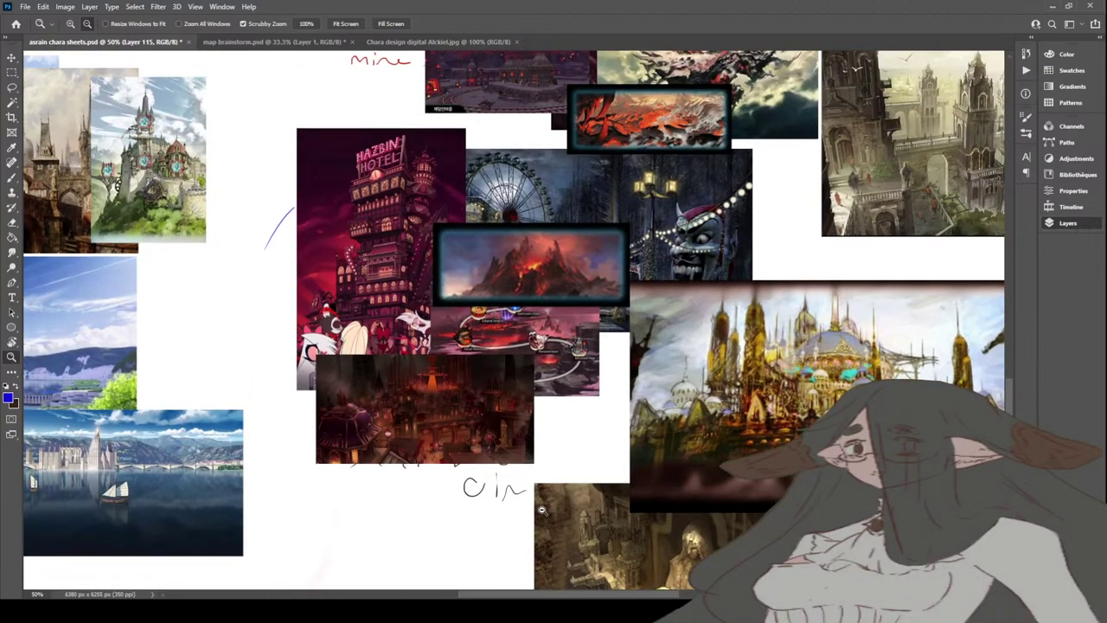
{"action": "scroll", "coordinate": [542, 511], "scroll_direction": "up", "scroll_amount": 2}
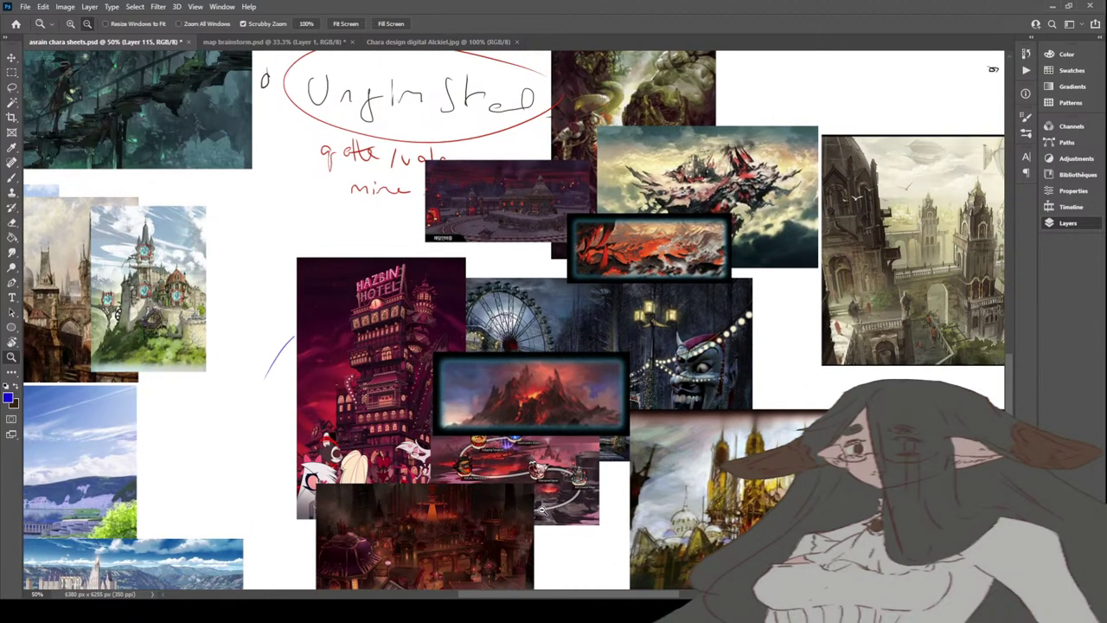
{"action": "scroll", "coordinate": [541, 510], "scroll_direction": "down", "scroll_amount": 1}
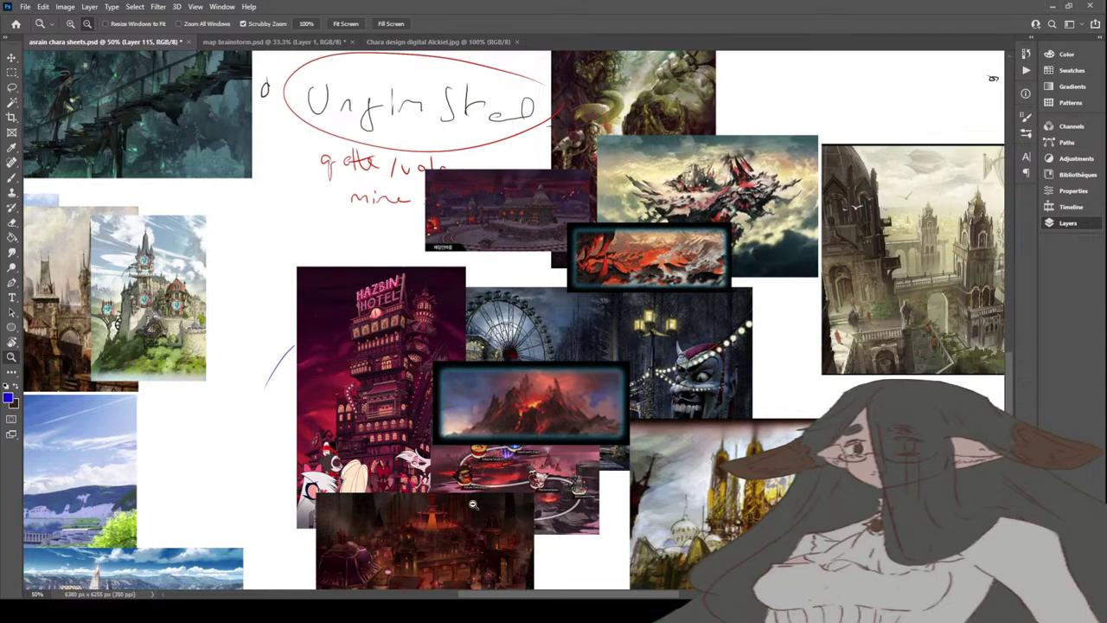
{"action": "scroll", "coordinate": [472, 504], "scroll_direction": "up", "scroll_amount": 5}
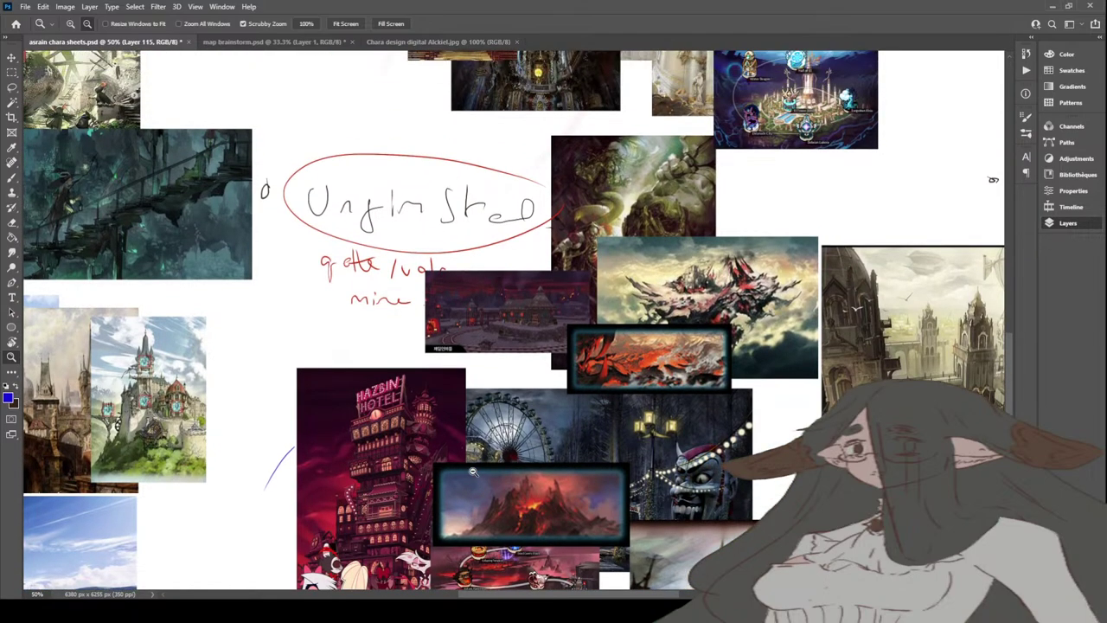
{"action": "scroll", "coordinate": [472, 470], "scroll_direction": "up", "scroll_amount": 2}
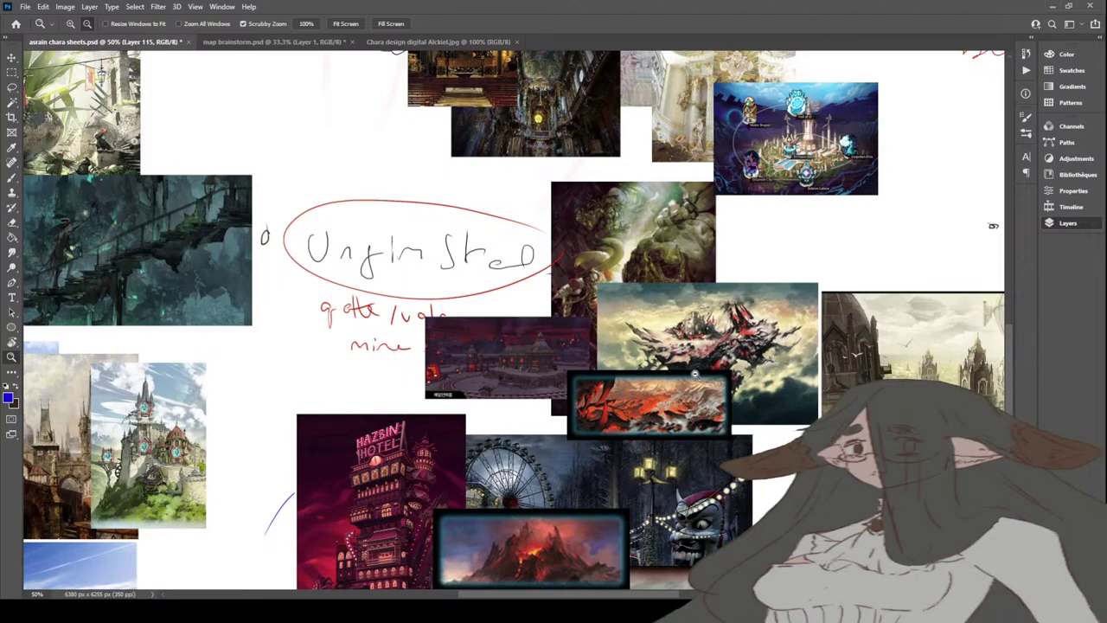
{"action": "scroll", "coordinate": [611, 386], "scroll_direction": "up", "scroll_amount": 2}
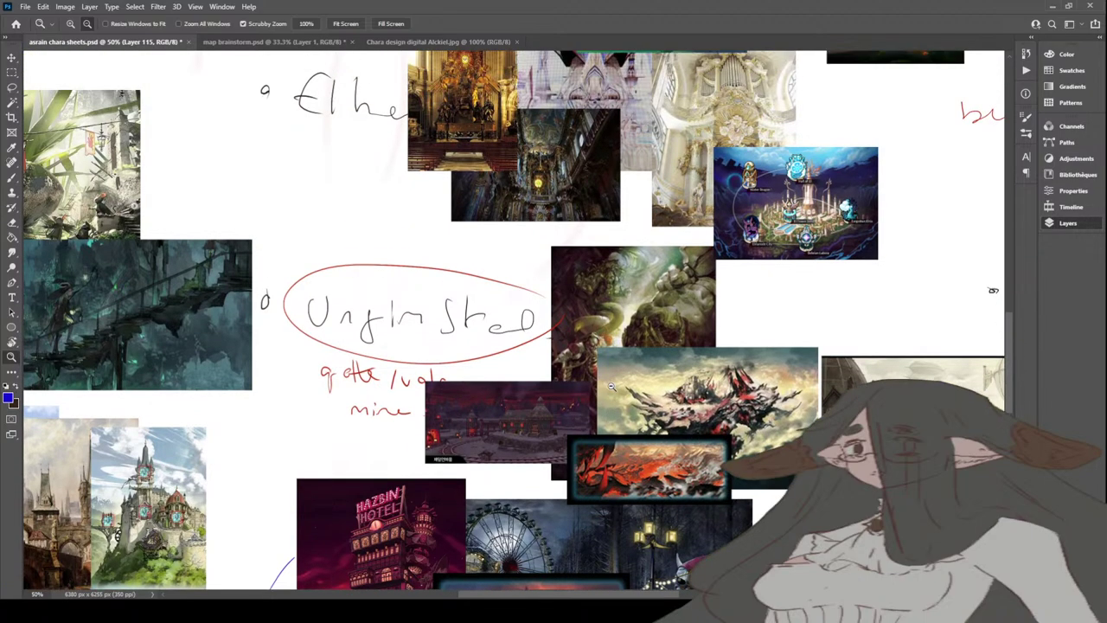
Step: Examine the cathedral interiors, the bright landscape images beside the Juliet label, and the grey ruin images beside the Shalim label
{"action": "scroll", "coordinate": [612, 387], "scroll_direction": "up", "scroll_amount": 4}
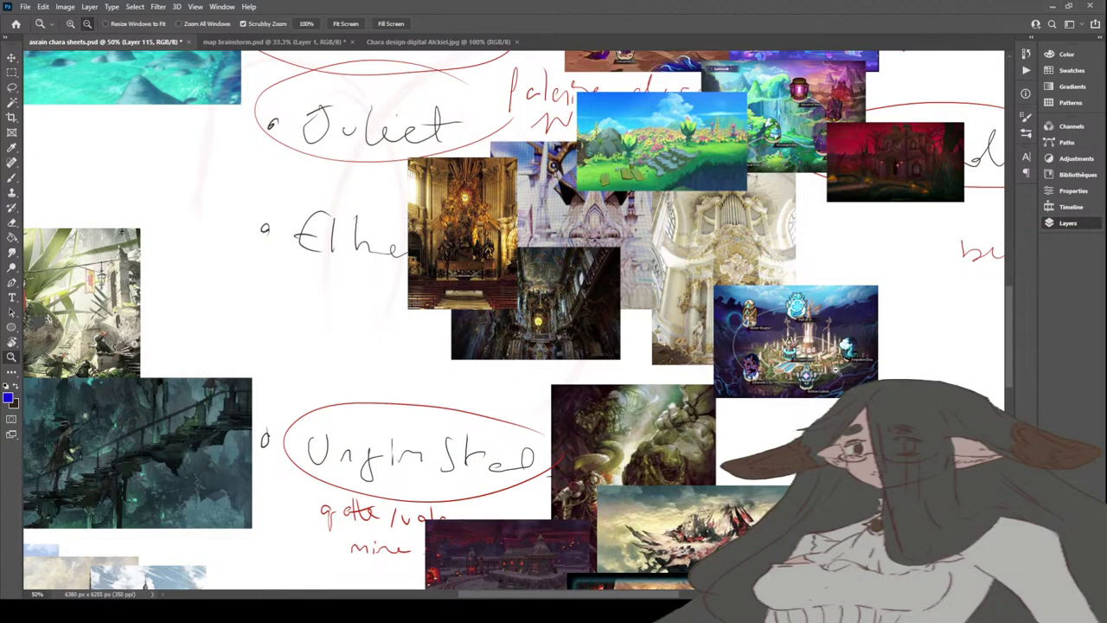
{"action": "scroll", "coordinate": [837, 370], "scroll_direction": "up", "scroll_amount": 5}
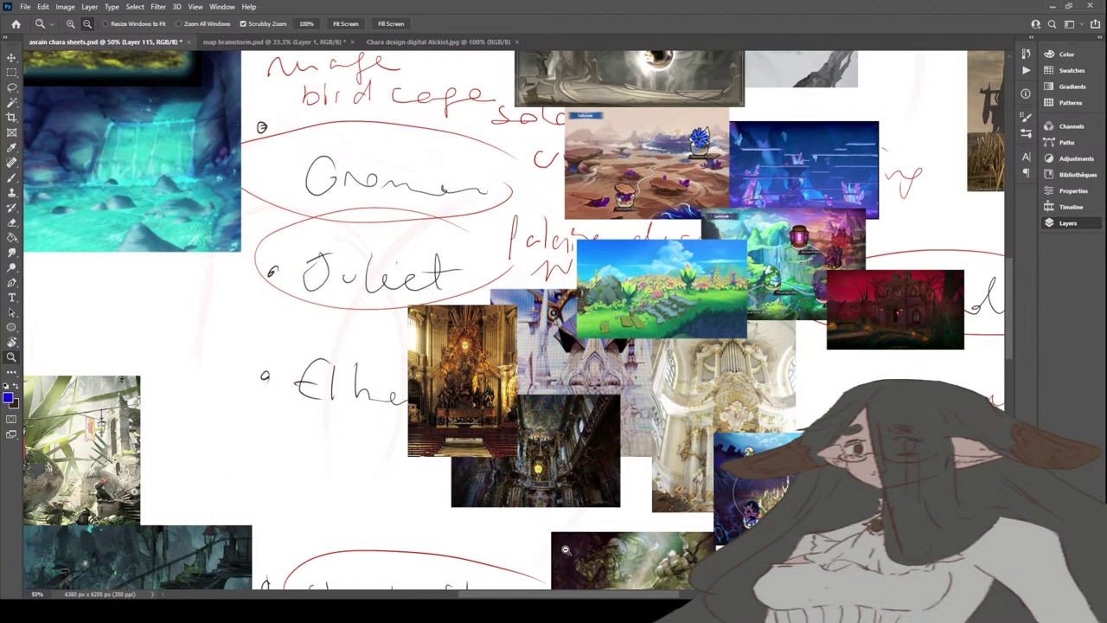
{"action": "scroll", "coordinate": [665, 419], "scroll_direction": "right", "scroll_amount": 4}
{"action": "scroll", "coordinate": [665, 418], "scroll_direction": "up", "scroll_amount": 2}
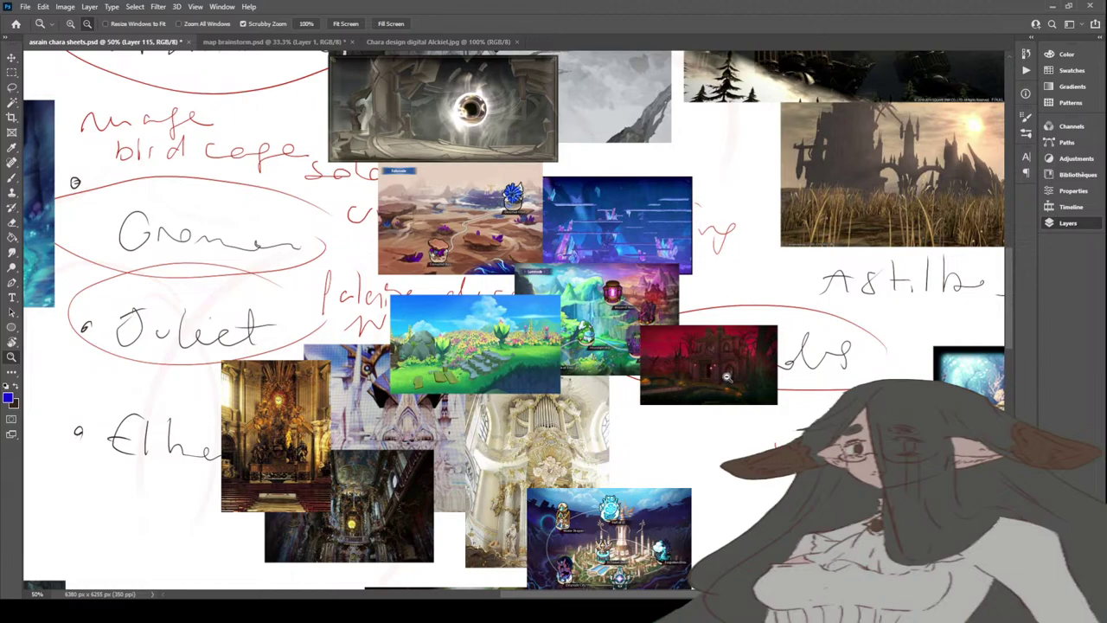
{"action": "scroll", "coordinate": [727, 376], "scroll_direction": "up", "scroll_amount": 5}
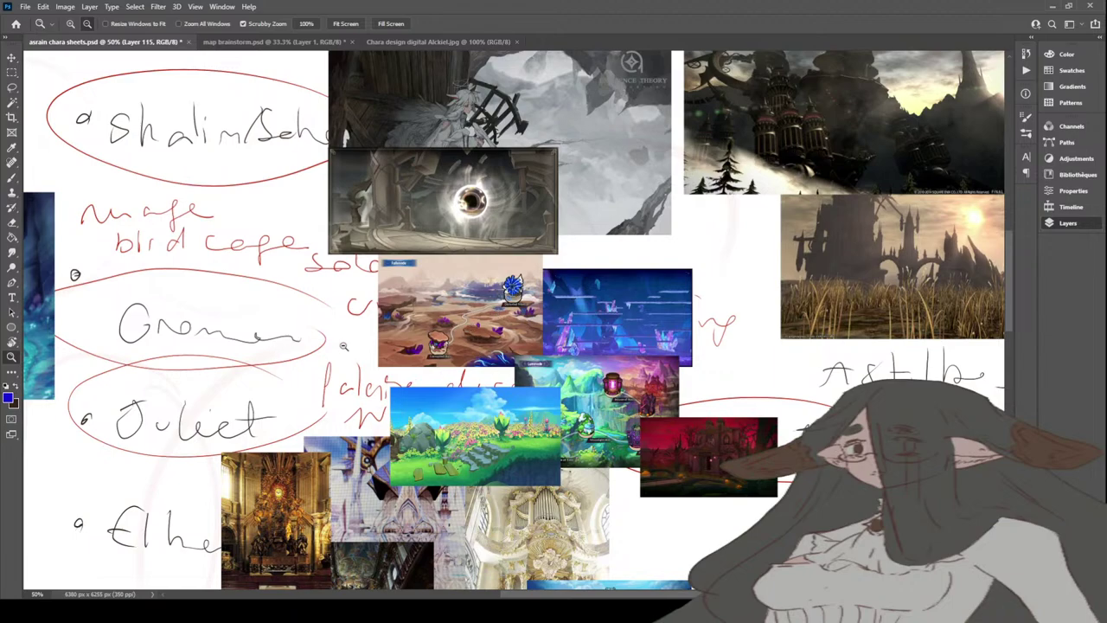
{"action": "scroll", "coordinate": [477, 344], "scroll_direction": "up", "scroll_amount": 1}
{"action": "scroll", "coordinate": [478, 344], "scroll_direction": "up", "scroll_amount": 5}
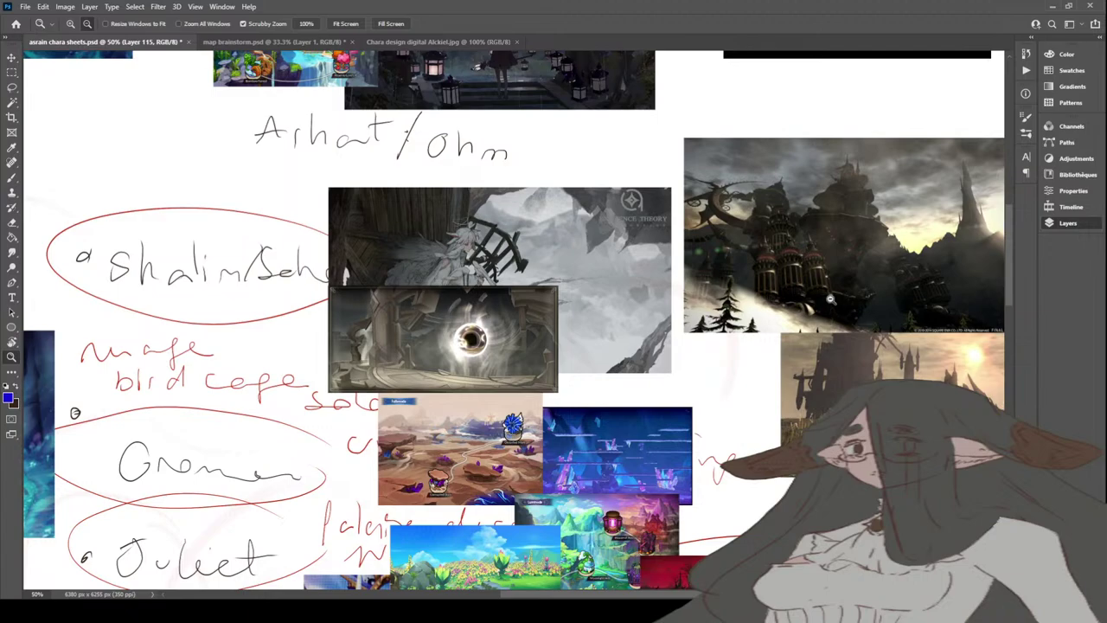
{"action": "scroll", "coordinate": [535, 366], "scroll_direction": "up", "scroll_amount": 10}
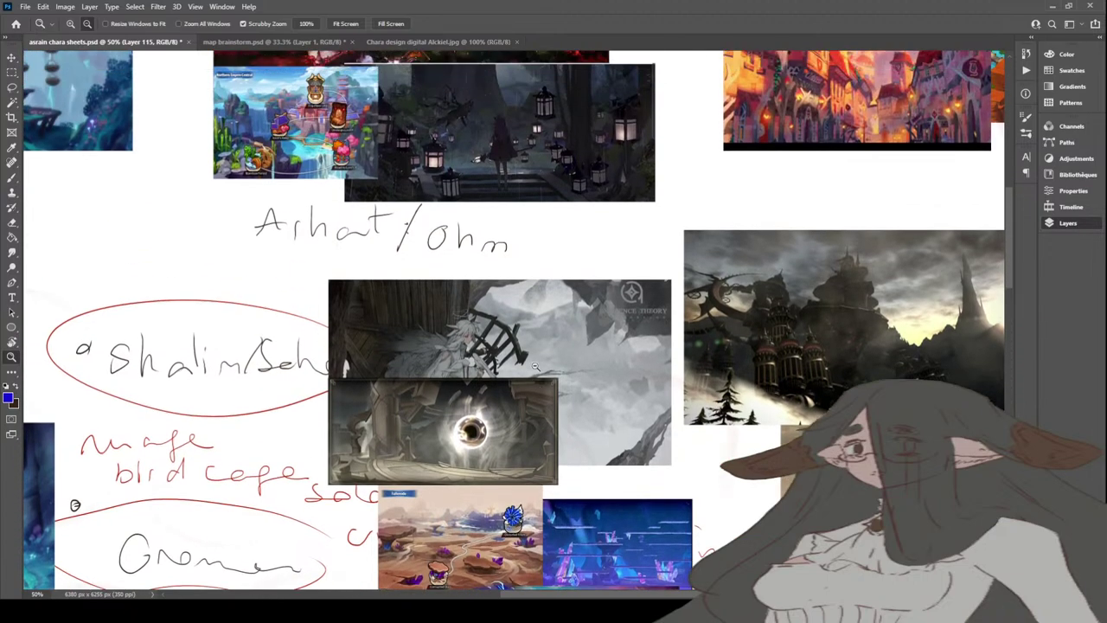
Step: Look through the Ashart/Ohm and desert canyon images, the dark castles above Astilbe, the underwater scene and the airship city images
{"action": "scroll", "coordinate": [535, 366], "scroll_direction": "up", "scroll_amount": 2}
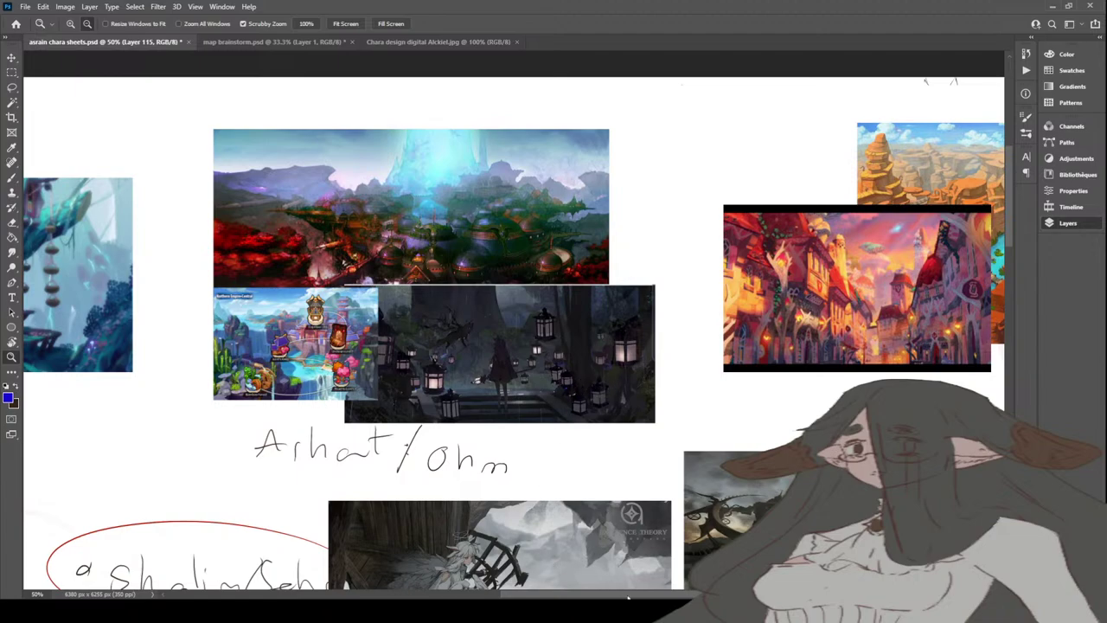
{"action": "scroll", "coordinate": [629, 596], "scroll_direction": "right", "scroll_amount": 5}
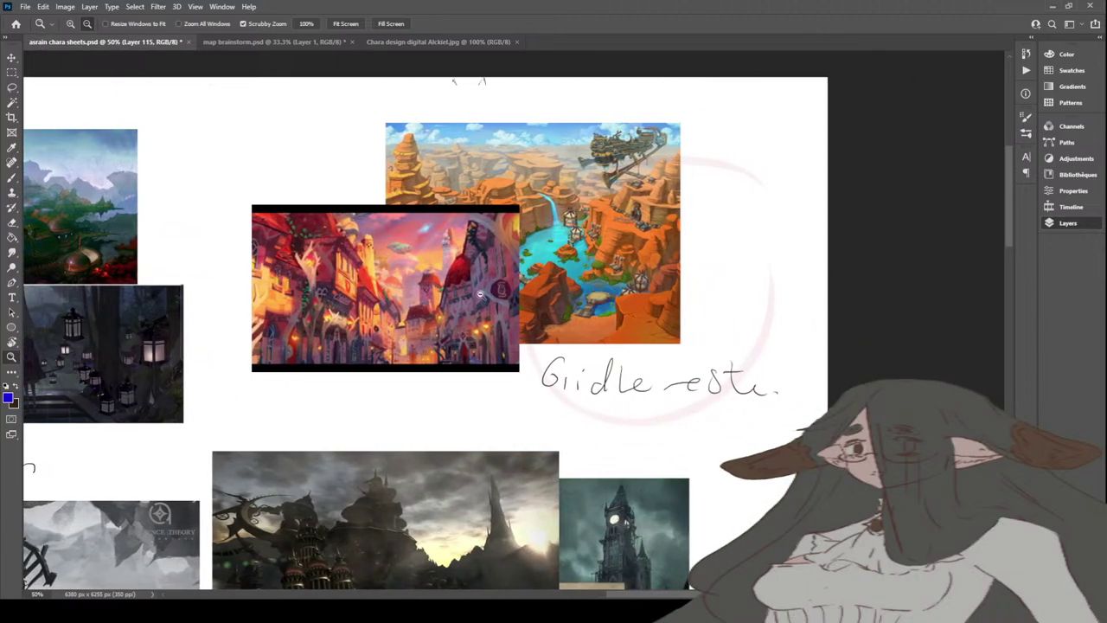
{"action": "scroll", "coordinate": [414, 361], "scroll_direction": "down", "scroll_amount": 1}
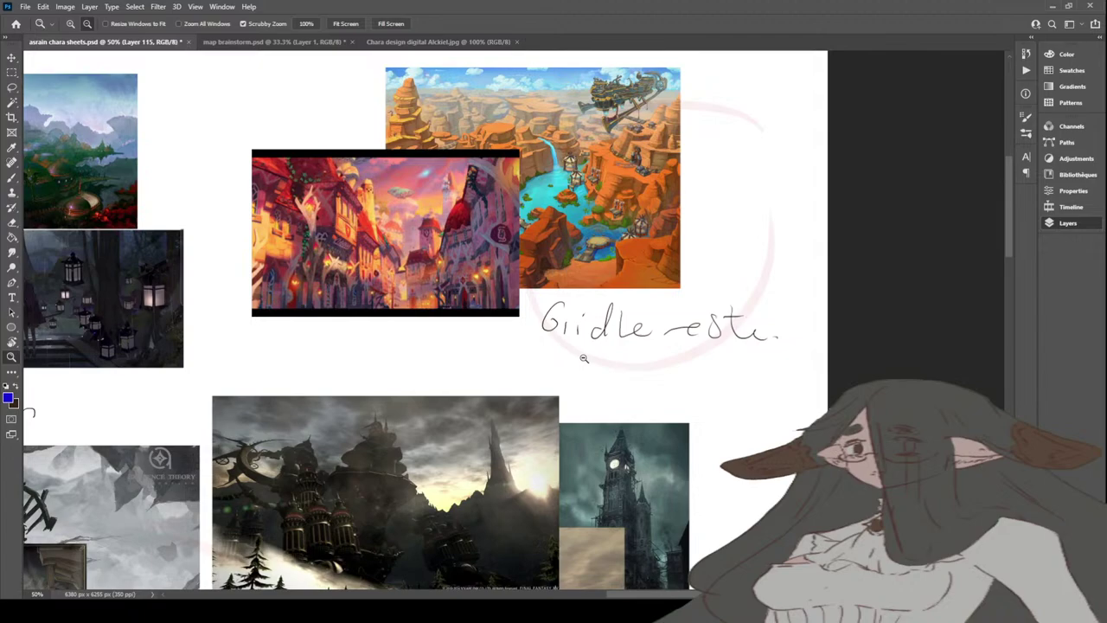
{"action": "scroll", "coordinate": [584, 357], "scroll_direction": "down", "scroll_amount": 4}
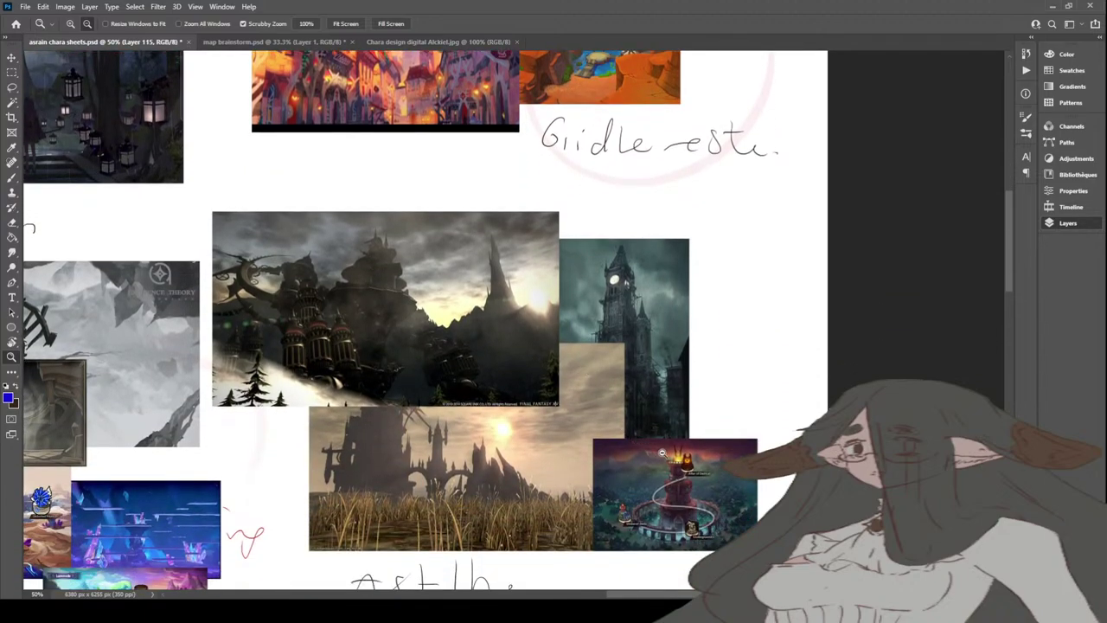
{"action": "scroll", "coordinate": [681, 453], "scroll_direction": "down", "scroll_amount": 2}
{"action": "scroll", "coordinate": [681, 453], "scroll_direction": "down", "scroll_amount": 3}
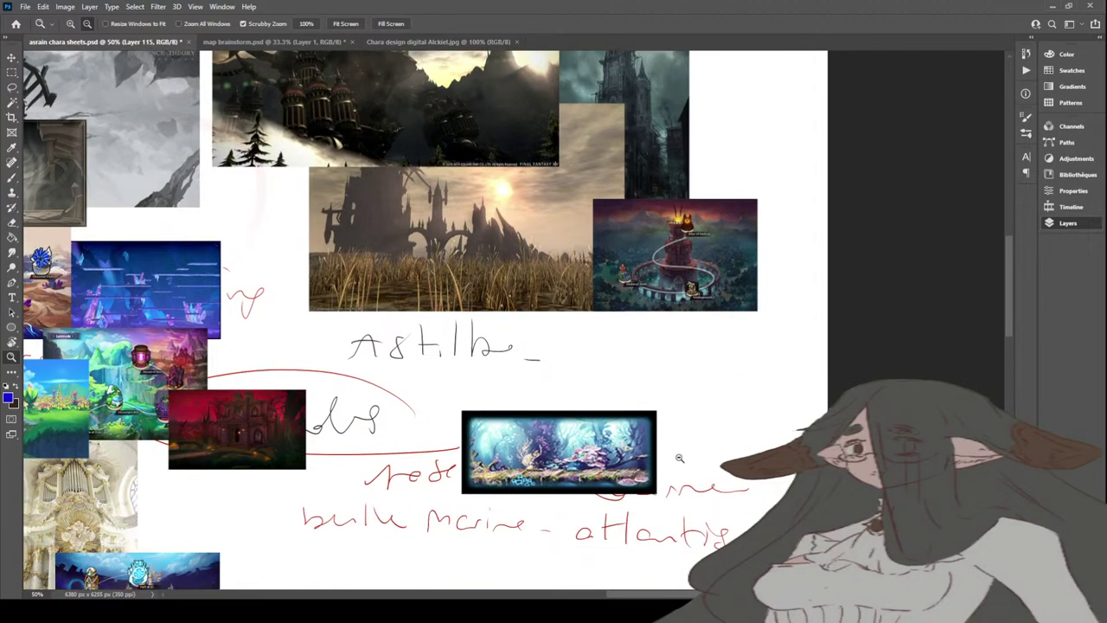
{"action": "scroll", "coordinate": [570, 484], "scroll_direction": "down", "scroll_amount": 6}
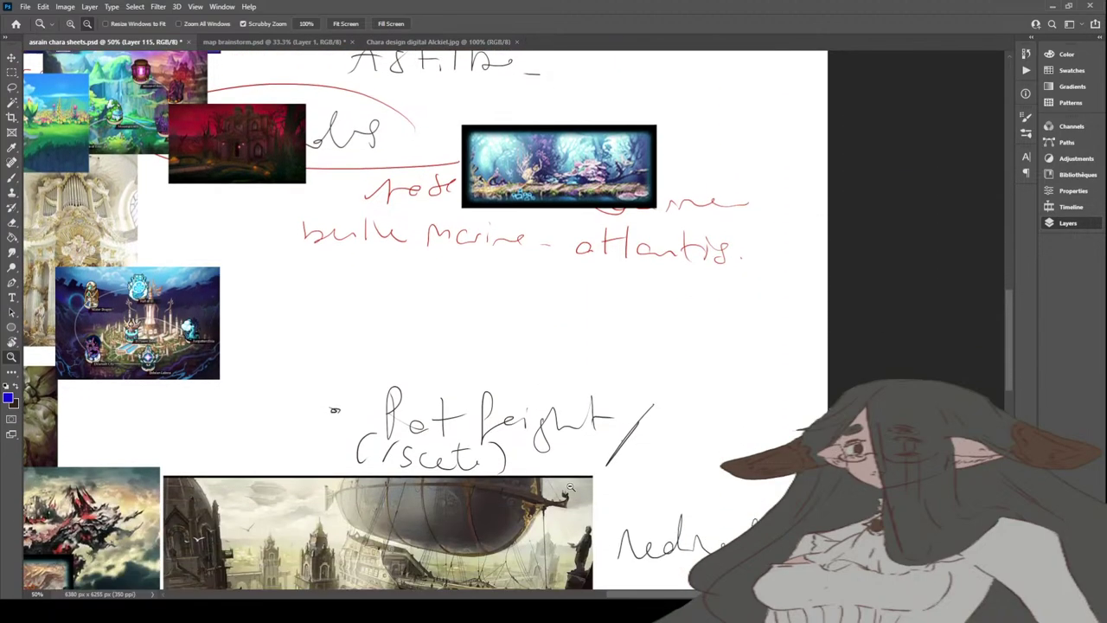
{"action": "scroll", "coordinate": [570, 487], "scroll_direction": "down", "scroll_amount": 6}
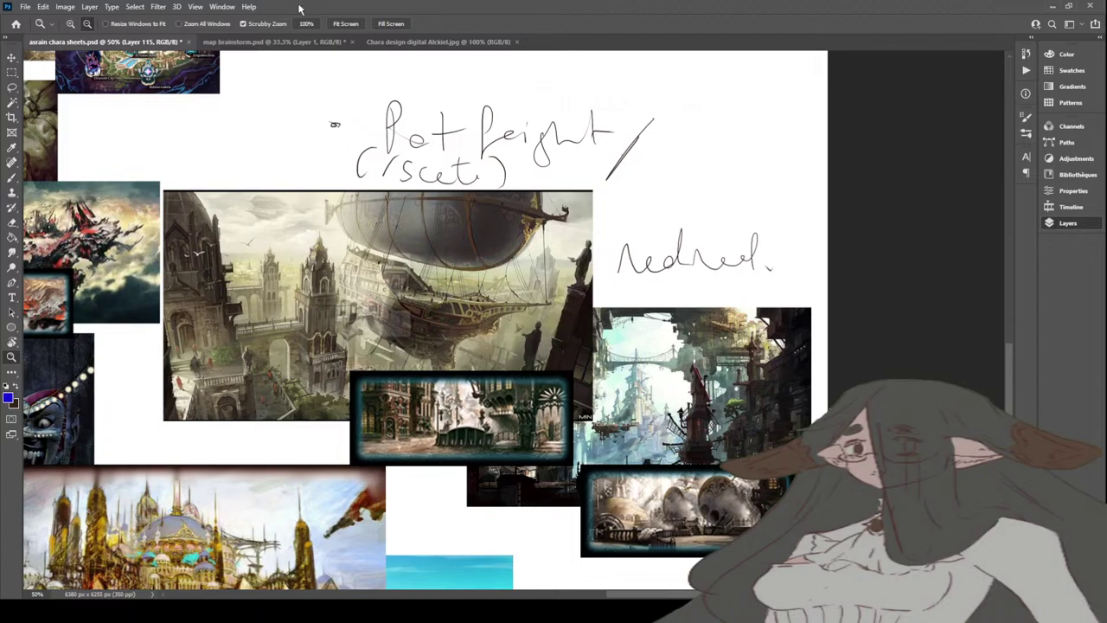
Step: Switch to the map brainstorm document and display the map version with separated landmasses and its city labels
{"action": "left_click", "coordinate": [307, 43]}
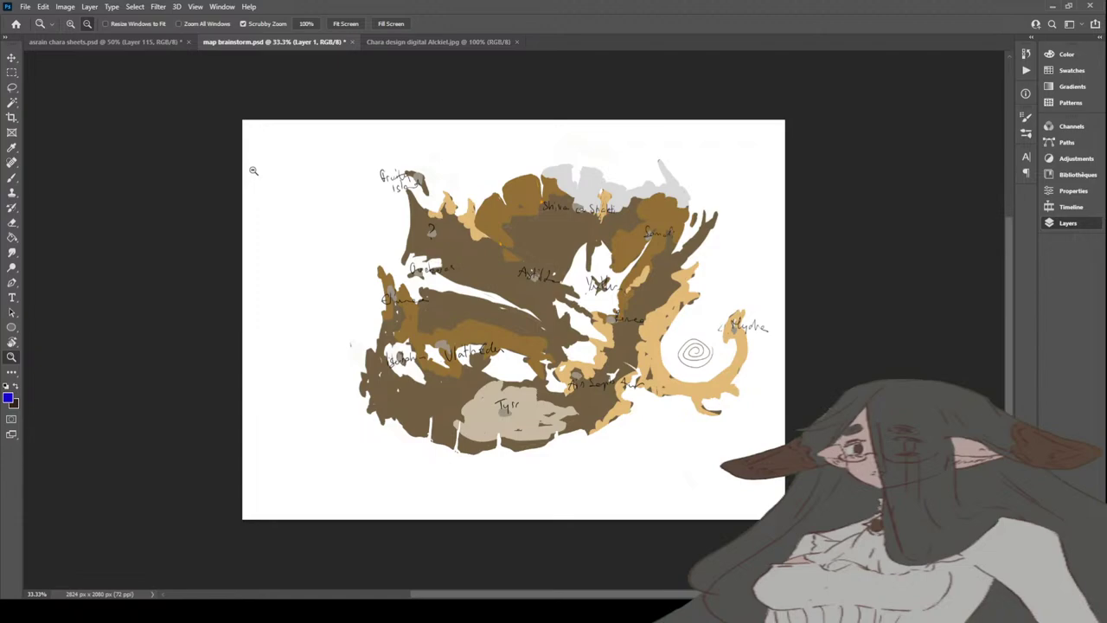
{"action": "key", "text": "ctrl+comma"}
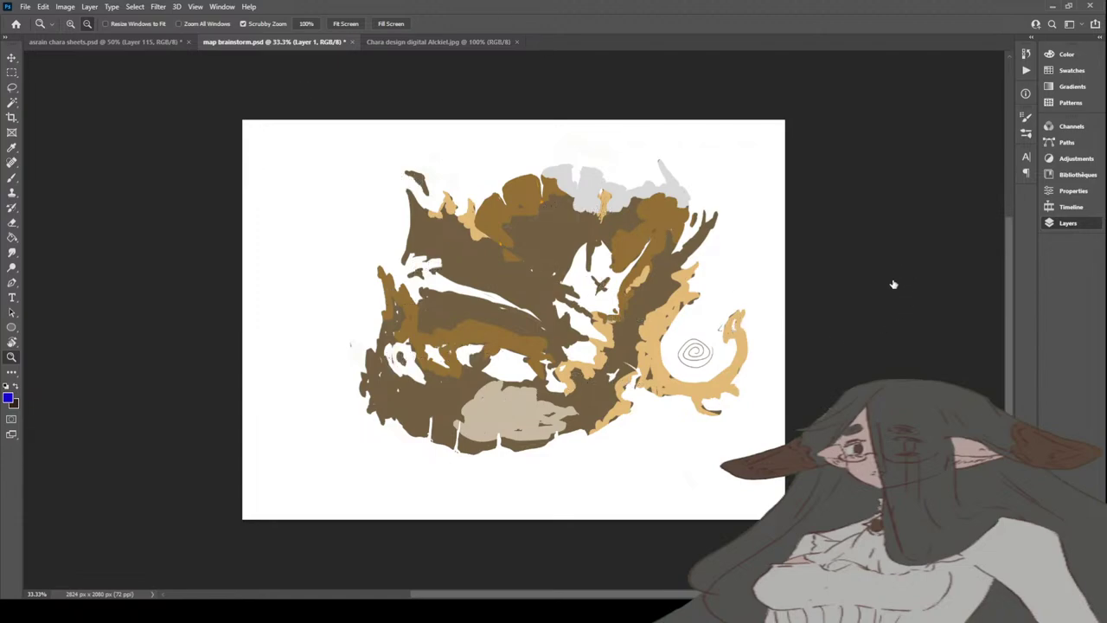
{"action": "key", "text": "ctrl+comma"}
{"action": "key", "text": "ctrl+comma"}
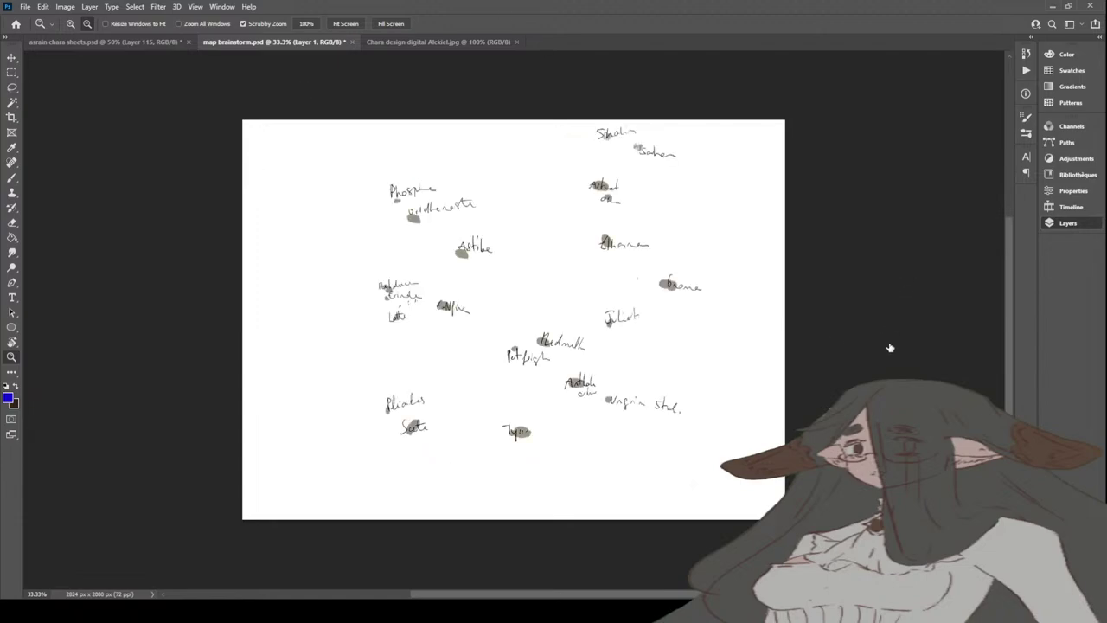
{"action": "key", "text": "ctrl+comma"}
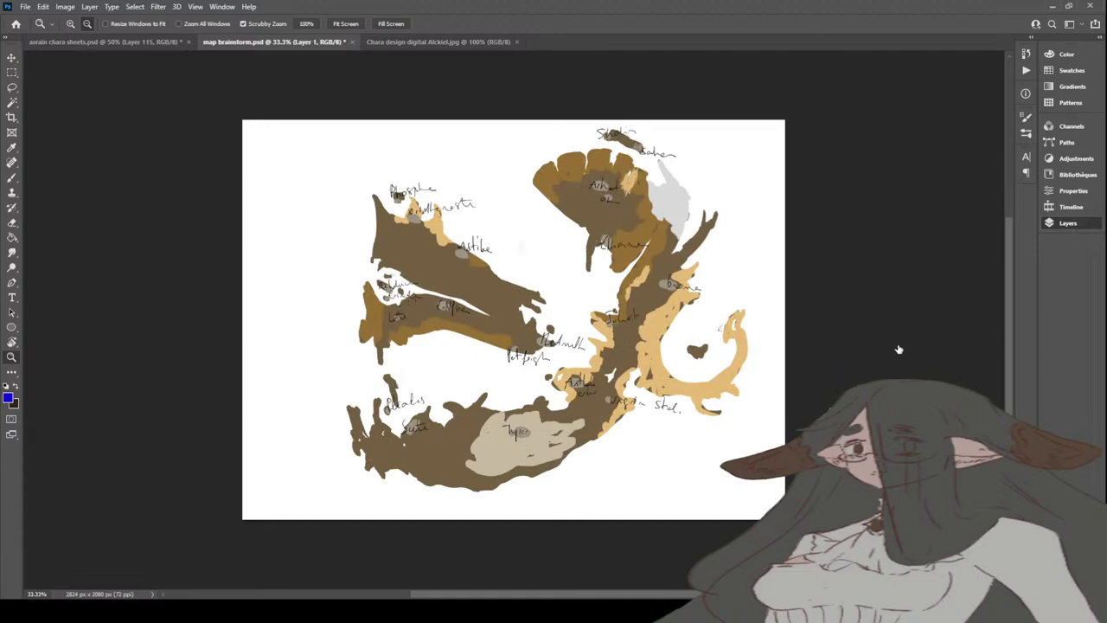
Step: With the blue brush on Layer 2, mark the city locations on the map's two north-western landmasses
{"action": "key", "text": "b"}
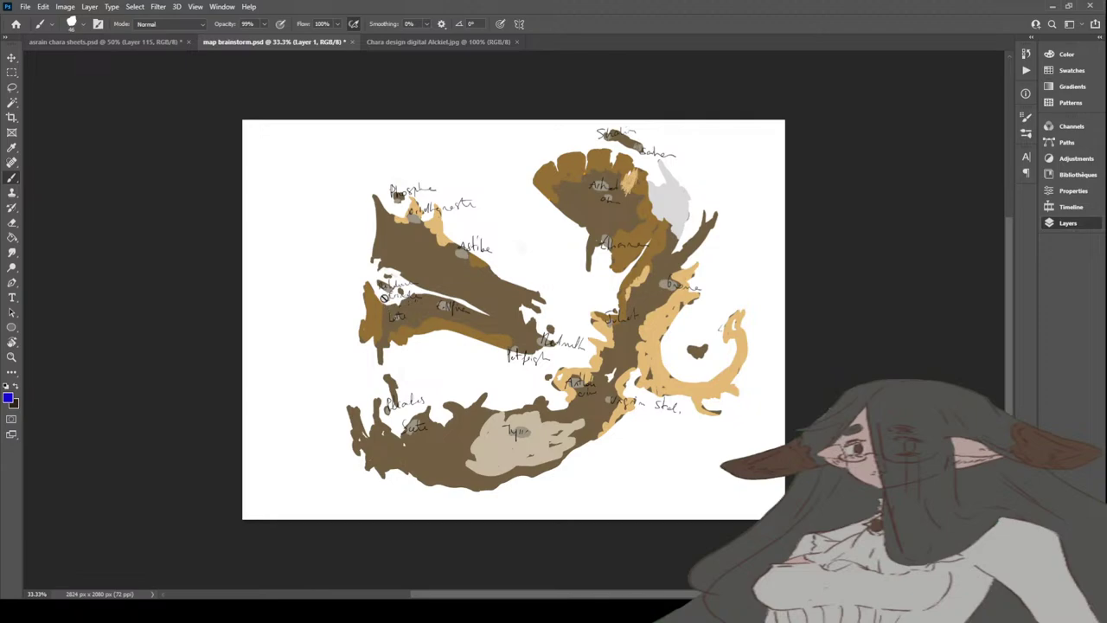
{"action": "key", "text": "alt+bracketleft"}
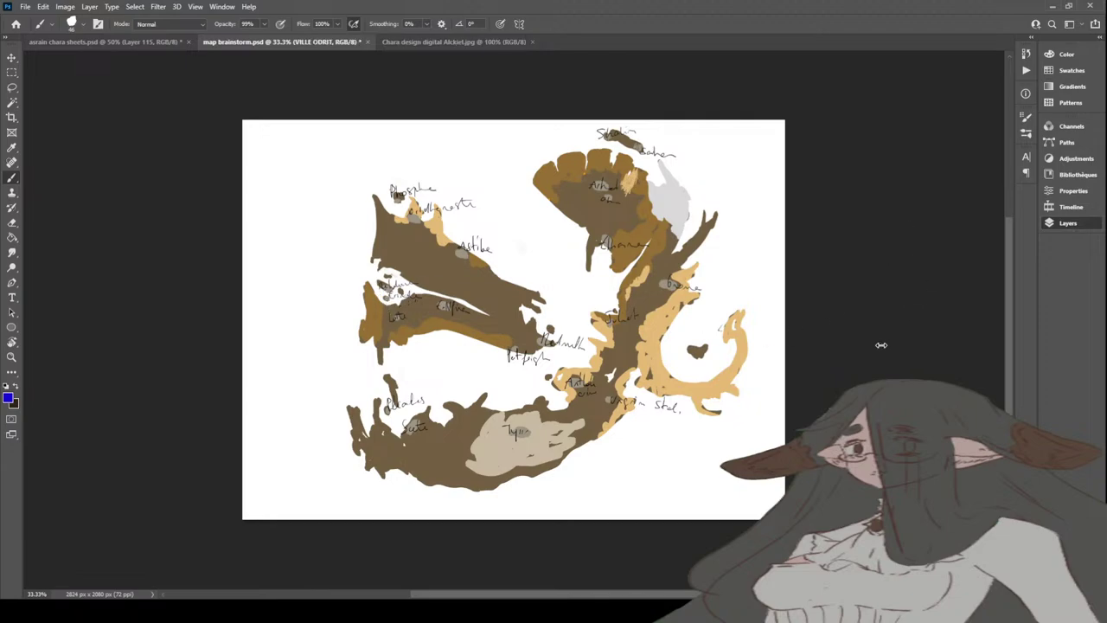
{"action": "key", "text": "alt+bracketleft"}
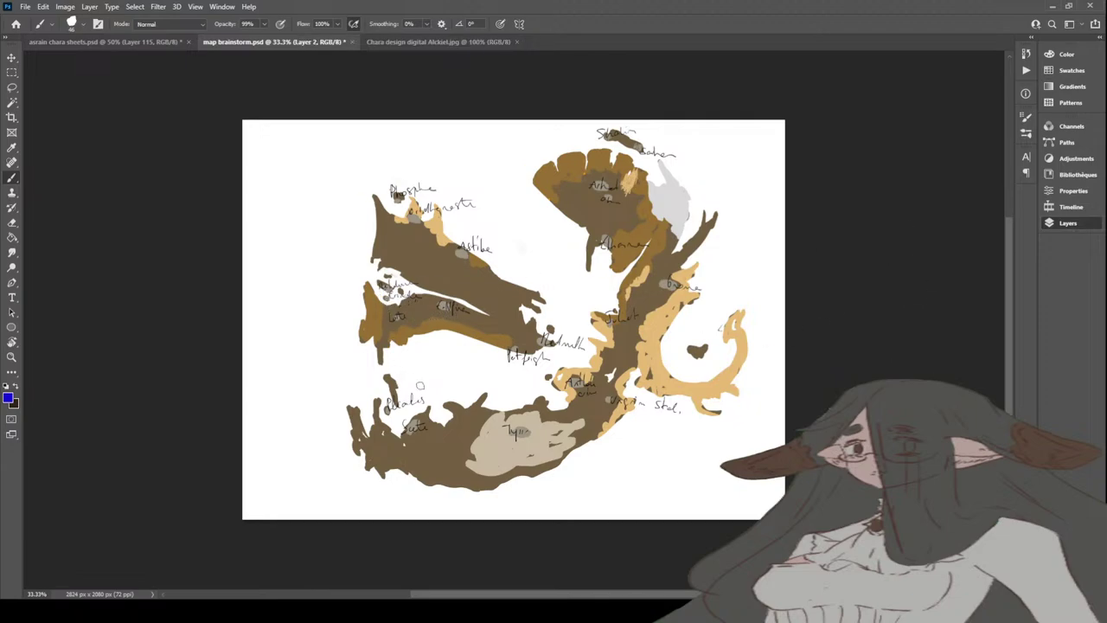
{"action": "left_click", "coordinate": [398, 316]}
{"action": "left_click", "coordinate": [443, 306]}
{"action": "left_click_drag", "start_coordinate": [379, 284], "coordinate": [380, 283]}
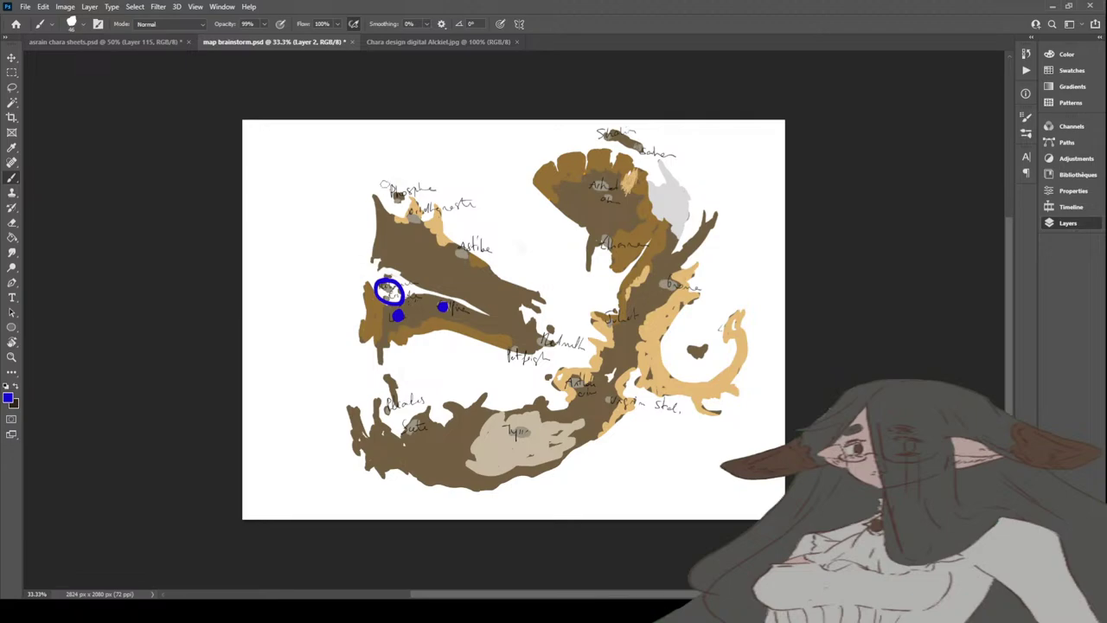
{"action": "left_click_drag", "start_coordinate": [397, 195], "coordinate": [389, 199]}
{"action": "mouse_move", "coordinate": [419, 223]}
{"action": "left_mouse_down"}
{"action": "mouse_move", "coordinate": [424, 213]}
{"action": "mouse_move", "coordinate": [417, 221]}
{"action": "left_mouse_up"}
{"action": "left_click", "coordinate": [463, 252]}
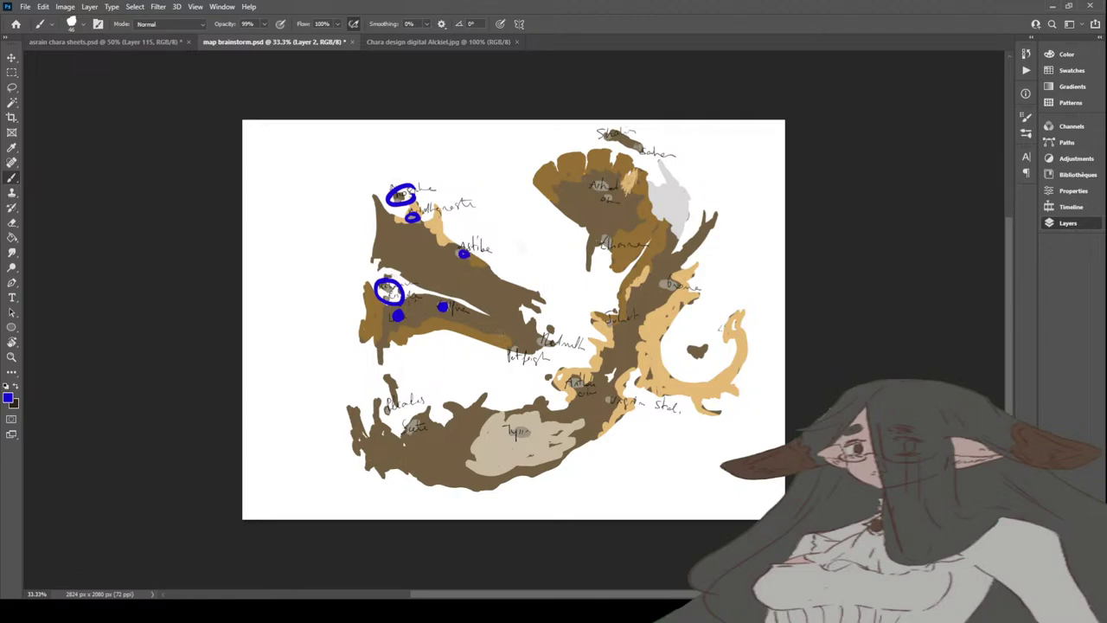
Step: Circle the remaining city locations in blue, from the central tip and southern landmass up the eastern side to the northern island
{"action": "left_click_drag", "start_coordinate": [547, 337], "coordinate": [519, 347]}
{"action": "mouse_move", "coordinate": [402, 394]}
{"action": "left_mouse_down"}
{"action": "mouse_move", "coordinate": [400, 432]}
{"action": "mouse_move", "coordinate": [424, 424]}
{"action": "left_mouse_up"}
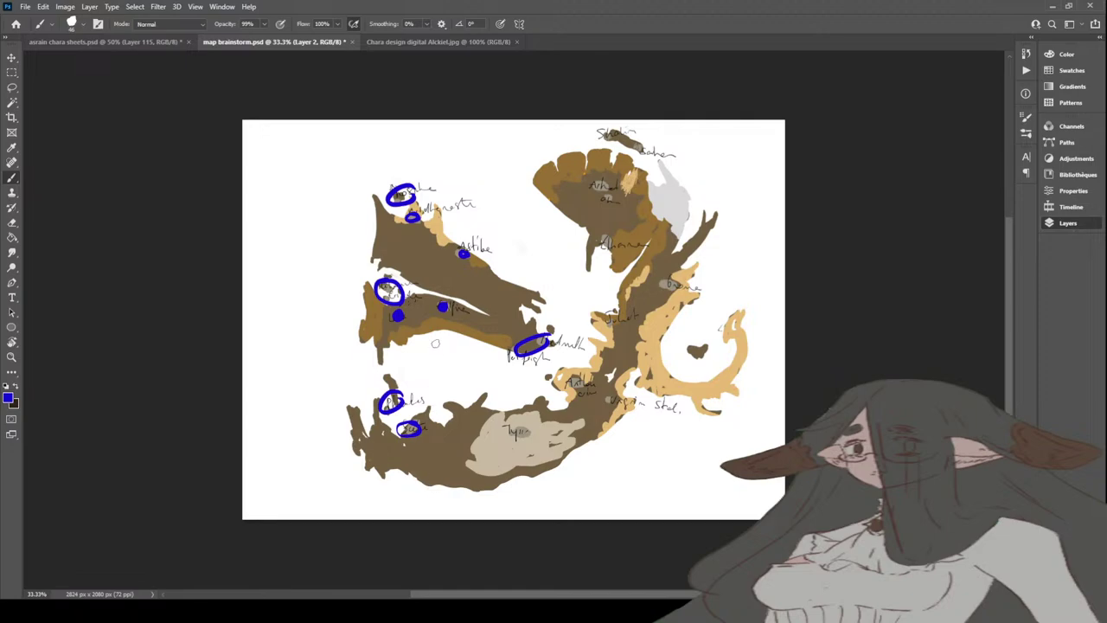
{"action": "left_click_drag", "start_coordinate": [520, 430], "coordinate": [517, 434]}
{"action": "mouse_move", "coordinate": [584, 377]}
{"action": "left_mouse_down"}
{"action": "mouse_move", "coordinate": [574, 387]}
{"action": "mouse_move", "coordinate": [631, 399]}
{"action": "mouse_move", "coordinate": [612, 408]}
{"action": "left_mouse_up"}
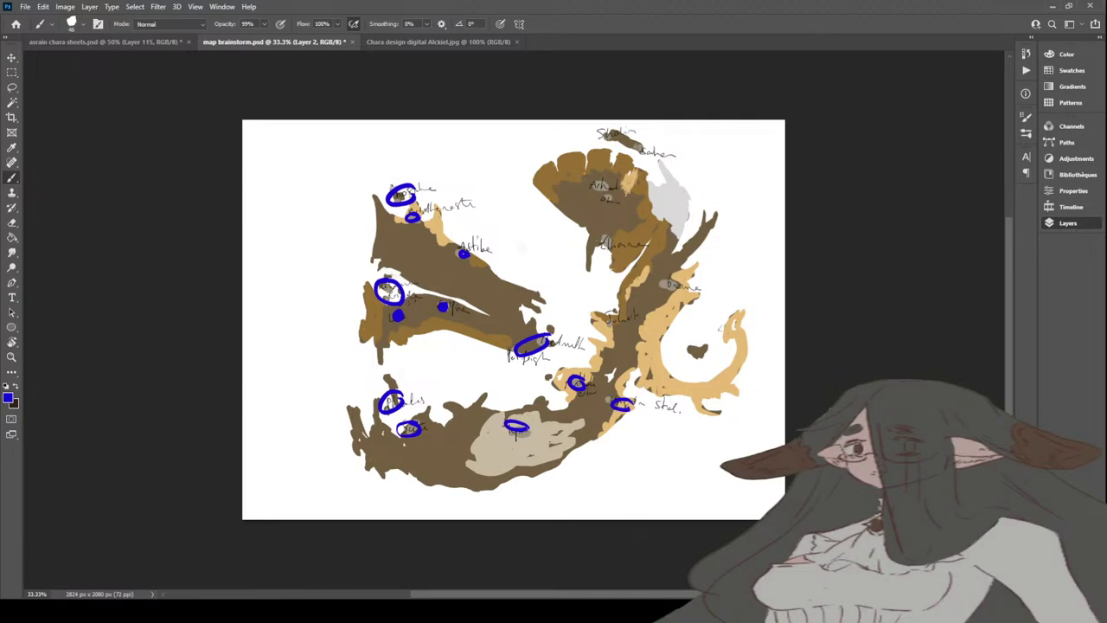
{"action": "left_click_drag", "start_coordinate": [667, 287], "coordinate": [671, 283]}
{"action": "mouse_move", "coordinate": [619, 316]}
{"action": "left_mouse_down"}
{"action": "mouse_move", "coordinate": [609, 324]}
{"action": "mouse_move", "coordinate": [620, 319]}
{"action": "left_mouse_up"}
{"action": "key", "text": "ctrl+z"}
{"action": "mouse_move", "coordinate": [617, 236]}
{"action": "left_mouse_down"}
{"action": "mouse_move", "coordinate": [605, 245]}
{"action": "mouse_move", "coordinate": [616, 237]}
{"action": "left_mouse_up"}
{"action": "left_click_drag", "start_coordinate": [611, 182], "coordinate": [609, 184]}
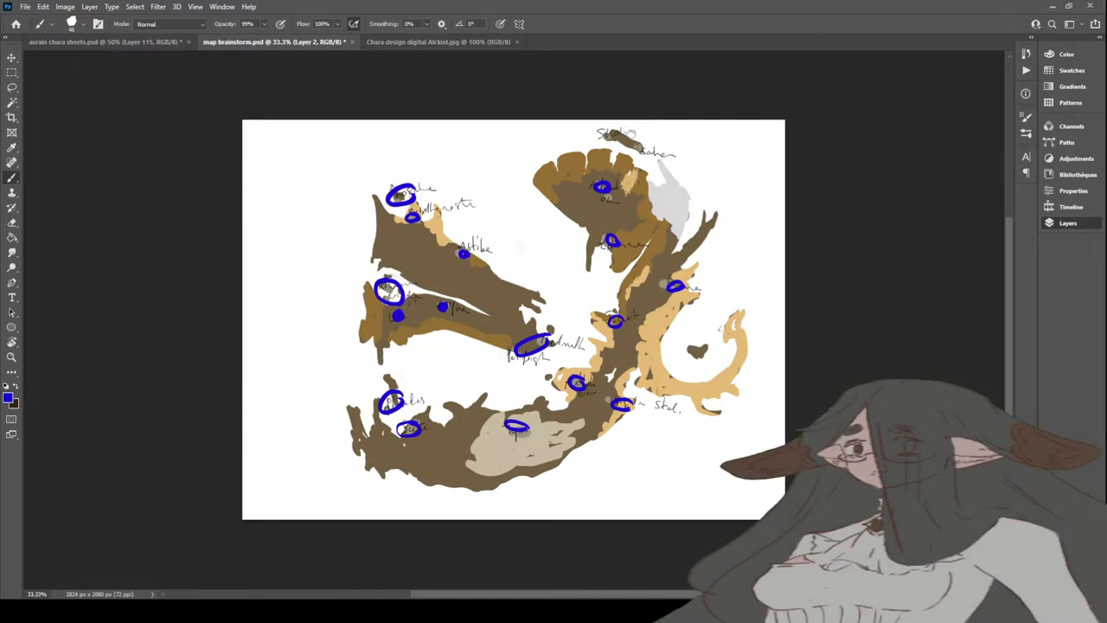
{"action": "mouse_move", "coordinate": [641, 139]}
{"action": "left_mouse_down"}
{"action": "mouse_move", "coordinate": [624, 145]}
{"action": "mouse_move", "coordinate": [639, 136]}
{"action": "left_mouse_up"}
Step: Remove the blue city marks and bring back the joined-landmass map version with its city dots and labels
{"action": "key", "text": "Delete"}
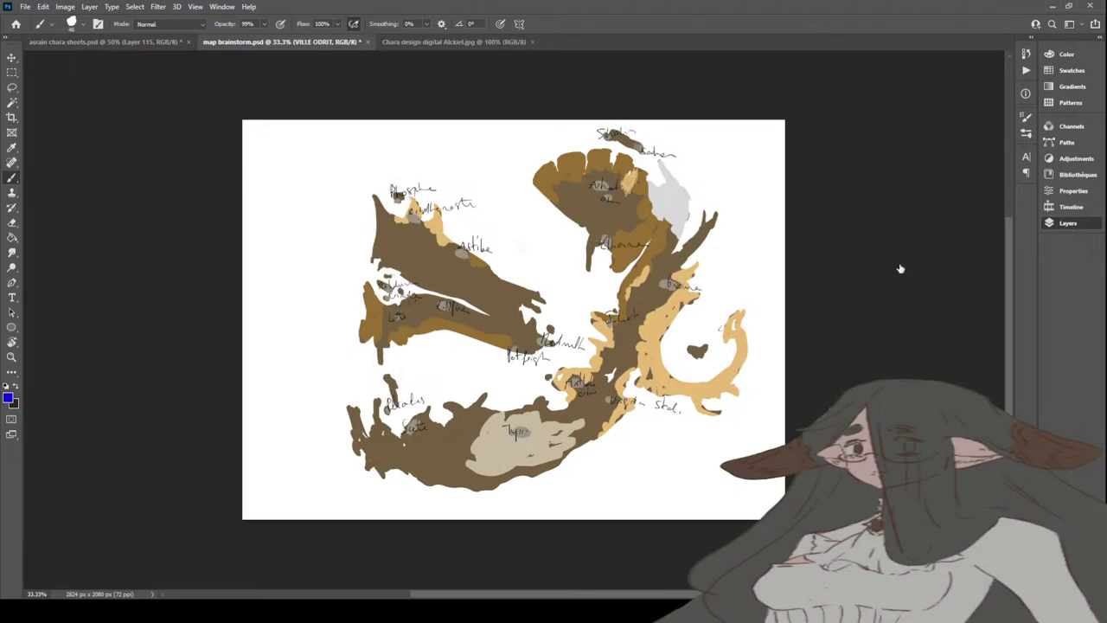
{"action": "key", "text": "Delete"}
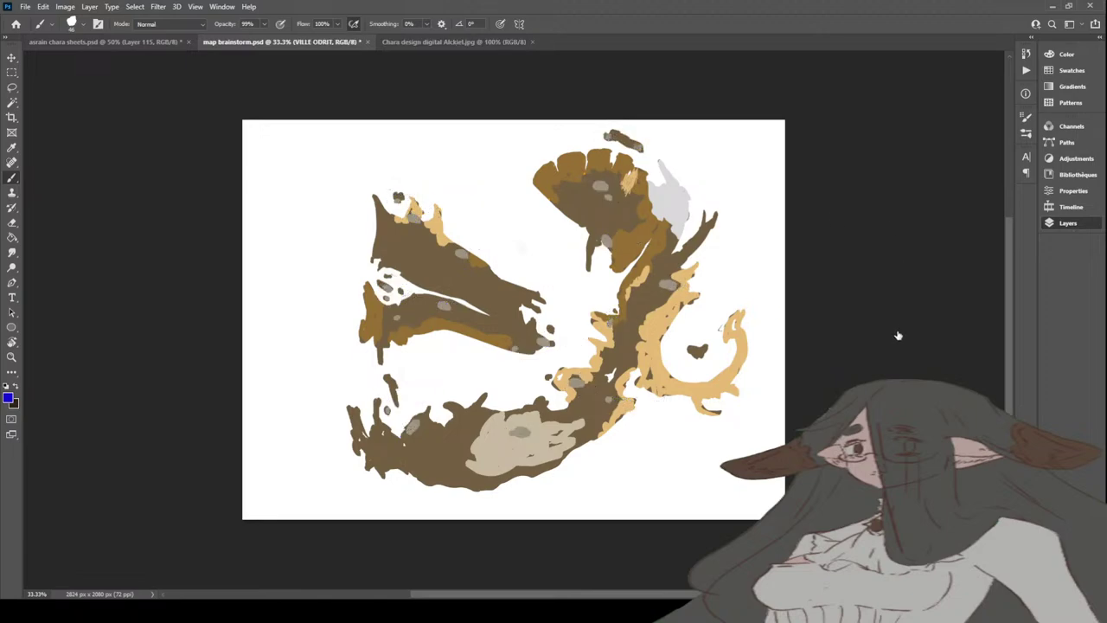
{"action": "key", "text": "Delete"}
{"action": "key", "text": "ctrl+z"}
{"action": "key", "text": "ctrl+z"}
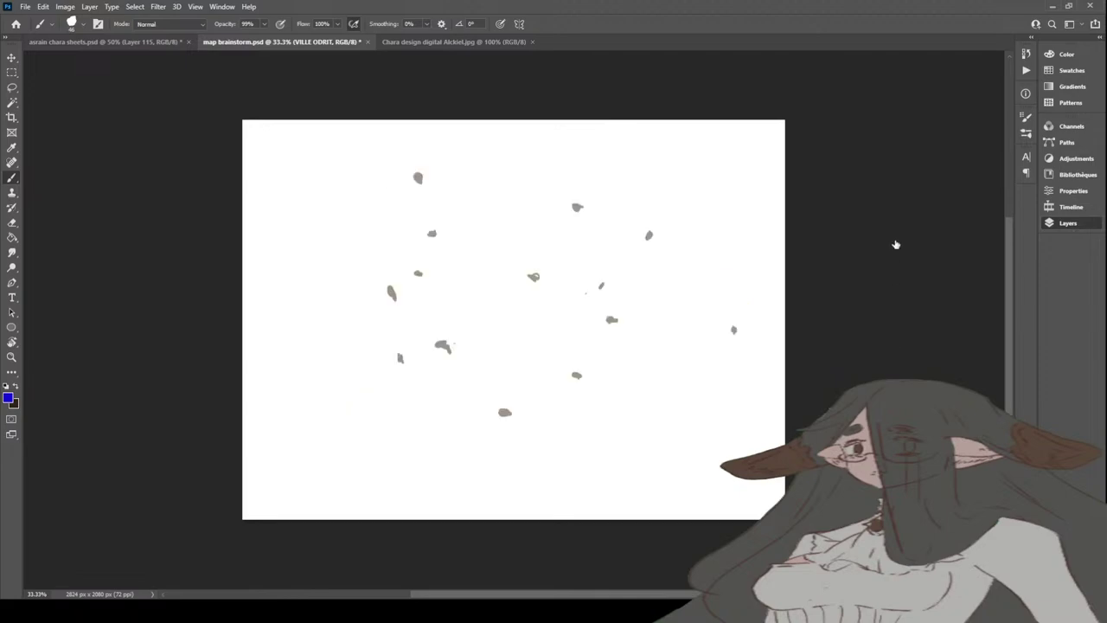
{"action": "key", "text": "ctrl+z"}
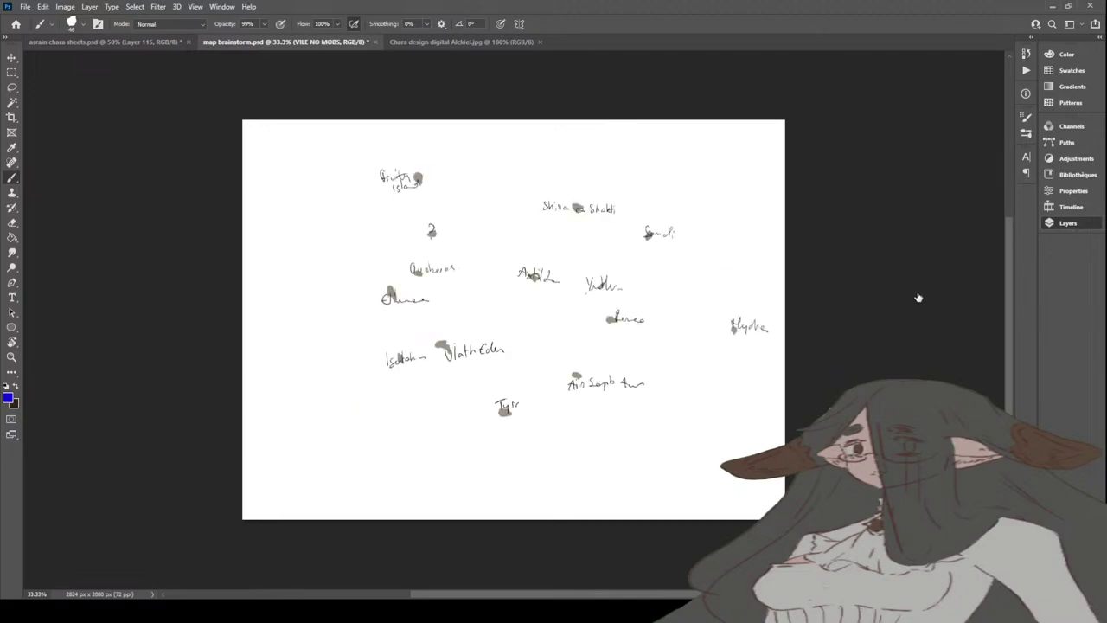
{"action": "key", "text": "ctrl+z"}
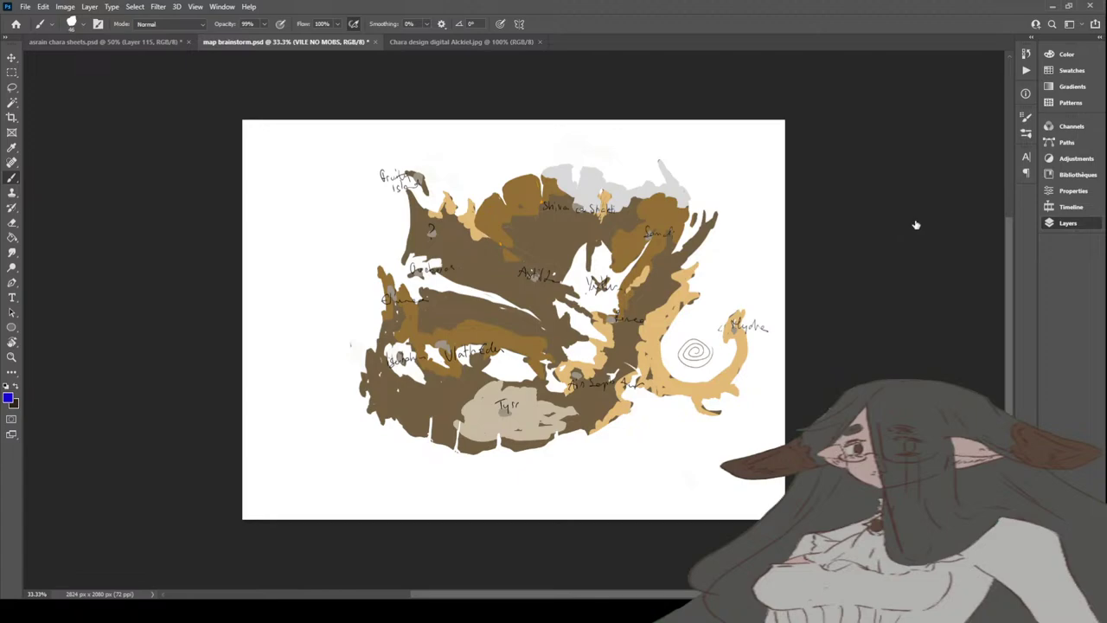
{"action": "key", "text": "ctrl+z"}
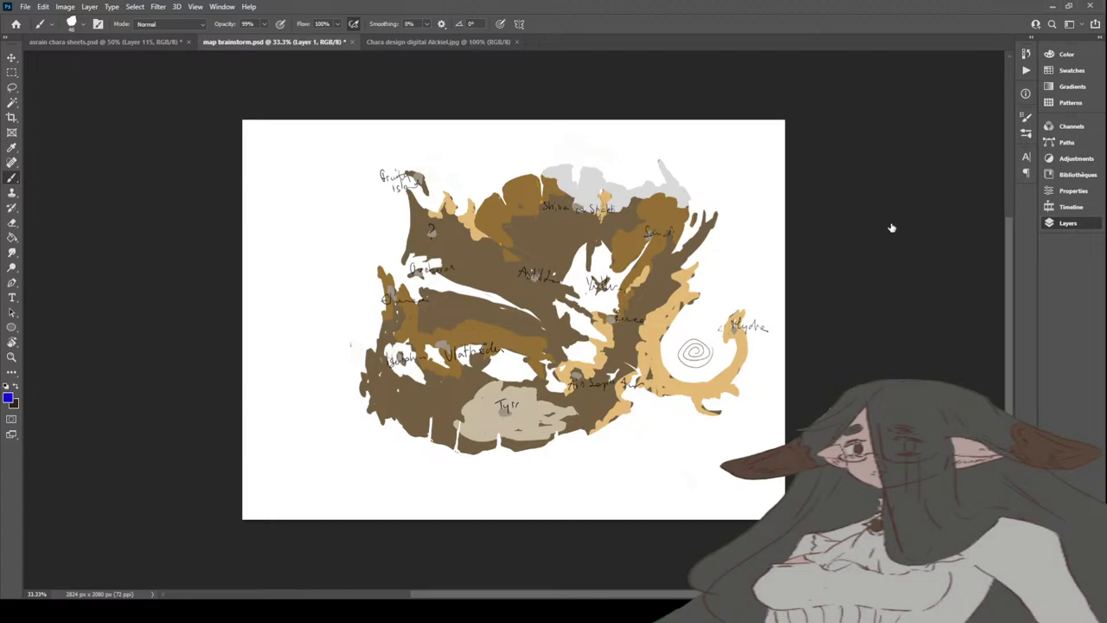
Step: Switch back to the character sheets document and view an overview of its city reference images at 16.7% zoom
{"action": "left_click", "coordinate": [95, 42]}
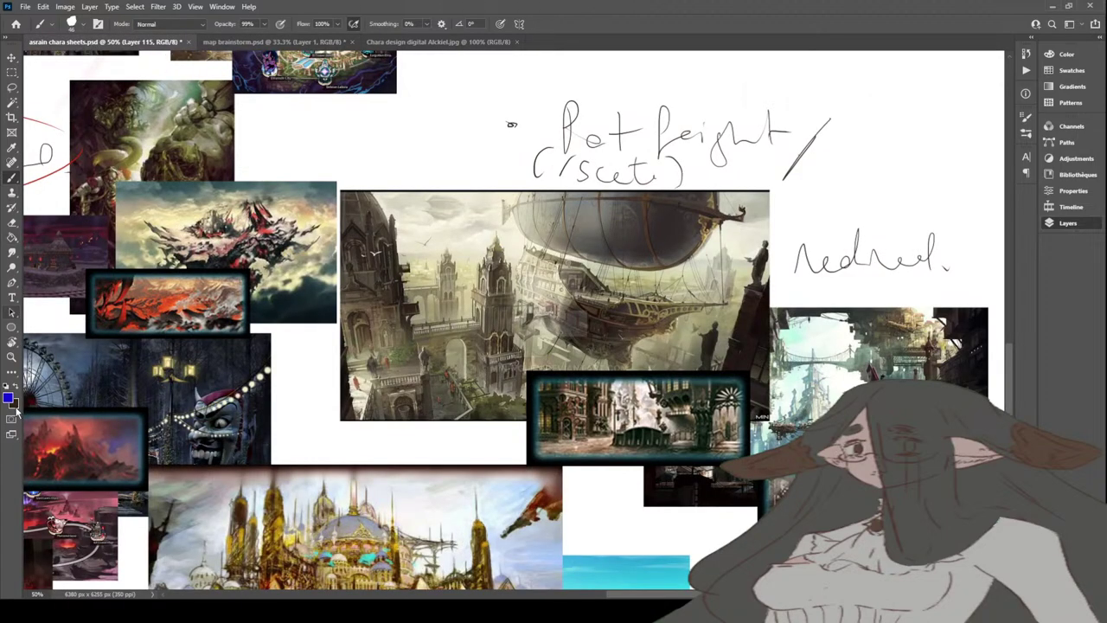
{"action": "left_click", "coordinate": [11, 356]}
{"action": "left_click", "coordinate": [254, 245], "text": "alt"}
{"action": "left_click", "coordinate": [254, 245], "text": "alt"}
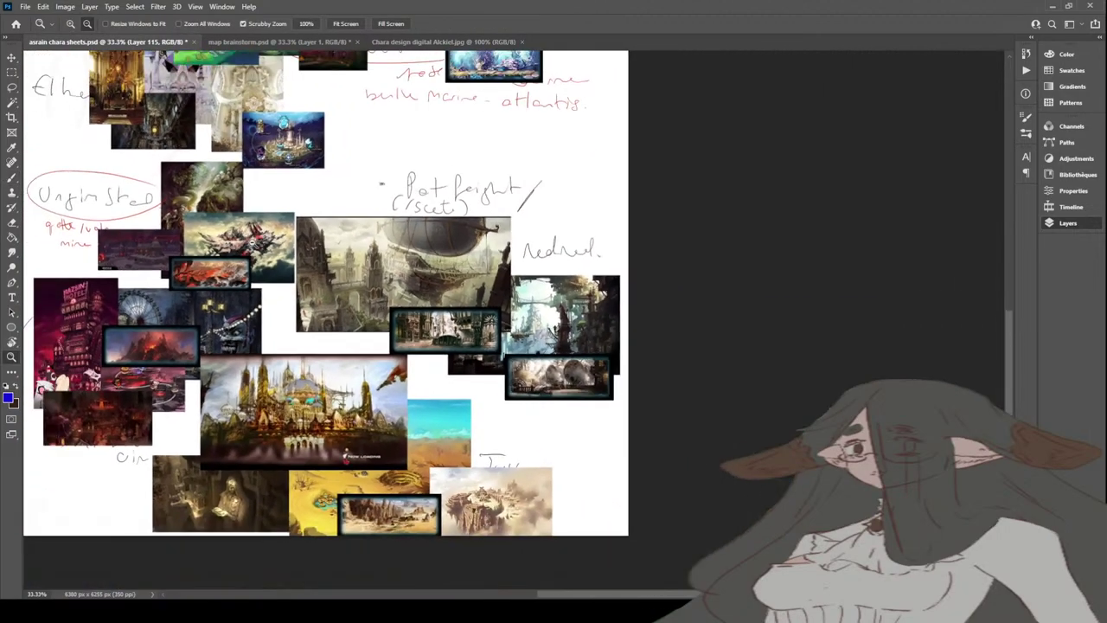
{"action": "left_click_drag", "start_coordinate": [631, 597], "coordinate": [572, 597]}
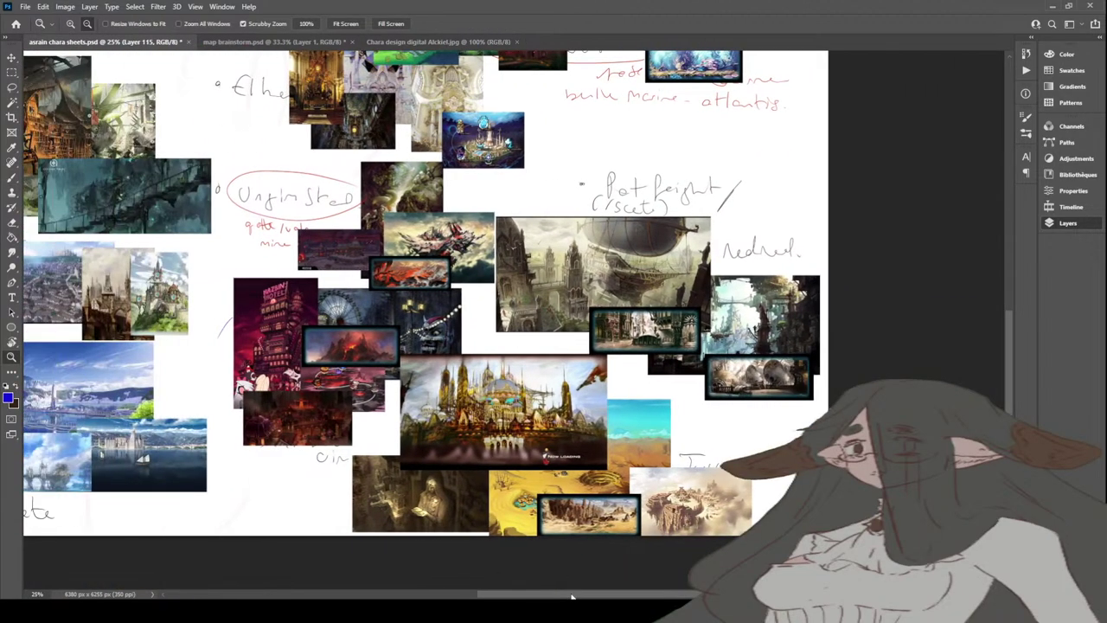
{"action": "left_click", "coordinate": [576, 474], "text": "alt"}
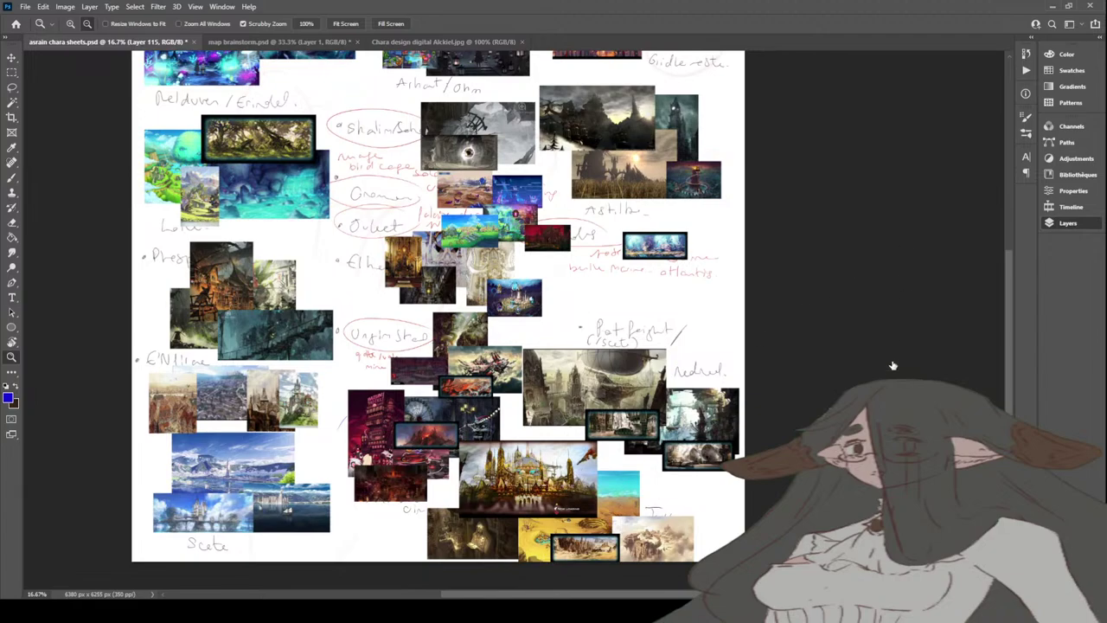
Step: Swap the displayed reference images for the other city set and view it from the top of the sheet
{"action": "scroll", "coordinate": [894, 359], "scroll_direction": "down", "scroll_amount": 5}
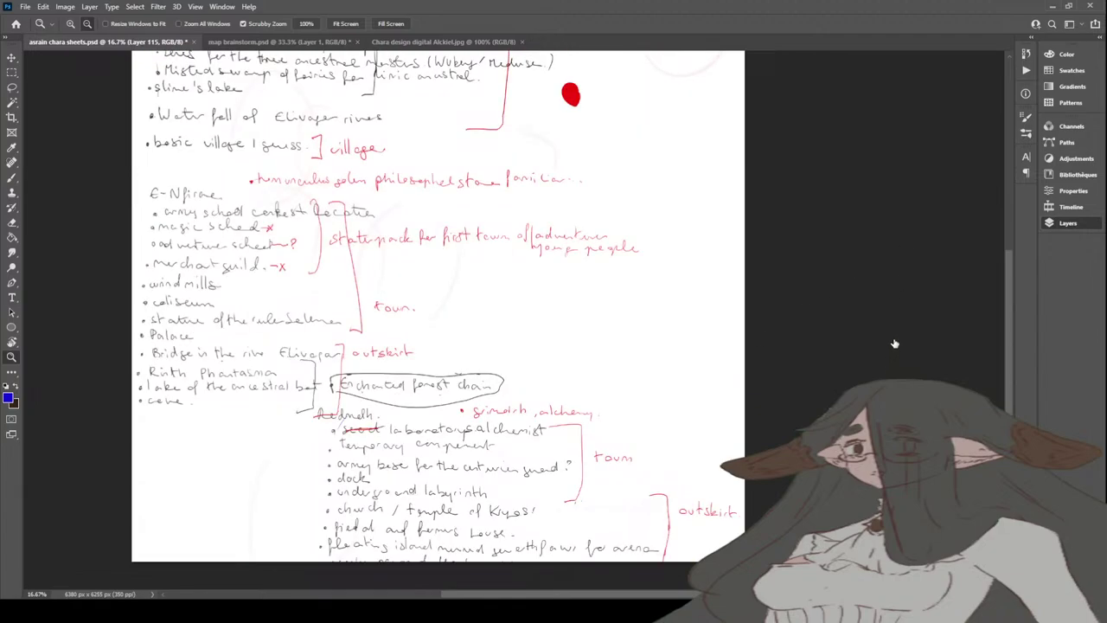
{"action": "scroll", "coordinate": [894, 355], "scroll_direction": "up", "scroll_amount": 5}
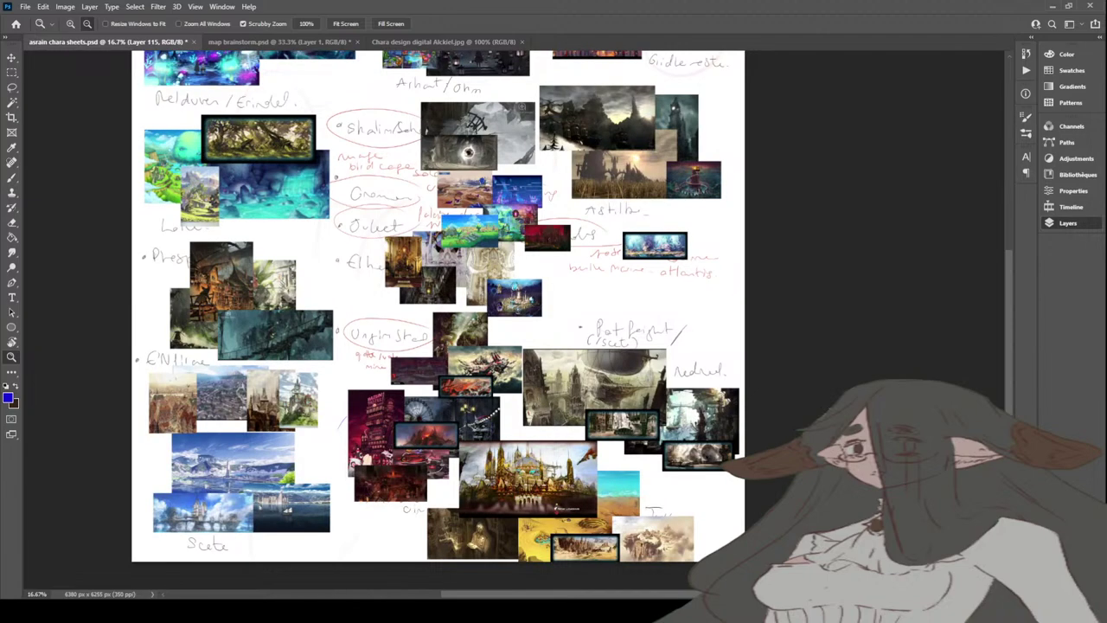
{"action": "key", "text": "ctrl+z"}
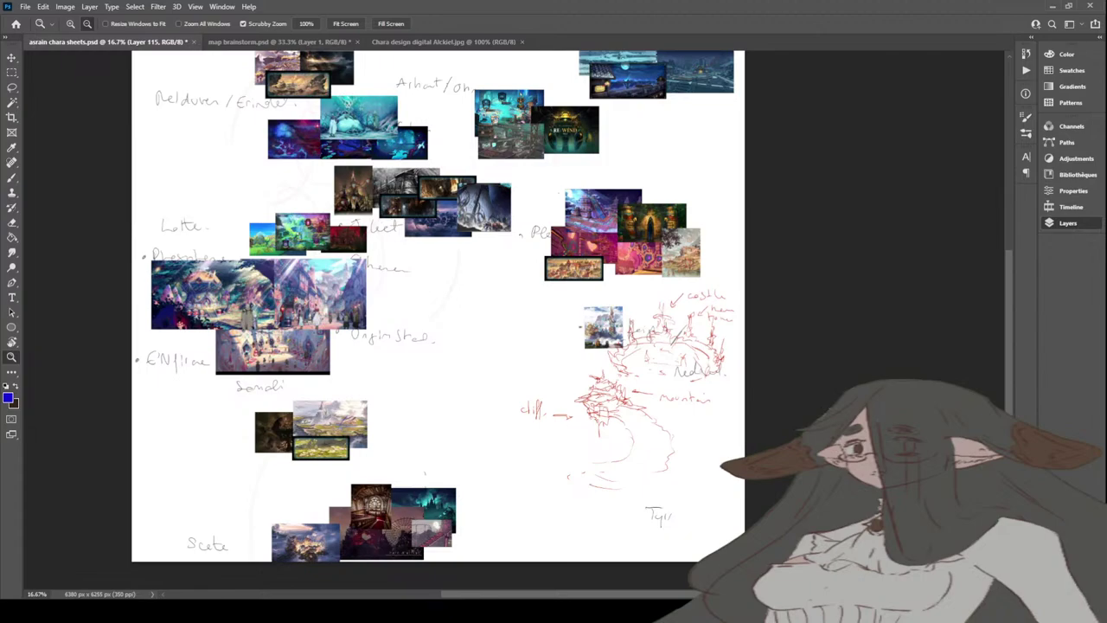
{"action": "scroll", "coordinate": [558, 433], "scroll_direction": "up", "scroll_amount": 1}
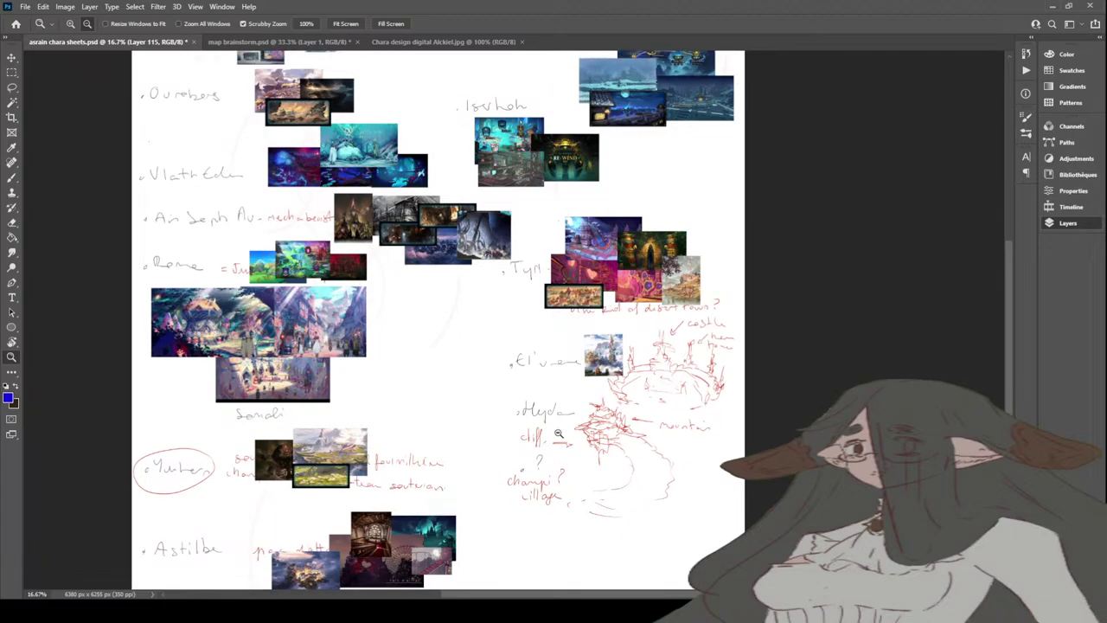
{"action": "scroll", "coordinate": [558, 433], "scroll_direction": "up", "scroll_amount": 4}
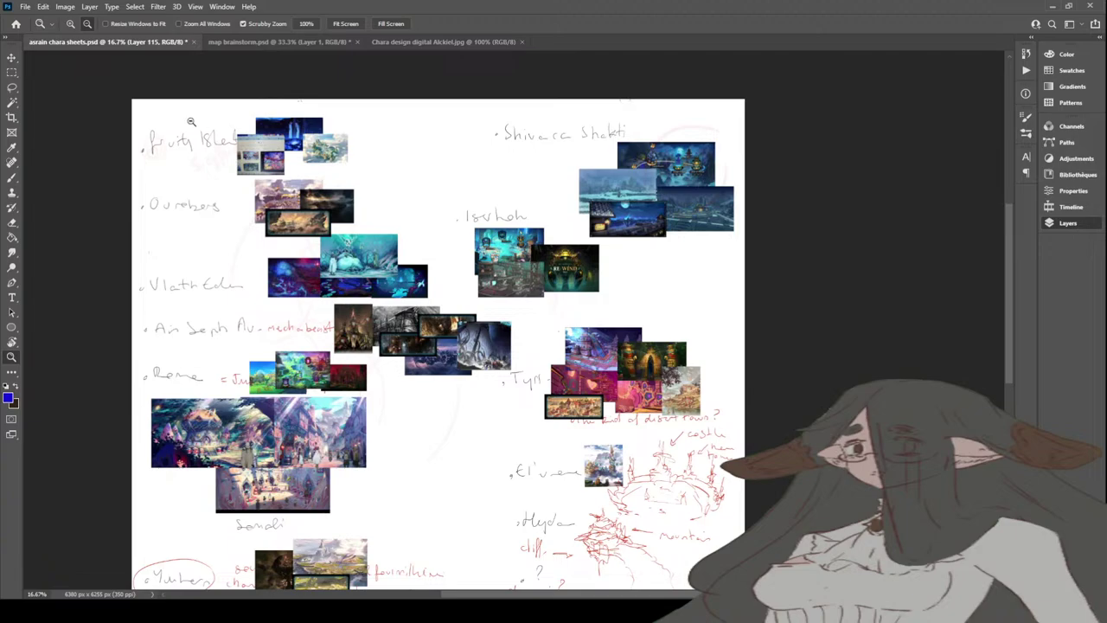
Step: Examine the Fruity Island and Oureberg reference images at 50% zoom, with their handwritten labels in view
{"action": "left_click", "coordinate": [191, 122], "text": "alt"}
{"action": "left_click", "coordinate": [222, 97]}
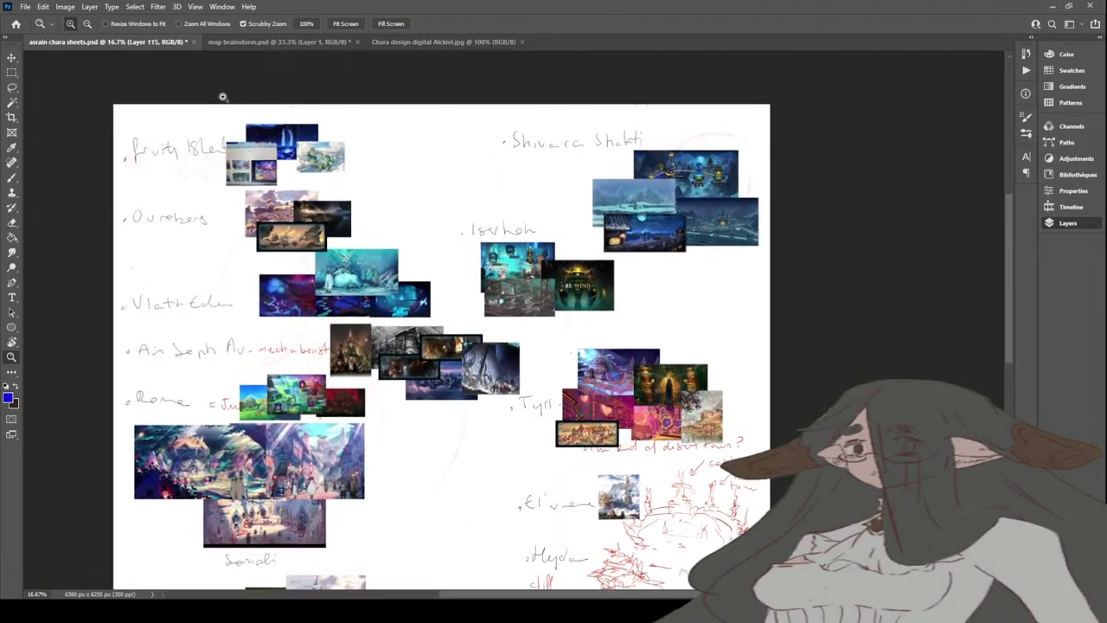
{"action": "left_click", "coordinate": [222, 97]}
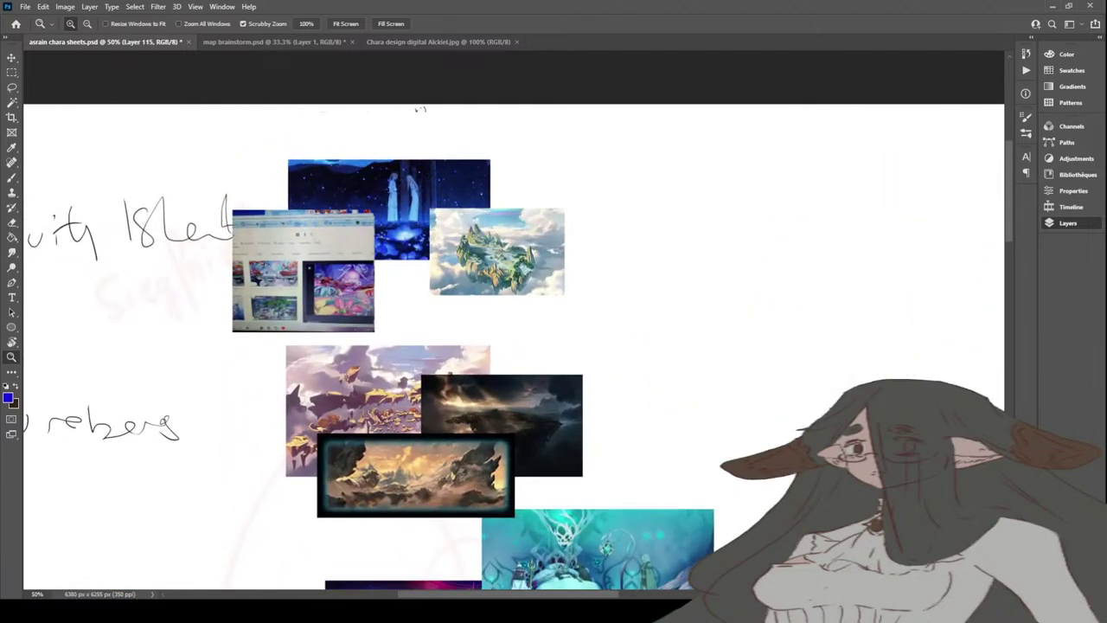
{"action": "left_click_drag", "start_coordinate": [557, 595], "coordinate": [526, 595]}
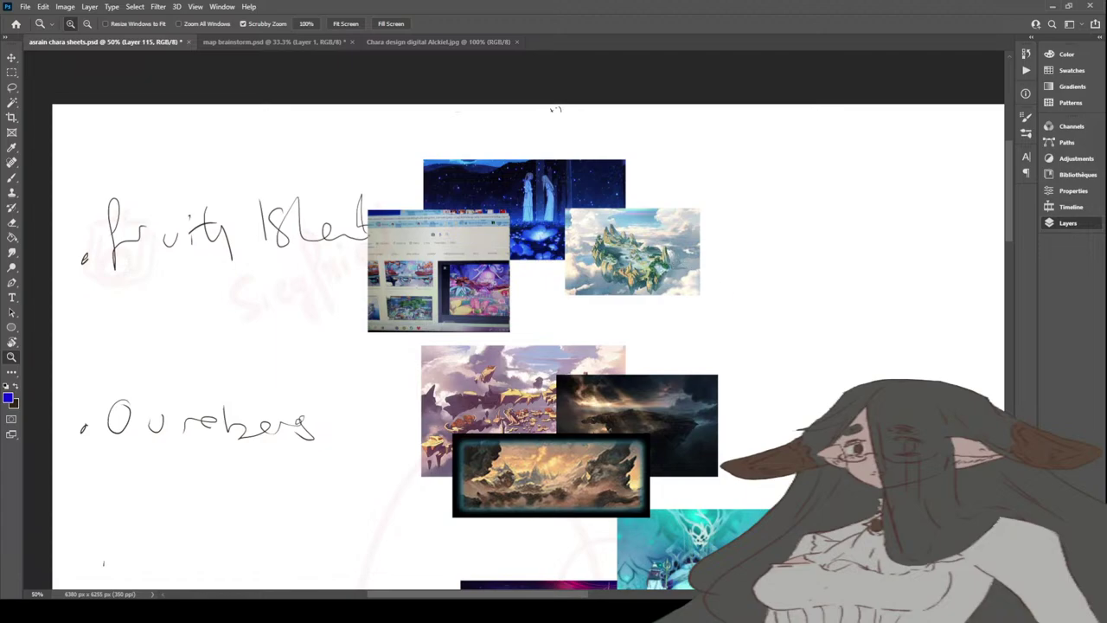
Step: Switch to the map brainstorm document and replace the joined-landmass map with the separated-landmass version
{"action": "left_click", "coordinate": [285, 42]}
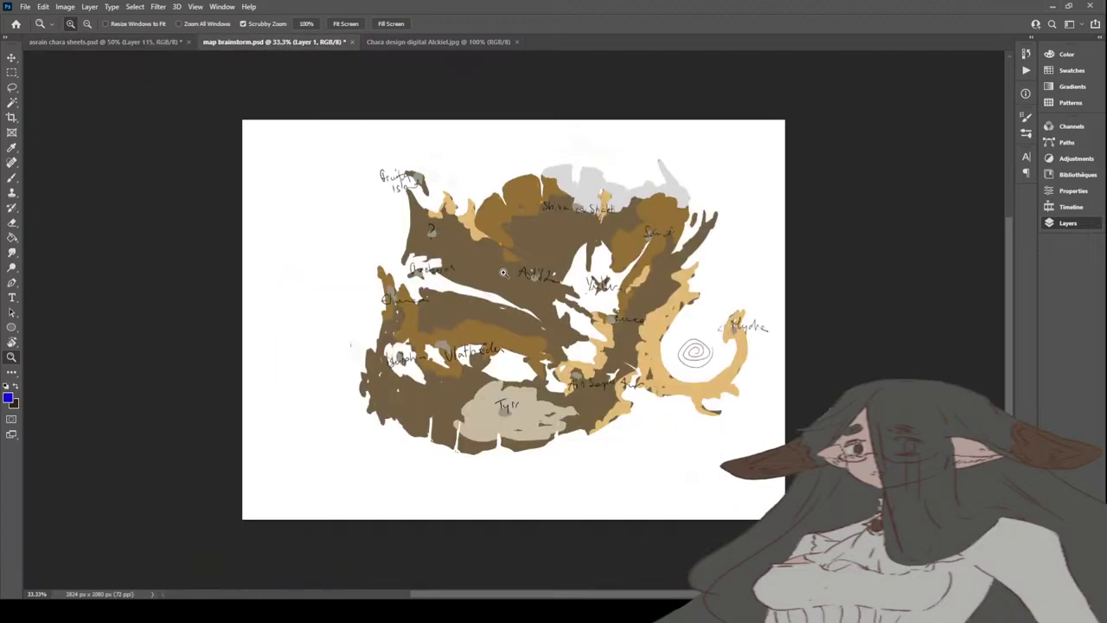
{"action": "key", "text": "ctrl+comma"}
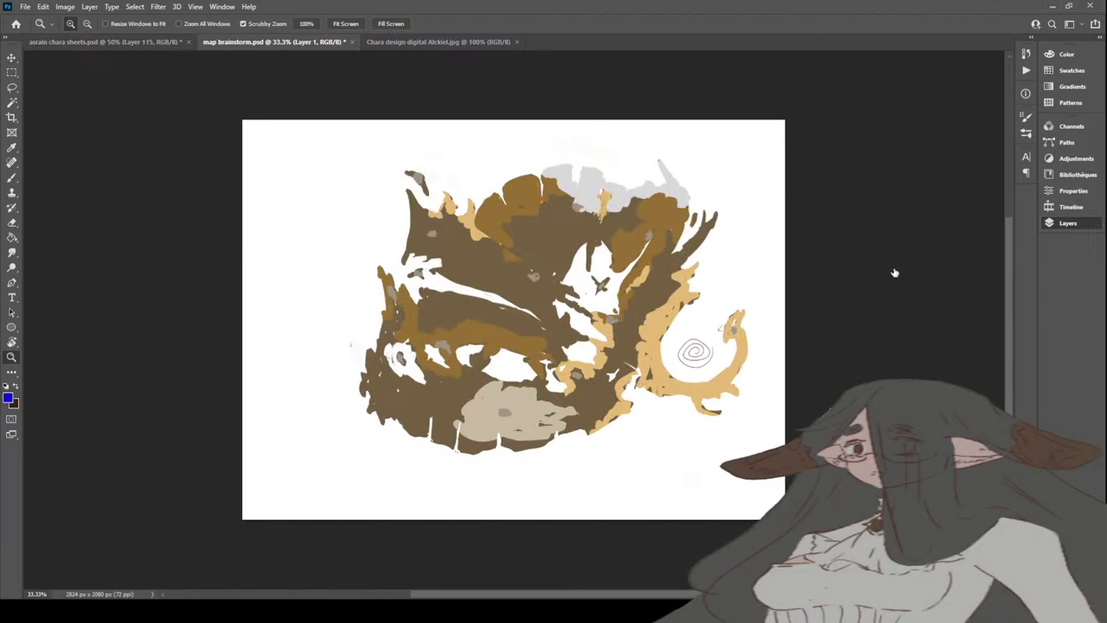
{"action": "key", "text": "ctrl+comma"}
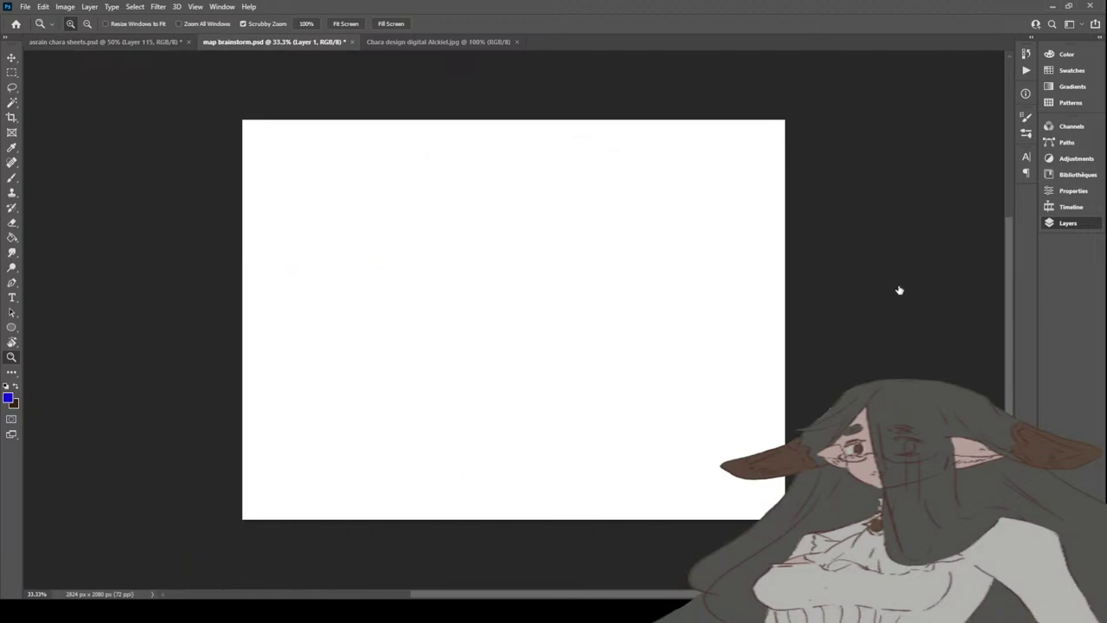
{"action": "key", "text": "ctrl+comma"}
{"action": "key", "text": "ctrl+comma"}
{"action": "key", "text": "ctrl+comma"}
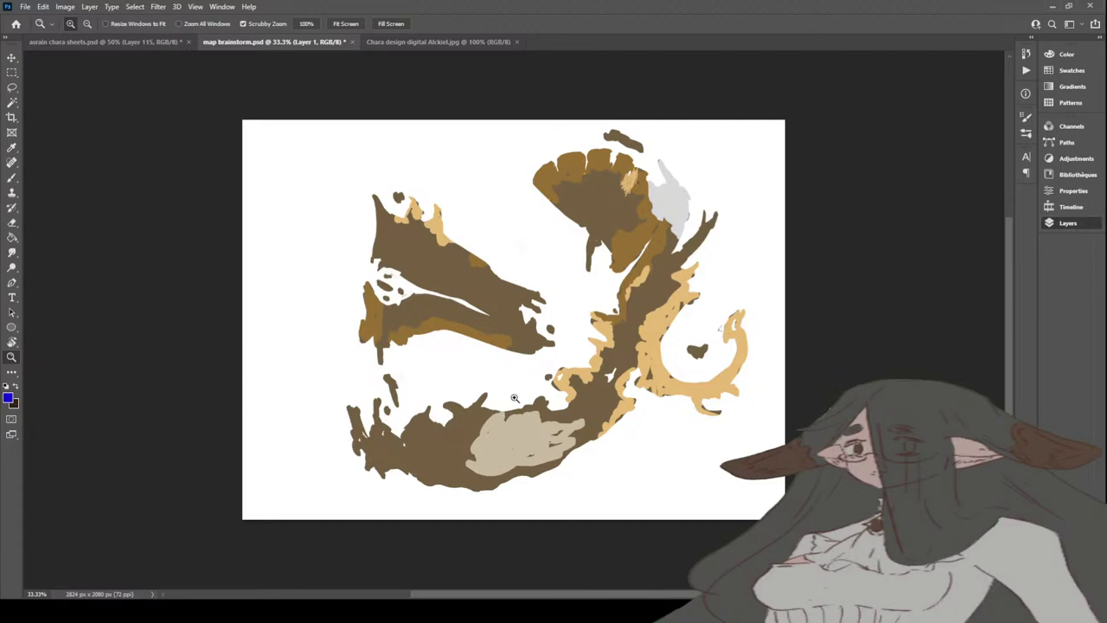
Step: Show the city dots and handwritten labels on the separated-landmass map, undoing any trial mark on the south-western city
{"action": "key", "text": "b"}
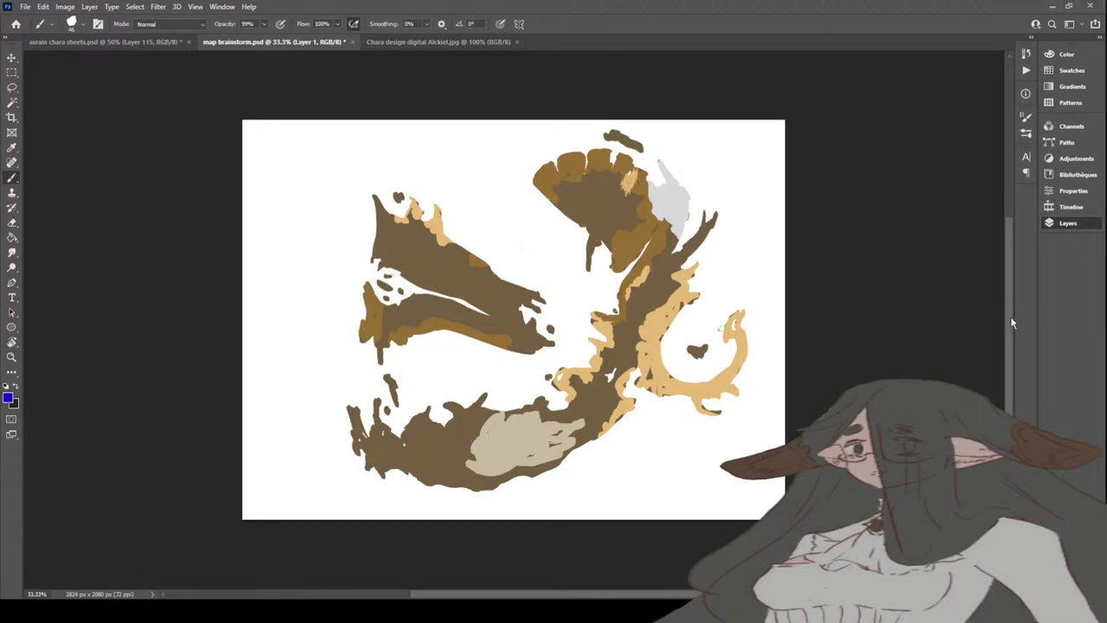
{"action": "key", "text": "ctrl+z"}
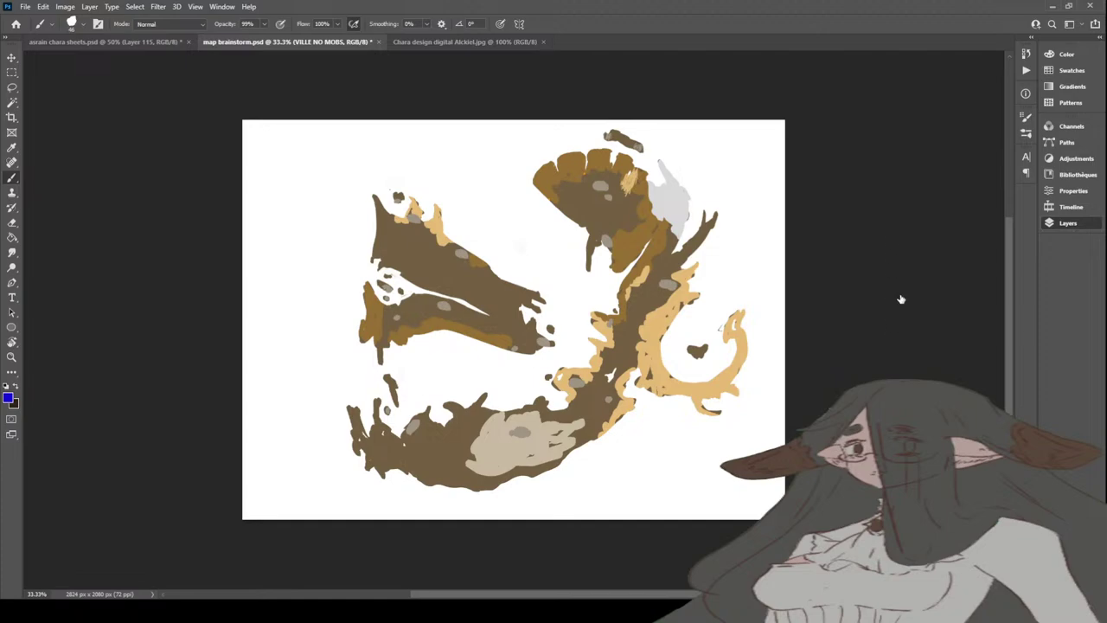
{"action": "key", "text": "ctrl+z"}
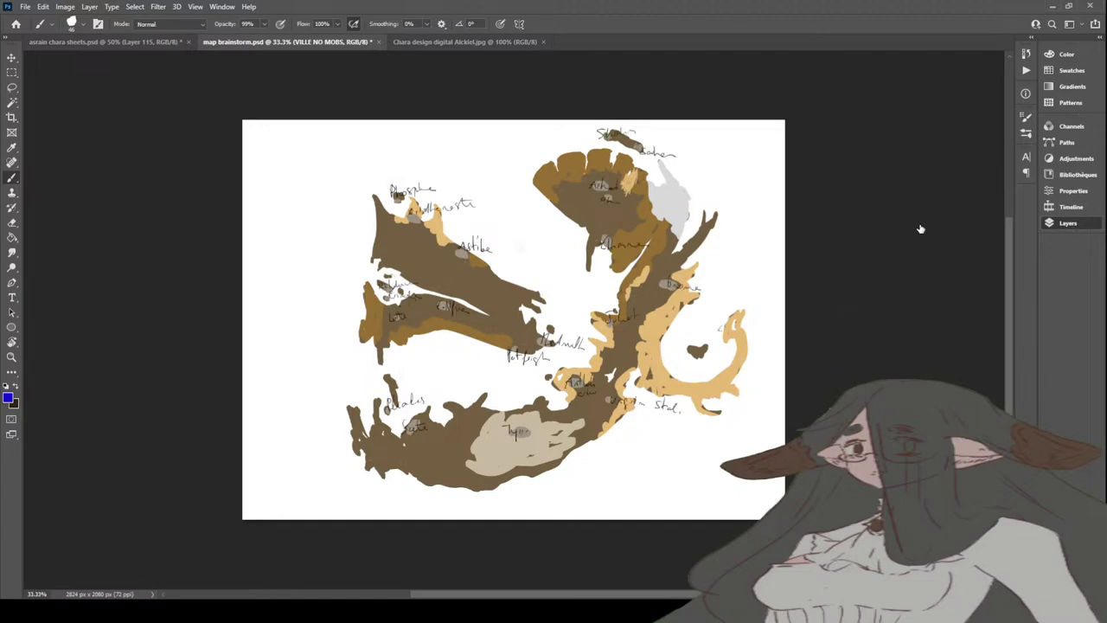
{"action": "key", "text": "ctrl+z"}
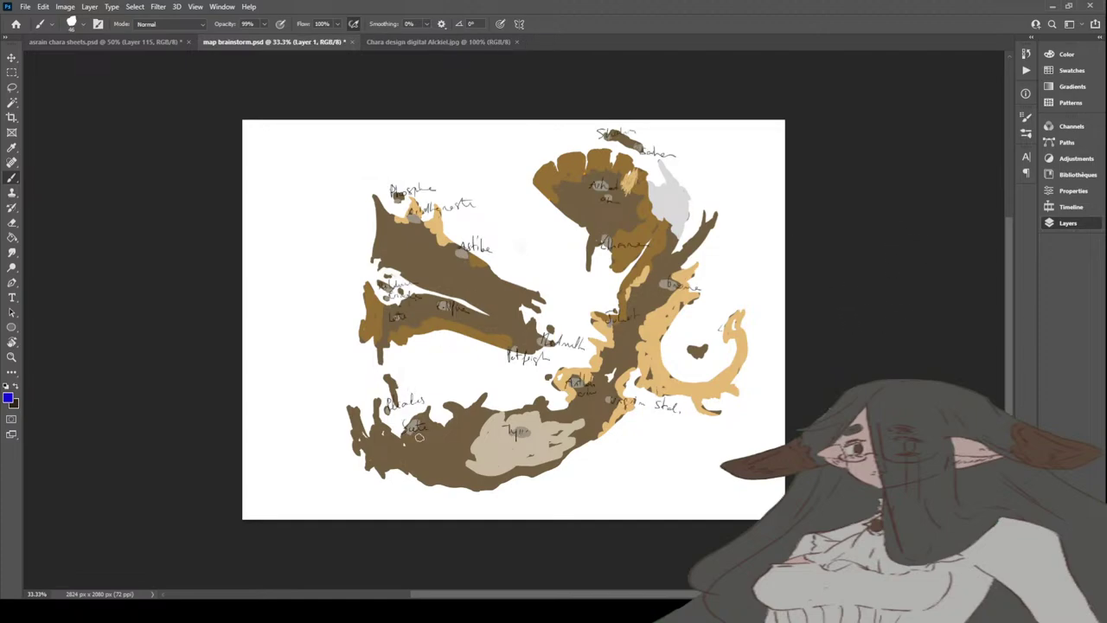
{"action": "left_click_drag", "start_coordinate": [412, 416], "coordinate": [412, 428]}
{"action": "key", "text": "ctrl+z"}
Step: Return to the character sheets document and examine the city reference images from Oureberg and Vlath Eden down to Rome
{"action": "left_click", "coordinate": [147, 41]}
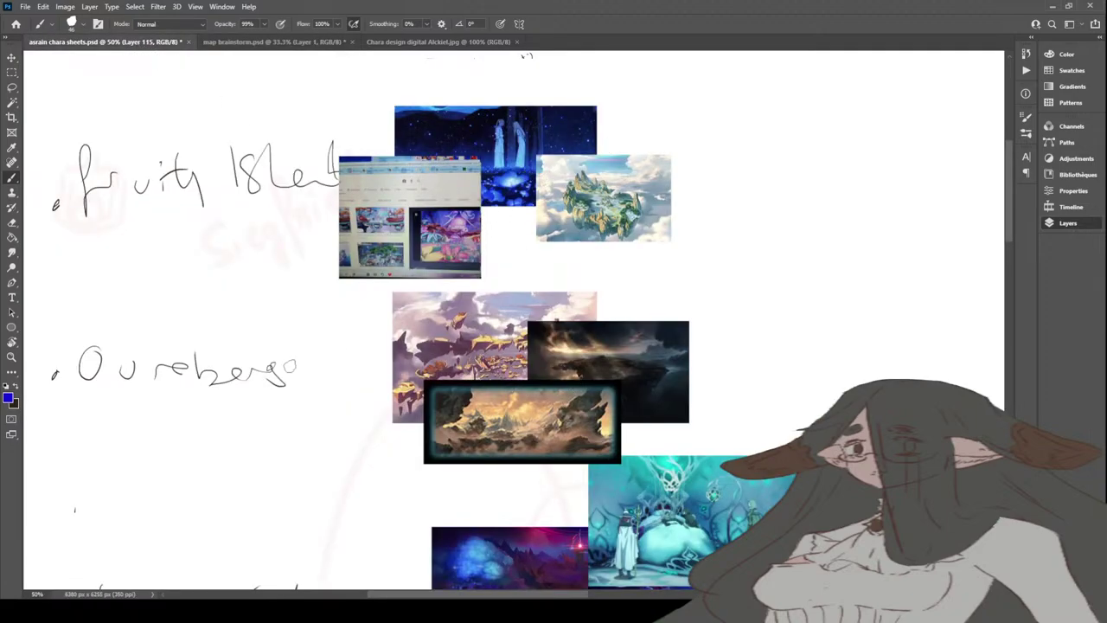
{"action": "scroll", "coordinate": [473, 427], "scroll_direction": "down", "scroll_amount": 3}
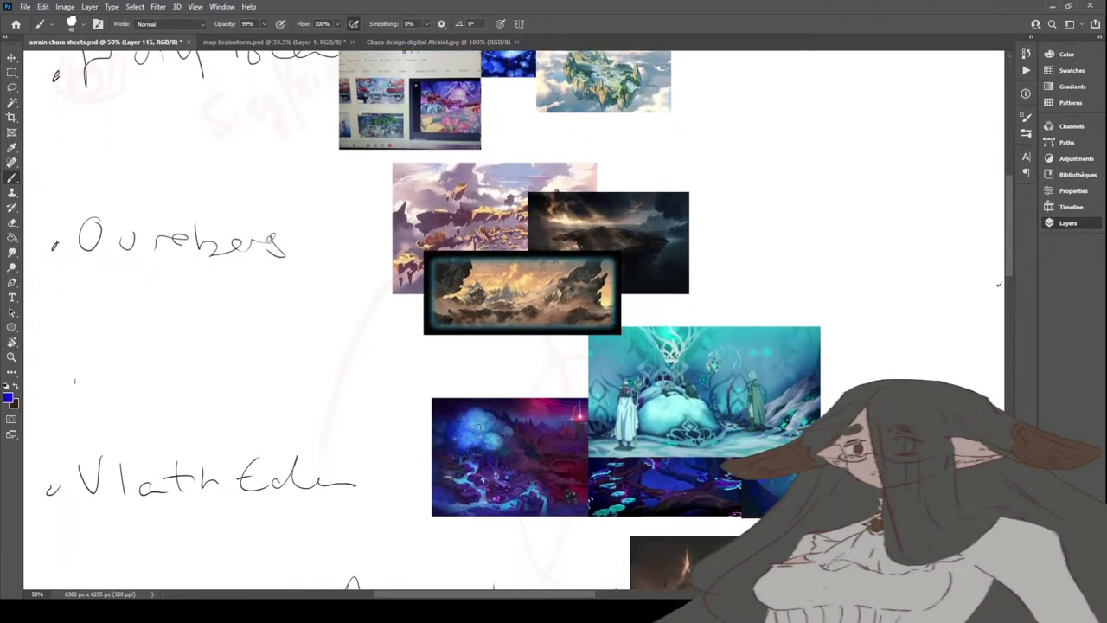
{"action": "scroll", "coordinate": [473, 346], "scroll_direction": "right", "scroll_amount": 3}
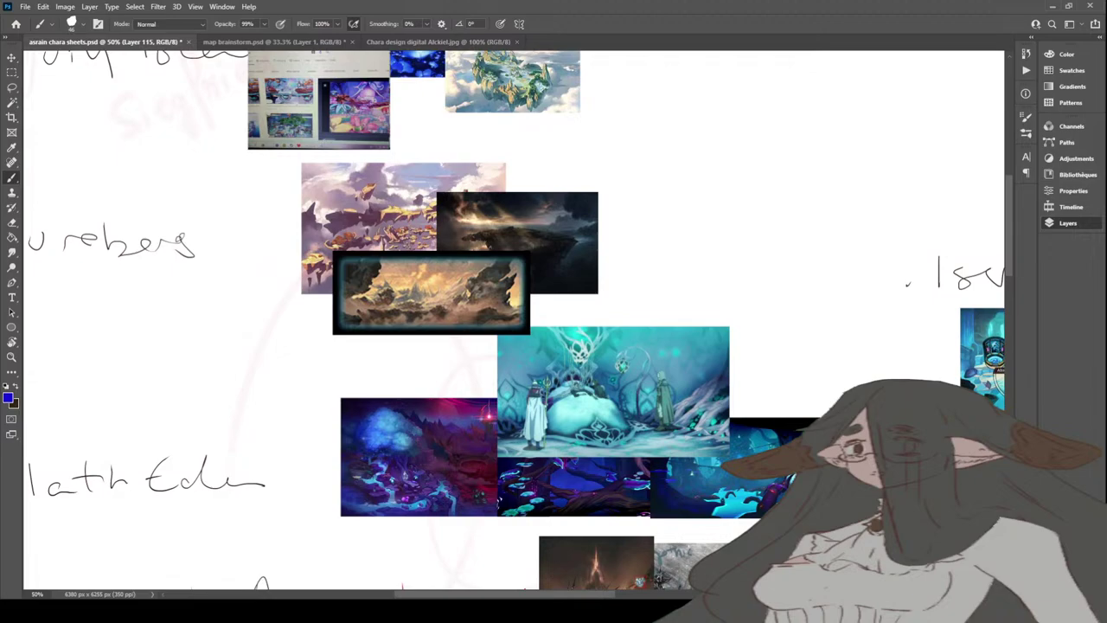
{"action": "scroll", "coordinate": [606, 450], "scroll_direction": "down", "scroll_amount": 3}
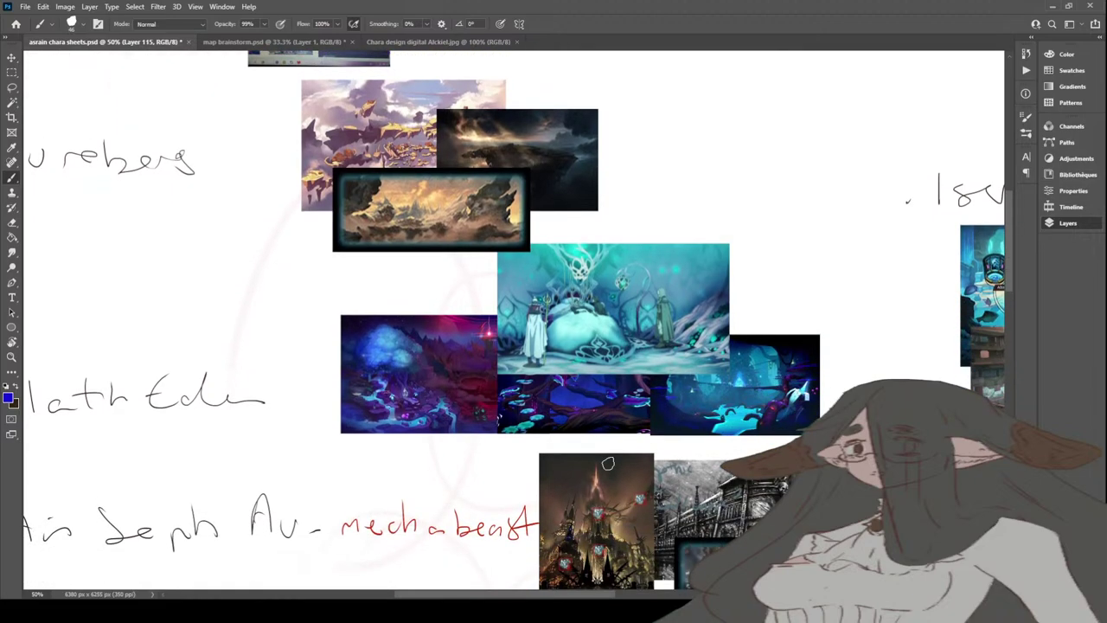
{"action": "scroll", "coordinate": [605, 461], "scroll_direction": "down", "scroll_amount": 1}
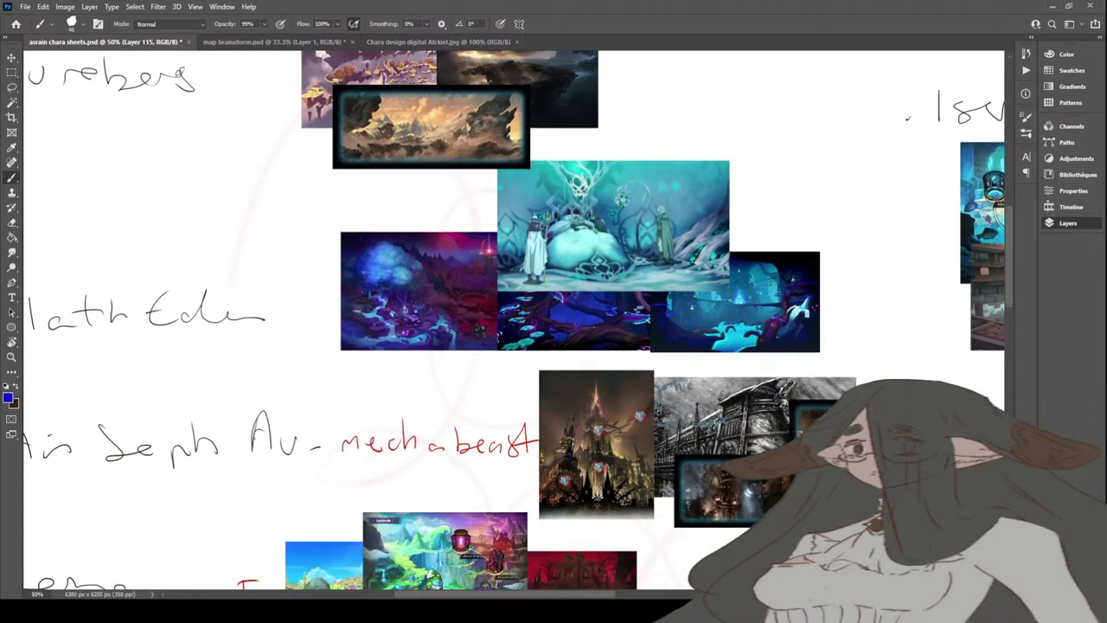
{"action": "left_click_drag", "start_coordinate": [572, 594], "coordinate": [662, 592]}
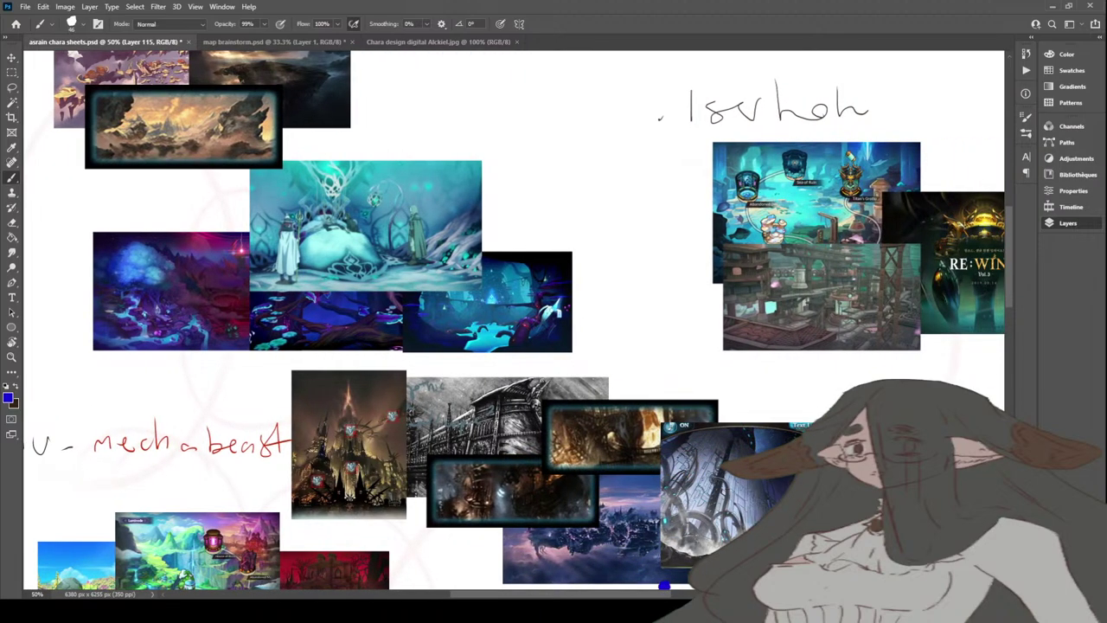
{"action": "scroll", "coordinate": [664, 557], "scroll_direction": "down", "scroll_amount": 1}
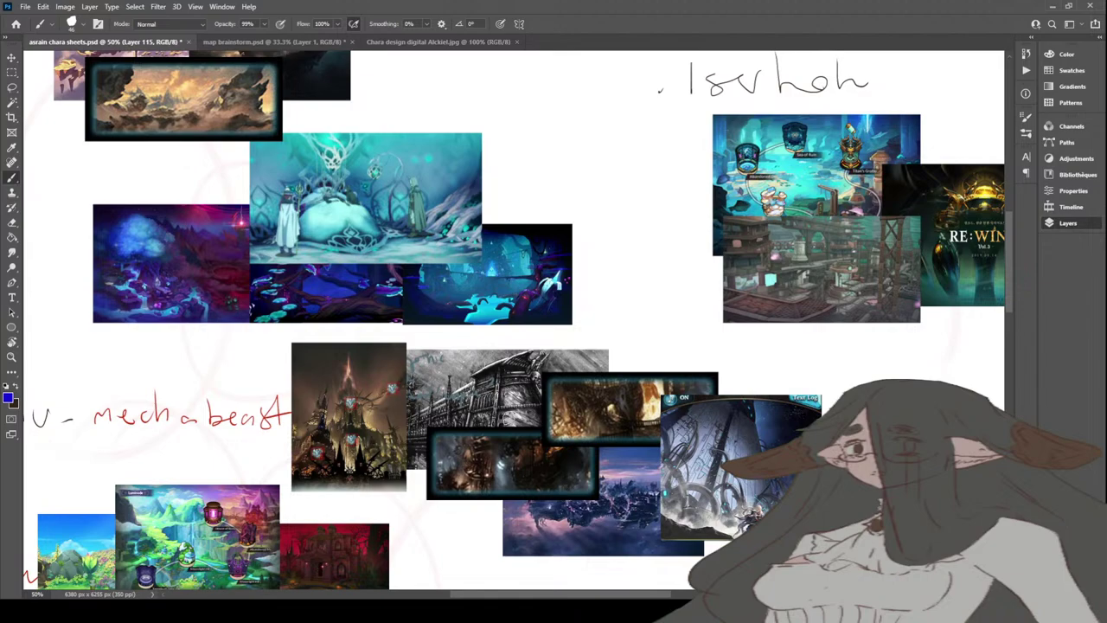
{"action": "scroll", "coordinate": [566, 494], "scroll_direction": "down", "scroll_amount": 6}
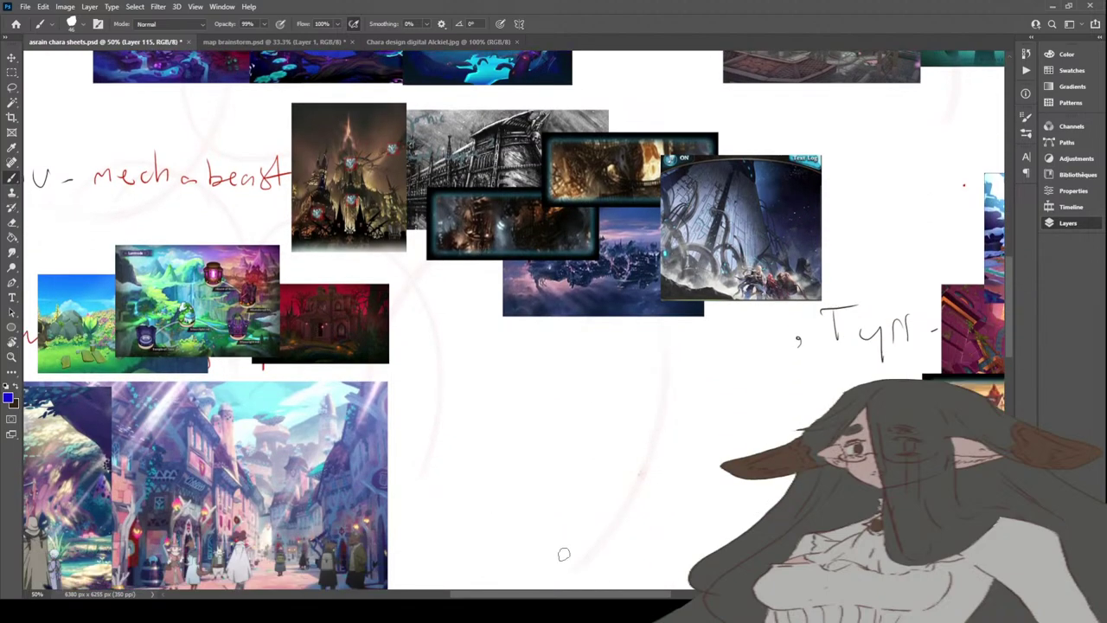
{"action": "scroll", "coordinate": [598, 596], "scroll_direction": "left", "scroll_amount": 5}
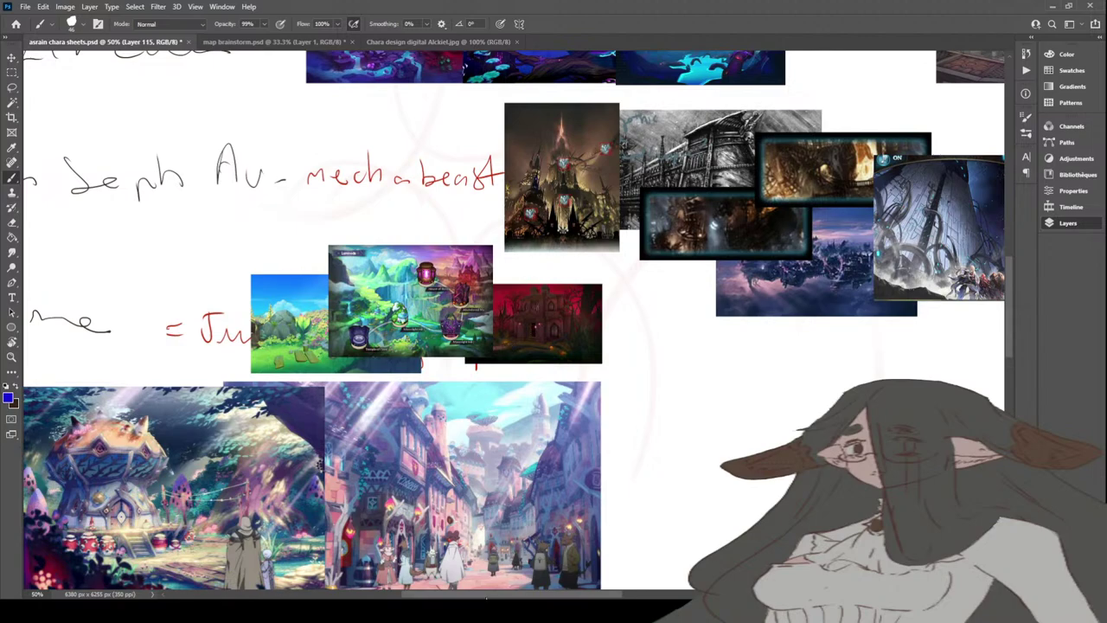
{"action": "scroll", "coordinate": [514, 320], "scroll_direction": "left", "scroll_amount": 3}
{"action": "scroll", "coordinate": [515, 320], "scroll_direction": "down", "scroll_amount": 5}
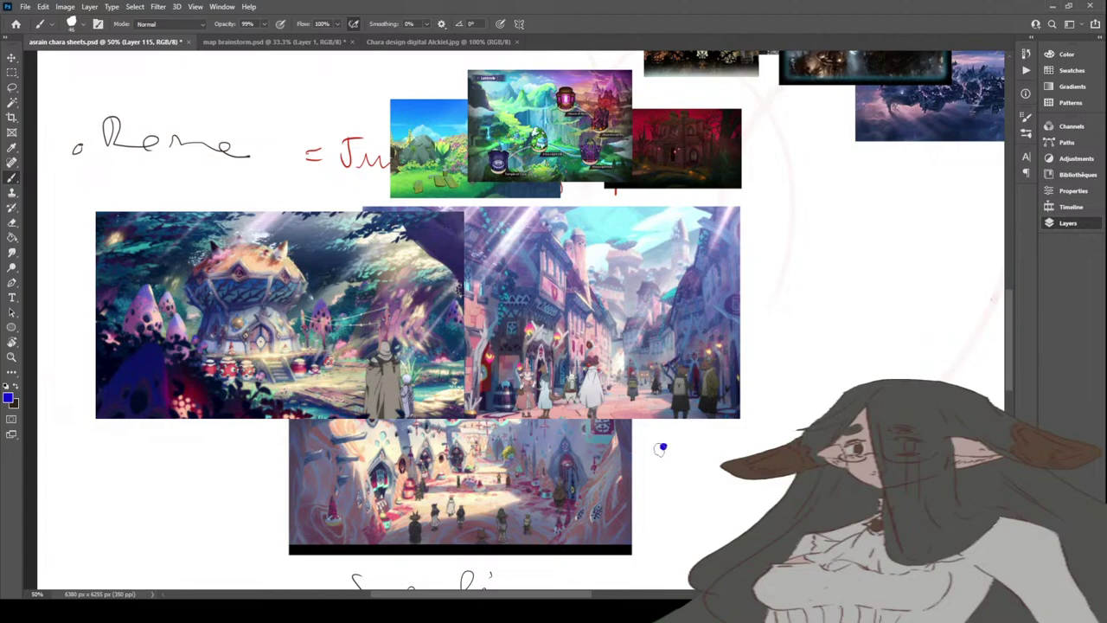
Step: Handwrite the blue note "Somali to mori no kamasana" beside the lowest Somali reference image
{"action": "mouse_move", "coordinate": [663, 447]}
{"action": "left_mouse_down"}
{"action": "mouse_move", "coordinate": [672, 479]}
{"action": "mouse_move", "coordinate": [694, 464]}
{"action": "mouse_move", "coordinate": [747, 480]}
{"action": "mouse_move", "coordinate": [742, 463]}
{"action": "mouse_move", "coordinate": [782, 448]}
{"action": "left_mouse_up"}
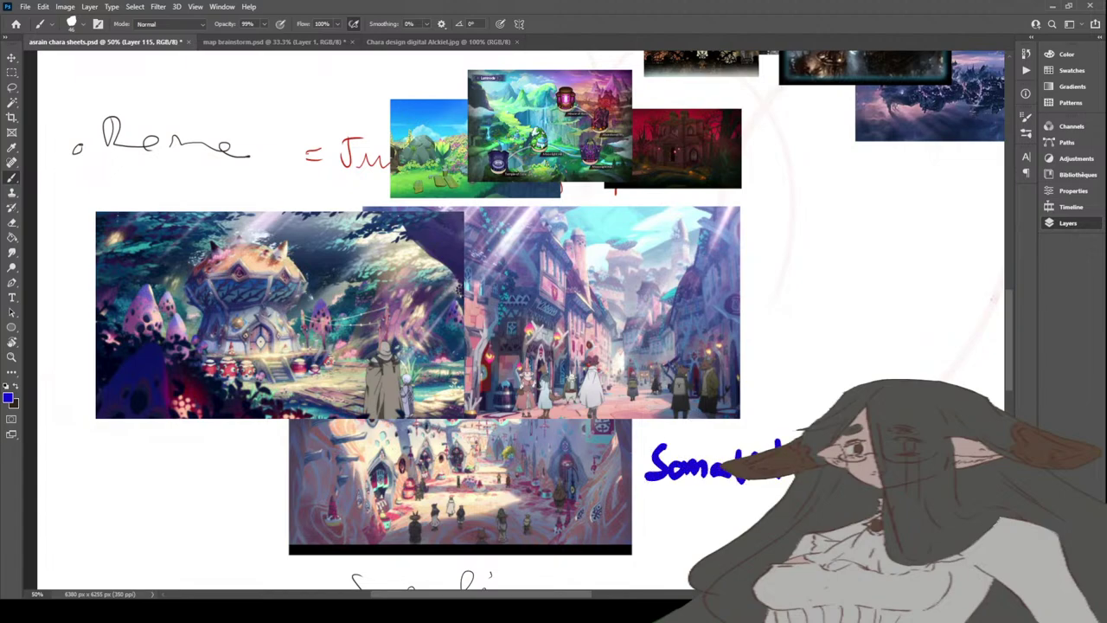
{"action": "mouse_move", "coordinate": [654, 505]}
{"action": "left_mouse_down"}
{"action": "mouse_move", "coordinate": [655, 517]}
{"action": "mouse_move", "coordinate": [711, 505]}
{"action": "mouse_move", "coordinate": [717, 517]}
{"action": "mouse_move", "coordinate": [768, 515]}
{"action": "left_mouse_up"}
{"action": "left_click", "coordinate": [720, 495]}
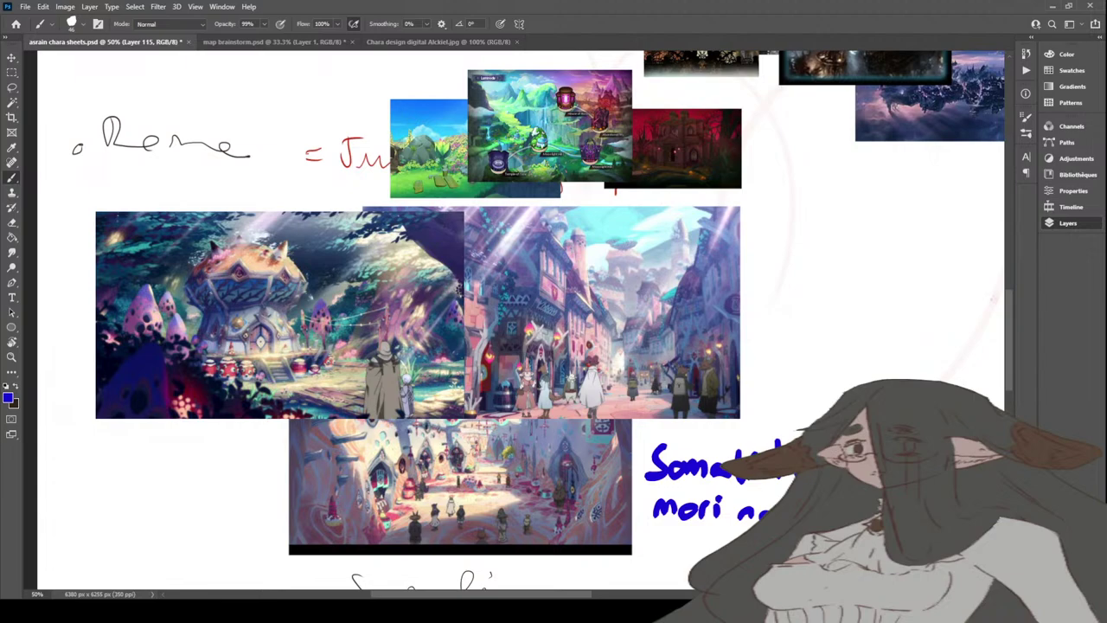
Step: Sketch a small blue figure and trace the cloaked character next to it on the mushroom-house forest image
{"action": "mouse_move", "coordinate": [351, 379]}
{"action": "left_mouse_down"}
{"action": "mouse_move", "coordinate": [354, 422]}
{"action": "mouse_move", "coordinate": [364, 405]}
{"action": "left_mouse_up"}
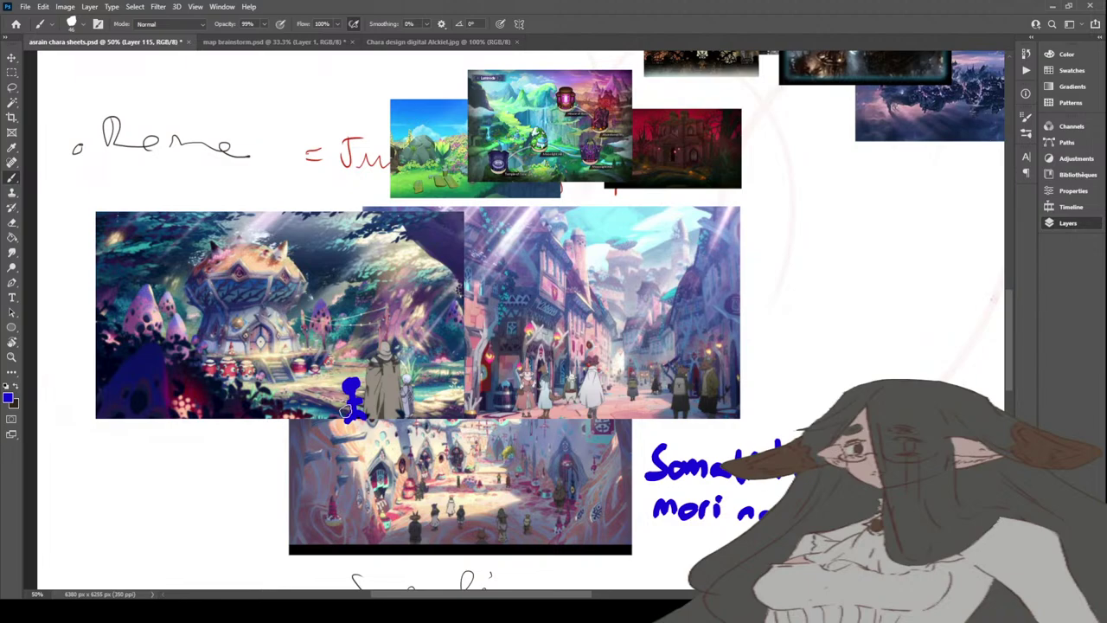
{"action": "mouse_move", "coordinate": [379, 356]}
{"action": "left_mouse_down"}
{"action": "mouse_move", "coordinate": [389, 347]}
{"action": "mouse_move", "coordinate": [391, 401]}
{"action": "left_mouse_up"}
{"action": "mouse_move", "coordinate": [380, 355]}
{"action": "left_mouse_down"}
{"action": "mouse_move", "coordinate": [390, 398]}
{"action": "mouse_move", "coordinate": [368, 368]}
{"action": "mouse_move", "coordinate": [367, 415]}
{"action": "left_mouse_up"}
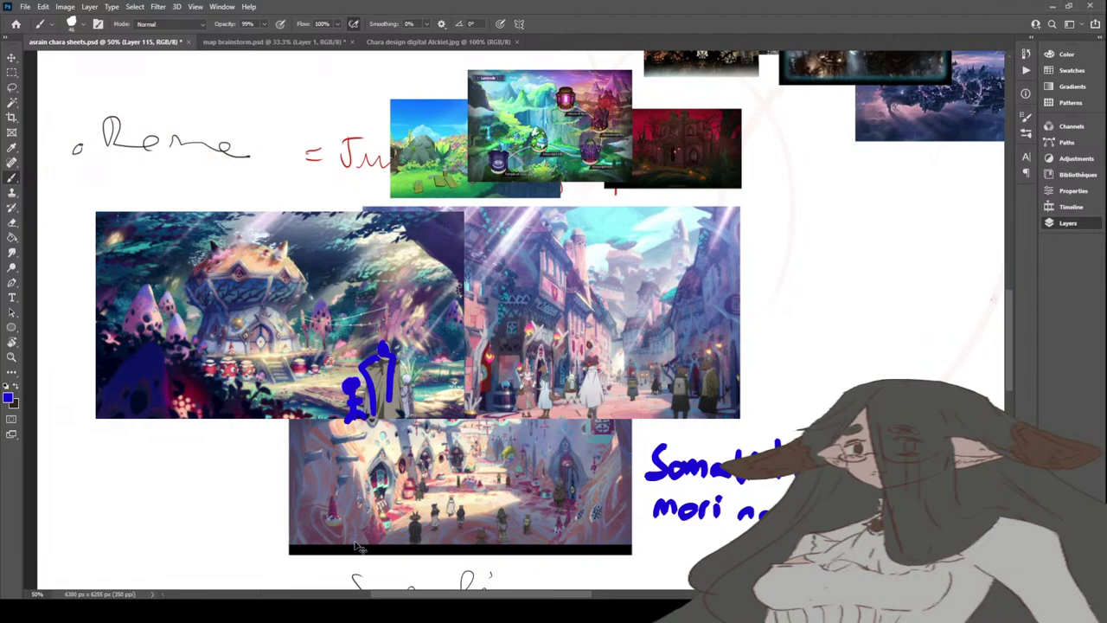
Step: Undo the blue figure sketches on the forest image, keeping the handwritten title note
{"action": "key", "text": "ctrl+z"}
{"action": "key", "text": "ctrl+z"}
{"action": "key", "text": "ctrl+z"}
{"action": "key", "text": "ctrl+z"}
{"action": "key", "text": "ctrl+z"}
{"action": "key", "text": "ctrl+z"}
{"action": "key", "text": "ctrl+z"}
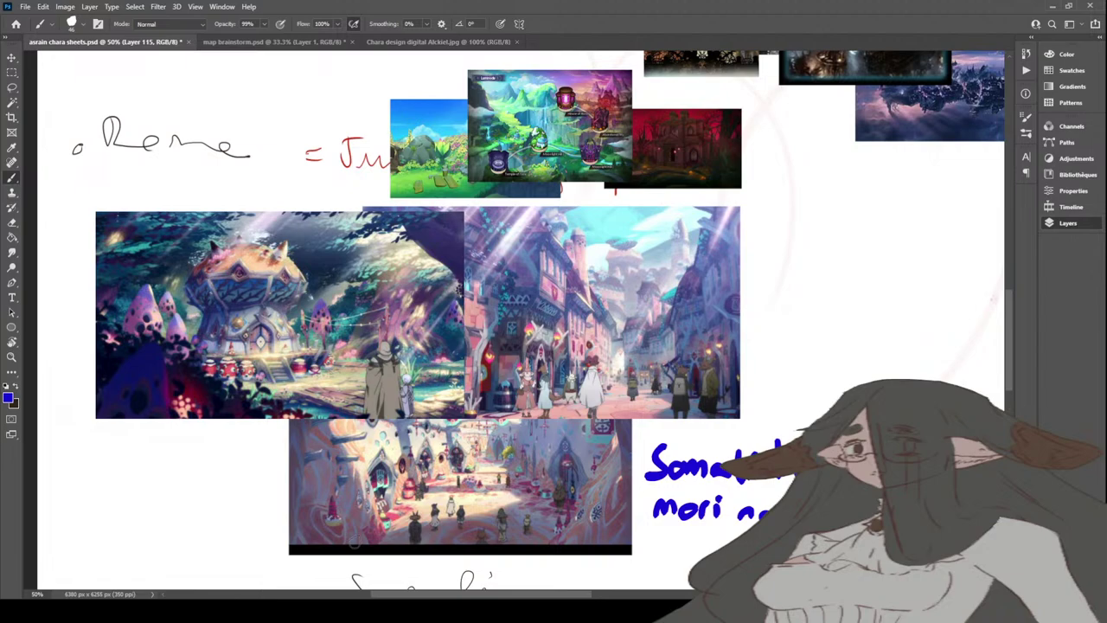
Step: Look over the Somali reference images and the circled city's floating-landscape images below them
{"action": "scroll", "coordinate": [346, 519], "scroll_direction": "down", "scroll_amount": 2}
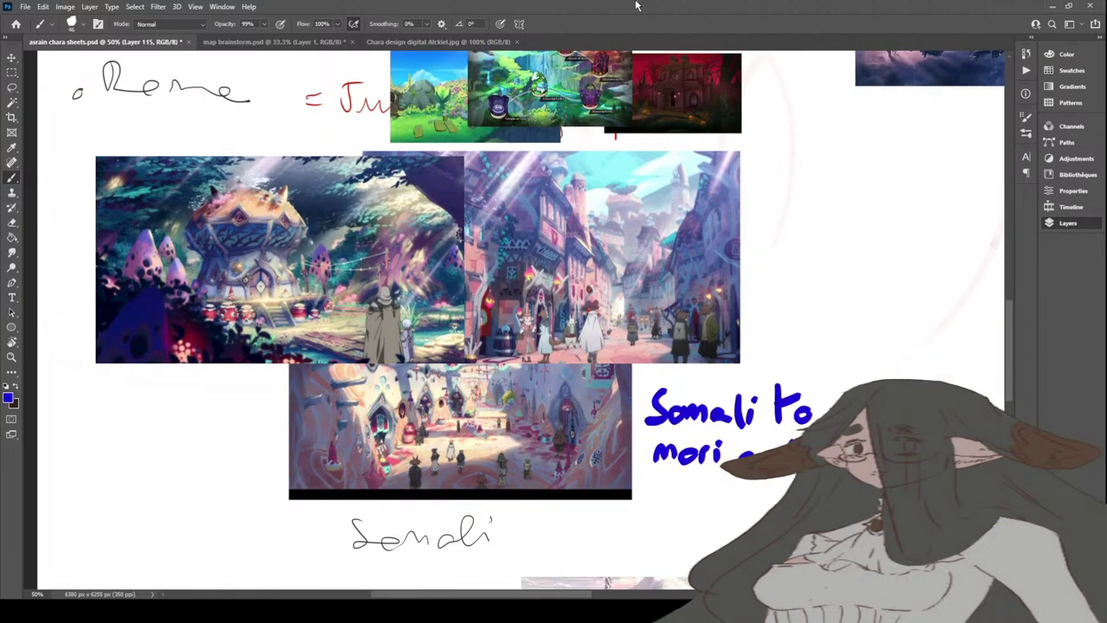
{"action": "scroll", "coordinate": [498, 434], "scroll_direction": "down", "scroll_amount": 5}
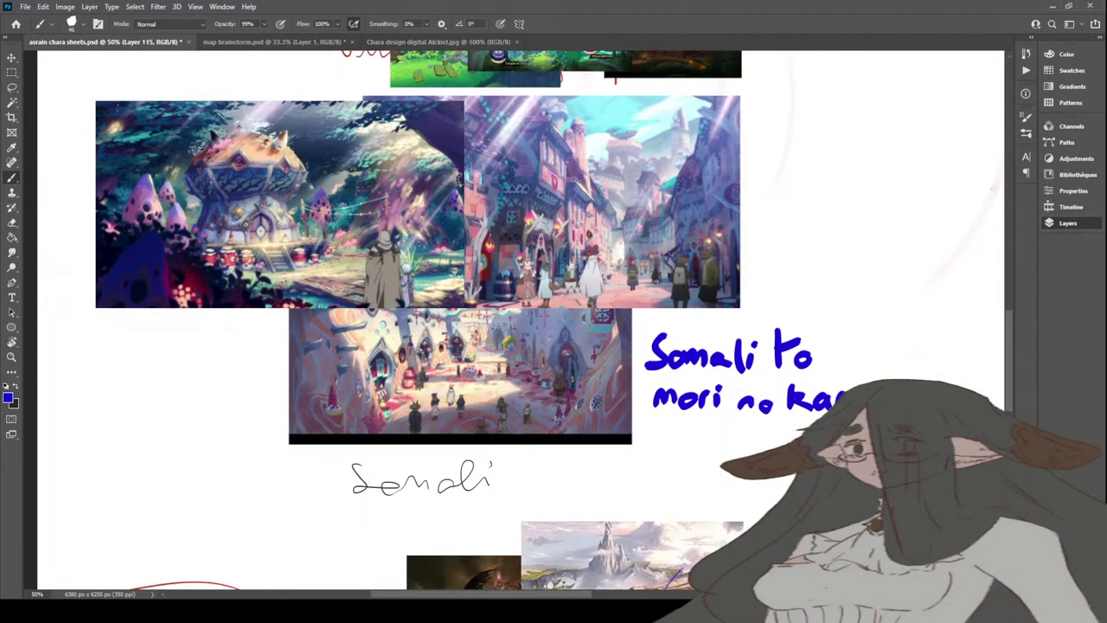
{"action": "scroll", "coordinate": [483, 548], "scroll_direction": "down", "scroll_amount": 3}
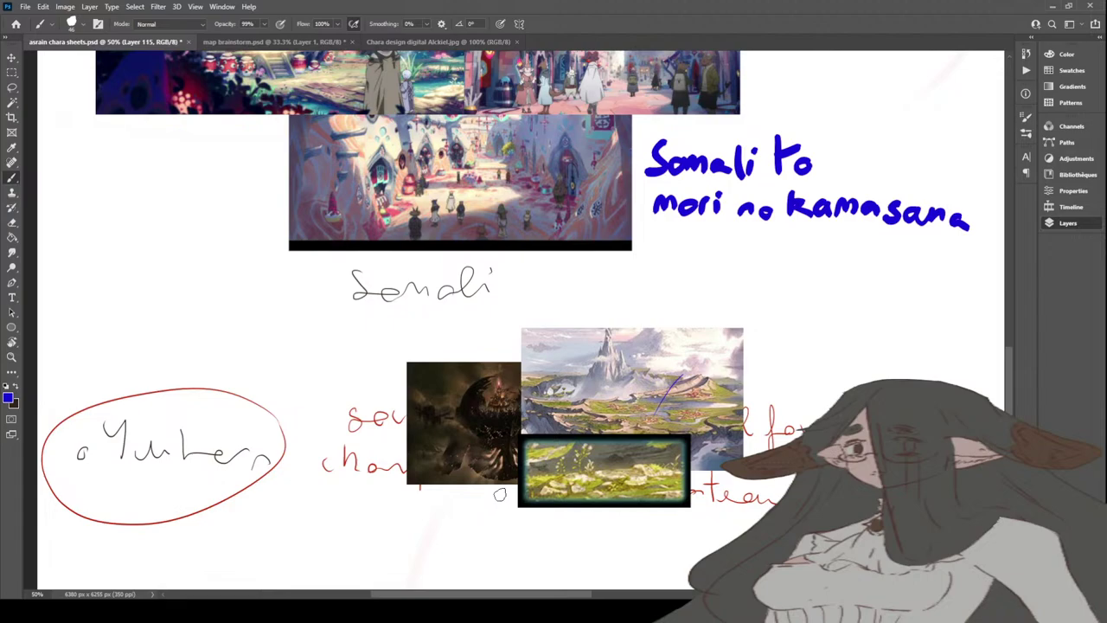
{"action": "scroll", "coordinate": [493, 484], "scroll_direction": "up", "scroll_amount": 4}
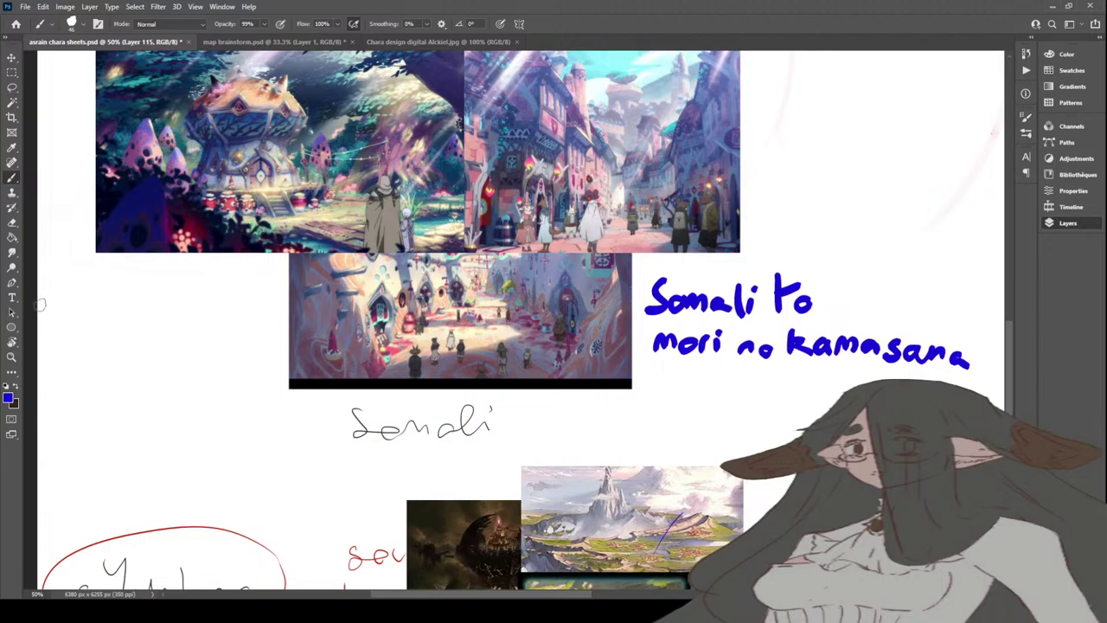
Step: Look over the circled city and Astilbe references, then the Hyda cliff and mountain sketches on the reference sheet
{"action": "left_click", "coordinate": [12, 356]}
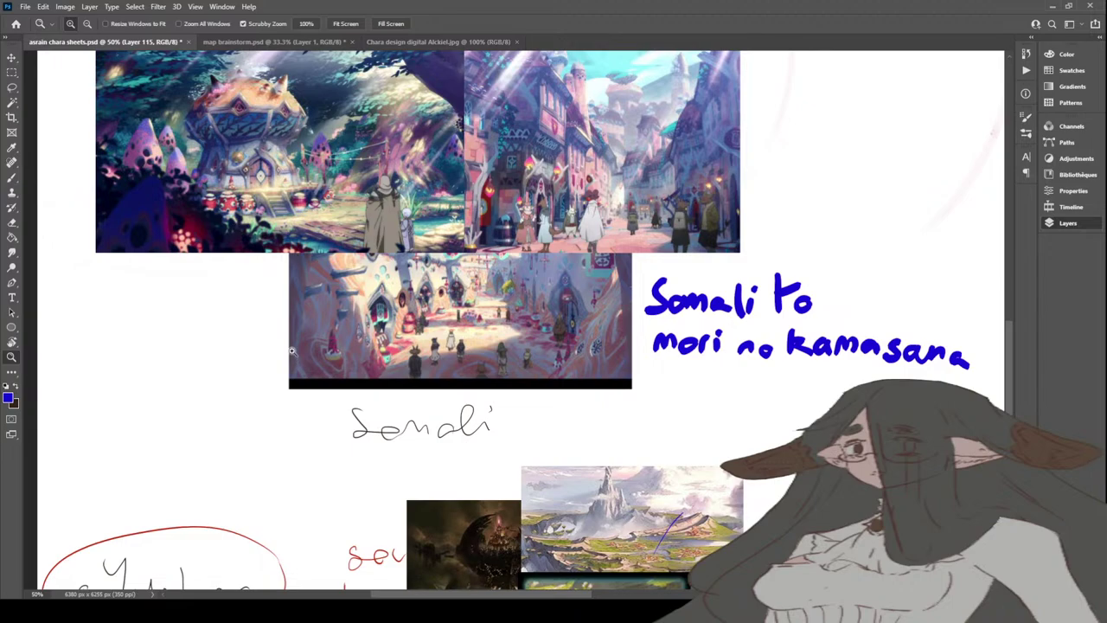
{"action": "scroll", "coordinate": [507, 534], "scroll_direction": "down", "scroll_amount": 8}
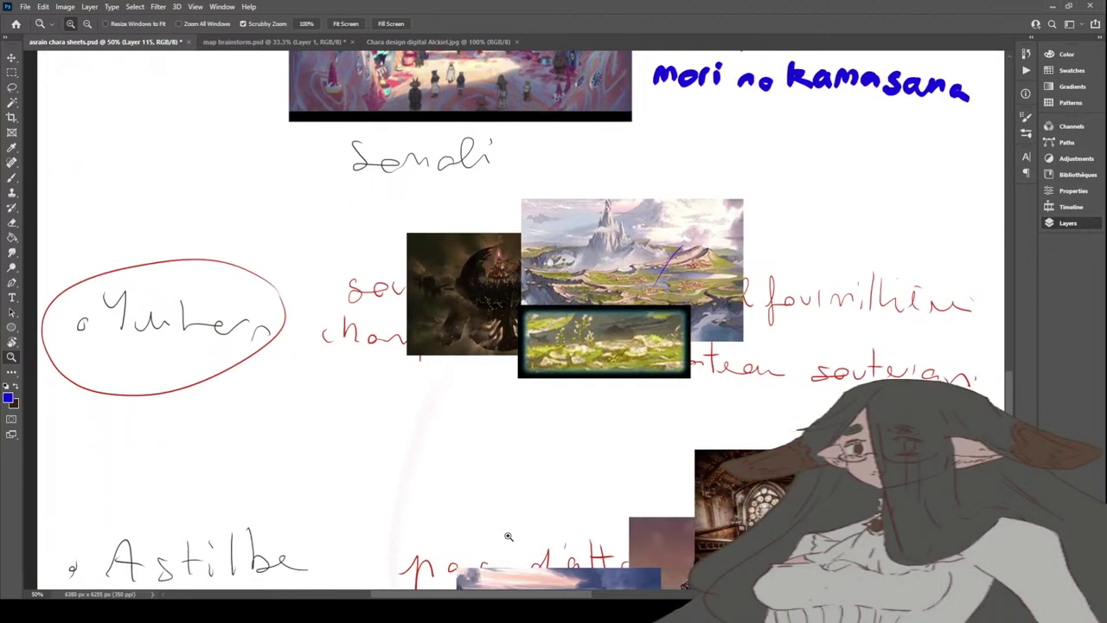
{"action": "scroll", "coordinate": [506, 533], "scroll_direction": "down", "scroll_amount": 1}
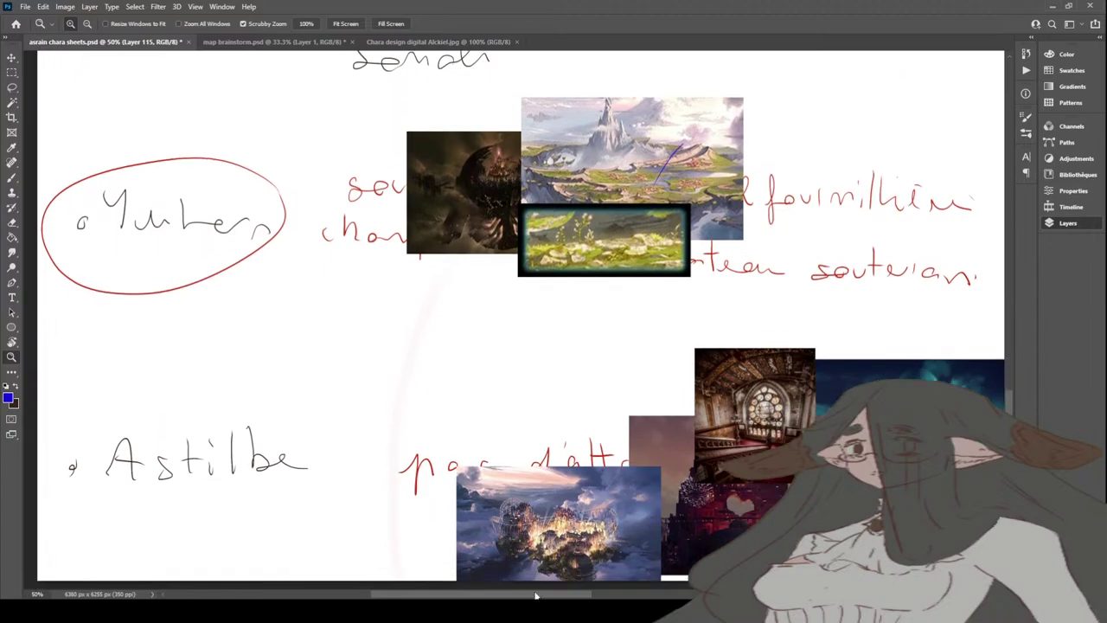
{"action": "left_click_drag", "start_coordinate": [536, 597], "coordinate": [736, 536]}
{"action": "scroll", "coordinate": [628, 540], "scroll_direction": "up", "scroll_amount": 5}
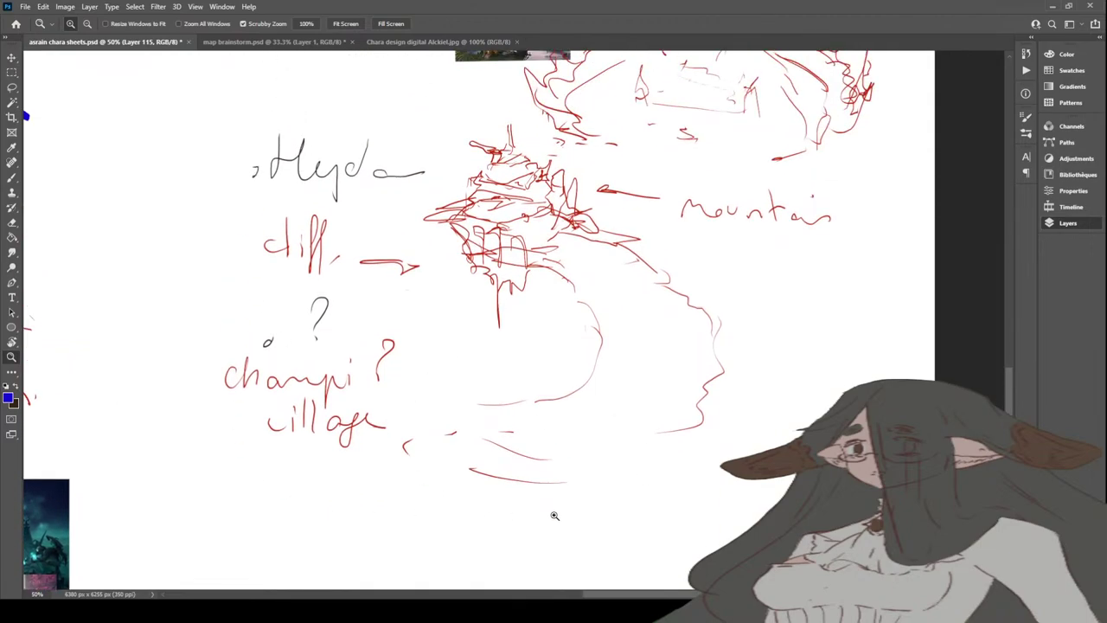
{"action": "key", "text": "b"}
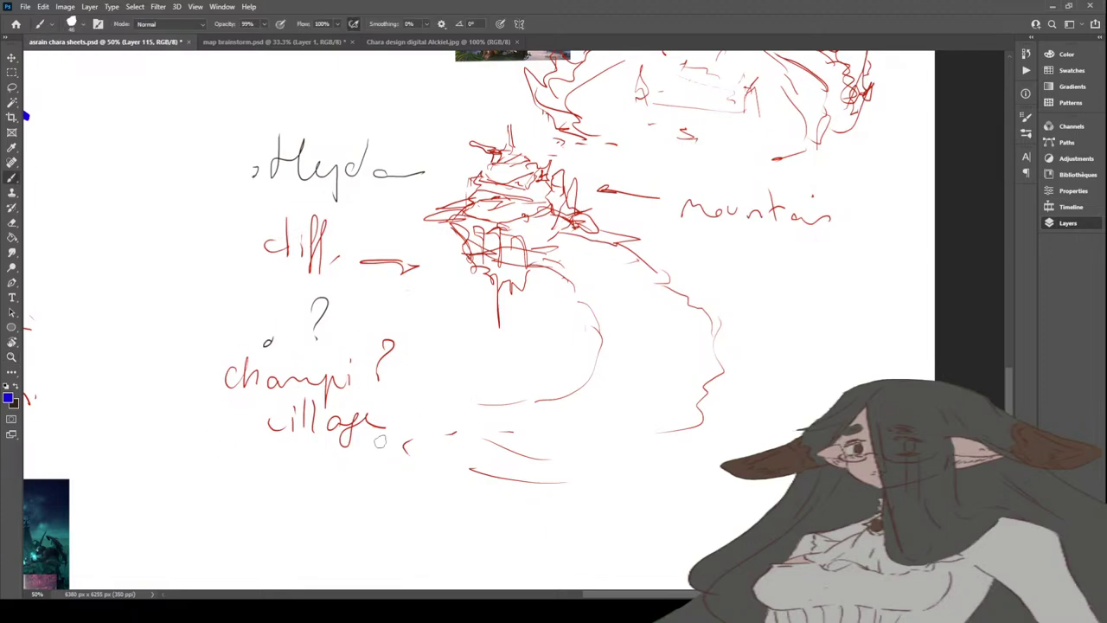
{"action": "scroll", "coordinate": [465, 518], "scroll_direction": "up", "scroll_amount": 2}
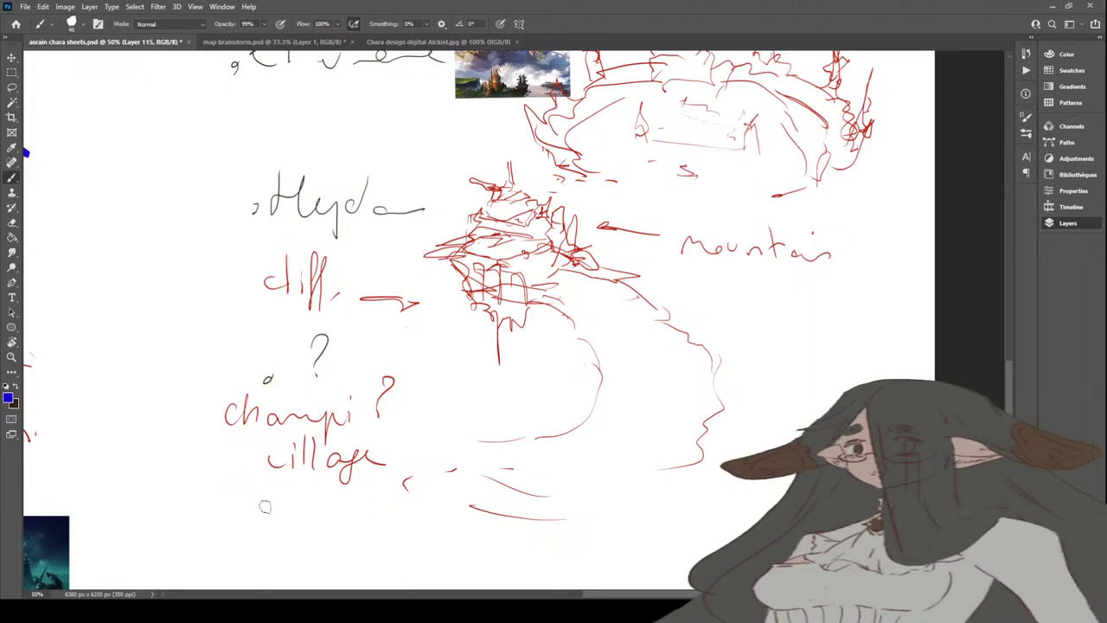
{"action": "scroll", "coordinate": [292, 495], "scroll_direction": "up", "scroll_amount": 2}
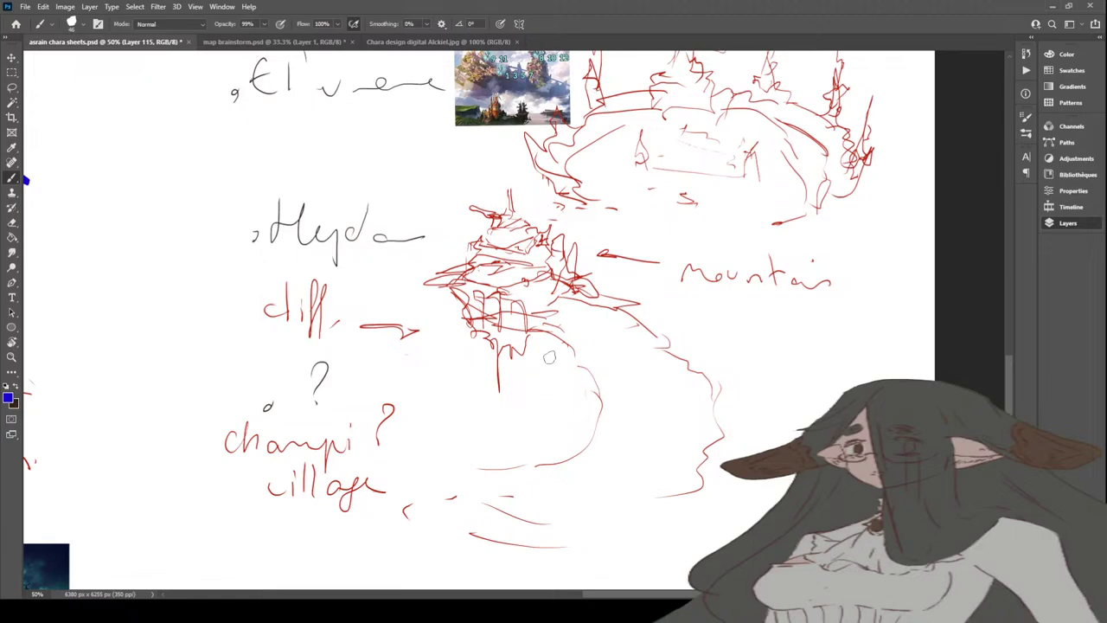
Step: Show the map brainstorm version with the spiral sea and indicate its curved eastern coast before returning to asrain chara sheets.psd
{"action": "left_click", "coordinate": [298, 42]}
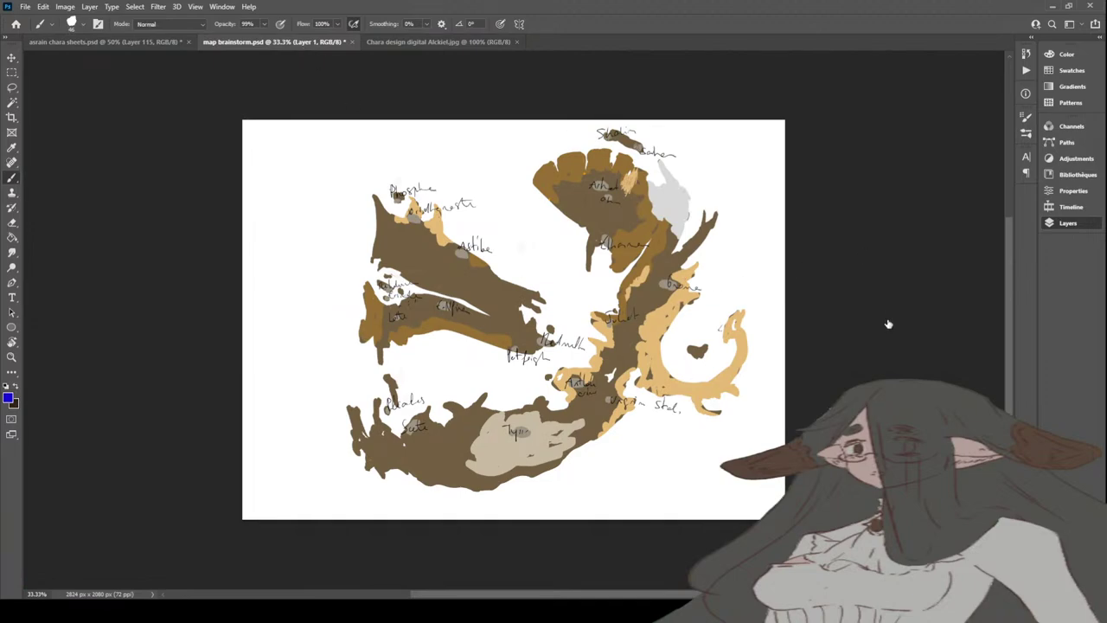
{"action": "key", "text": "ctrl+comma"}
{"action": "key", "text": "ctrl+comma"}
{"action": "key", "text": "ctrl+comma"}
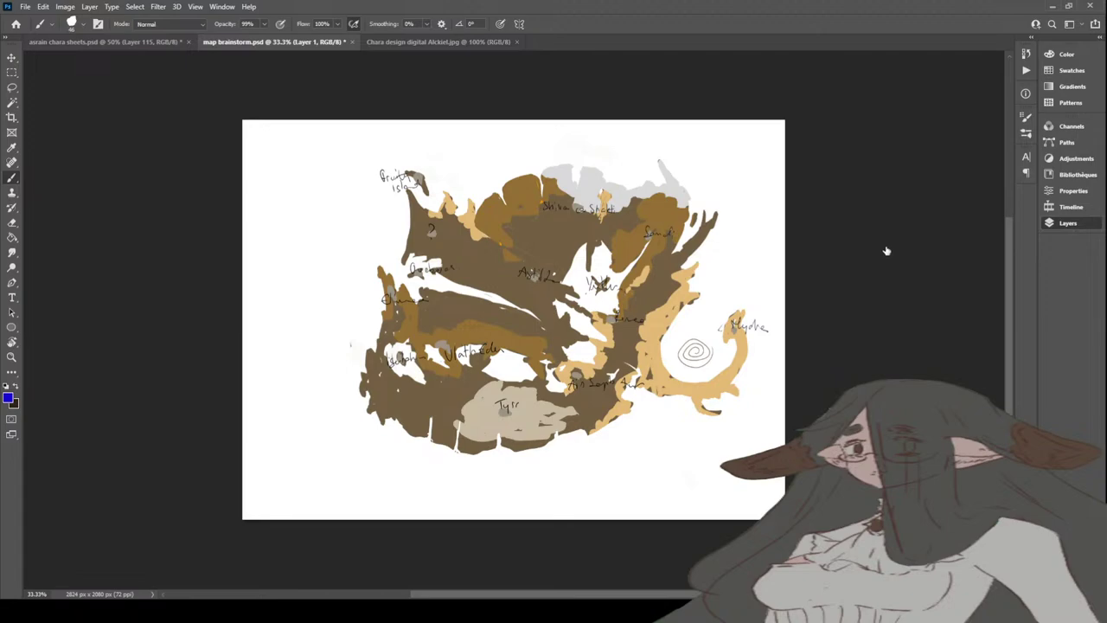
{"action": "mouse_move", "coordinate": [728, 322]}
{"action": "left_mouse_down"}
{"action": "mouse_move", "coordinate": [742, 333]}
{"action": "mouse_move", "coordinate": [733, 329]}
{"action": "mouse_move", "coordinate": [709, 387]}
{"action": "mouse_move", "coordinate": [733, 395]}
{"action": "left_mouse_up"}
{"action": "left_click", "coordinate": [143, 41]}
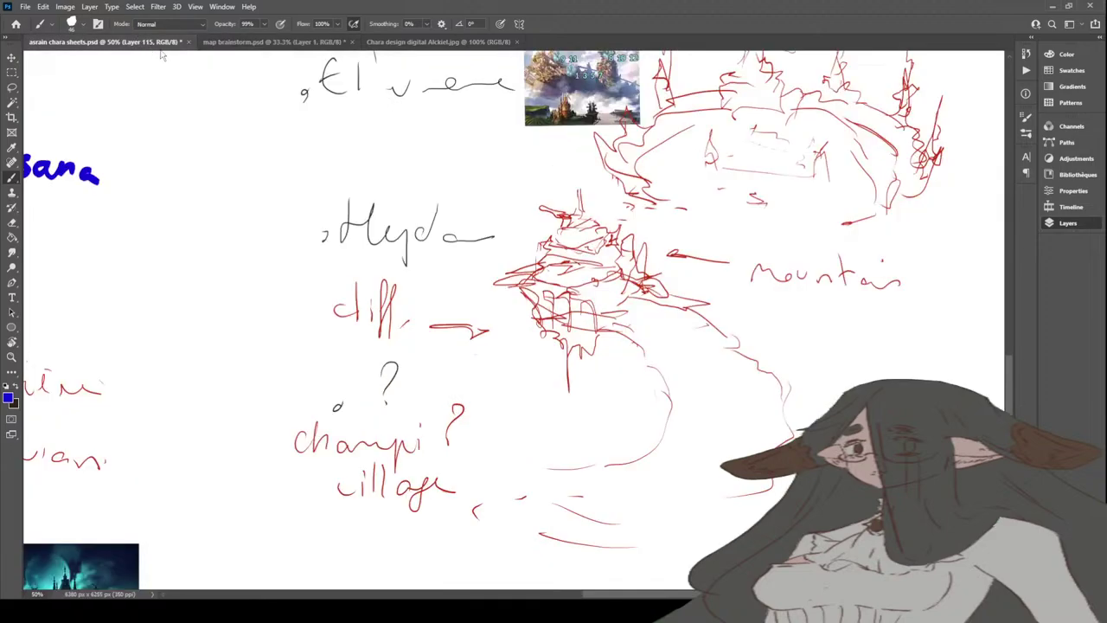
Step: Trace the Hyda sketch's two curved cliff lines in blue and draw a banded cone over its mountain city
{"action": "left_click_drag", "start_coordinate": [615, 328], "coordinate": [595, 465]}
{"action": "mouse_move", "coordinate": [697, 314]}
{"action": "left_mouse_down"}
{"action": "mouse_move", "coordinate": [751, 361]}
{"action": "mouse_move", "coordinate": [725, 486]}
{"action": "left_mouse_up"}
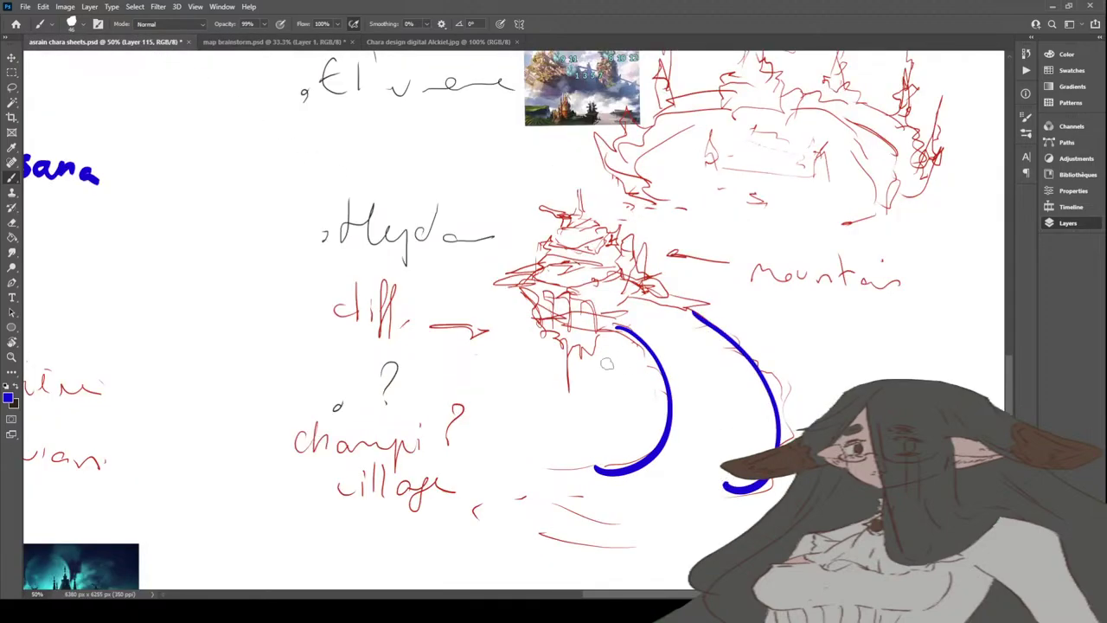
{"action": "mouse_move", "coordinate": [621, 331]}
{"action": "left_mouse_down"}
{"action": "mouse_move", "coordinate": [529, 309]}
{"action": "mouse_move", "coordinate": [522, 284]}
{"action": "left_mouse_up"}
{"action": "mouse_move", "coordinate": [692, 313]}
{"action": "left_mouse_down"}
{"action": "mouse_move", "coordinate": [604, 275]}
{"action": "mouse_move", "coordinate": [527, 276]}
{"action": "mouse_move", "coordinate": [615, 279]}
{"action": "mouse_move", "coordinate": [619, 253]}
{"action": "mouse_move", "coordinate": [602, 232]}
{"action": "mouse_move", "coordinate": [560, 222]}
{"action": "mouse_move", "coordinate": [576, 199]}
{"action": "mouse_move", "coordinate": [637, 285]}
{"action": "left_mouse_up"}
{"action": "left_click_drag", "start_coordinate": [578, 199], "coordinate": [524, 294]}
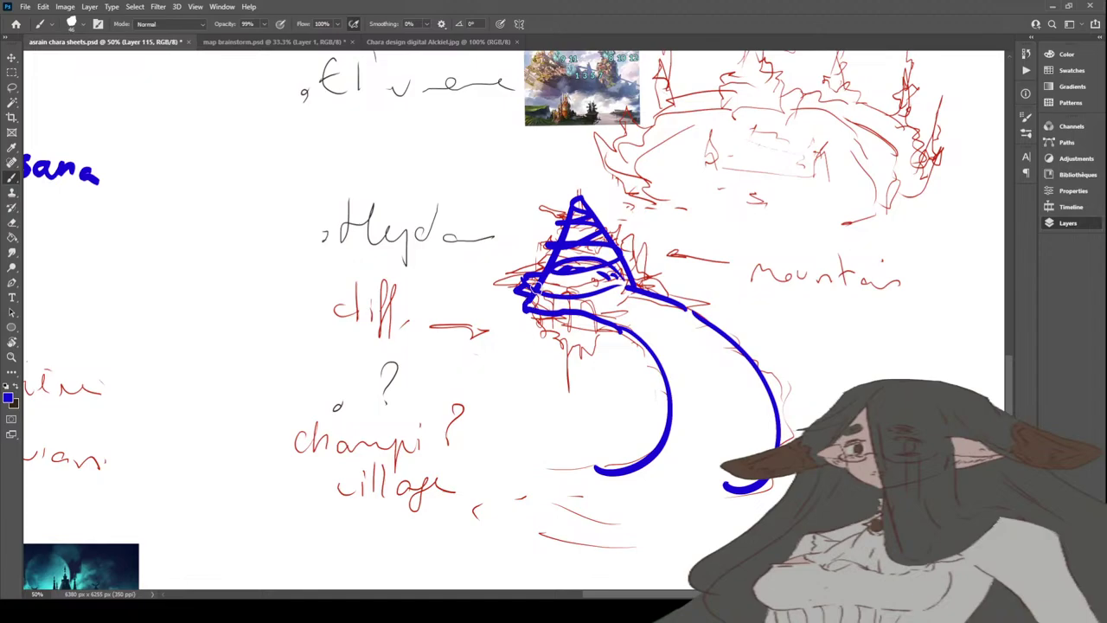
Step: Undo the blue cone strokes over the Hyda mountain, keeping the traced cliff curves
{"action": "key", "text": "ctrl+z"}
{"action": "key", "text": "ctrl+z"}
{"action": "key", "text": "ctrl+z"}
{"action": "key", "text": "ctrl+z"}
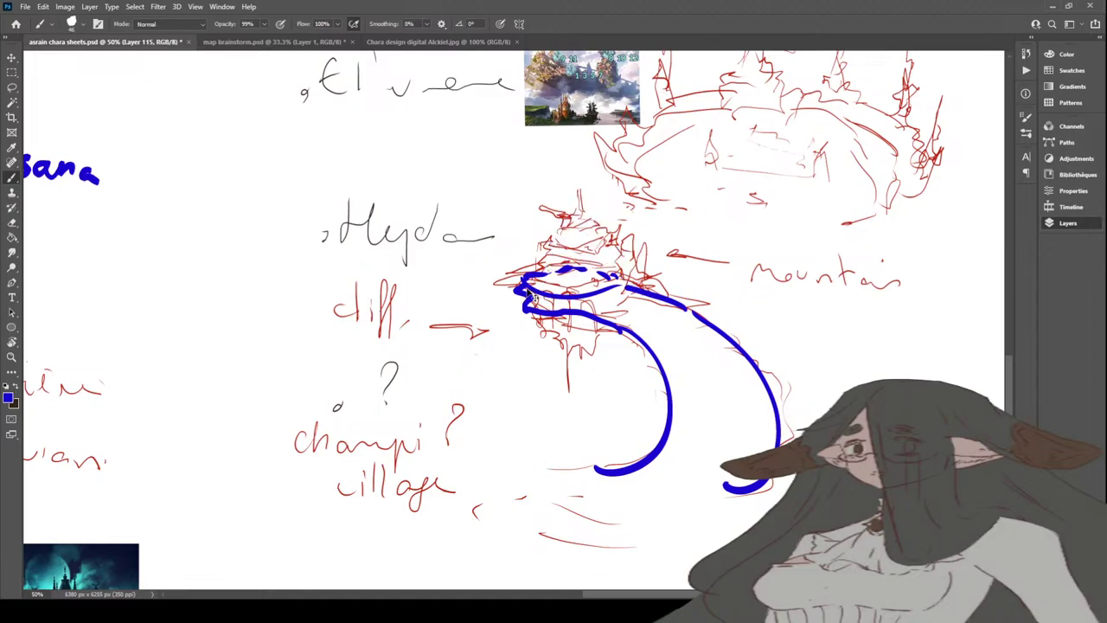
Step: Draw jagged blue hanging rock outlines and a downward spike beneath the Hyda city sketch
{"action": "left_click_drag", "start_coordinate": [524, 278], "coordinate": [550, 353]}
{"action": "left_click_drag", "start_coordinate": [605, 322], "coordinate": [574, 383]}
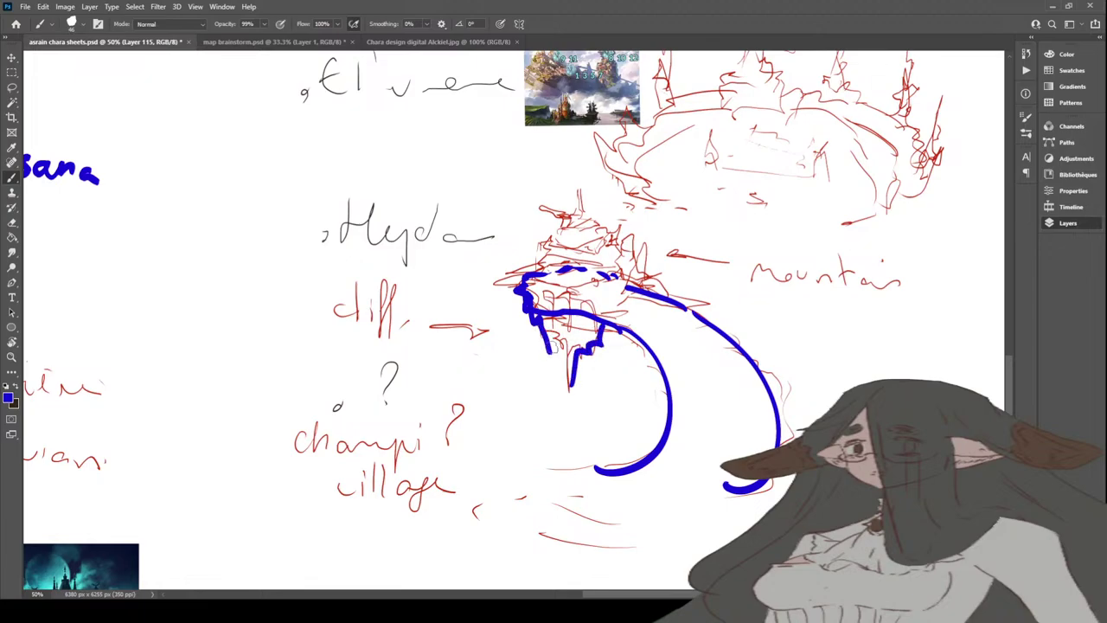
{"action": "mouse_move", "coordinate": [545, 343]}
{"action": "left_mouse_down"}
{"action": "mouse_move", "coordinate": [562, 363]}
{"action": "mouse_move", "coordinate": [568, 415]}
{"action": "left_mouse_up"}
{"action": "mouse_move", "coordinate": [591, 338]}
{"action": "left_mouse_down"}
{"action": "mouse_move", "coordinate": [623, 335]}
{"action": "mouse_move", "coordinate": [591, 331]}
{"action": "mouse_move", "coordinate": [540, 345]}
{"action": "left_mouse_up"}
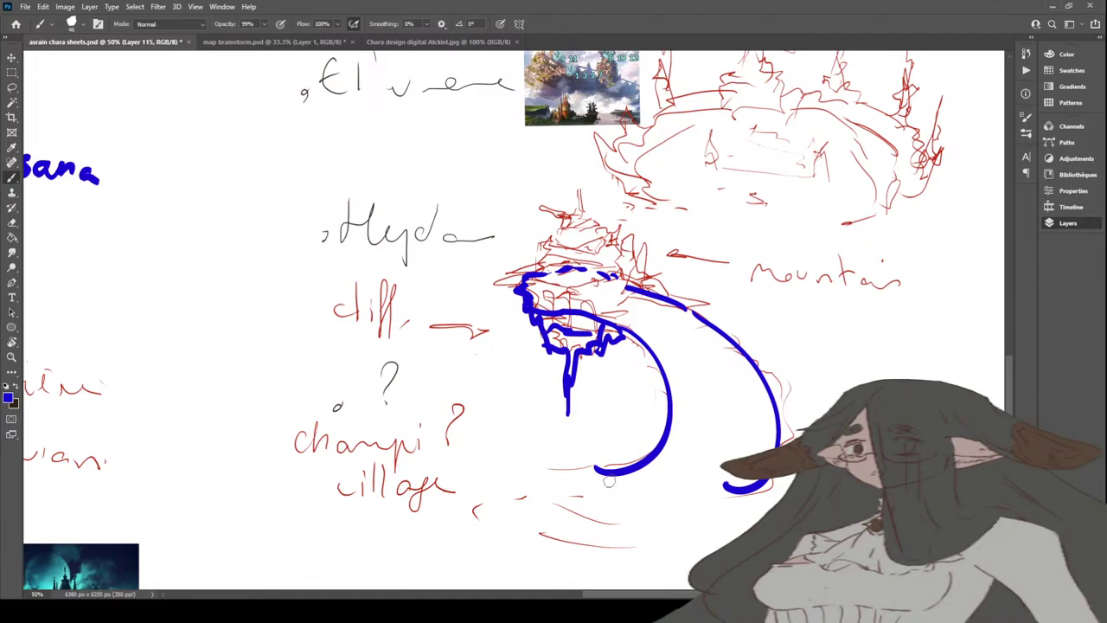
Step: Undo all the blue strokes over the Hyda sketch
{"action": "key", "text": "ctrl+z"}
{"action": "key", "text": "ctrl+z"}
{"action": "key", "text": "ctrl+z"}
{"action": "key", "text": "ctrl+z"}
{"action": "key", "text": "ctrl+z"}
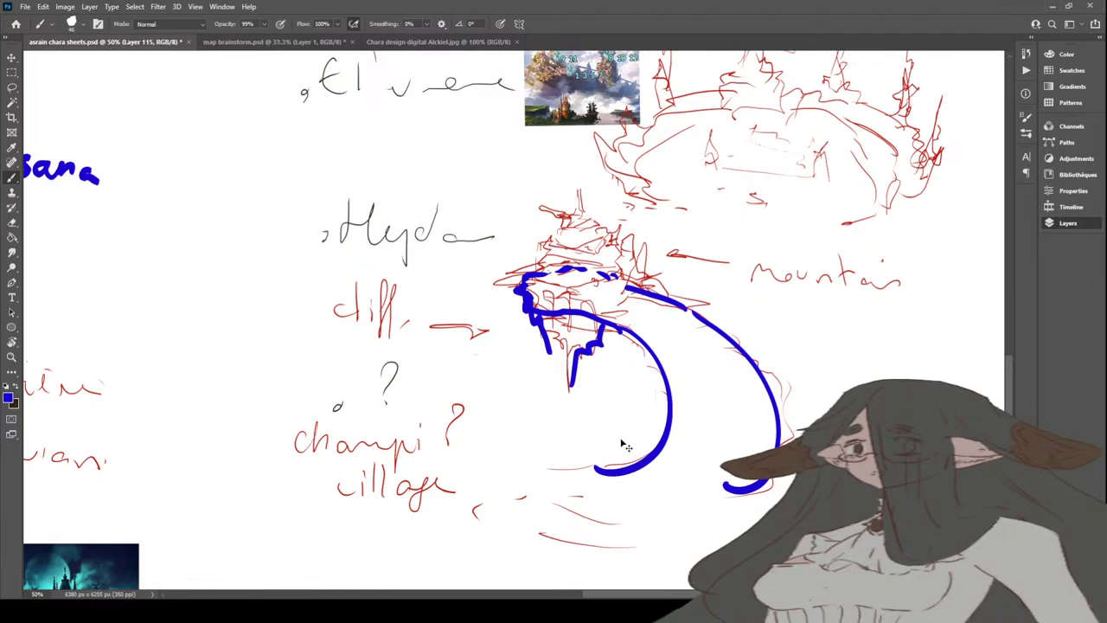
{"action": "key", "text": "ctrl+z"}
{"action": "key", "text": "ctrl+z"}
{"action": "key", "text": "ctrl+z"}
{"action": "key", "text": "ctrl+z"}
{"action": "key", "text": "ctrl+z"}
{"action": "key", "text": "ctrl+z"}
{"action": "key", "text": "ctrl+z"}
{"action": "key", "text": "ctrl+z"}
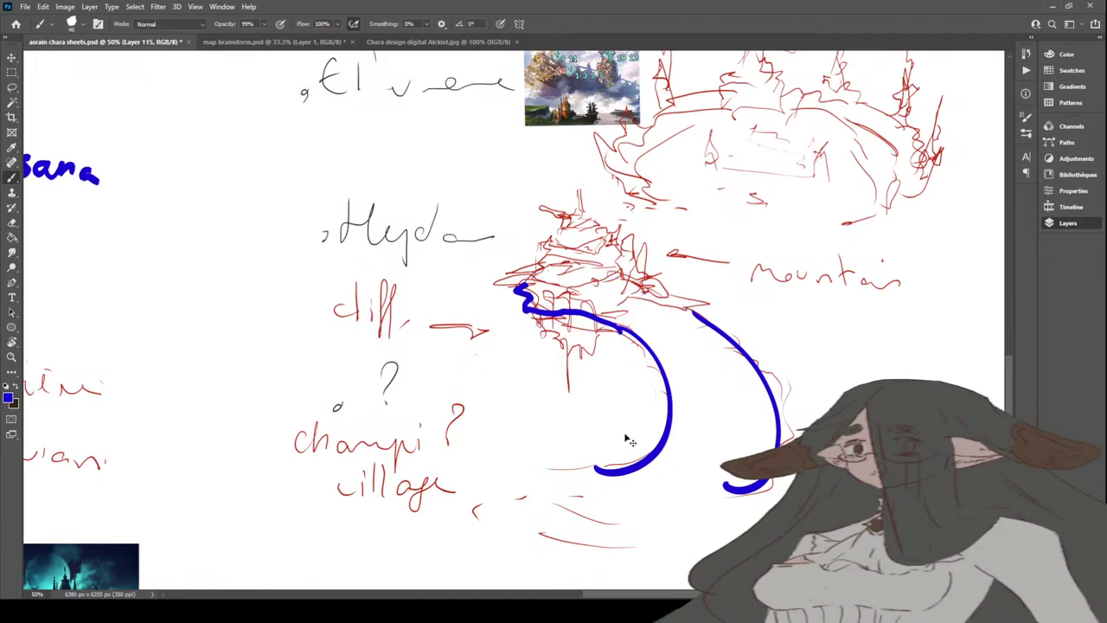
Step: Draw tall blue spires over the castle and the neighbouring tower in the El'vene sketch
{"action": "scroll", "coordinate": [689, 484], "scroll_direction": "up", "scroll_amount": 3}
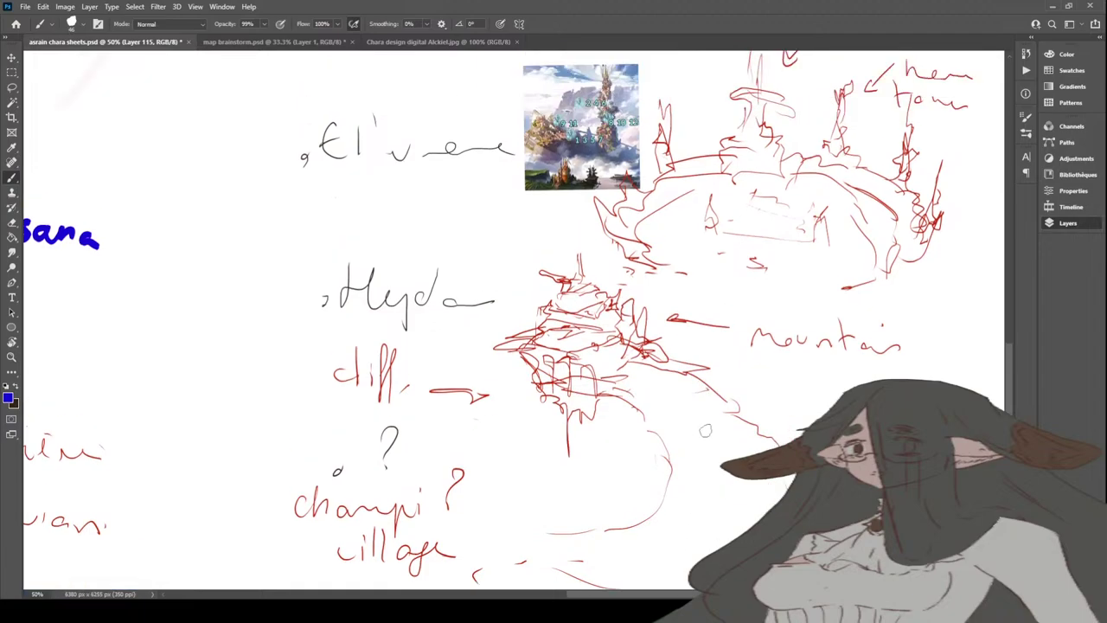
{"action": "scroll", "coordinate": [672, 596], "scroll_direction": "right", "scroll_amount": 3}
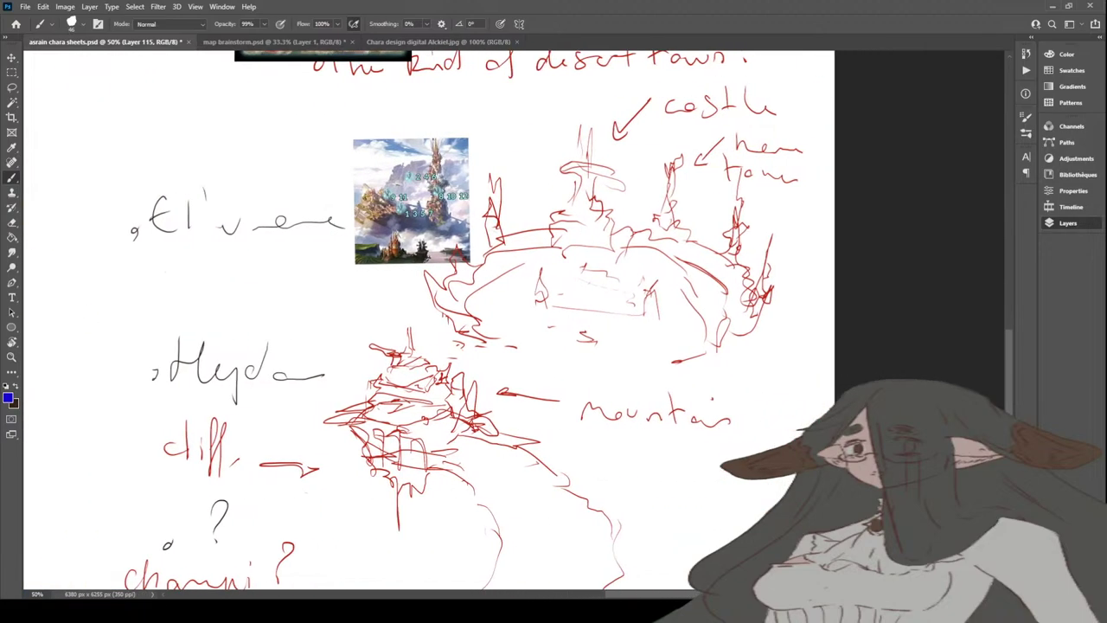
{"action": "scroll", "coordinate": [672, 597], "scroll_direction": "up", "scroll_amount": 1}
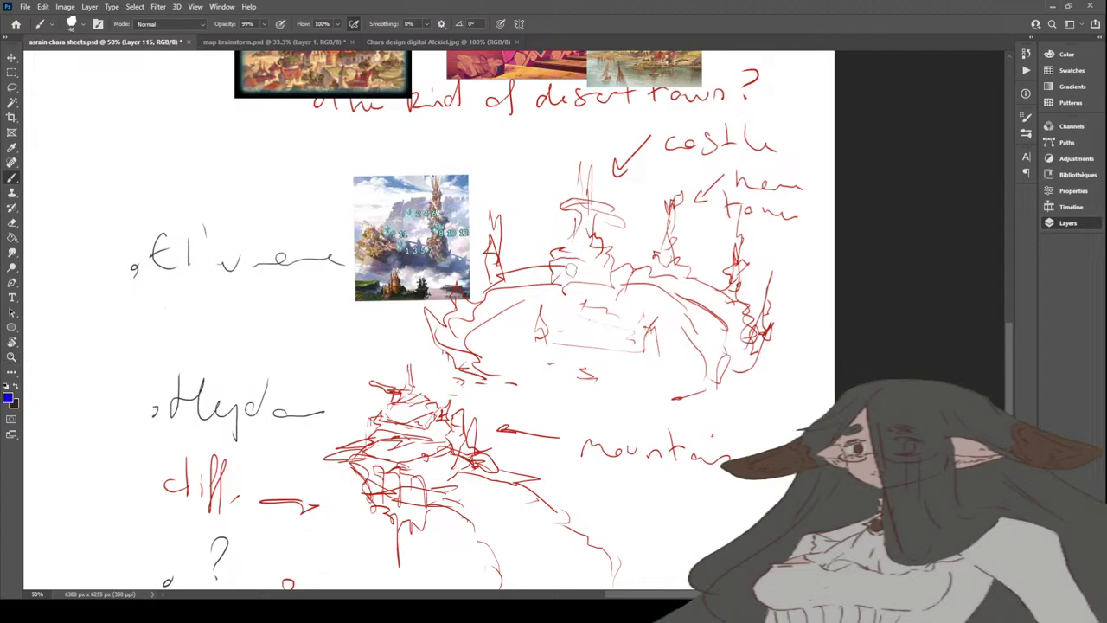
{"action": "mouse_move", "coordinate": [568, 277]}
{"action": "left_mouse_down"}
{"action": "mouse_move", "coordinate": [583, 124]}
{"action": "mouse_move", "coordinate": [590, 216]}
{"action": "mouse_move", "coordinate": [618, 261]}
{"action": "left_mouse_up"}
{"action": "mouse_move", "coordinate": [665, 259]}
{"action": "left_mouse_down"}
{"action": "mouse_move", "coordinate": [671, 151]}
{"action": "mouse_move", "coordinate": [681, 259]}
{"action": "left_mouse_up"}
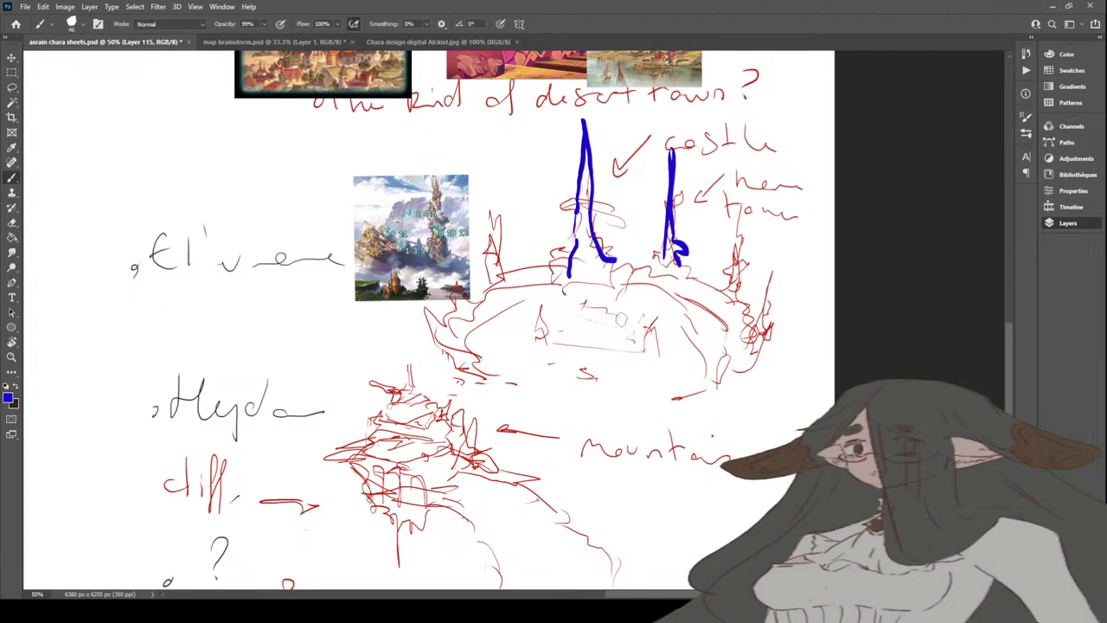
Step: Sketch a tall narrow blue tower with small protruding structures over the El'vene label
{"action": "mouse_move", "coordinate": [247, 131]}
{"action": "left_mouse_down"}
{"action": "mouse_move", "coordinate": [247, 279]}
{"action": "mouse_move", "coordinate": [269, 325]}
{"action": "mouse_move", "coordinate": [251, 332]}
{"action": "left_mouse_up"}
{"action": "left_click_drag", "start_coordinate": [250, 164], "coordinate": [265, 196]}
{"action": "mouse_move", "coordinate": [249, 216]}
{"action": "left_mouse_down"}
{"action": "mouse_move", "coordinate": [233, 235]}
{"action": "mouse_move", "coordinate": [247, 241]}
{"action": "left_mouse_up"}
{"action": "mouse_move", "coordinate": [262, 263]}
{"action": "left_mouse_down"}
{"action": "mouse_move", "coordinate": [273, 270]}
{"action": "mouse_move", "coordinate": [263, 287]}
{"action": "mouse_move", "coordinate": [227, 296]}
{"action": "mouse_move", "coordinate": [234, 313]}
{"action": "left_mouse_up"}
{"action": "left_click_drag", "start_coordinate": [264, 226], "coordinate": [262, 249]}
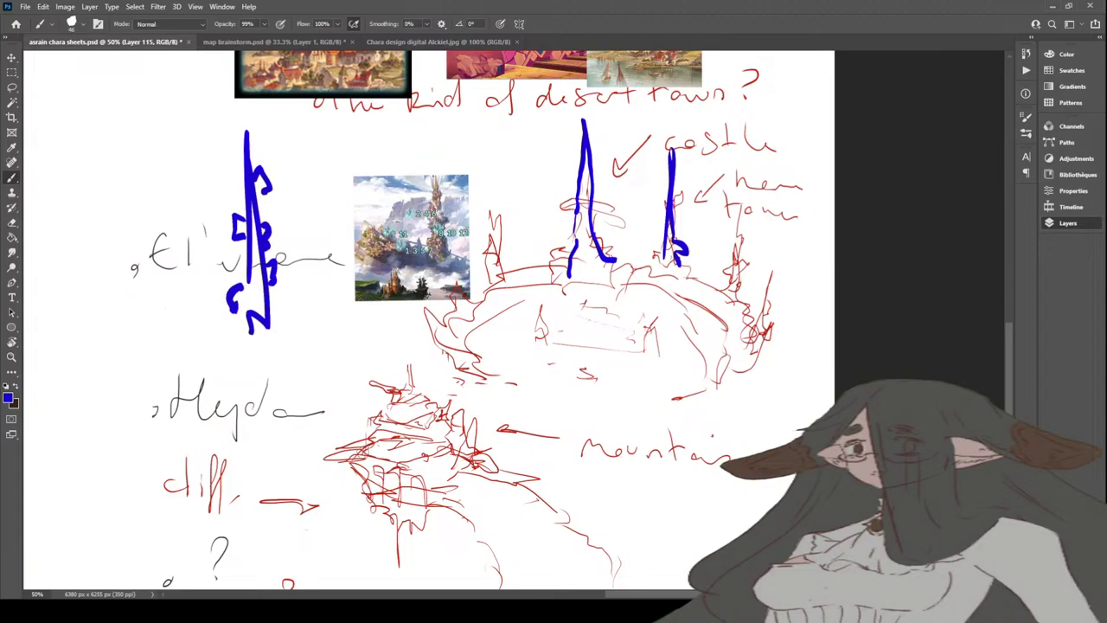
Step: Undo the blue tower over the El'vene label and the blue spires on the castle sketch
{"action": "key", "text": "ctrl+z"}
{"action": "key", "text": "ctrl+z"}
{"action": "key", "text": "ctrl+z"}
{"action": "key", "text": "ctrl+z"}
{"action": "key", "text": "ctrl+z"}
{"action": "key", "text": "ctrl+z"}
{"action": "key", "text": "ctrl+z"}
{"action": "key", "text": "ctrl+z"}
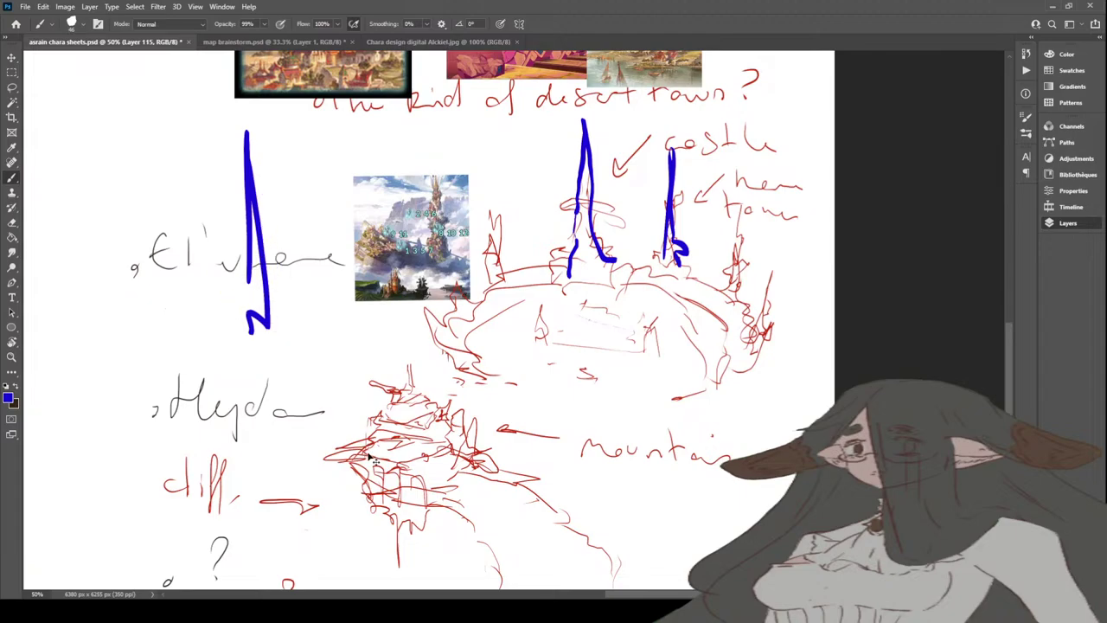
{"action": "key", "text": "ctrl+z"}
{"action": "key", "text": "ctrl+z"}
{"action": "key", "text": "ctrl+z"}
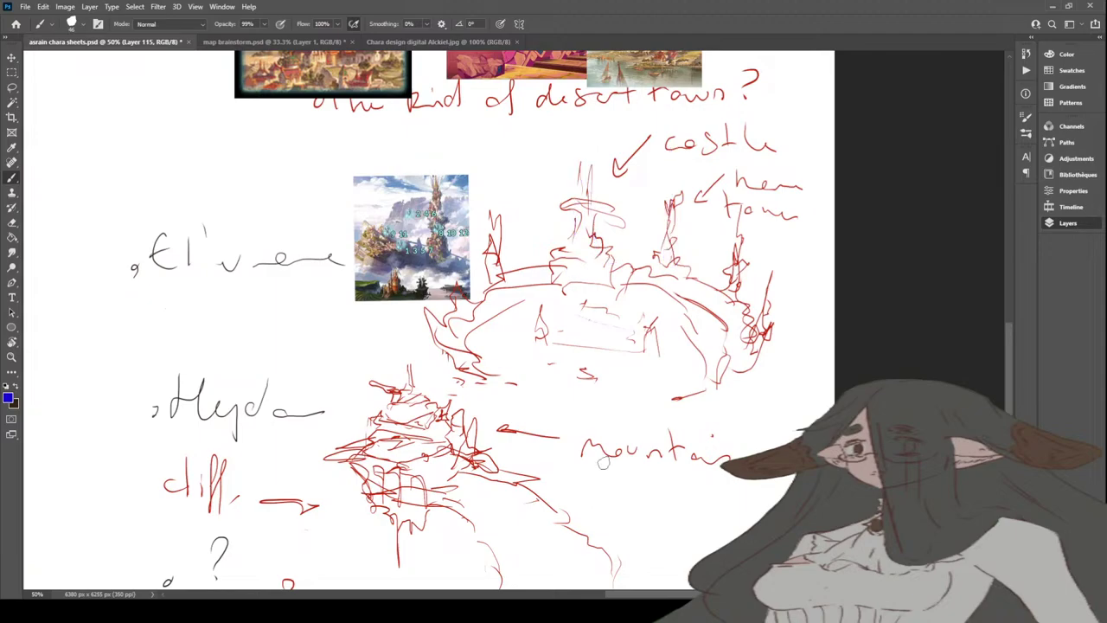
Step: Trace the El'vene sketch's oval rim in blue and mark the towers along its edge
{"action": "scroll", "coordinate": [603, 463], "scroll_direction": "down", "scroll_amount": 2}
{"action": "scroll", "coordinate": [602, 462], "scroll_direction": "up", "scroll_amount": 4}
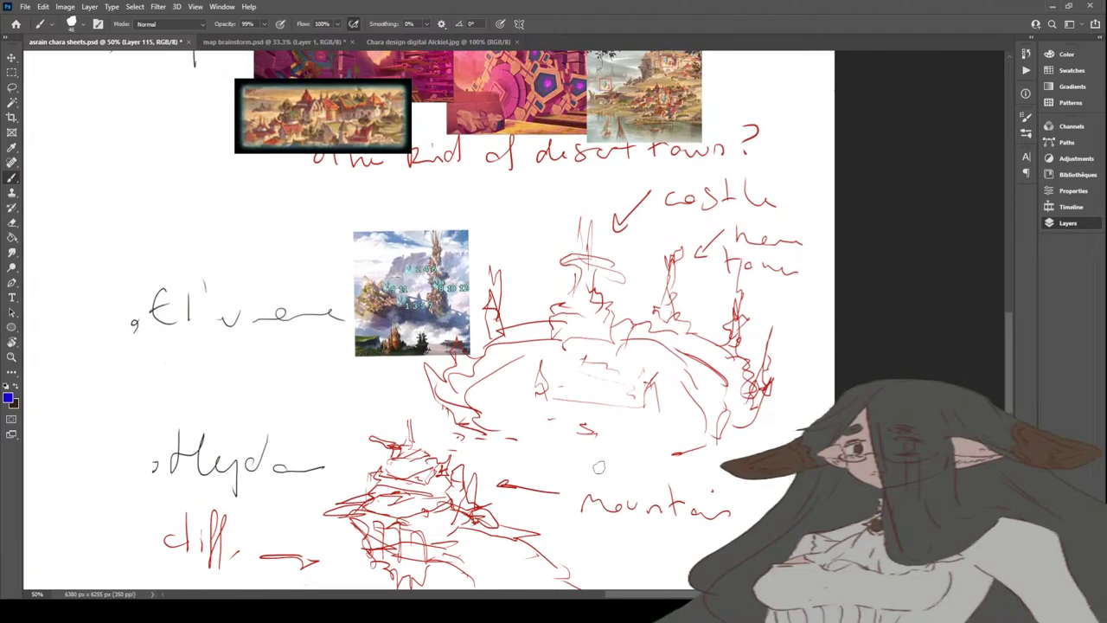
{"action": "mouse_move", "coordinate": [704, 447]}
{"action": "left_mouse_down"}
{"action": "mouse_move", "coordinate": [655, 326]}
{"action": "mouse_move", "coordinate": [471, 421]}
{"action": "mouse_move", "coordinate": [568, 451]}
{"action": "left_mouse_up"}
{"action": "left_click_drag", "start_coordinate": [752, 405], "coordinate": [756, 331]}
{"action": "left_click_drag", "start_coordinate": [714, 353], "coordinate": [705, 277]}
Step: Undo the blue oval and tower marks on the El'vene sketch
{"action": "key", "text": "ctrl+z"}
{"action": "key", "text": "ctrl+z"}
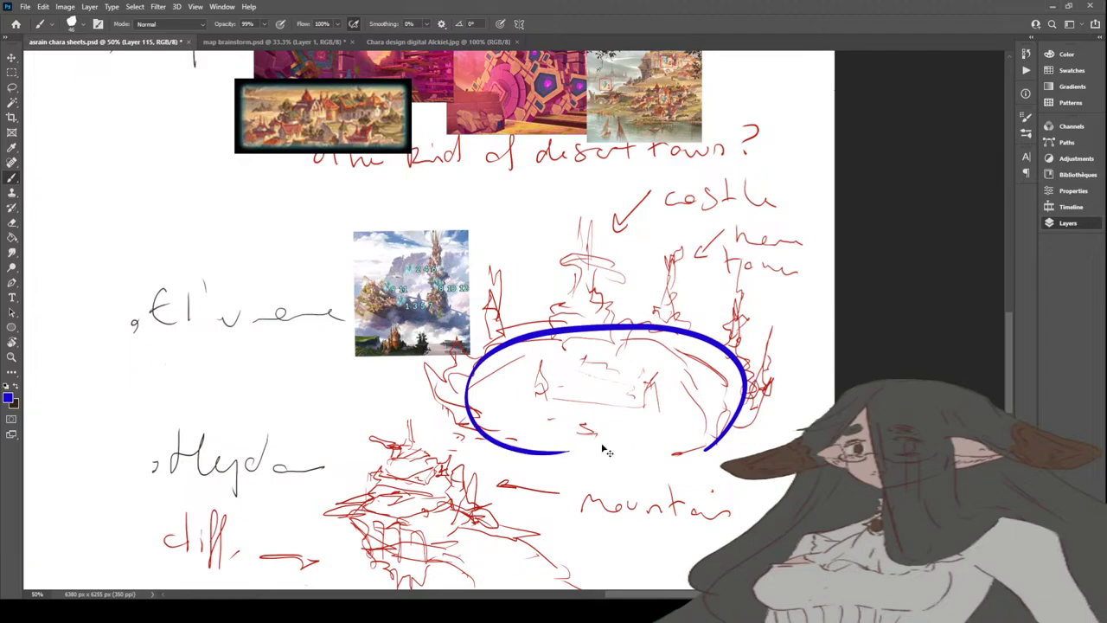
{"action": "key", "text": "ctrl+z"}
Step: Look over the desert town references, the RE:WIND image group and the snowy Shivaca Shakti images
{"action": "scroll", "coordinate": [607, 450], "scroll_direction": "up", "scroll_amount": 8}
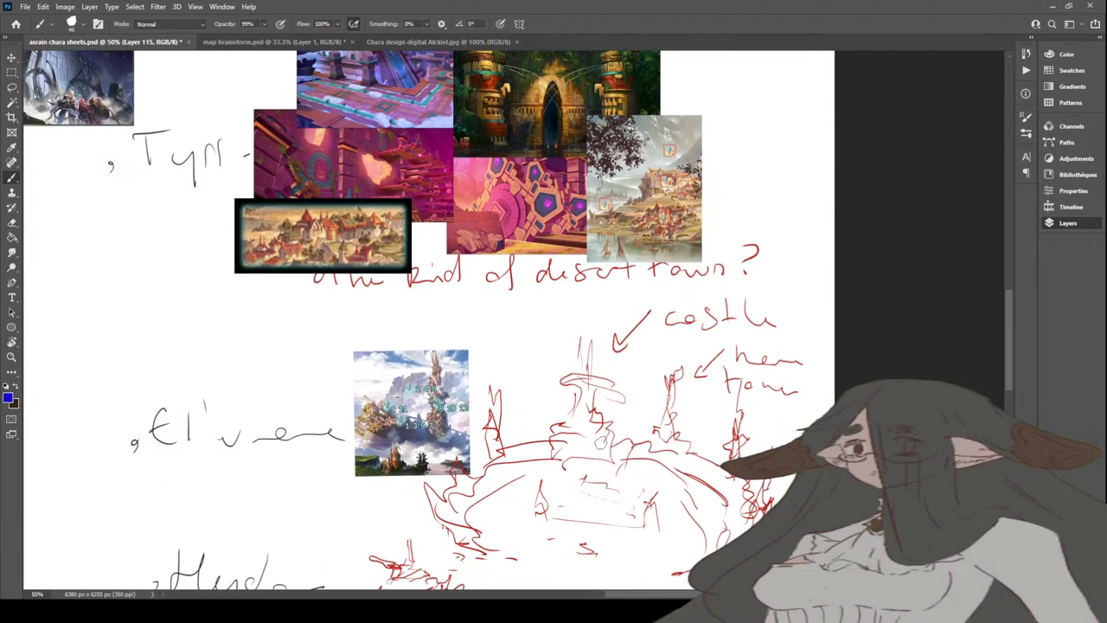
{"action": "scroll", "coordinate": [600, 442], "scroll_direction": "up", "scroll_amount": 2}
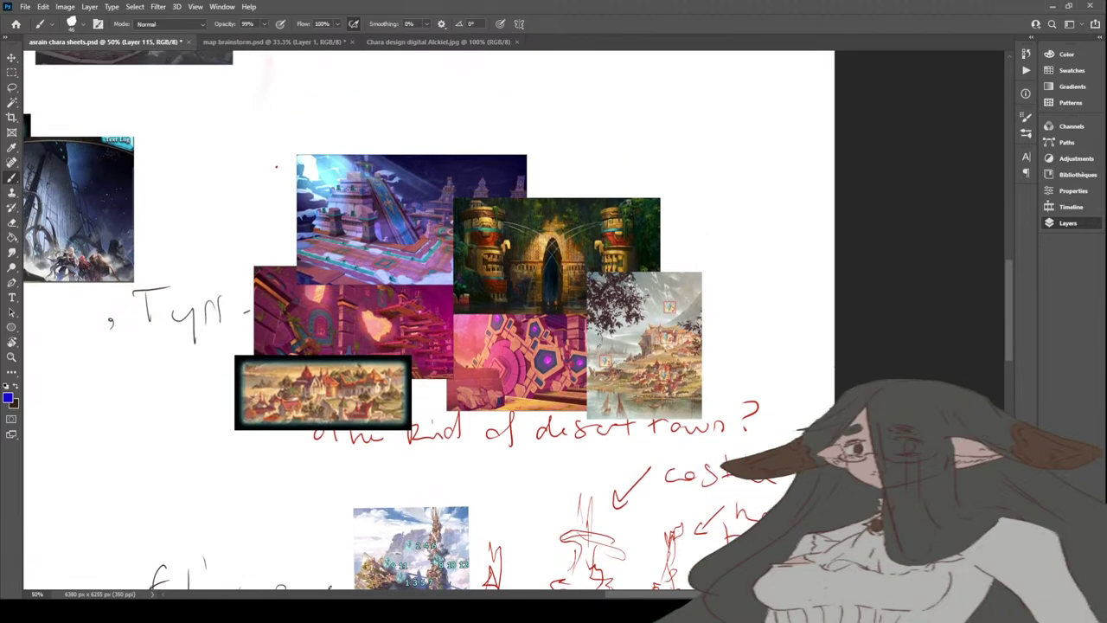
{"action": "scroll", "coordinate": [611, 347], "scroll_direction": "up", "scroll_amount": 10}
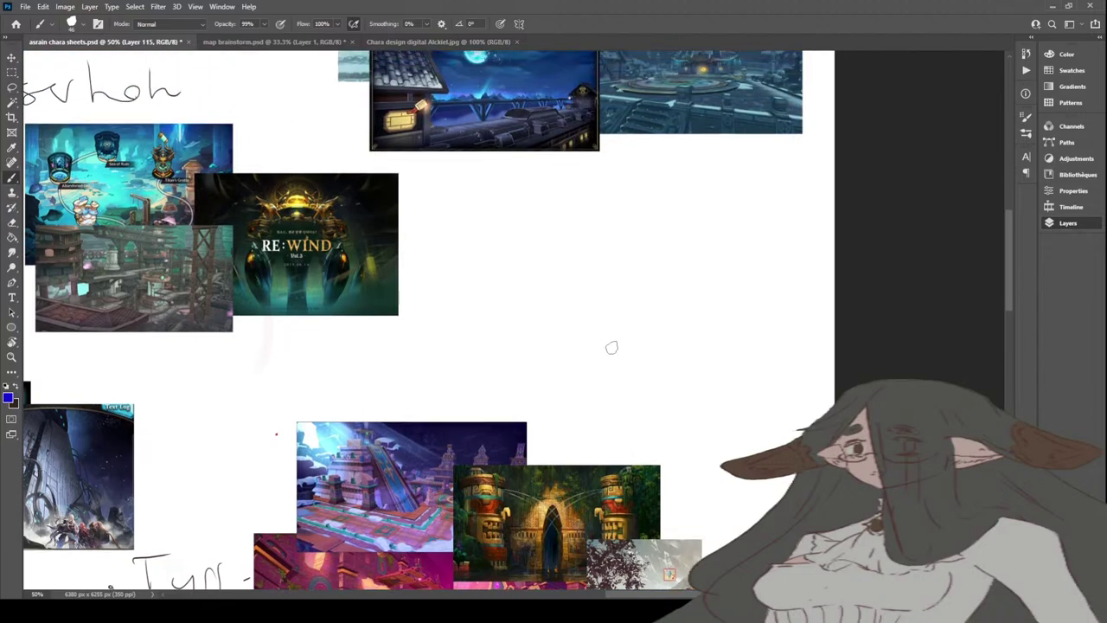
{"action": "scroll", "coordinate": [554, 360], "scroll_direction": "left", "scroll_amount": 5}
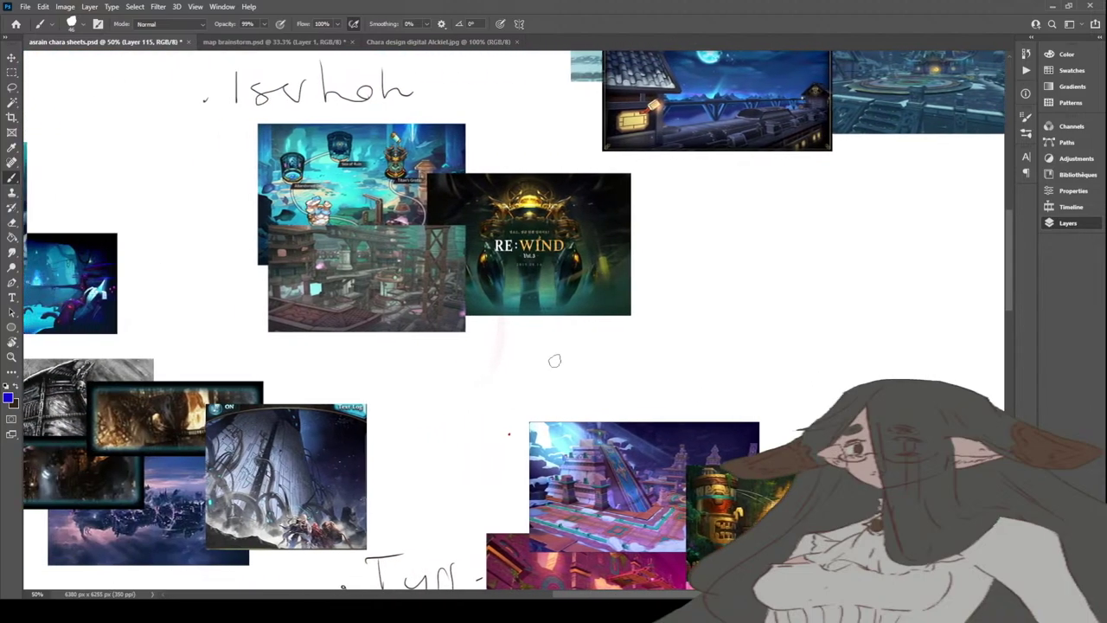
{"action": "scroll", "coordinate": [554, 361], "scroll_direction": "up", "scroll_amount": 4}
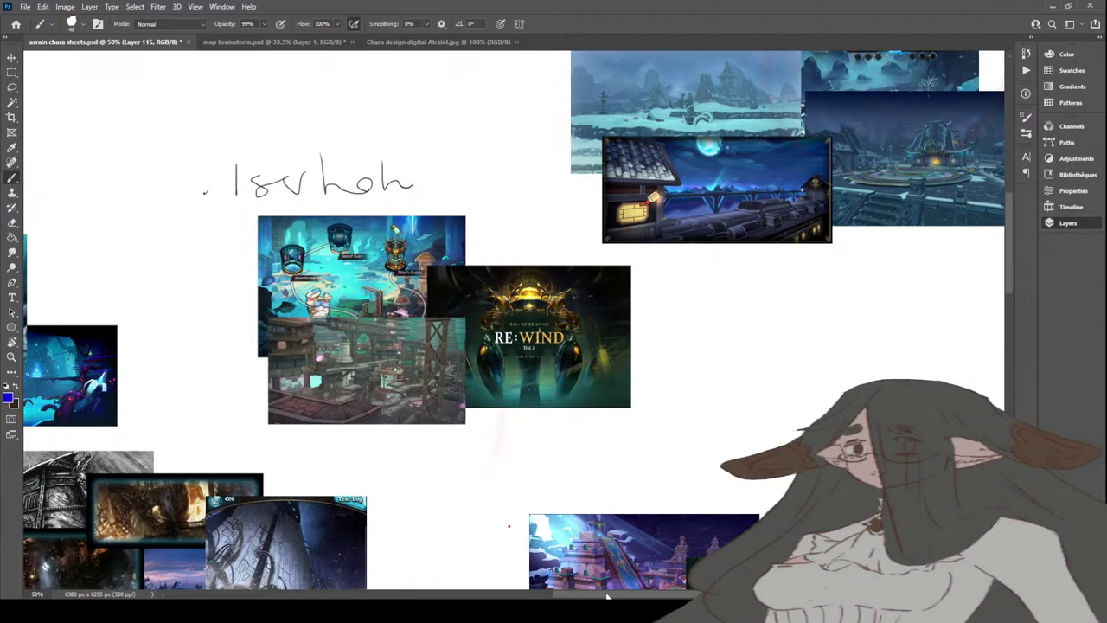
{"action": "scroll", "coordinate": [608, 597], "scroll_direction": "right", "scroll_amount": 5}
{"action": "scroll", "coordinate": [607, 597], "scroll_direction": "up", "scroll_amount": 5}
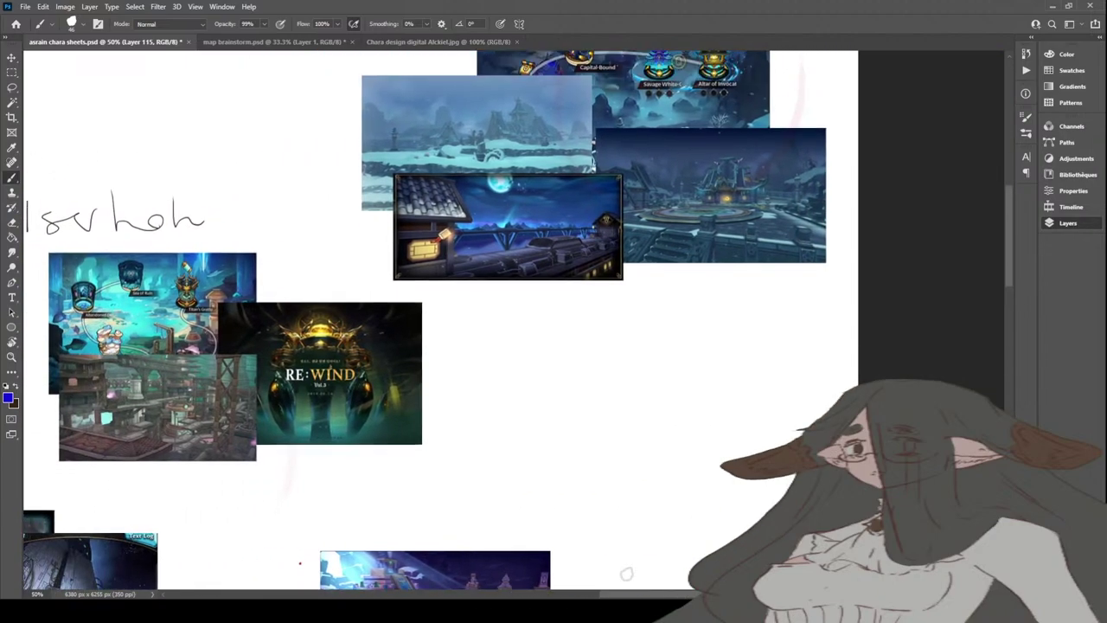
{"action": "scroll", "coordinate": [626, 572], "scroll_direction": "up", "scroll_amount": 3}
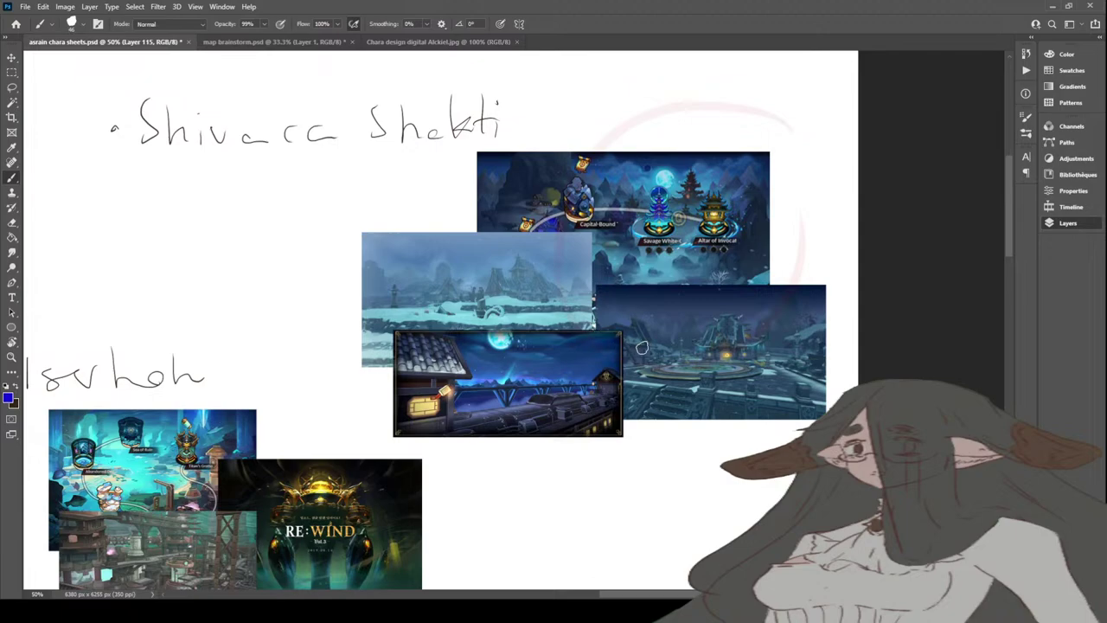
Step: Zoom the reference sheet out to 16.7% for an overview of the city image groups
{"action": "left_click", "coordinate": [11, 355]}
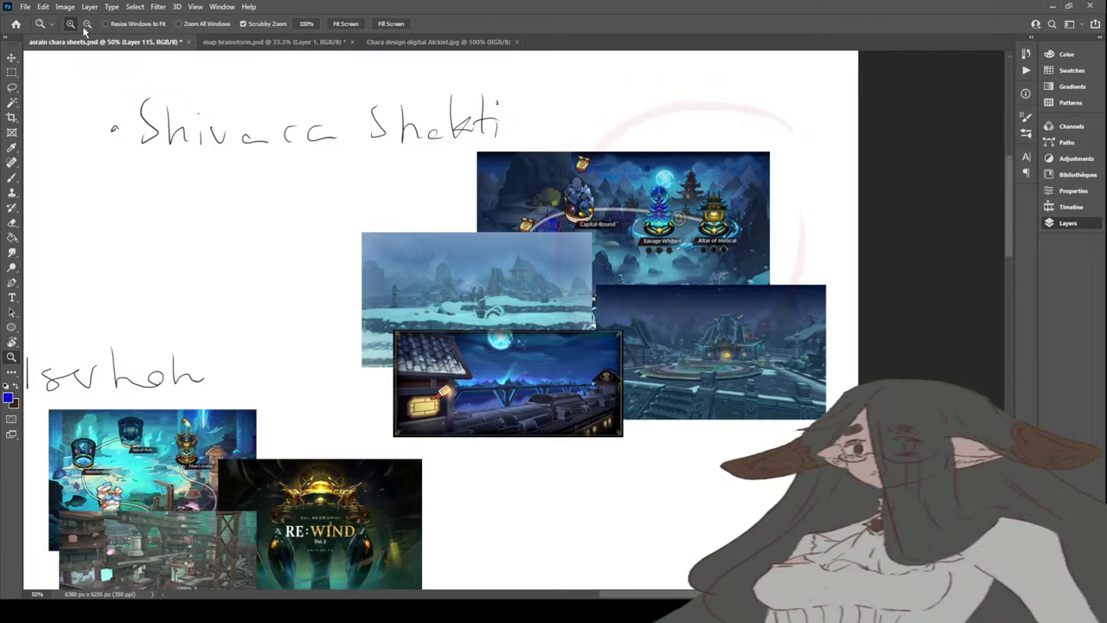
{"action": "left_click", "coordinate": [86, 23]}
{"action": "left_click", "coordinate": [412, 331]}
{"action": "left_click", "coordinate": [412, 332]}
{"action": "left_click", "coordinate": [412, 331]}
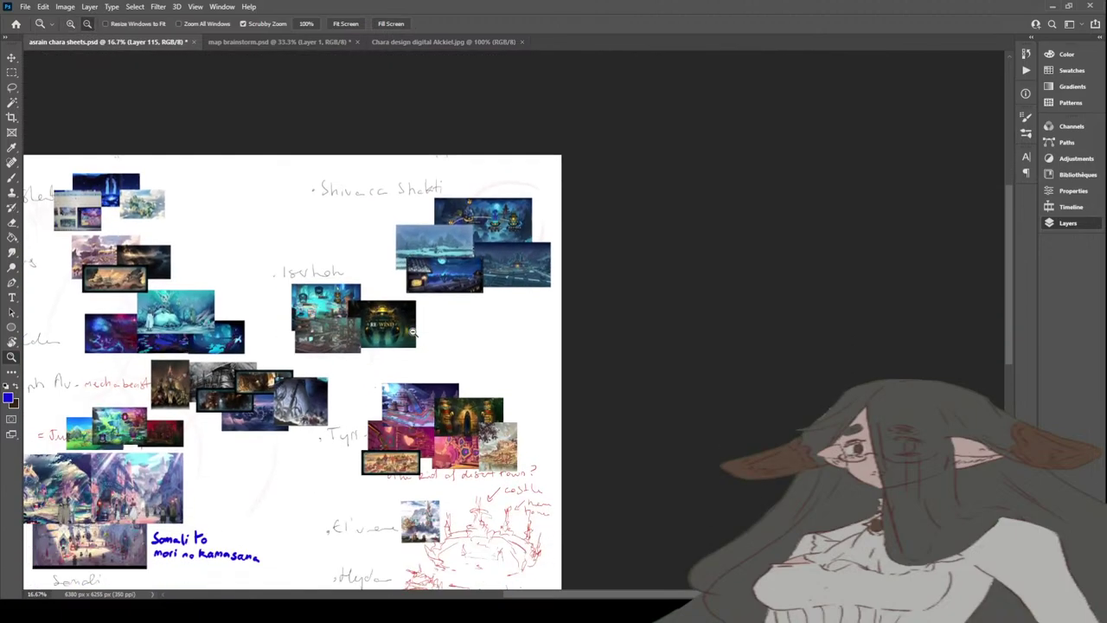
Step: Undo the blue handwritten title beside the Somali images on the reference sheet, with the whole sheet visible at 12.5%
{"action": "scroll", "coordinate": [412, 331], "scroll_direction": "down", "scroll_amount": 5}
{"action": "left_click", "coordinate": [411, 471]}
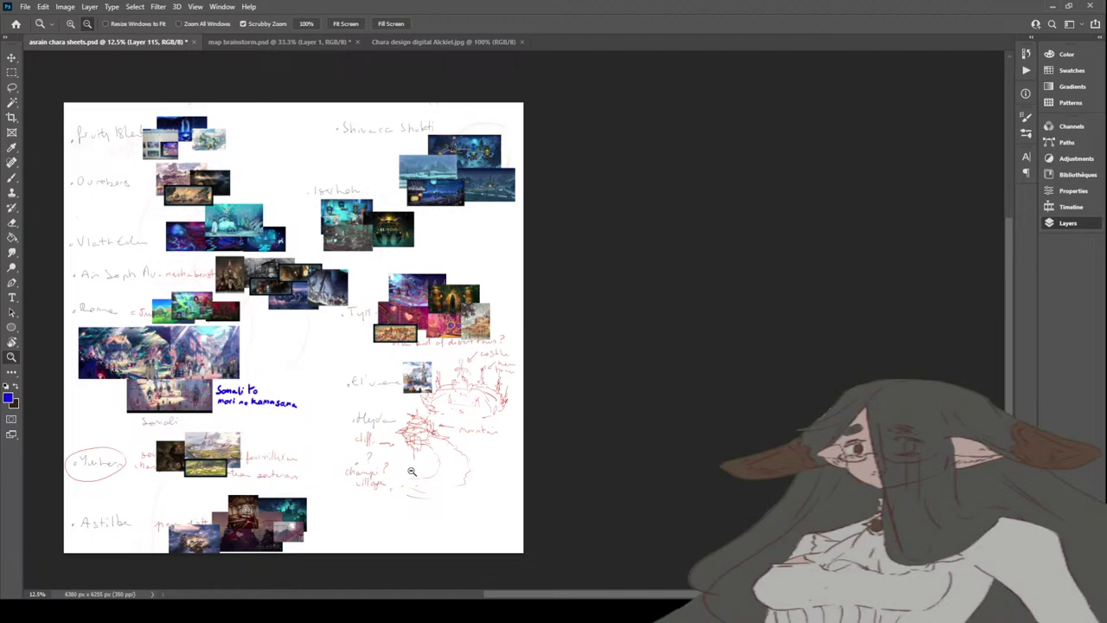
{"action": "key", "text": "ctrl+z"}
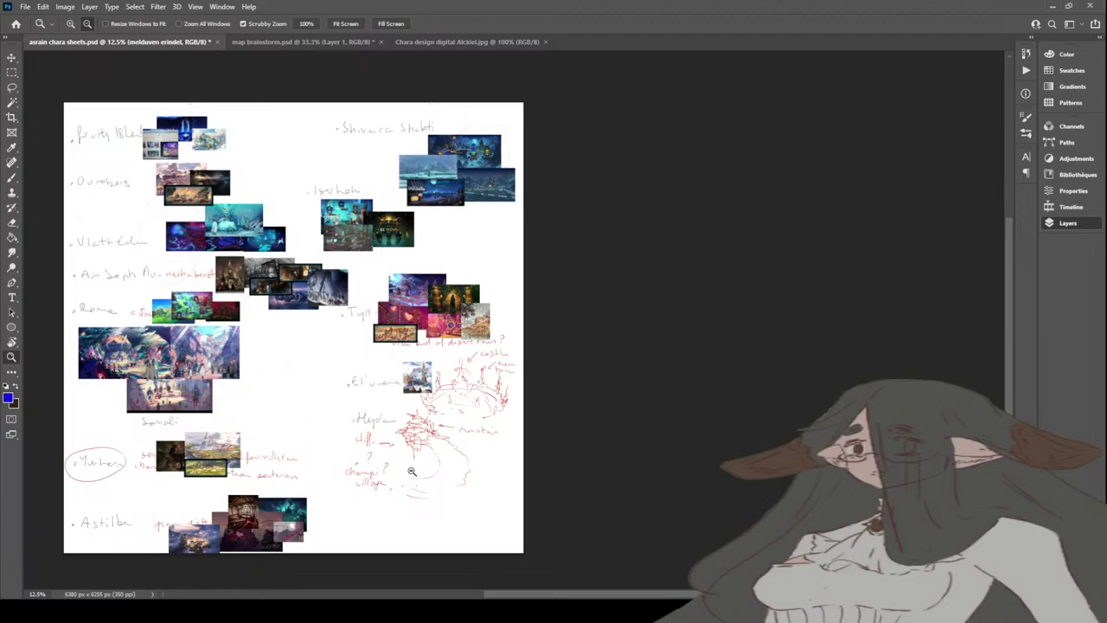
Step: Undo the blue marks over Hyda and its curved peninsula on the map in map brainstorm.psd
{"action": "left_click", "coordinate": [269, 42]}
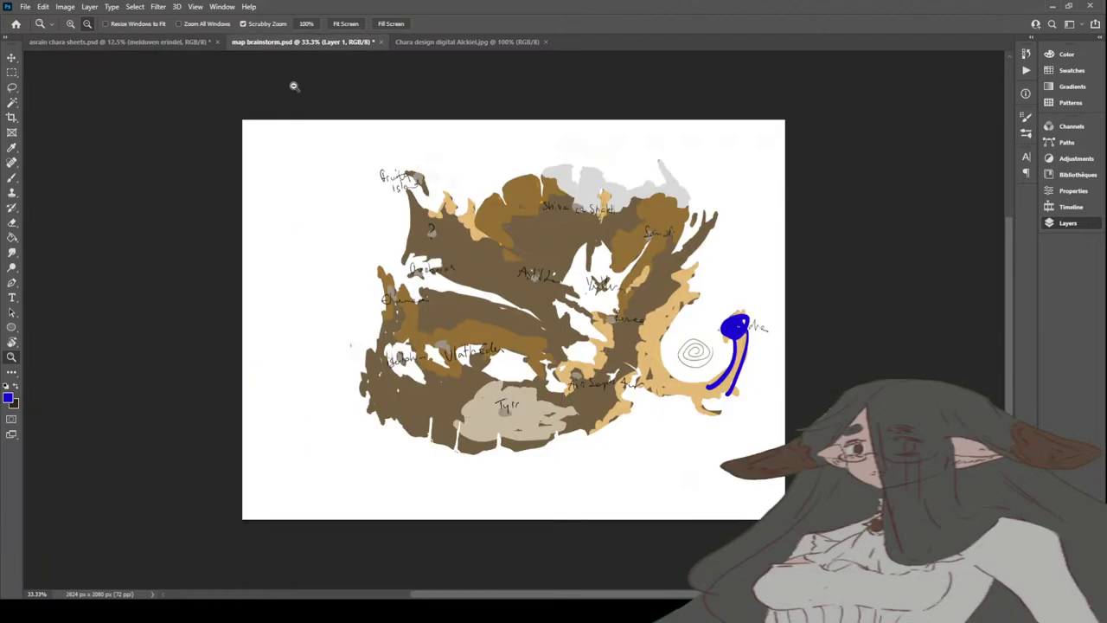
{"action": "key", "text": "ctrl+z"}
{"action": "key", "text": "ctrl+z"}
{"action": "key", "text": "ctrl+z"}
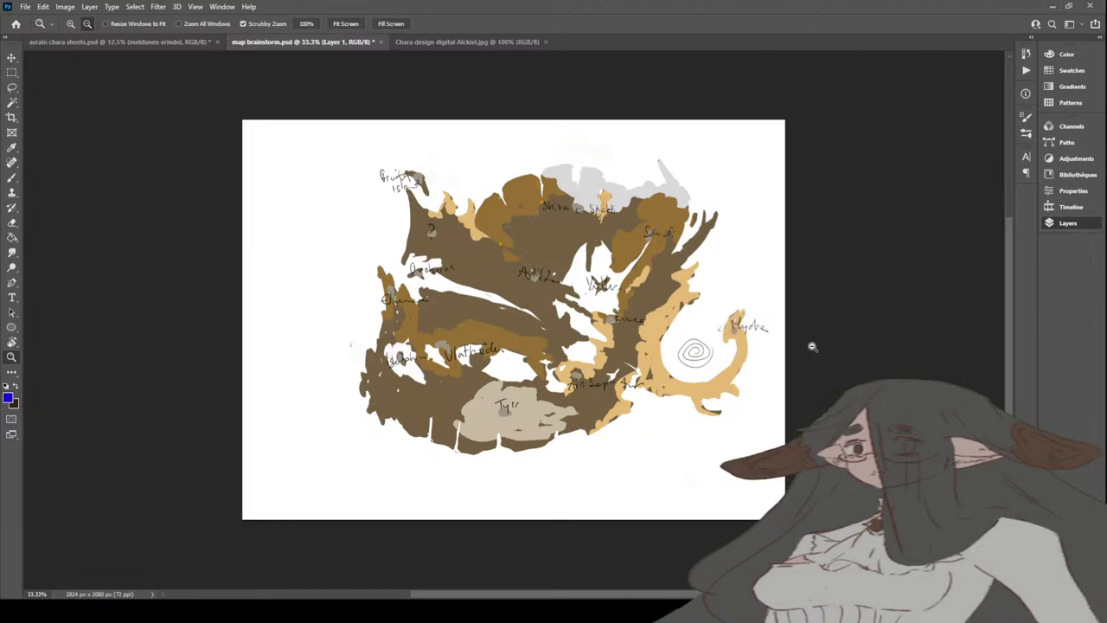
Step: Mark the map's cities with blue brush dots, from Hyda to Shivaca Shakti and Astilbe, and trace a large loop around the central continent
{"action": "key", "text": "b"}
{"action": "left_click", "coordinate": [733, 326]}
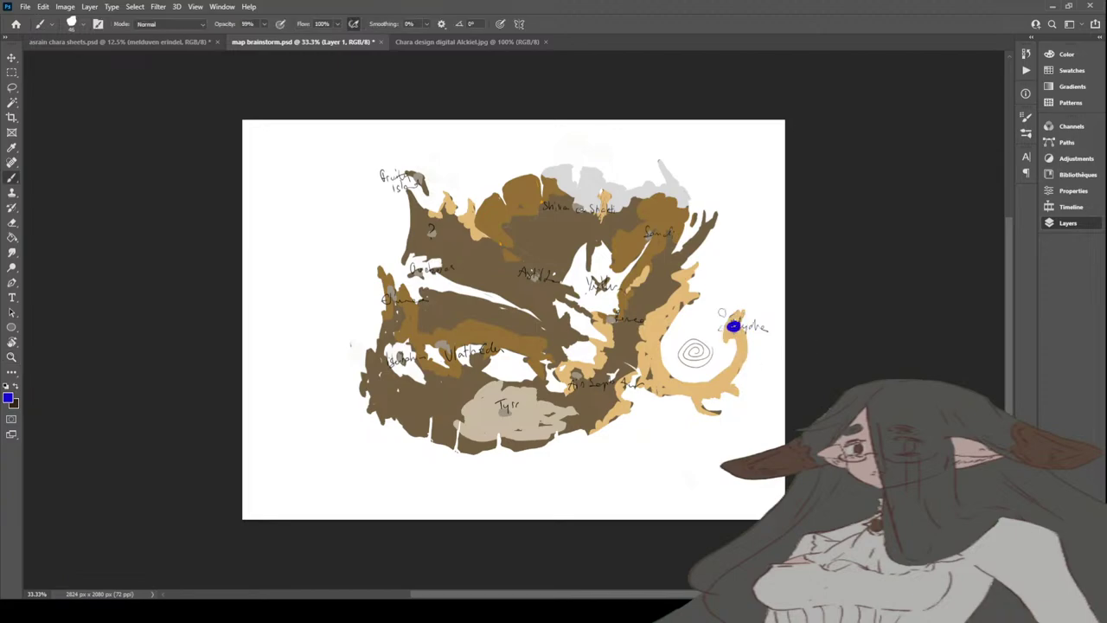
{"action": "left_click", "coordinate": [394, 302]}
{"action": "left_click", "coordinate": [405, 360]}
{"action": "left_click", "coordinate": [420, 272]}
{"action": "left_click", "coordinate": [412, 178]}
{"action": "left_click", "coordinate": [467, 352]}
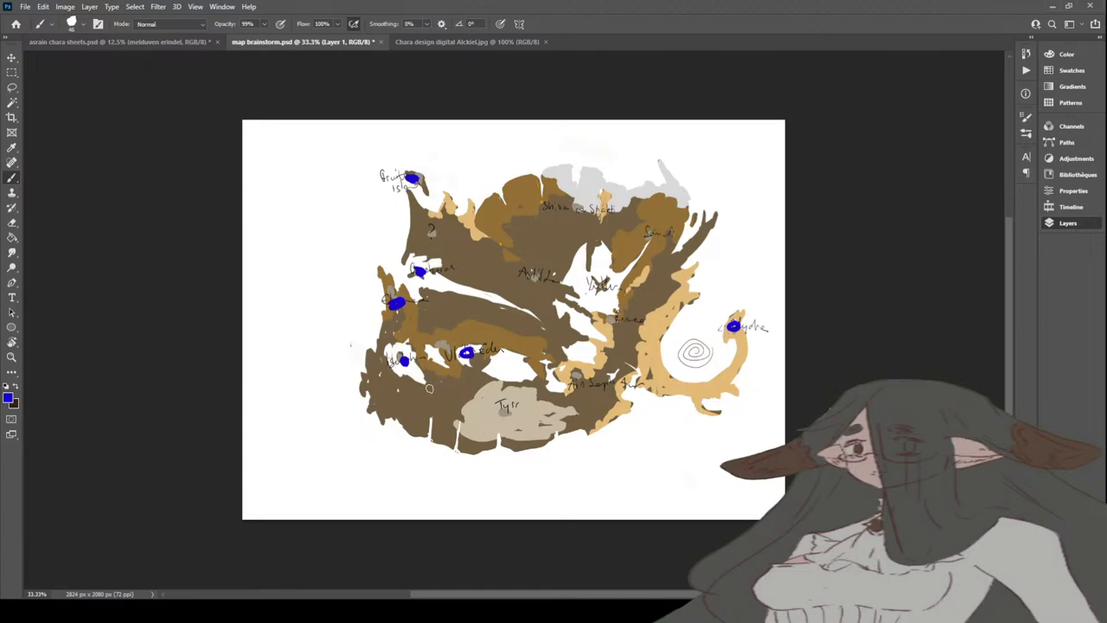
{"action": "left_click", "coordinate": [508, 410]}
{"action": "left_click", "coordinate": [578, 376]}
{"action": "left_click", "coordinate": [615, 316]}
{"action": "left_click", "coordinate": [652, 232]}
{"action": "left_click", "coordinate": [601, 284]}
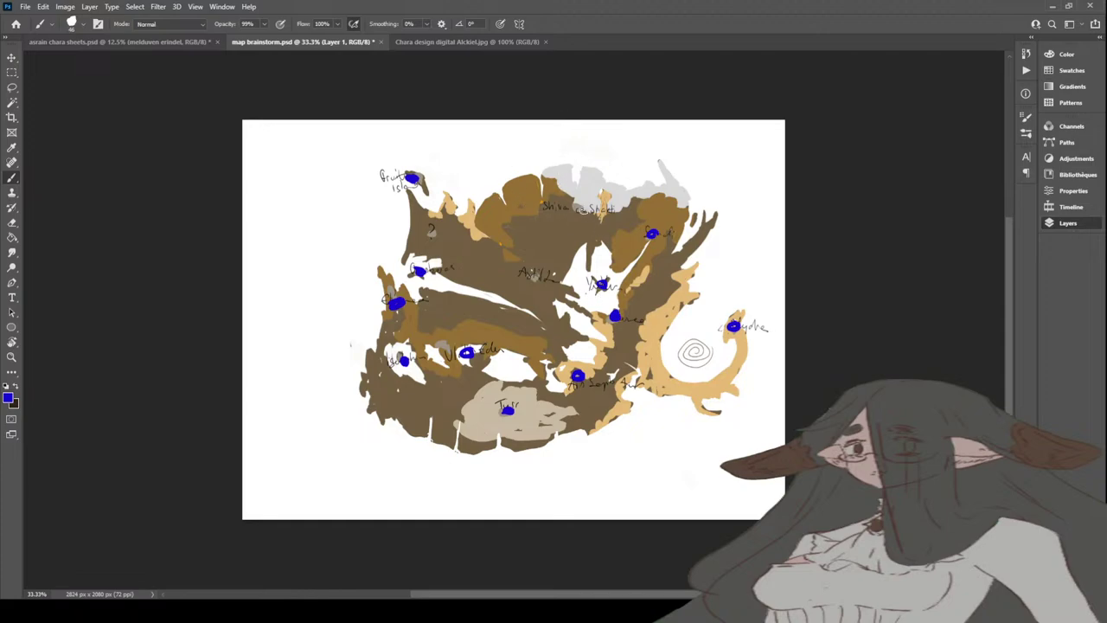
{"action": "left_click", "coordinate": [588, 210]}
{"action": "left_click", "coordinate": [535, 276]}
{"action": "left_click", "coordinate": [434, 234]}
{"action": "mouse_move", "coordinate": [498, 255]}
{"action": "left_mouse_down"}
{"action": "mouse_move", "coordinate": [568, 222]}
{"action": "mouse_move", "coordinate": [648, 286]}
{"action": "mouse_move", "coordinate": [599, 401]}
{"action": "mouse_move", "coordinate": [471, 442]}
{"action": "mouse_move", "coordinate": [414, 396]}
{"action": "mouse_move", "coordinate": [440, 340]}
{"action": "mouse_move", "coordinate": [511, 335]}
{"action": "mouse_move", "coordinate": [531, 309]}
{"action": "mouse_move", "coordinate": [490, 274]}
{"action": "mouse_move", "coordinate": [485, 232]}
{"action": "mouse_move", "coordinate": [674, 301]}
{"action": "mouse_move", "coordinate": [579, 414]}
{"action": "mouse_move", "coordinate": [454, 406]}
{"action": "mouse_move", "coordinate": [511, 314]}
{"action": "mouse_move", "coordinate": [518, 243]}
{"action": "left_mouse_up"}
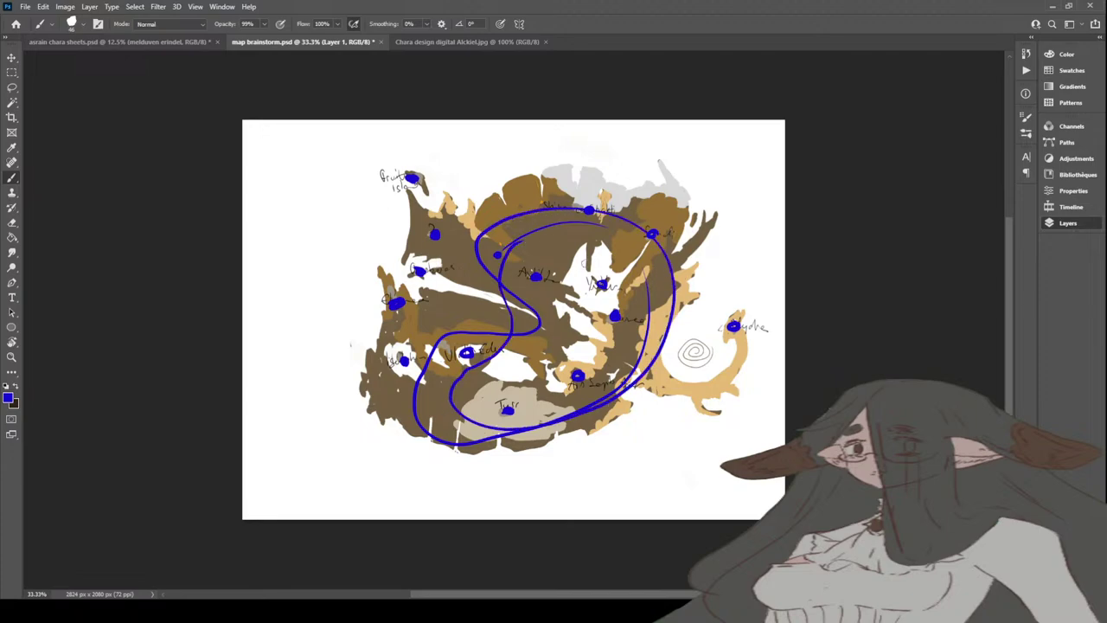
Step: Undo the blue loop strokes and delete the layer holding the city dots
{"action": "key", "text": "ctrl+z"}
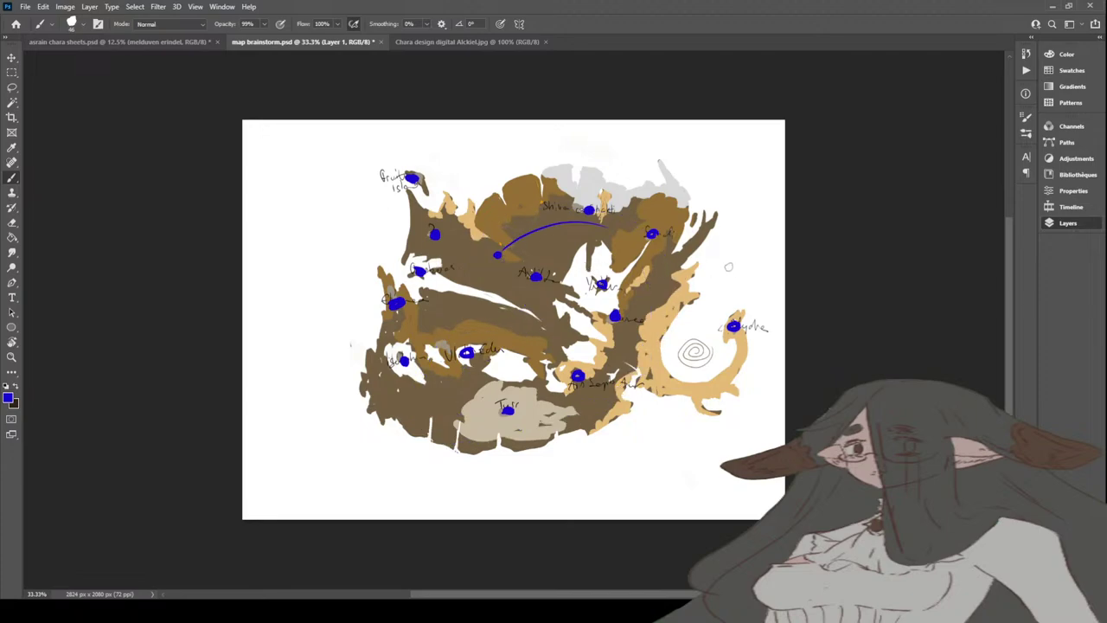
{"action": "key", "text": "Delete"}
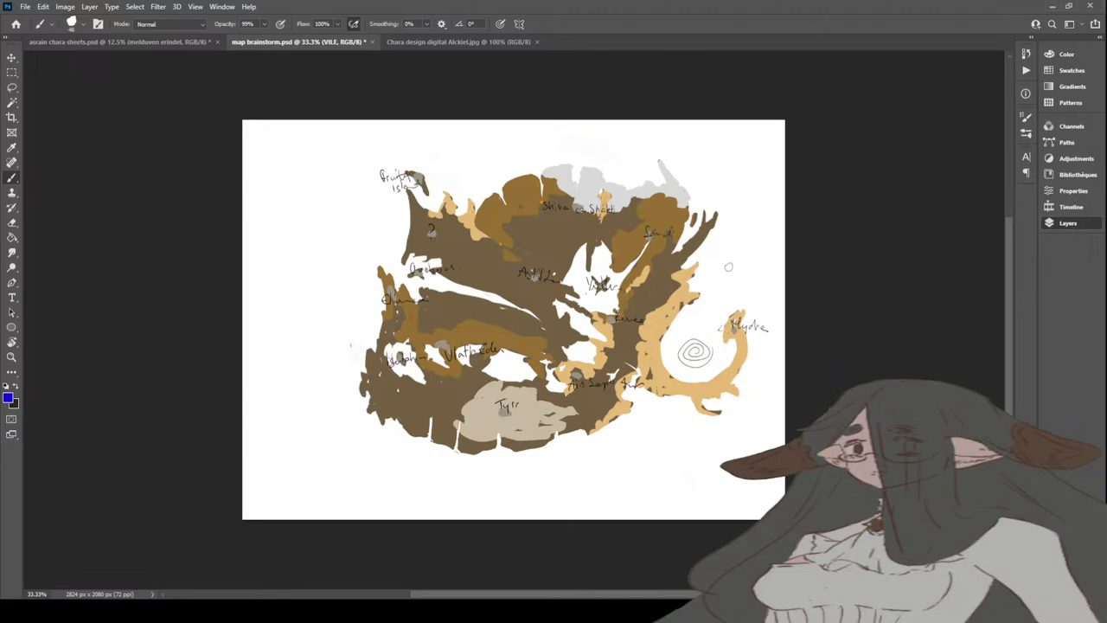
Step: Go over the city ruler list and town notes in asrain chara sheets.psd, hide the ville theme/federation layer and select the ville layer
{"action": "left_click", "coordinate": [166, 42]}
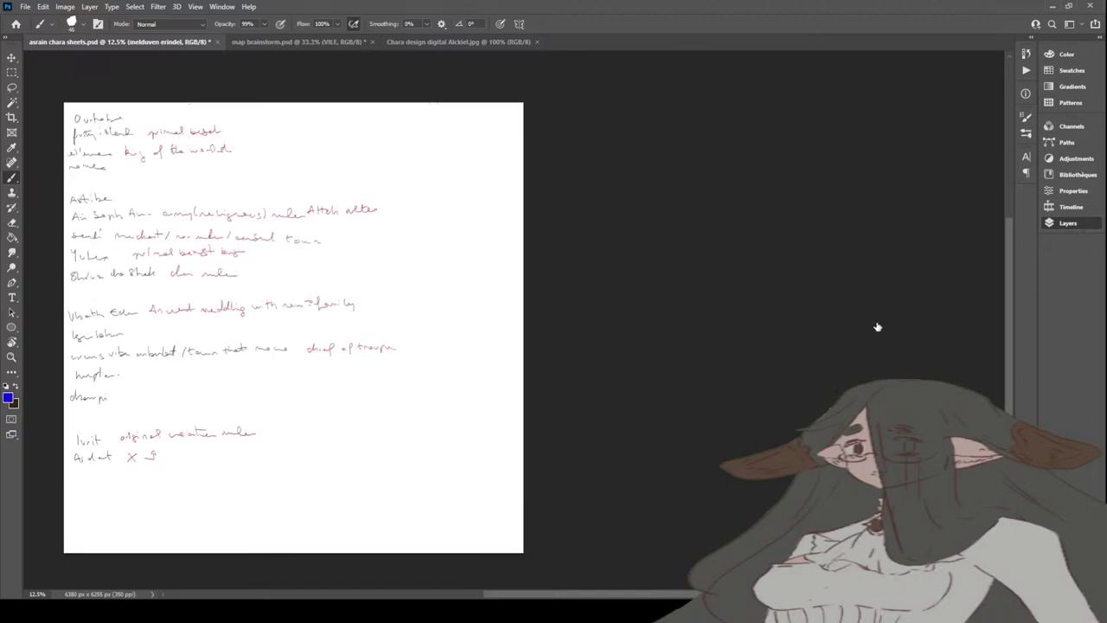
{"action": "key", "text": "alt+bracketleft"}
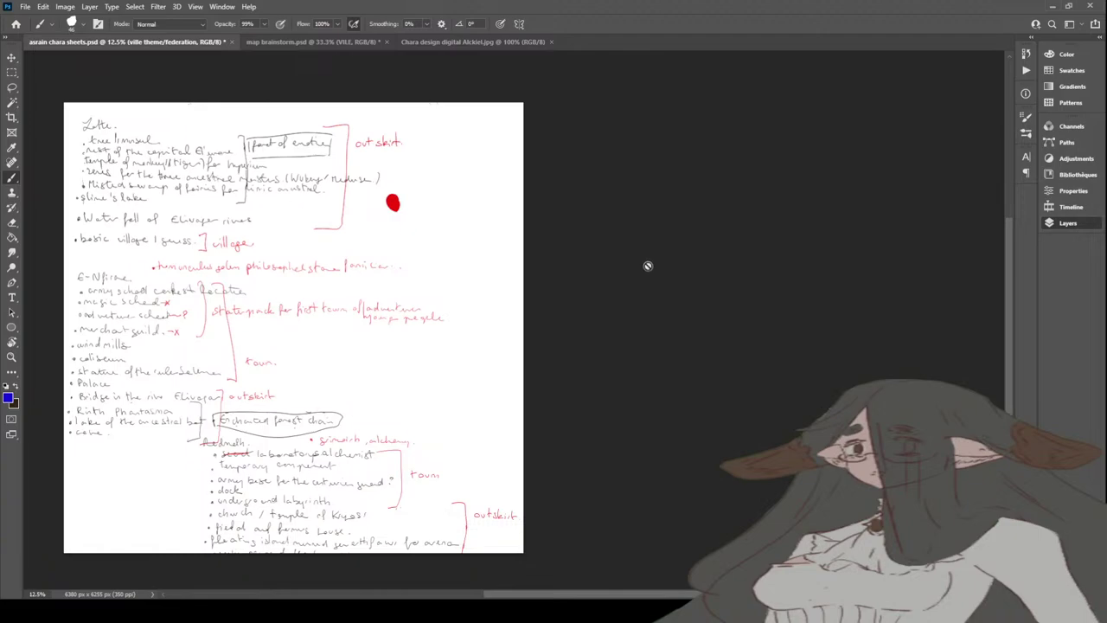
{"action": "key", "text": "ctrl+comma"}
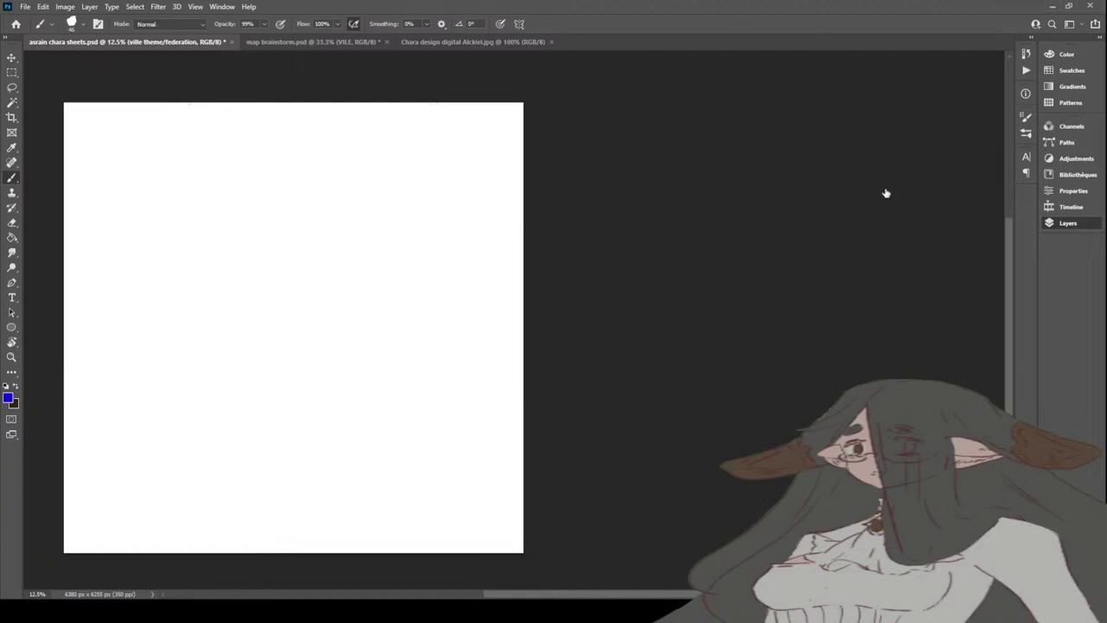
{"action": "key", "text": "alt+bracketright"}
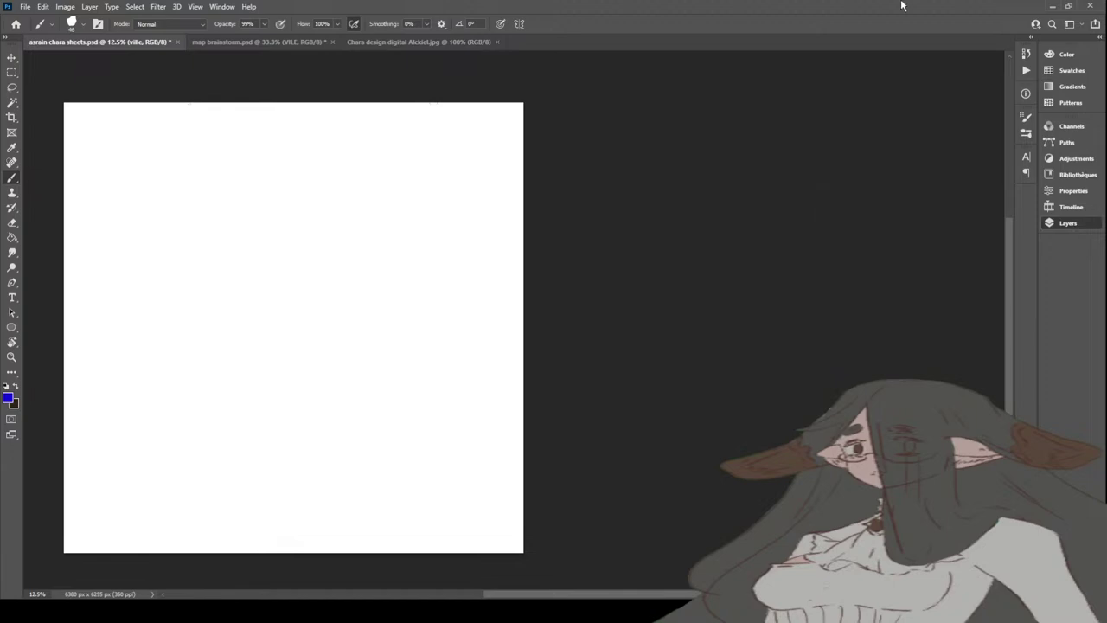
{"action": "left_click_drag", "start_coordinate": [666, 595], "coordinate": [638, 597]}
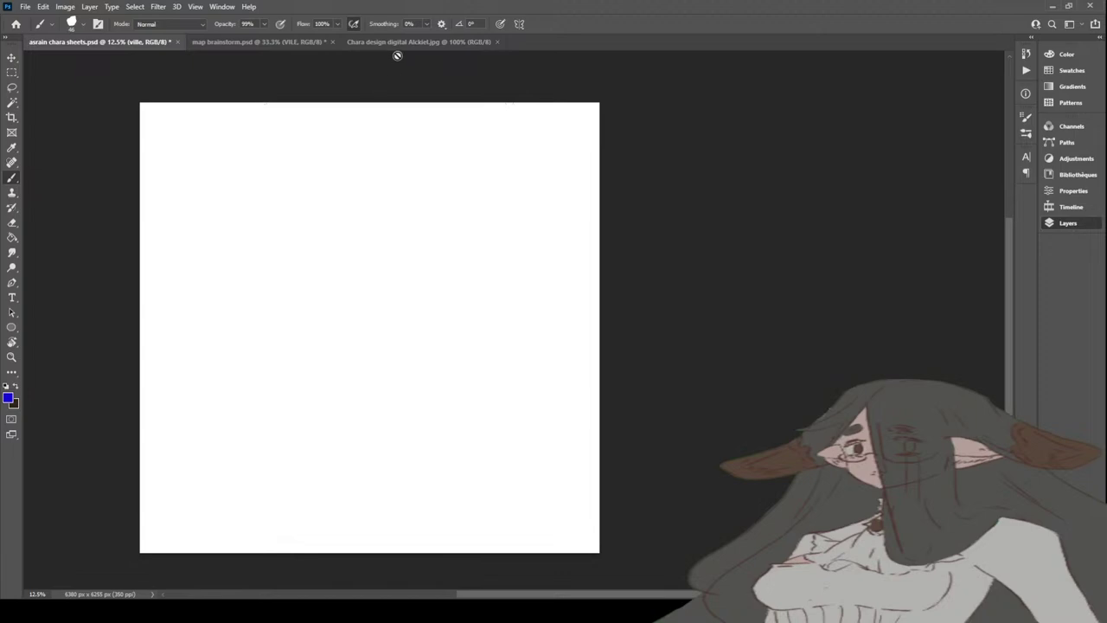
Step: Close Chara design digital Alckiel.jpg after a last look at the map, and return to asrain chara sheets.psd
{"action": "left_click", "coordinate": [301, 46]}
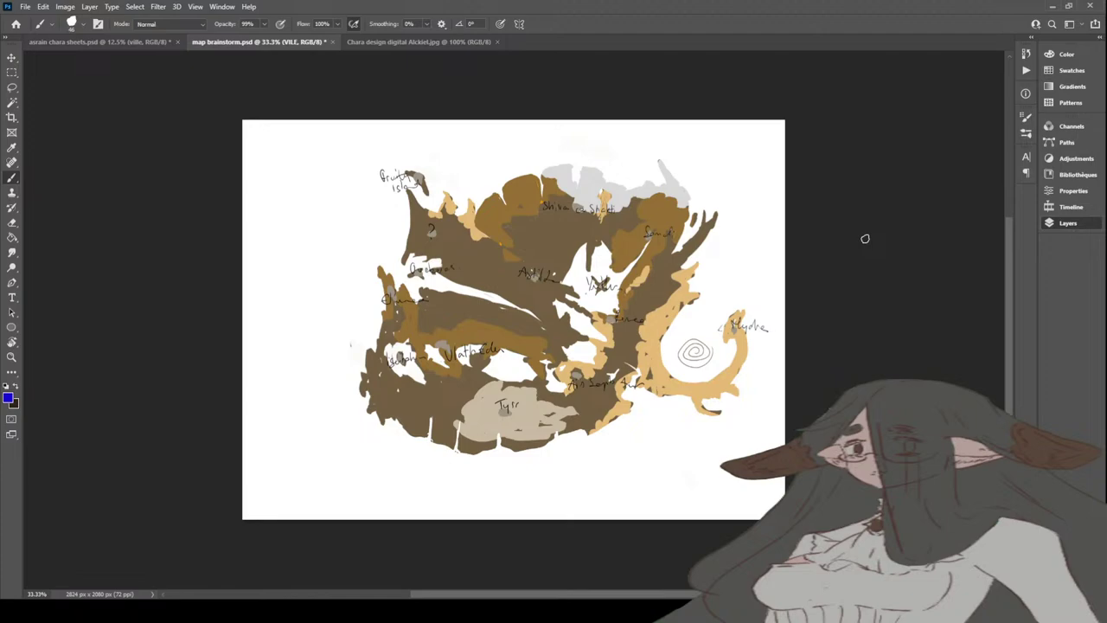
{"action": "left_click", "coordinate": [381, 43]}
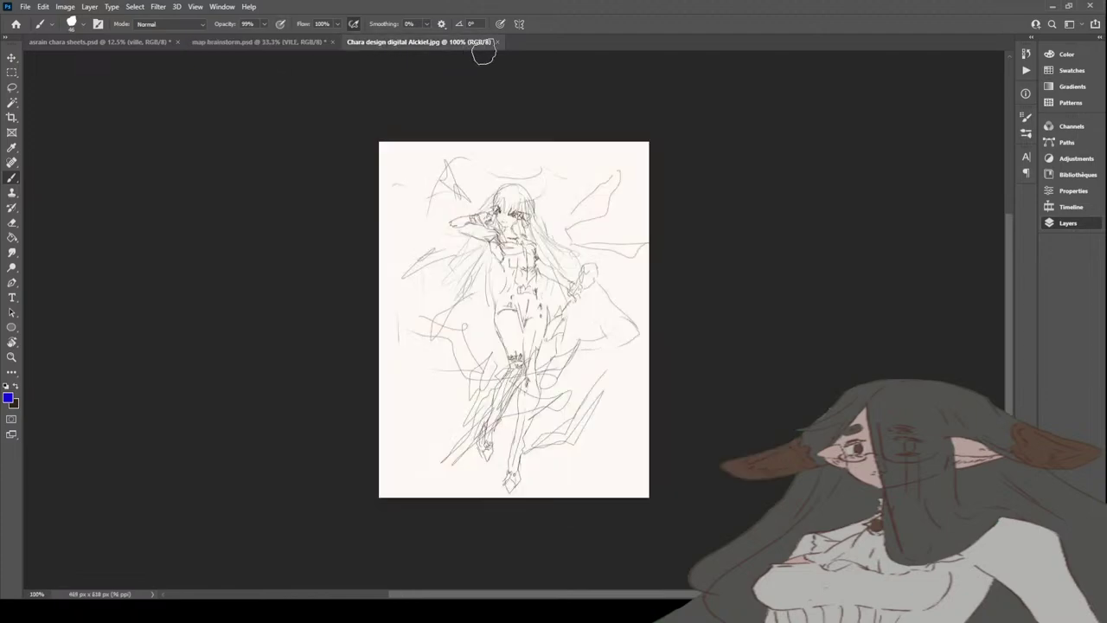
{"action": "left_click", "coordinate": [496, 42]}
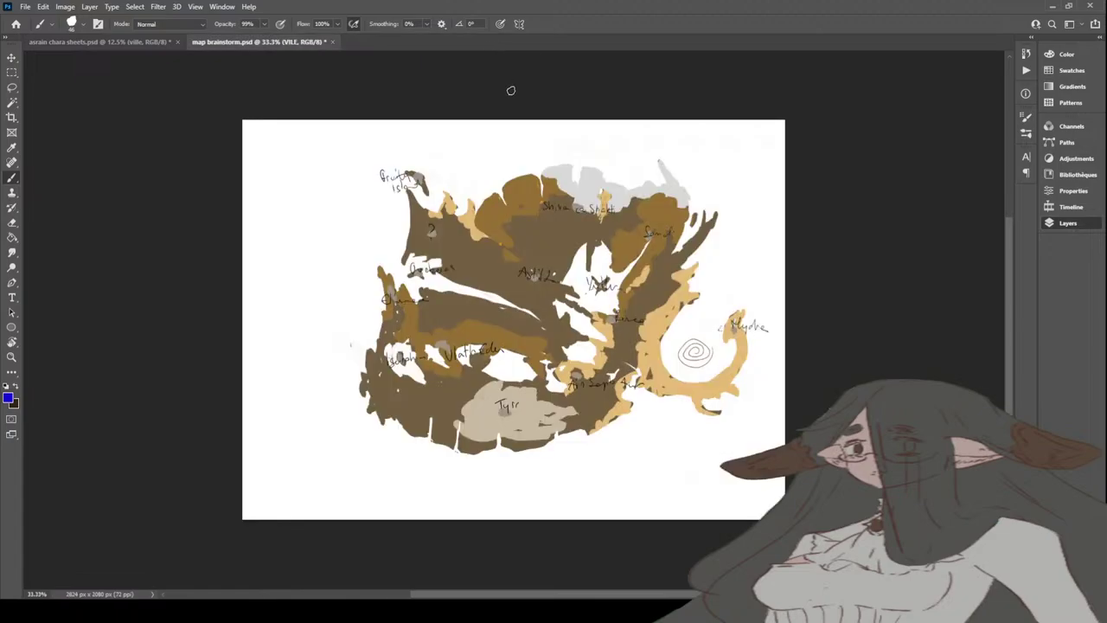
{"action": "left_click", "coordinate": [136, 45]}
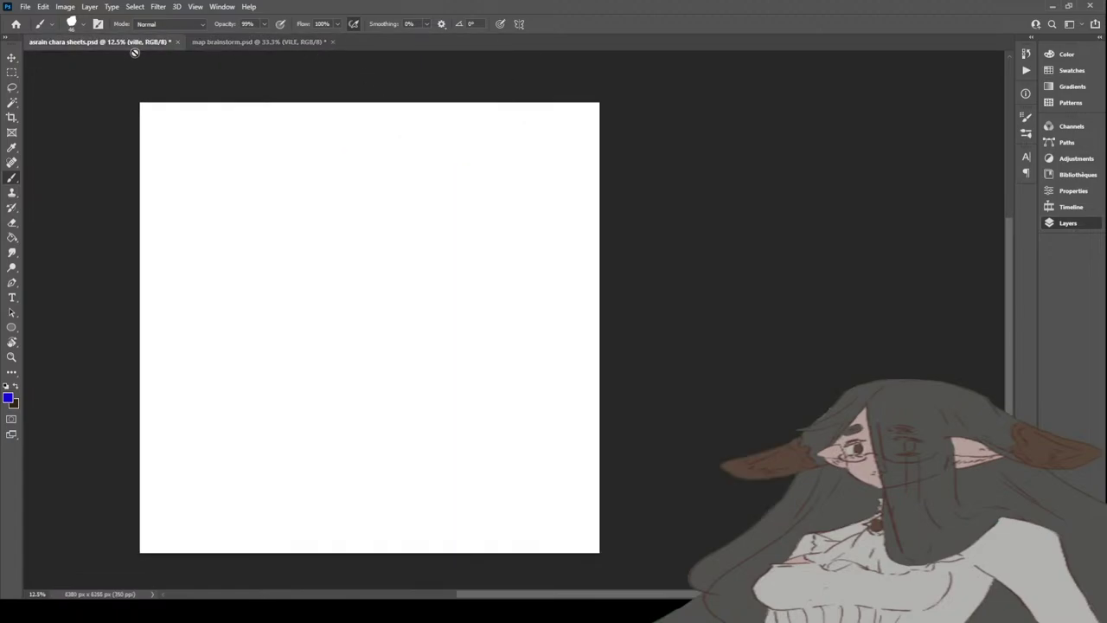